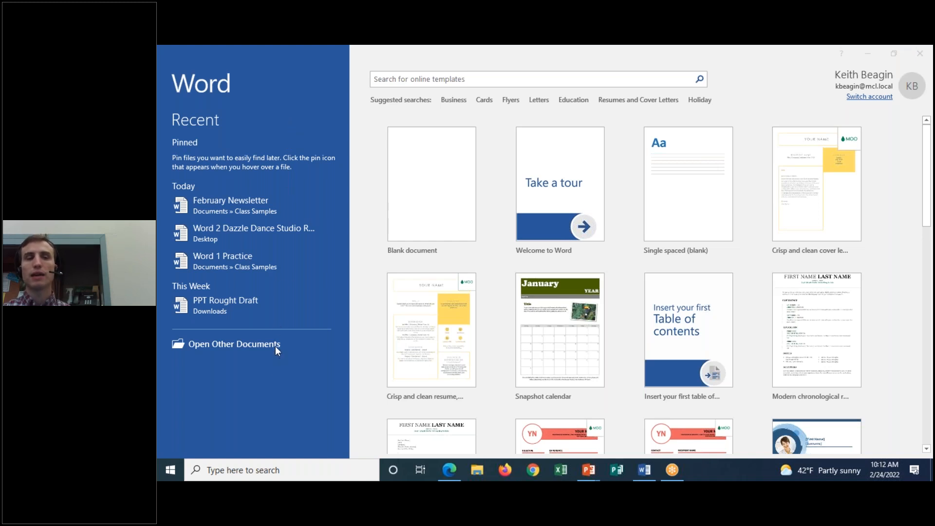
Create a new blank document
left_click(222, 297)
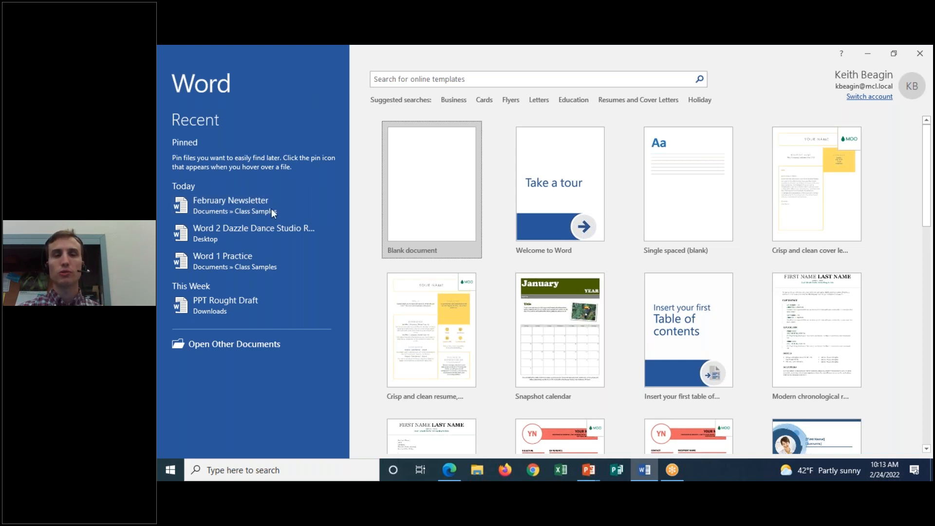
left_click(431, 189)
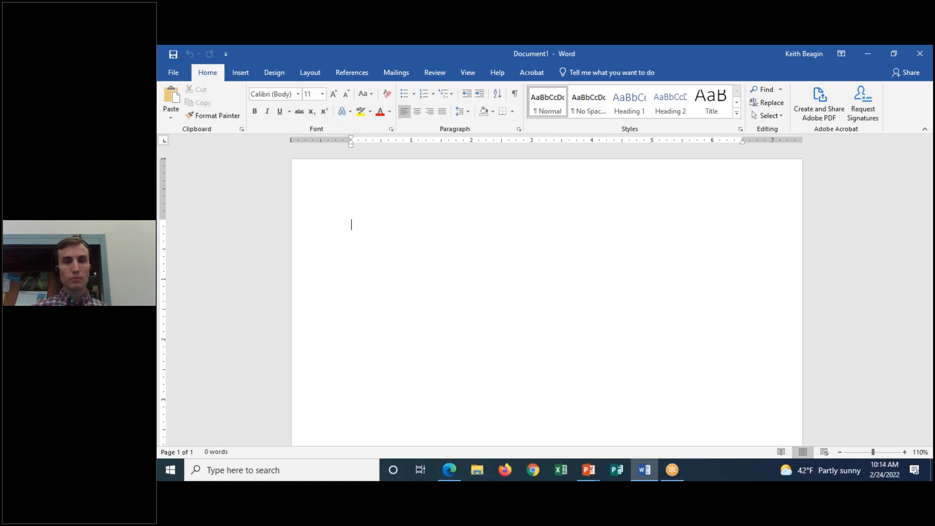
left_click(648, 46)
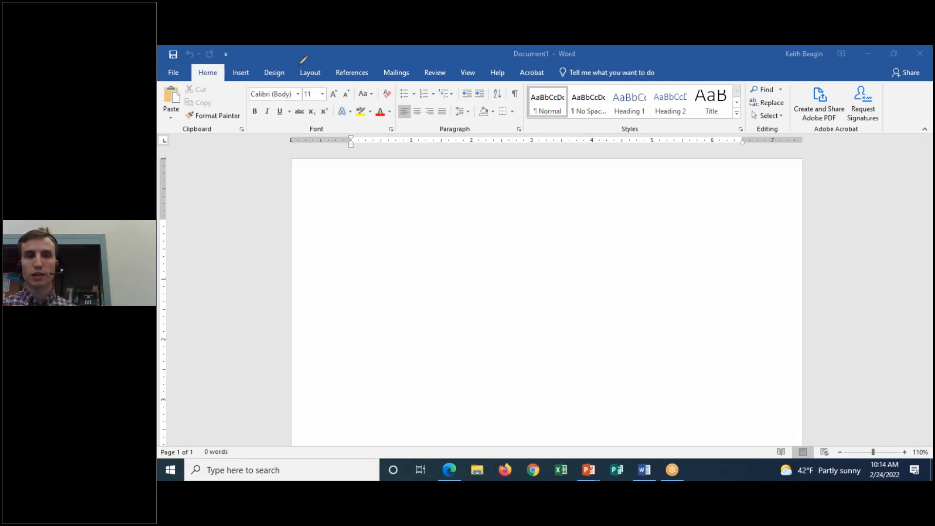
mouse_move(318, 64)
left_mouse_down()
mouse_move(274, 61)
mouse_move(160, 114)
mouse_move(299, 151)
mouse_move(760, 156)
mouse_move(915, 138)
mouse_move(793, 56)
mouse_move(257, 59)
left_mouse_up()
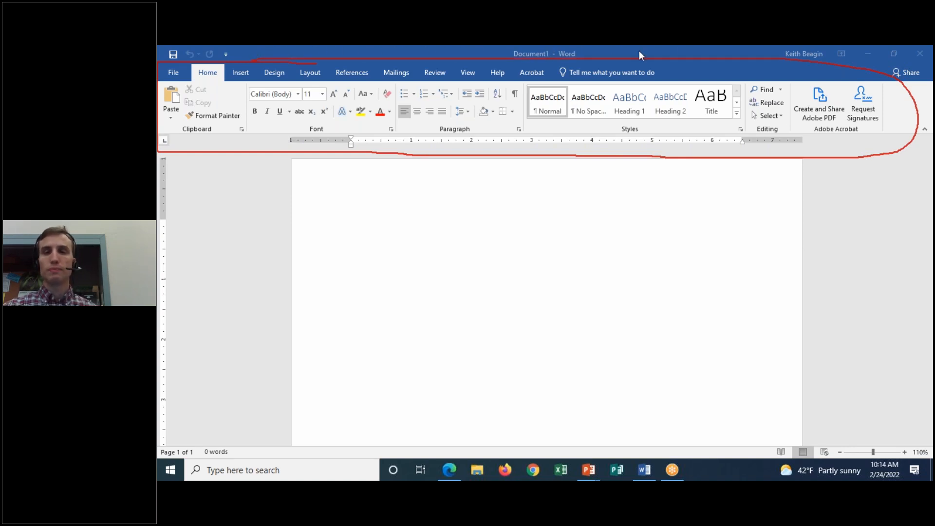
left_click(660, 125)
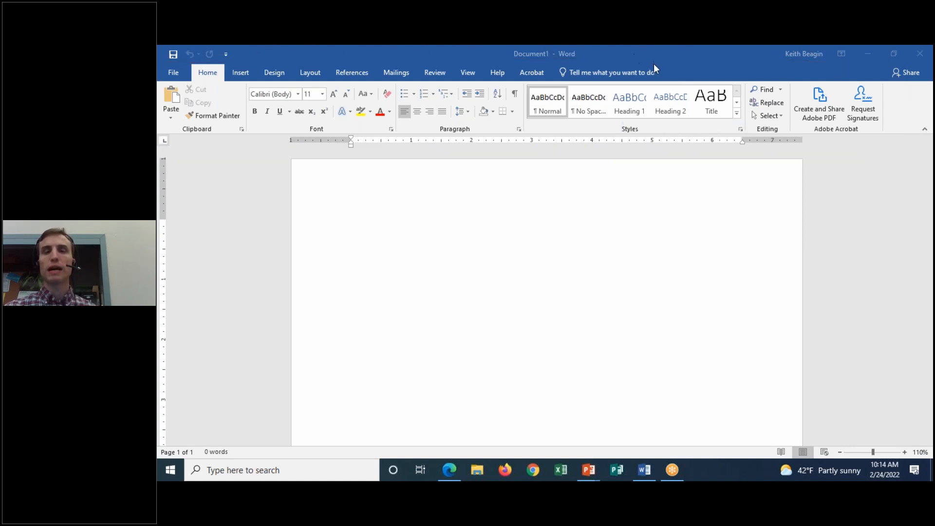
left_click(365, 263)
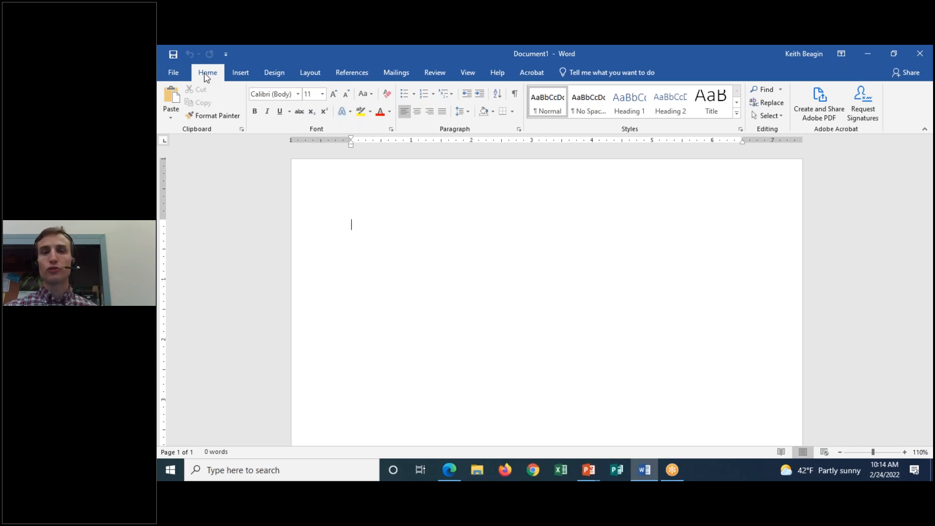
Examine the ribbon commands for Insert, Design, Layout, References, Mailings, Review, View and Help, and return to the Home commands
left_click(240, 73)
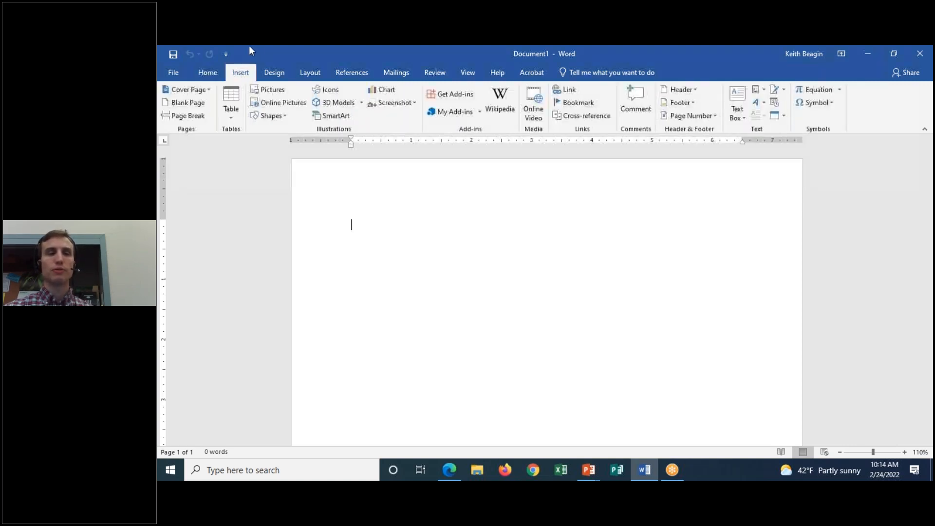
left_click(273, 72)
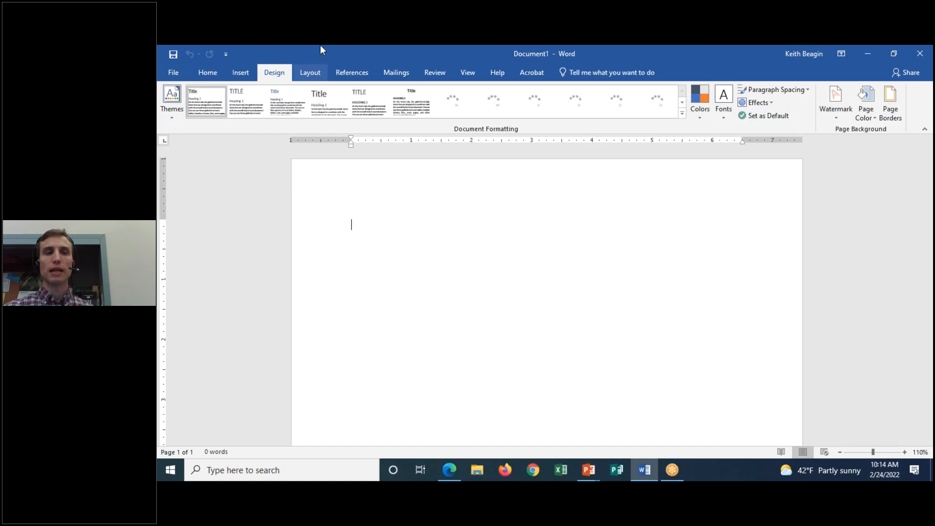
left_click(310, 72)
left_click(352, 72)
left_click(396, 72)
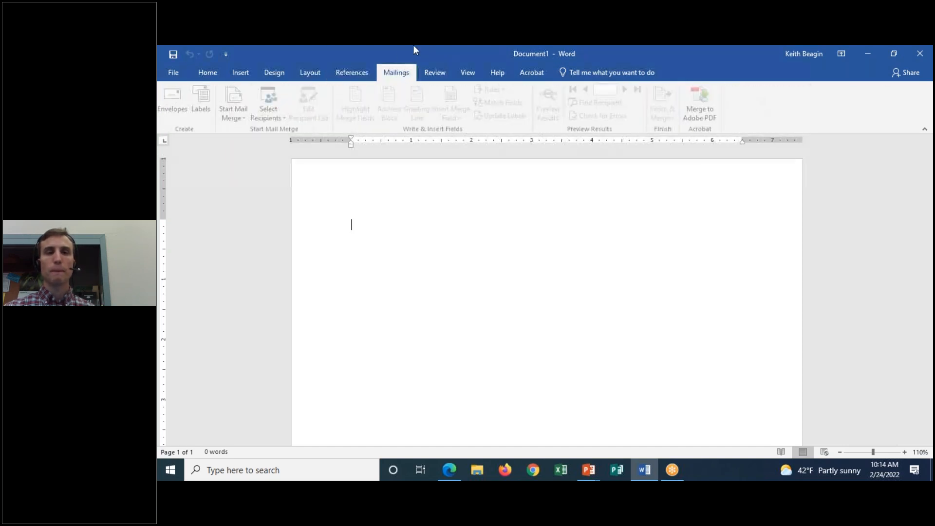
left_click(434, 72)
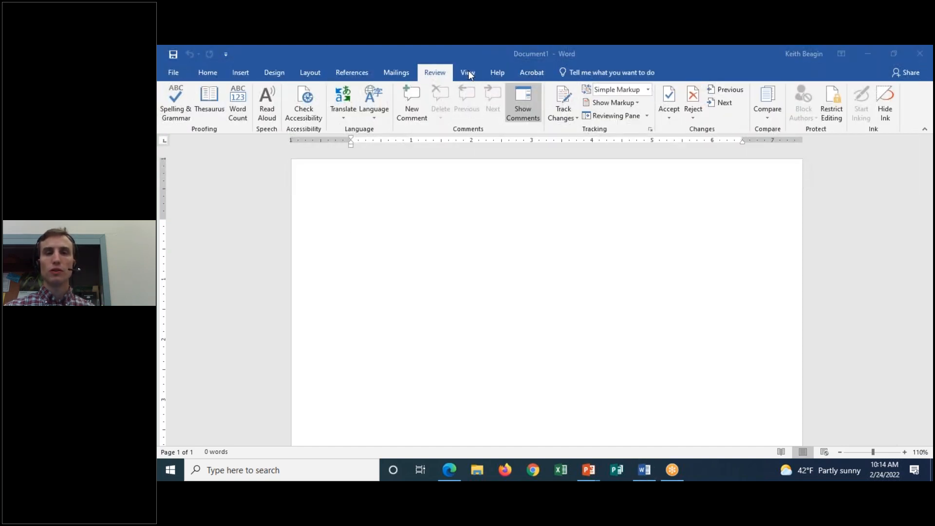
left_click(470, 73)
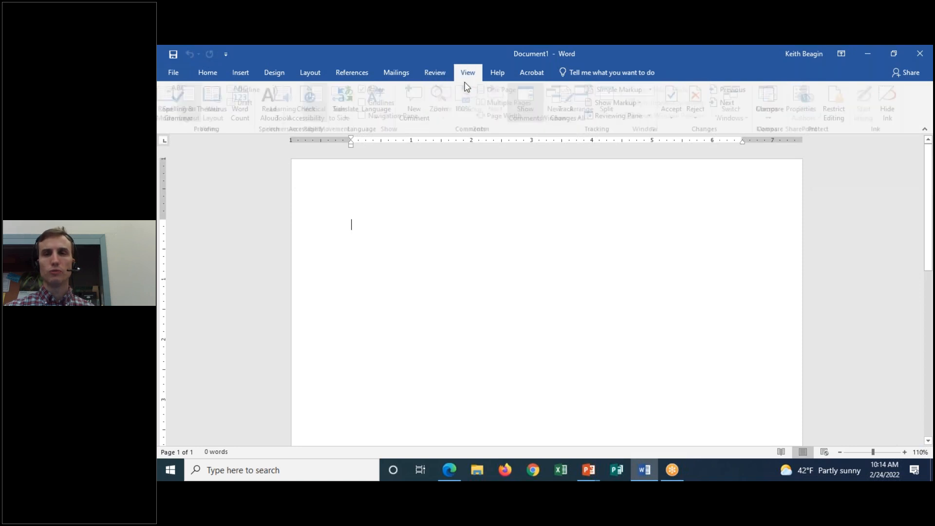
left_click(498, 73)
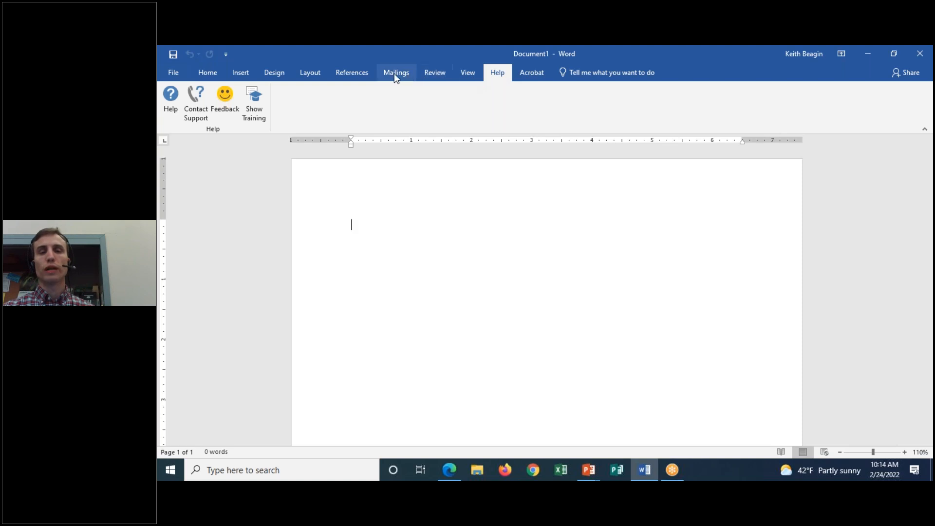
left_click(206, 71)
left_click(631, 47)
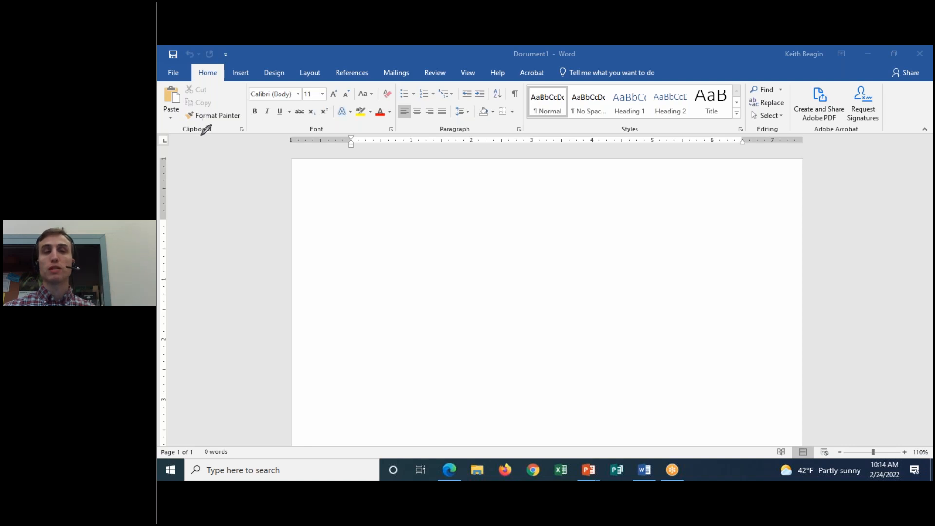
left_click_drag(182, 139, 207, 140)
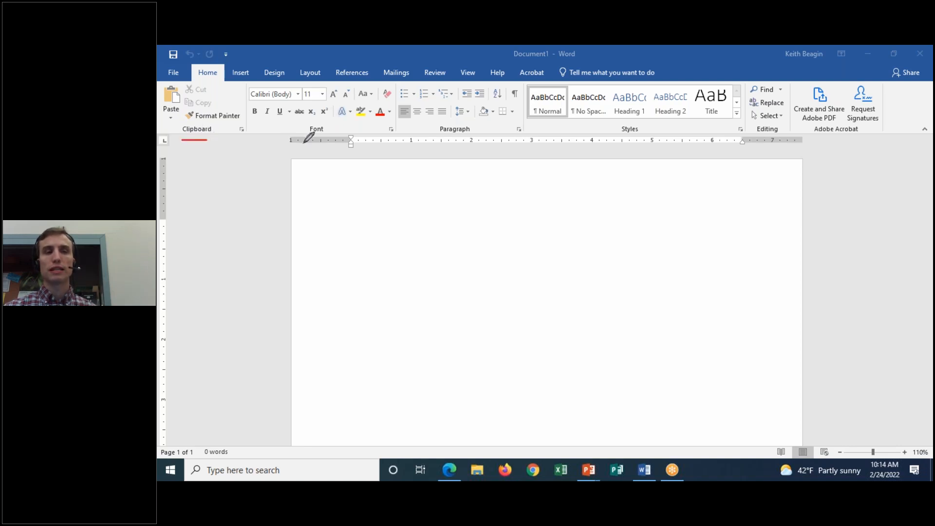
left_click_drag(302, 137, 320, 136)
left_click_drag(441, 135, 458, 132)
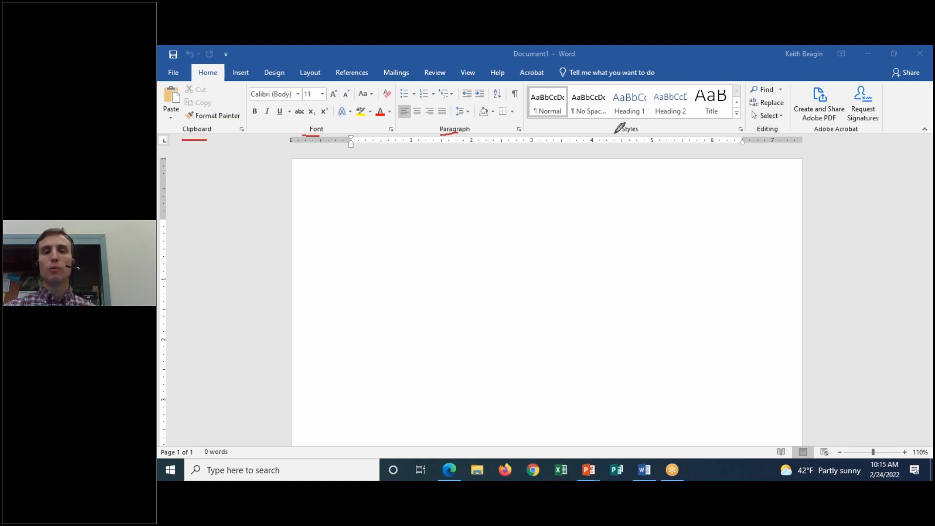
left_click_drag(633, 137, 645, 137)
left_click_drag(759, 140, 807, 140)
left_click_drag(812, 96, 891, 157)
left_click_drag(815, 177, 865, 82)
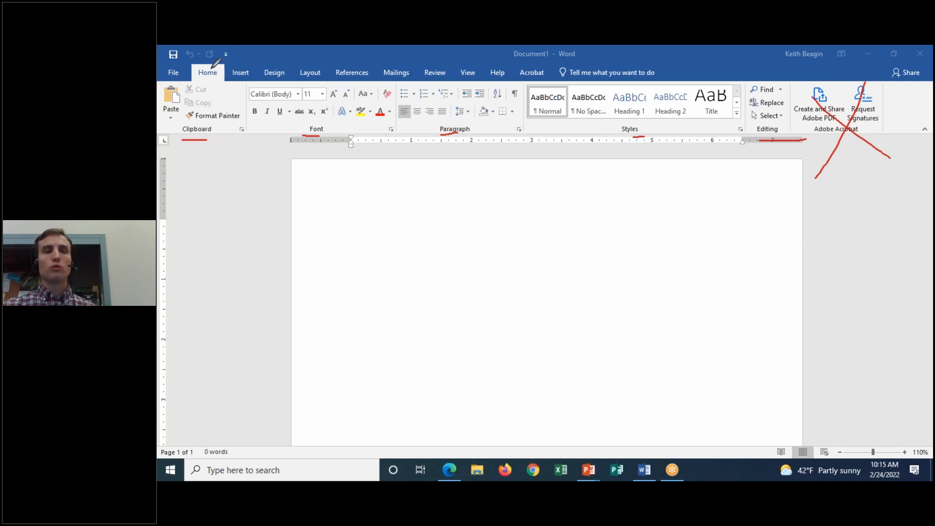
left_click_drag(220, 67, 223, 68)
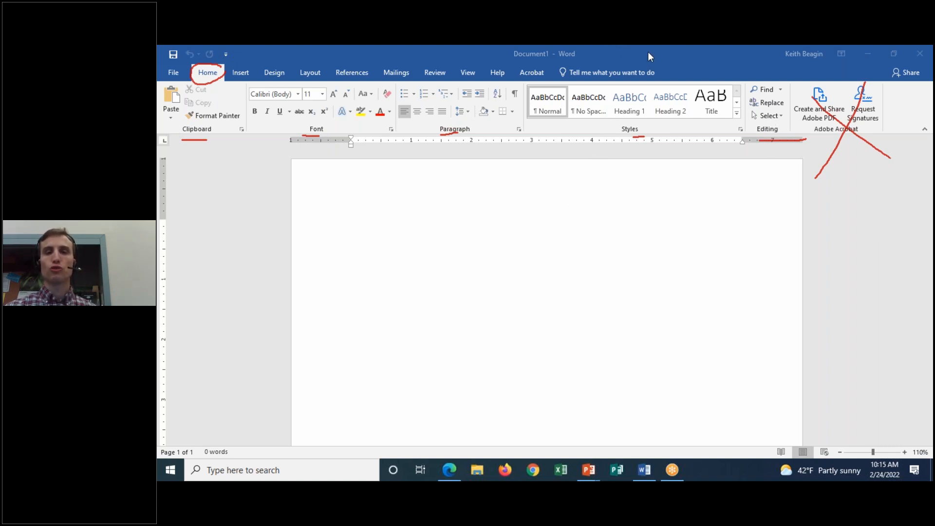
left_click(644, 126)
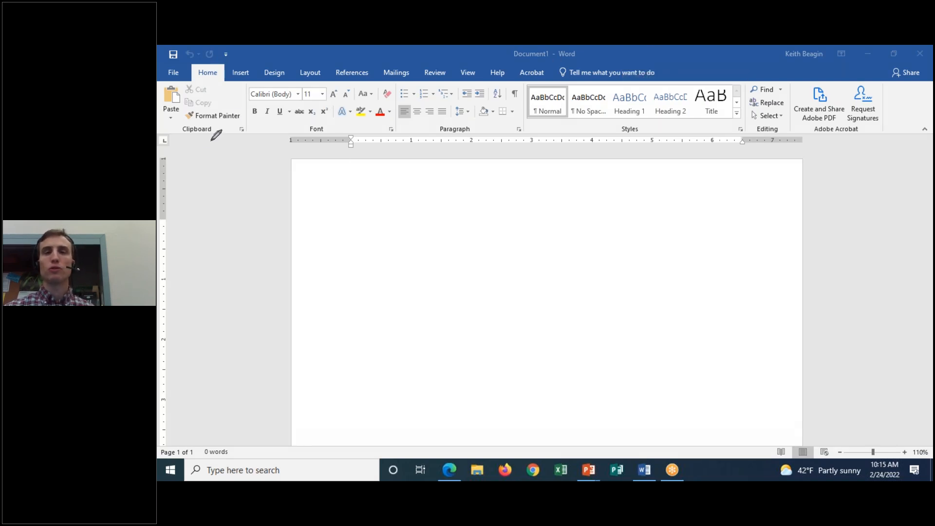
mouse_move(232, 124)
left_mouse_down()
mouse_move(235, 143)
mouse_move(249, 125)
left_mouse_up()
mouse_move(397, 125)
left_mouse_down()
mouse_move(383, 139)
mouse_move(407, 128)
left_mouse_up()
left_click_drag(503, 130, 526, 125)
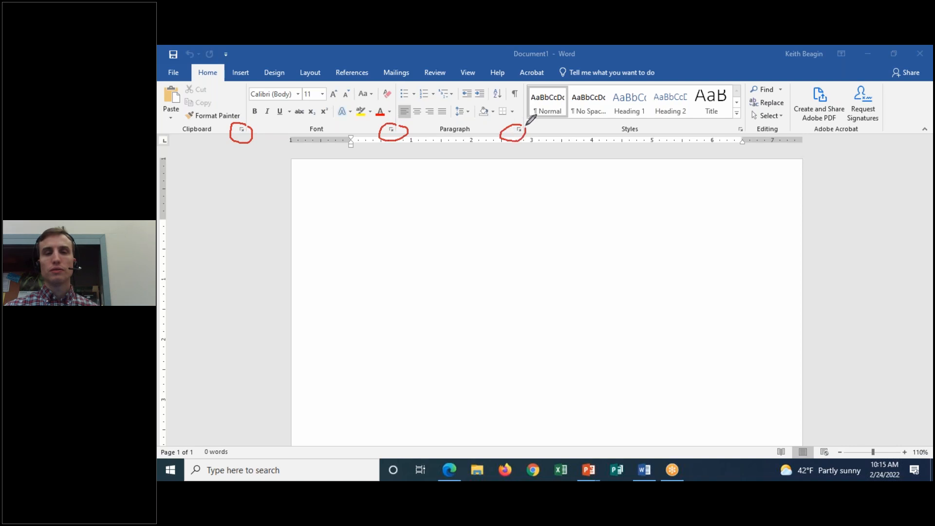
left_click(649, 50)
left_click(680, 125)
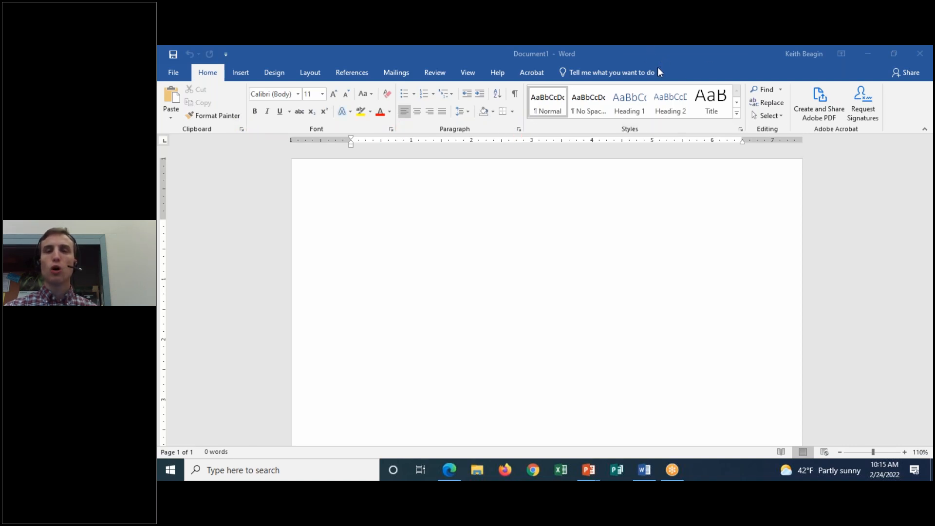
Open the full Paragraph settings, examine the indents and spacing options, and close them without applying changes
left_click(519, 130)
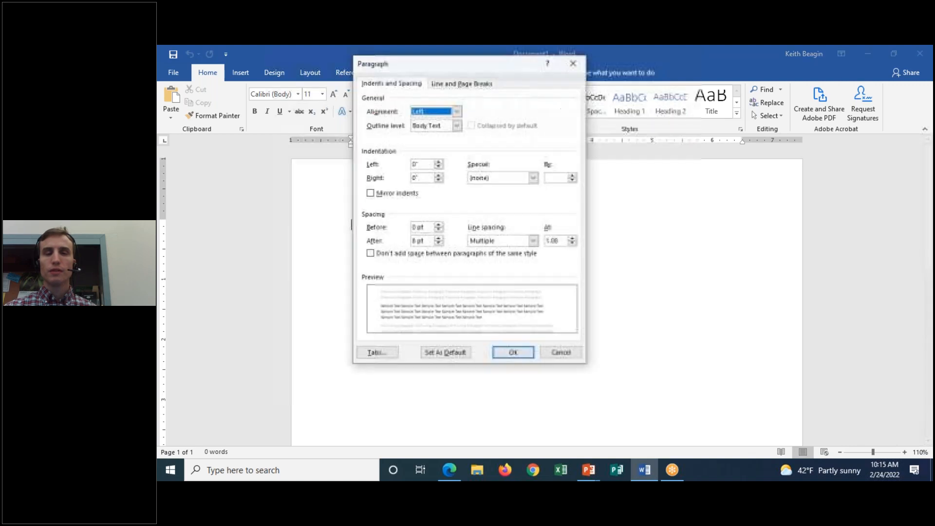
left_click_drag(452, 74, 573, 180)
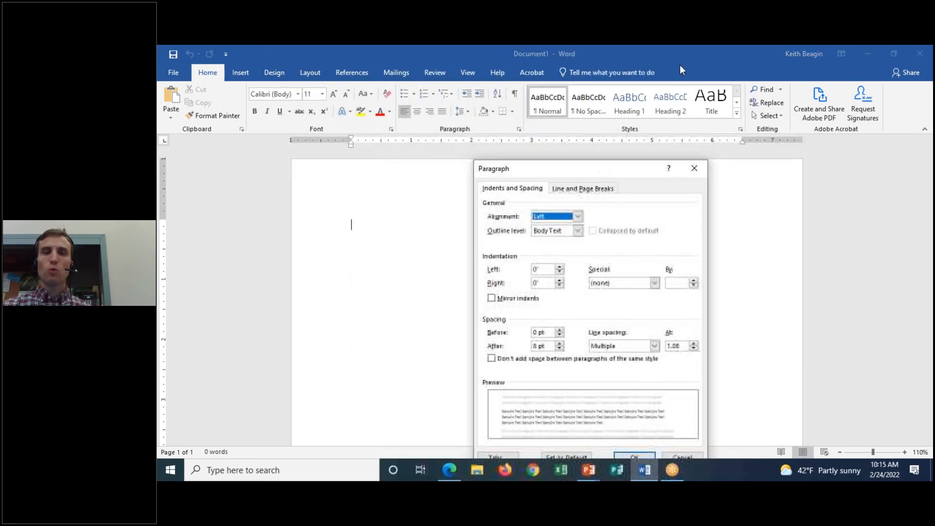
left_click(647, 51)
mouse_move(479, 87)
left_mouse_down()
mouse_move(404, 82)
mouse_move(435, 127)
mouse_move(489, 80)
mouse_move(453, 74)
left_mouse_up()
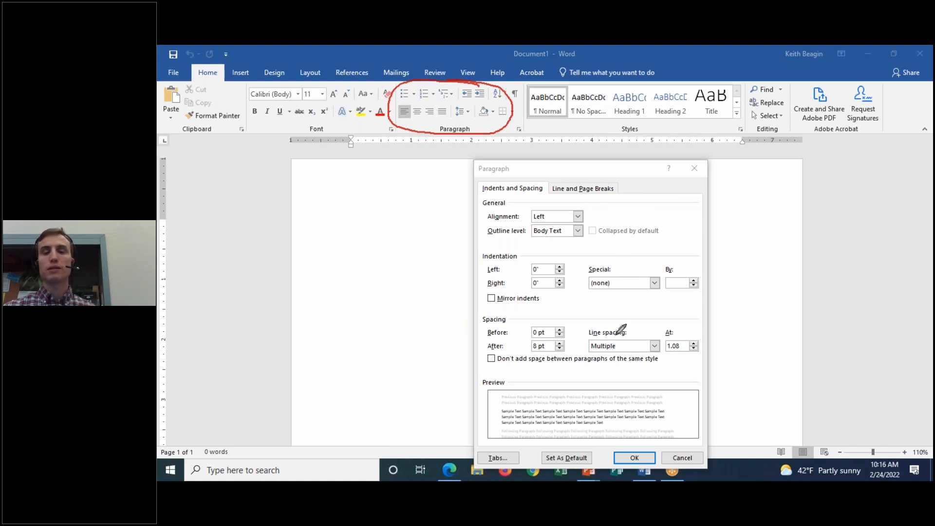
left_click_drag(420, 74, 492, 164)
left_click_drag(416, 165, 496, 72)
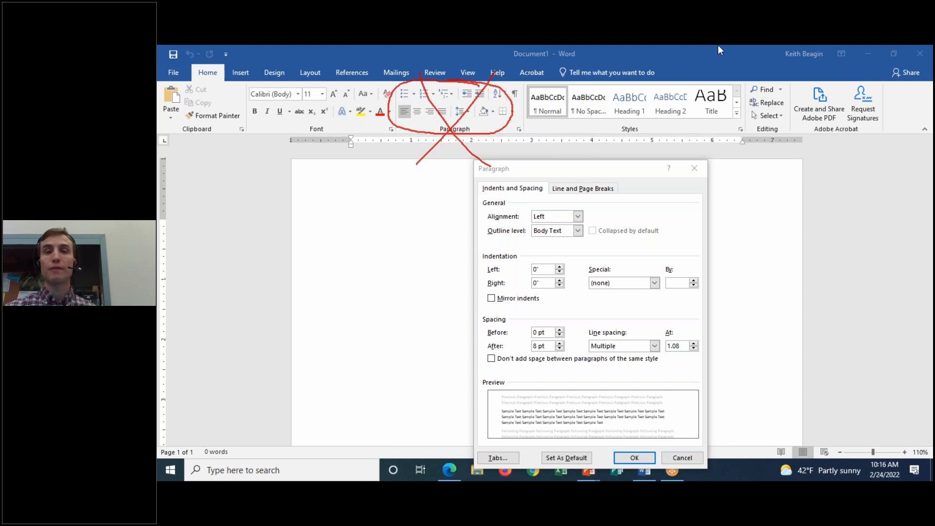
left_click(696, 125)
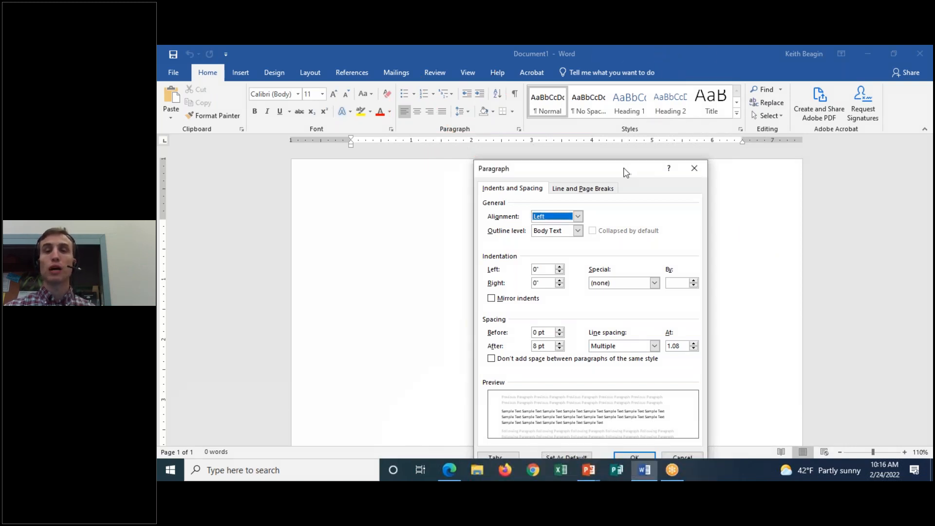
left_click_drag(626, 173, 614, 79)
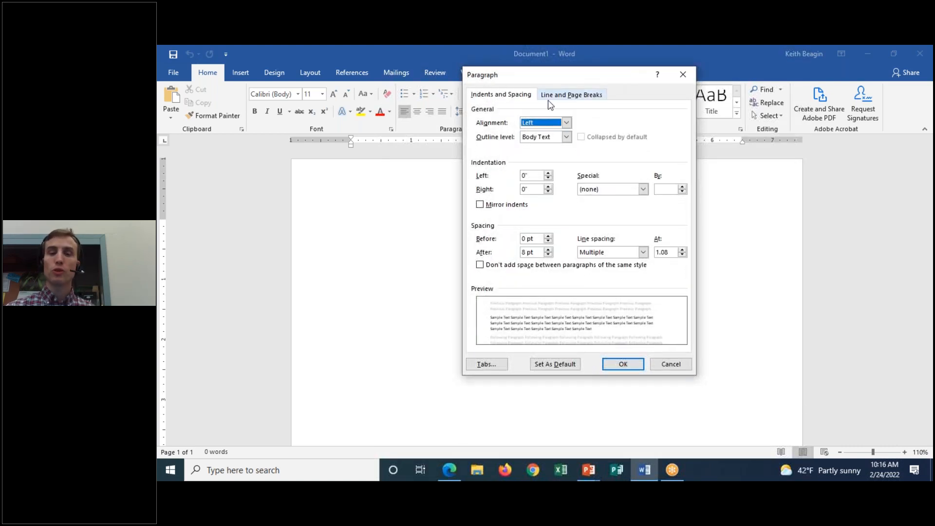
left_click(686, 364)
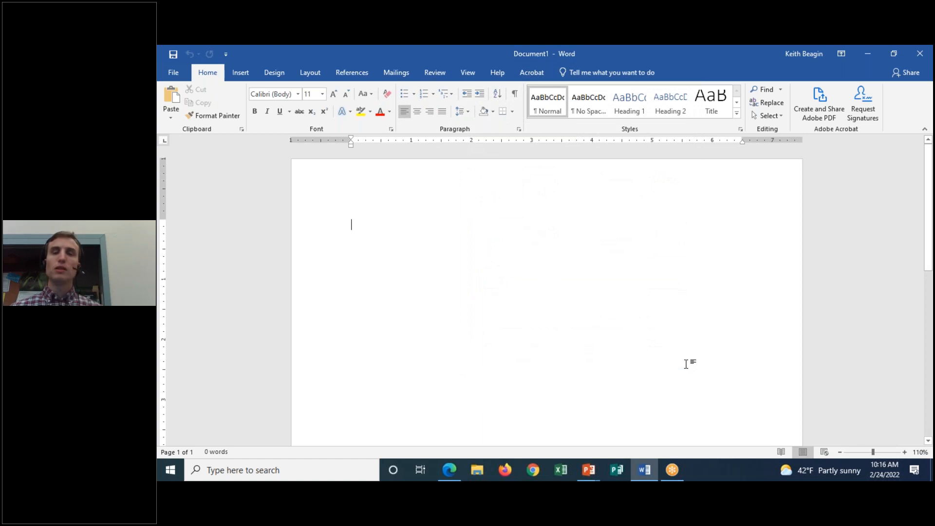
left_click(652, 51)
left_click(655, 76)
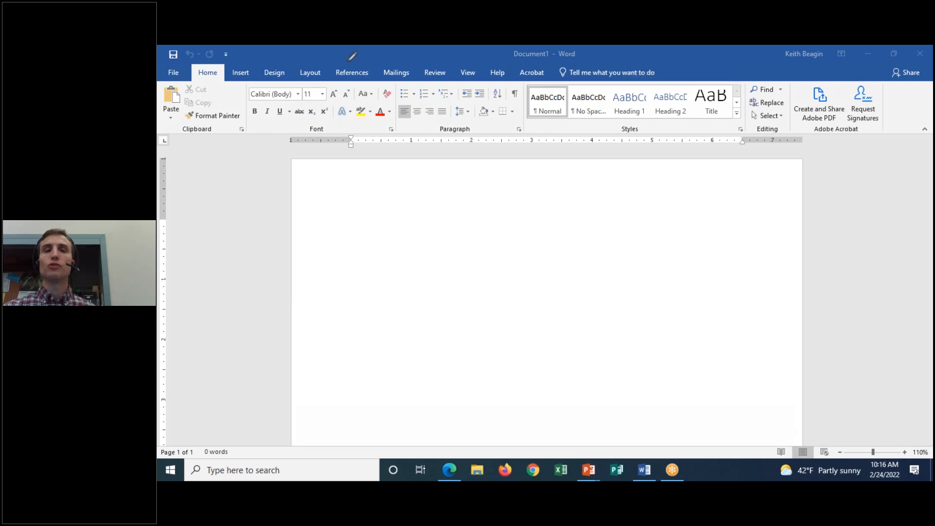
mouse_move(166, 61)
left_mouse_down()
mouse_move(188, 71)
mouse_move(225, 48)
mouse_move(165, 65)
left_mouse_up()
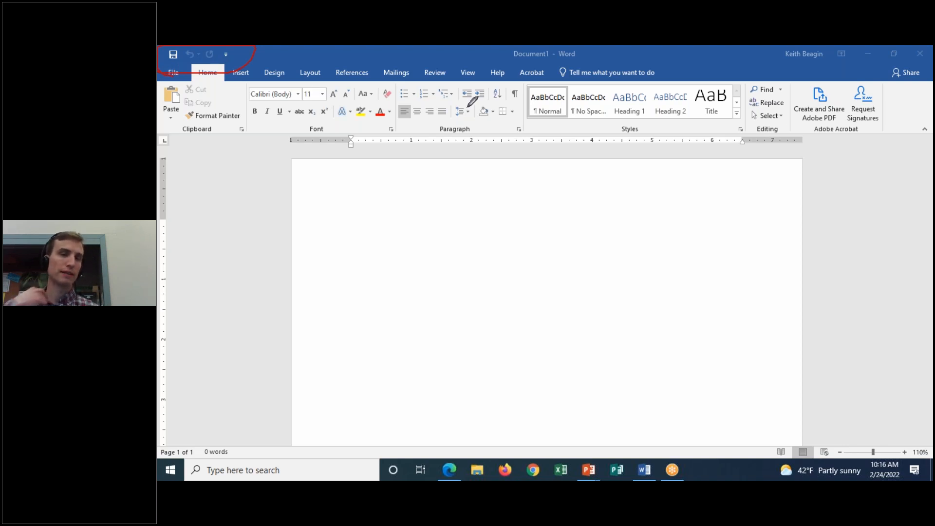
left_click(664, 126)
left_click(639, 66)
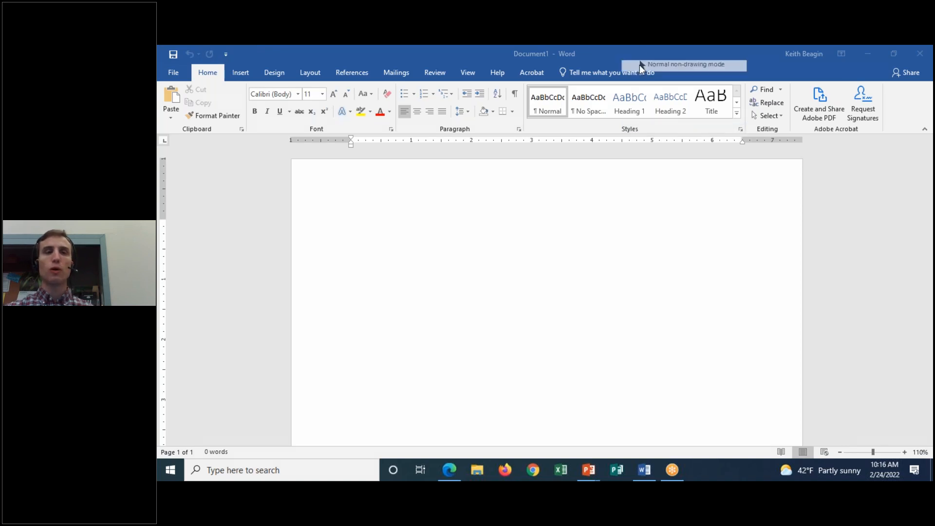
left_click(246, 54)
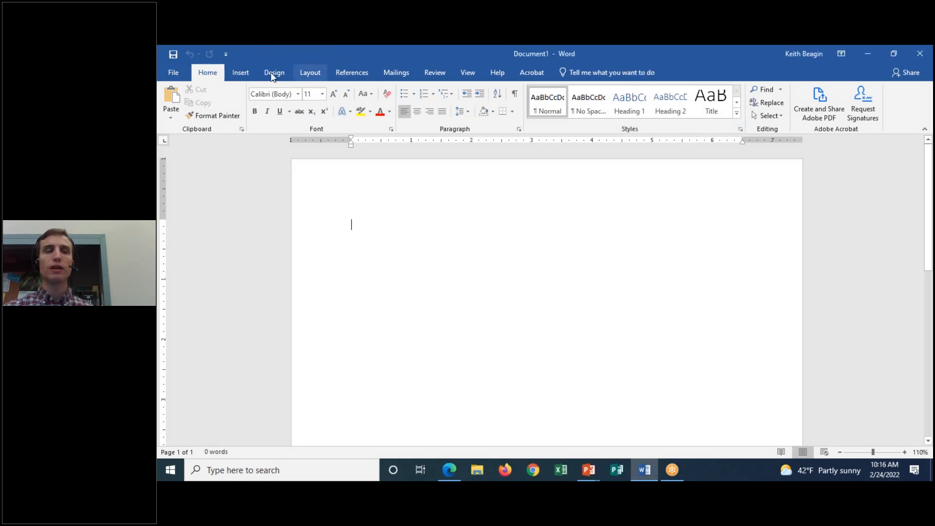
Browse the Layout commands available for the Quick Access Toolbar, select Custom Margins, and cancel without adding it
left_click(226, 55)
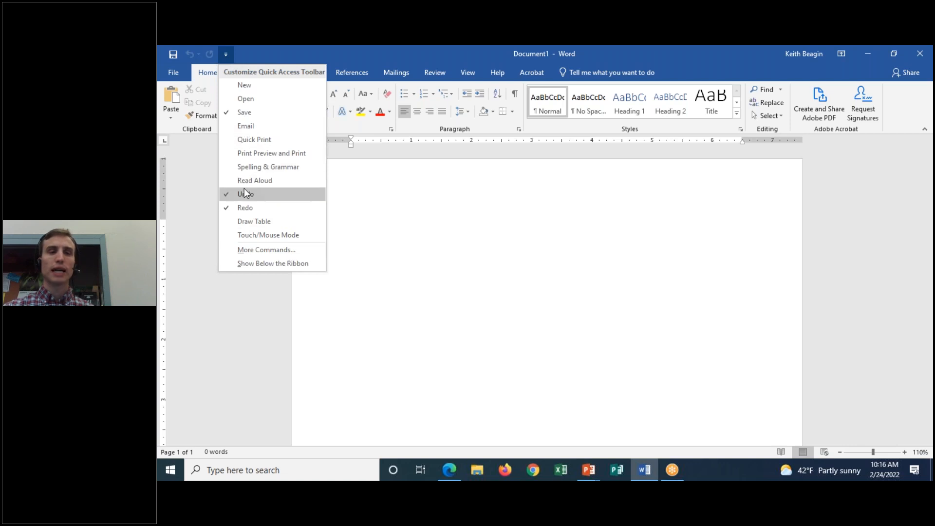
left_click(256, 251)
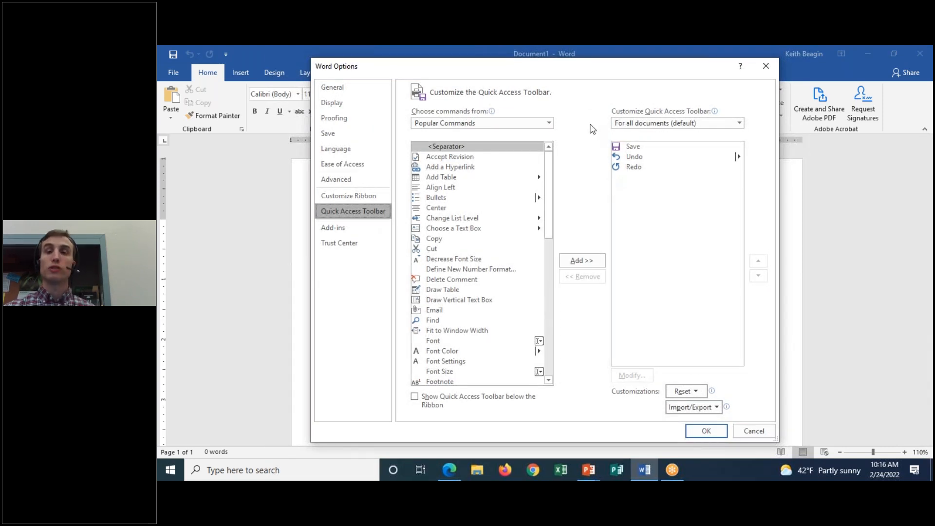
left_click(466, 122)
left_click(430, 308)
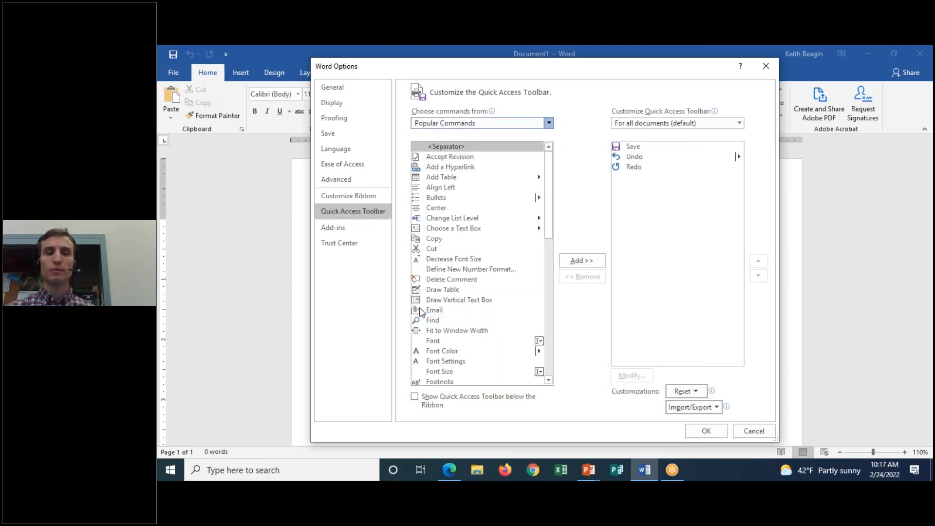
left_click_drag(549, 214, 554, 279)
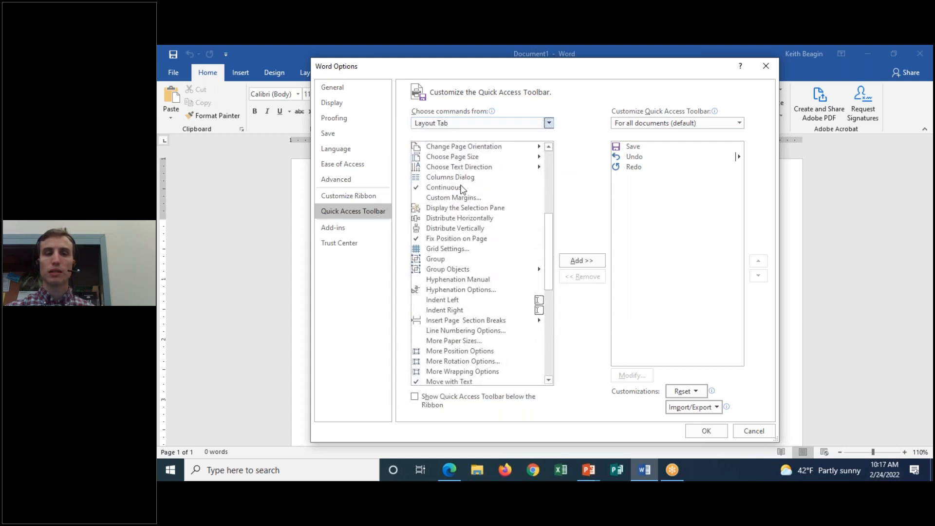
left_click(452, 198)
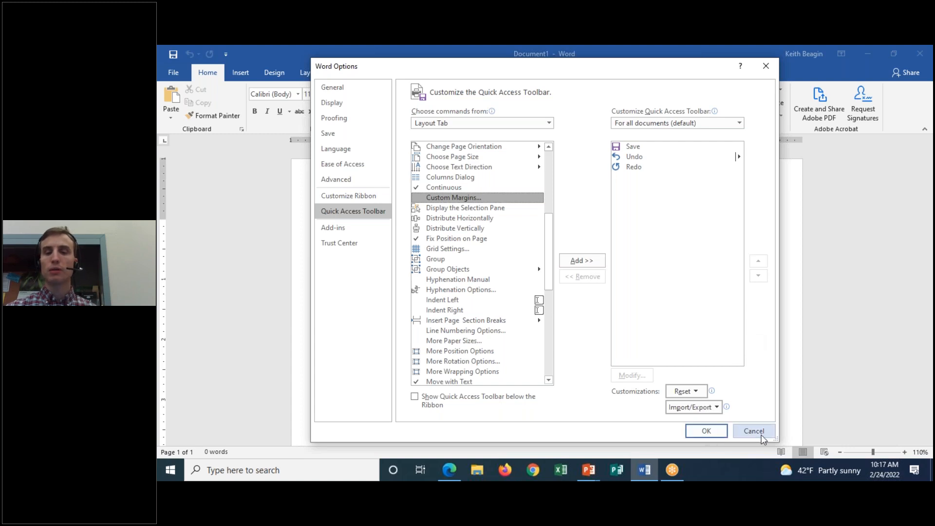
left_click(754, 431)
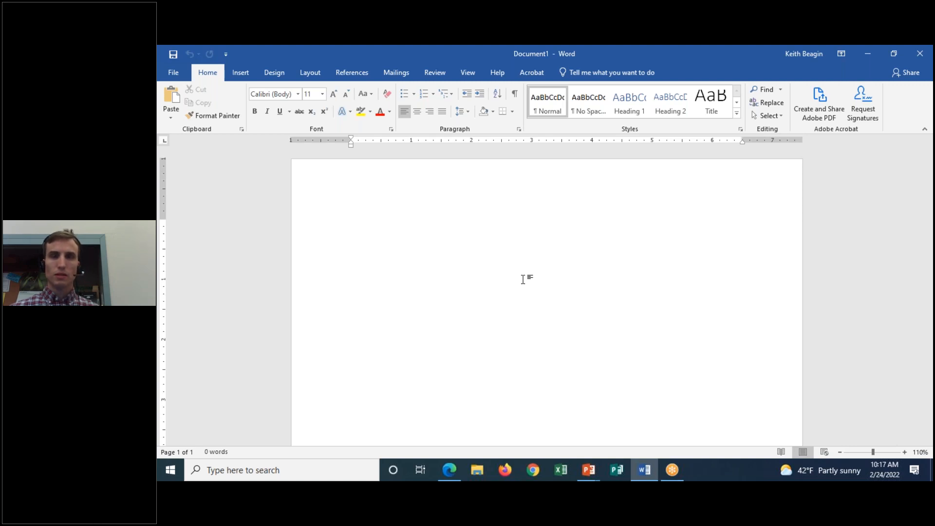
left_click(629, 48)
mouse_move(210, 445)
left_mouse_down()
mouse_move(160, 453)
mouse_move(670, 470)
mouse_move(930, 449)
mouse_move(870, 428)
mouse_move(206, 442)
left_mouse_up()
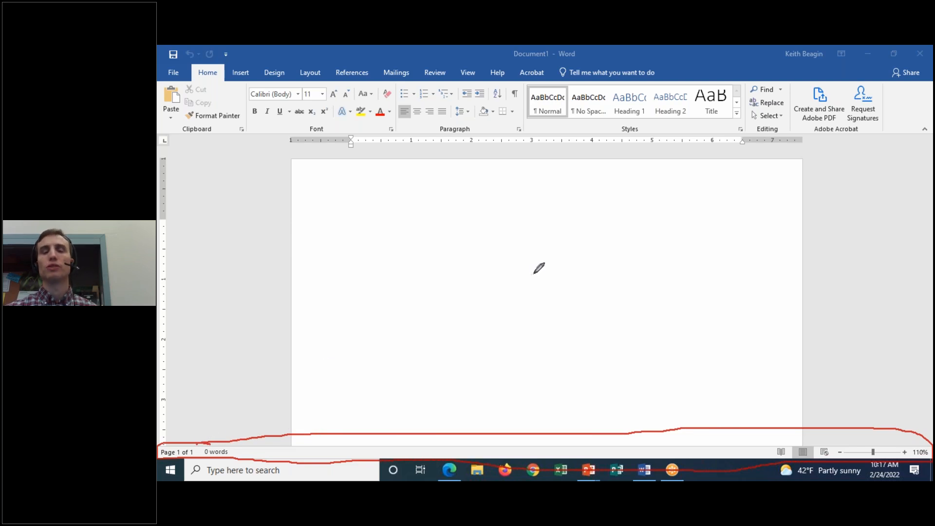
mouse_move(176, 429)
left_mouse_down()
mouse_move(190, 422)
mouse_move(185, 443)
mouse_move(231, 419)
left_mouse_up()
left_click_drag(215, 375, 224, 436)
mouse_move(814, 437)
left_mouse_down()
mouse_move(744, 457)
mouse_move(841, 455)
mouse_move(799, 428)
left_mouse_up()
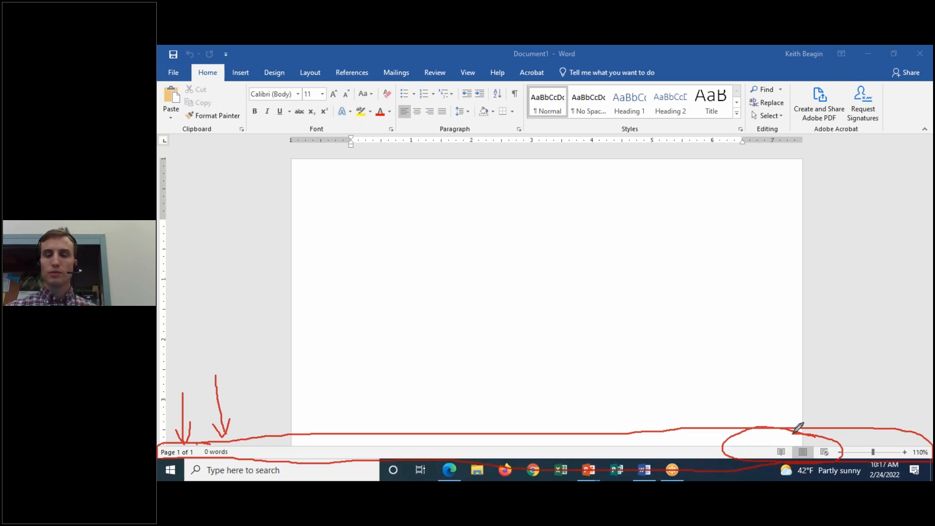
left_click_drag(864, 425, 880, 443)
left_click_drag(882, 417, 880, 442)
left_click_drag(864, 371, 880, 439)
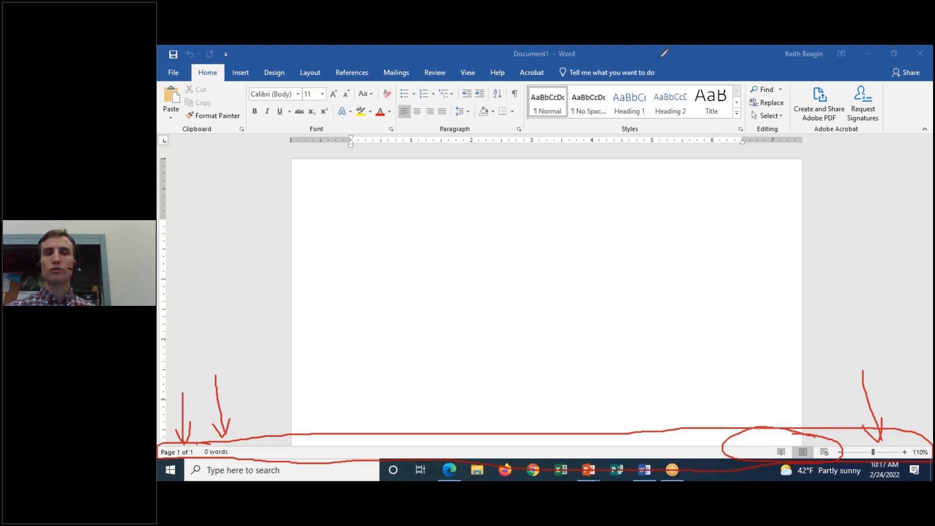
left_click(707, 126)
left_click(452, 205)
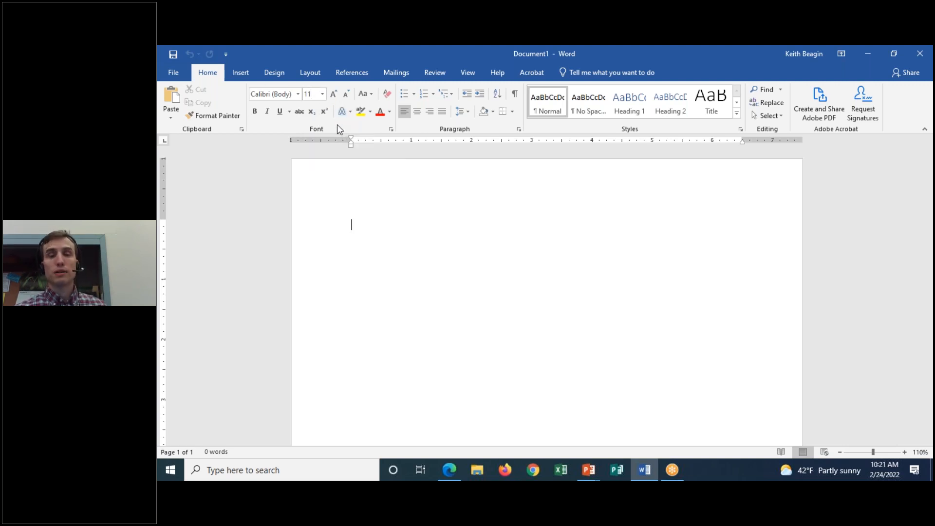
Open the full Font settings and choose Lucida Calligraphy as the font
left_click(392, 130)
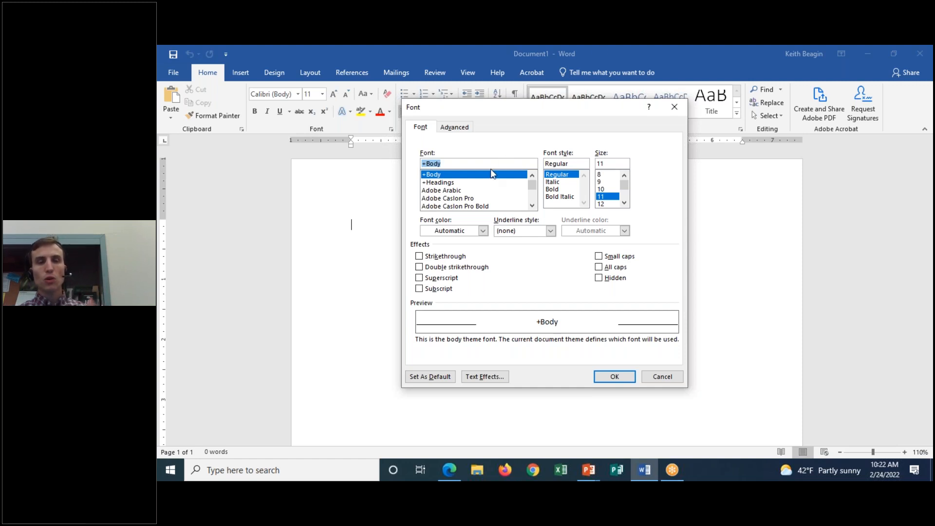
left_click(532, 205)
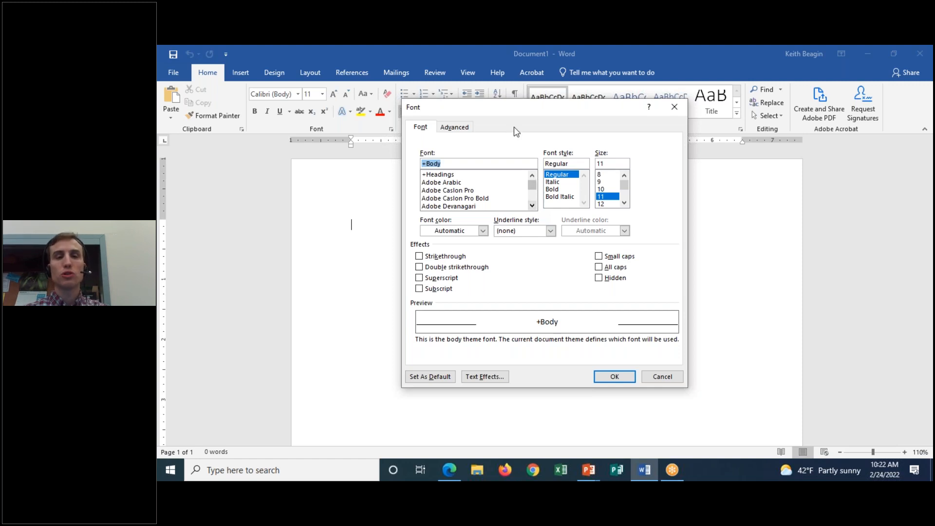
left_click(454, 183)
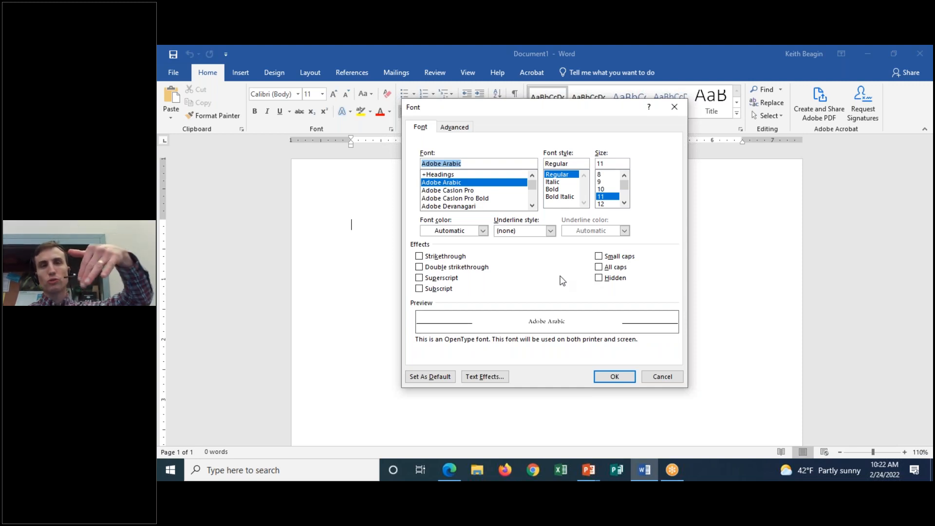
type("l")
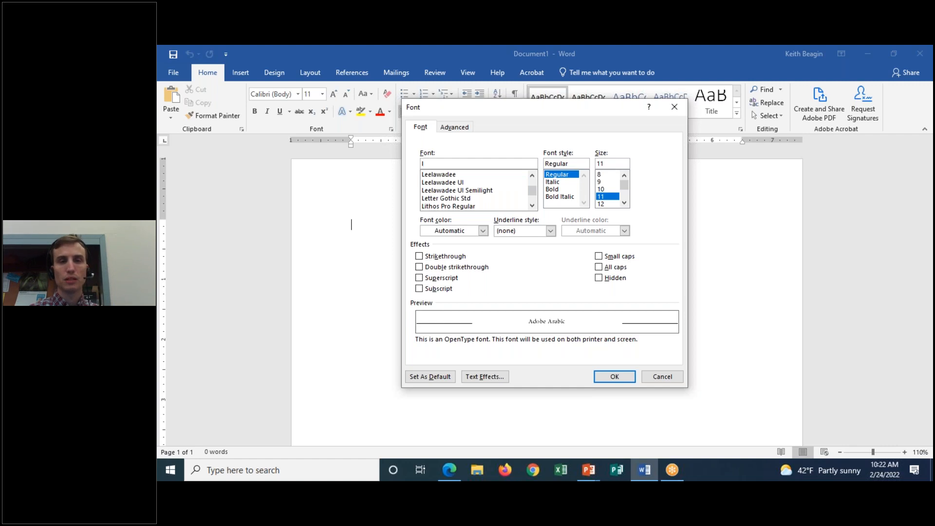
left_click(533, 205)
left_click(533, 205)
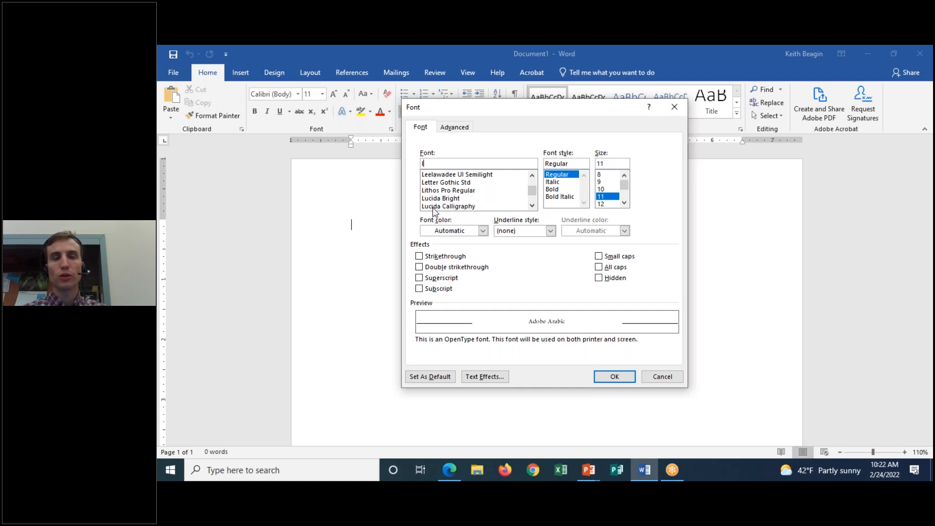
left_click(457, 207)
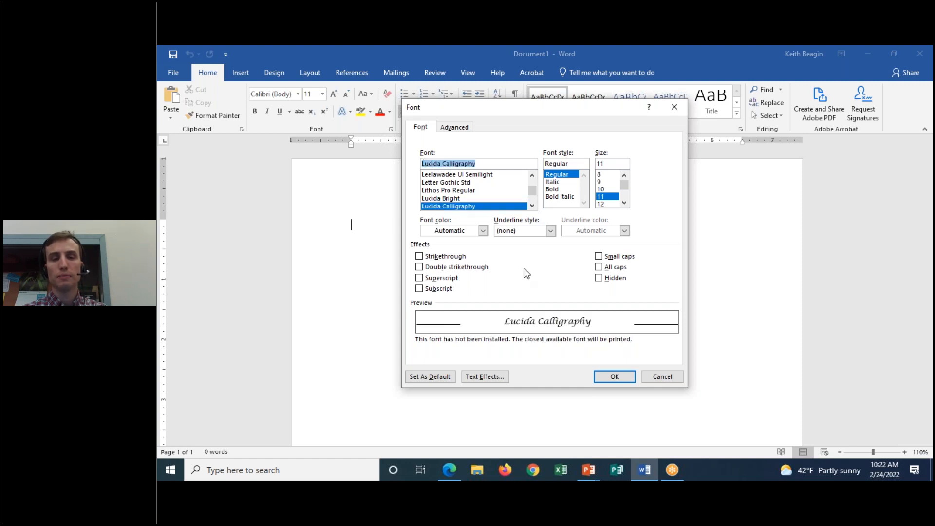
left_click(647, 54)
left_click(649, 76)
mouse_move(547, 306)
left_mouse_down()
mouse_move(491, 302)
mouse_move(401, 329)
mouse_move(637, 350)
mouse_move(722, 316)
mouse_move(433, 311)
left_mouse_up()
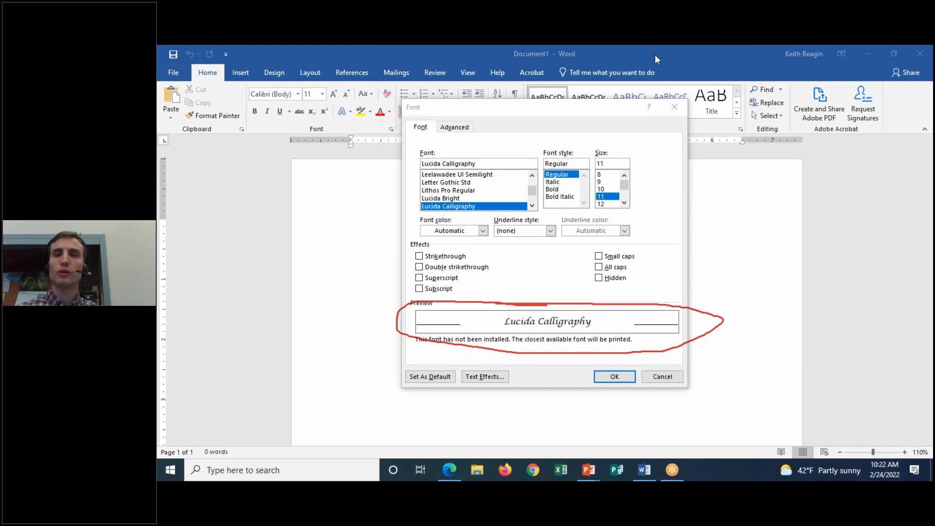
left_click(658, 125)
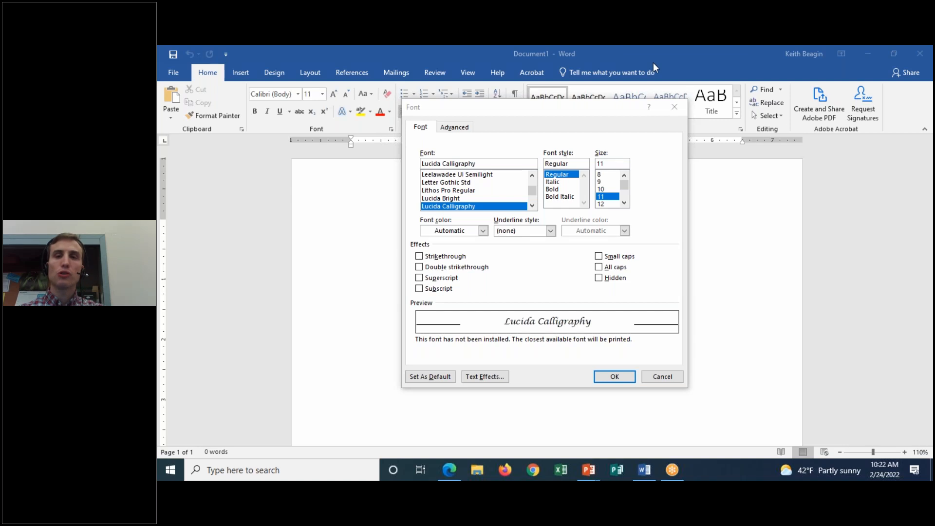
left_click(587, 139)
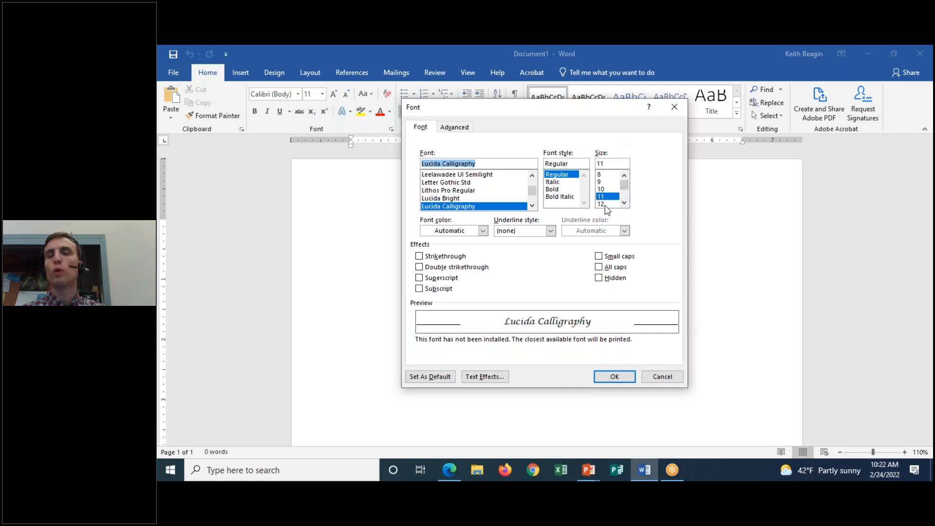
Set the font size to 12 and make Lucida Calligraphy at this size the default for this document only
left_click(606, 204)
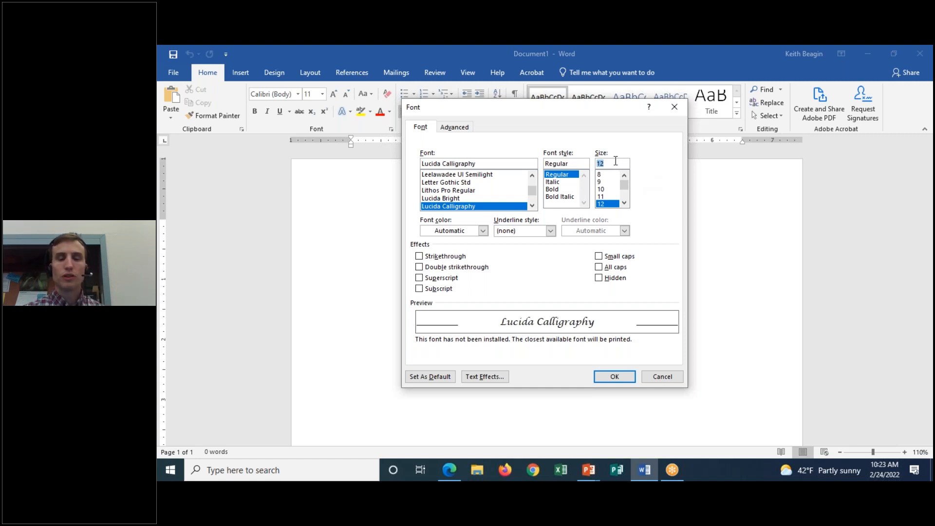
left_click(649, 47)
left_click(654, 75)
mouse_move(435, 369)
left_mouse_down()
mouse_move(404, 362)
mouse_move(414, 397)
mouse_move(465, 385)
mouse_move(435, 366)
left_mouse_up()
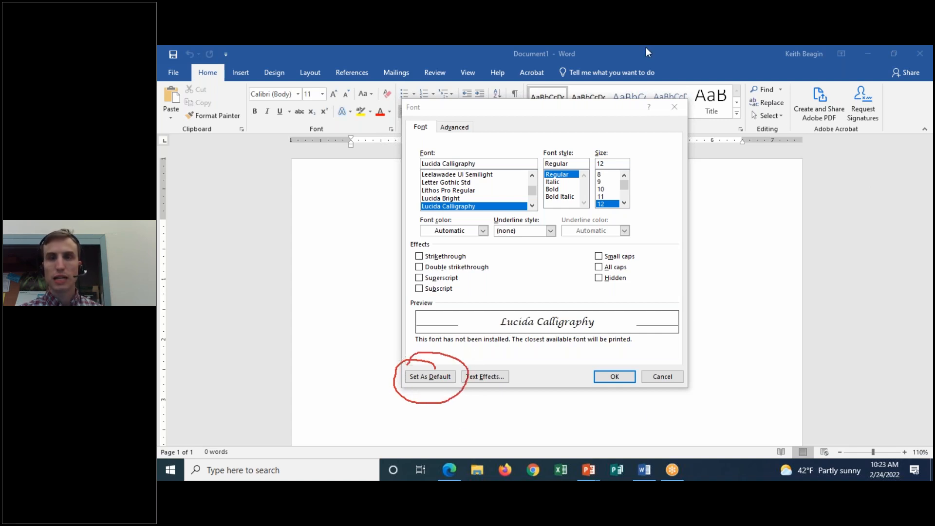
left_click(690, 130)
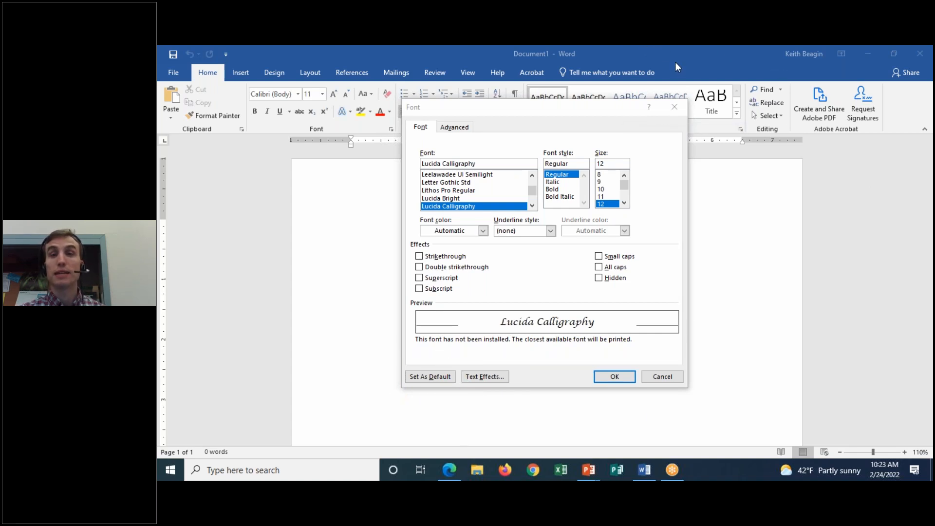
left_click(431, 378)
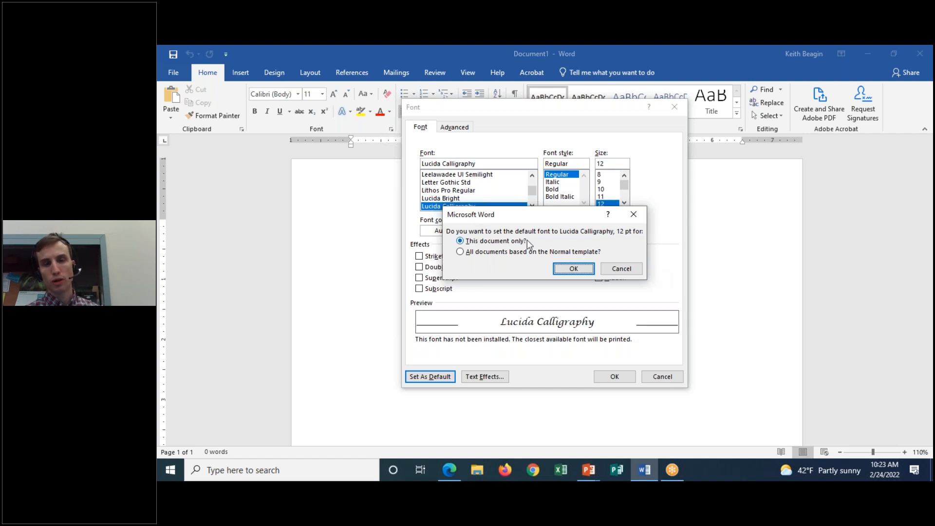
left_click(568, 268)
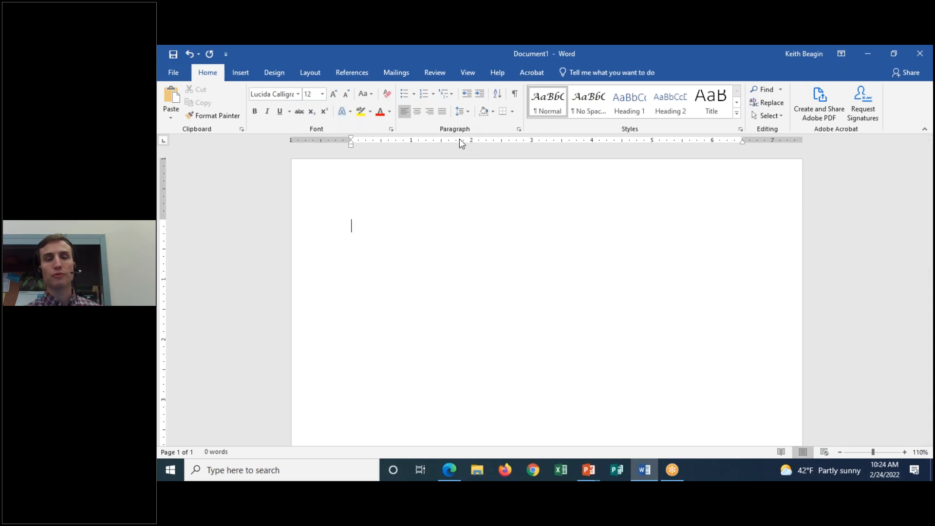
Set the paragraph line spacing to Single and the spacing after to 0 pt, as the default for this document only
left_click(520, 130)
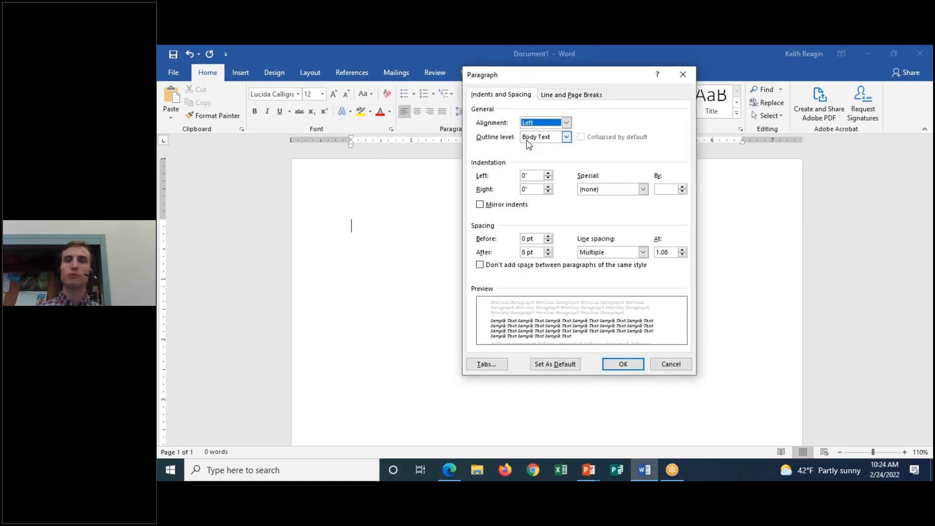
left_click_drag(575, 77, 554, 110)
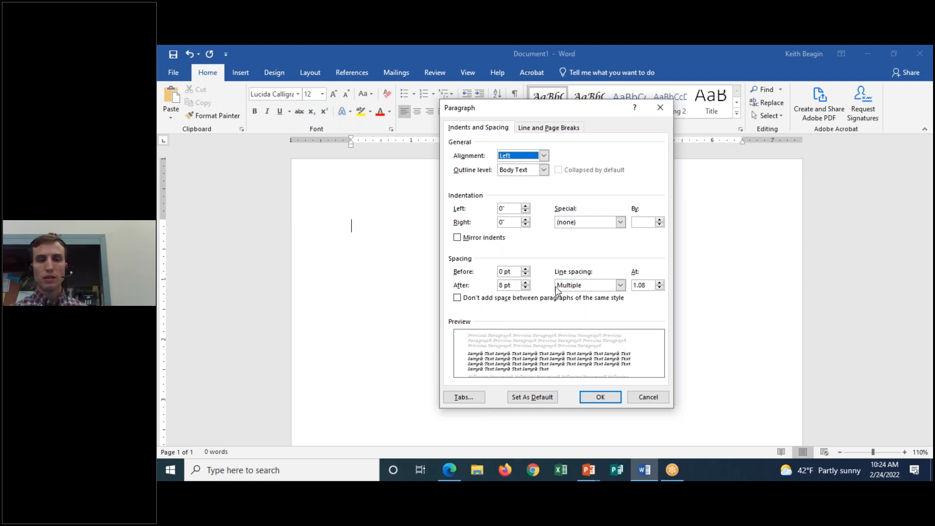
left_click(622, 286)
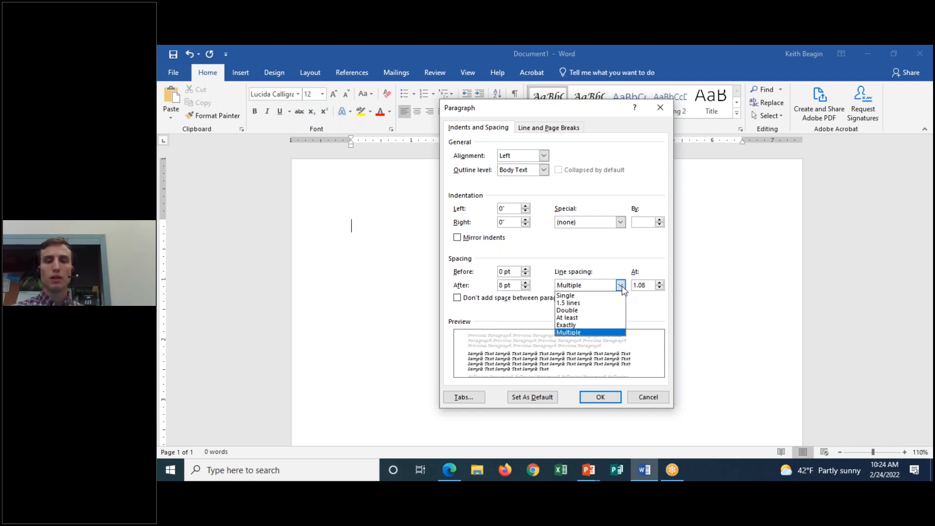
left_click(602, 303)
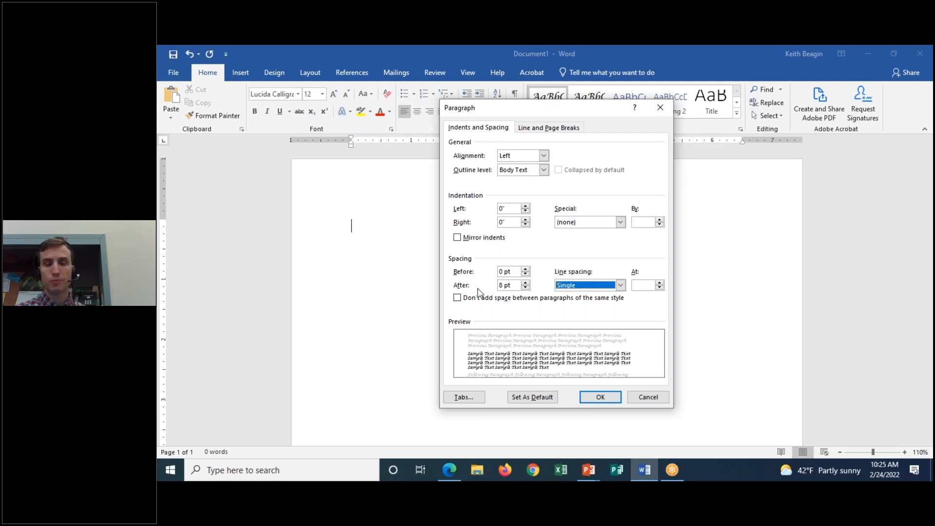
left_click(527, 288)
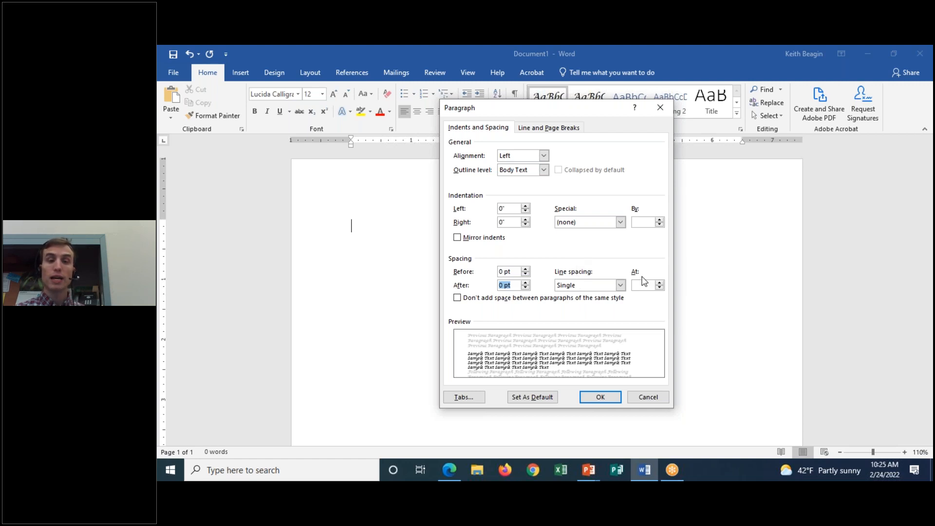
left_click(544, 402)
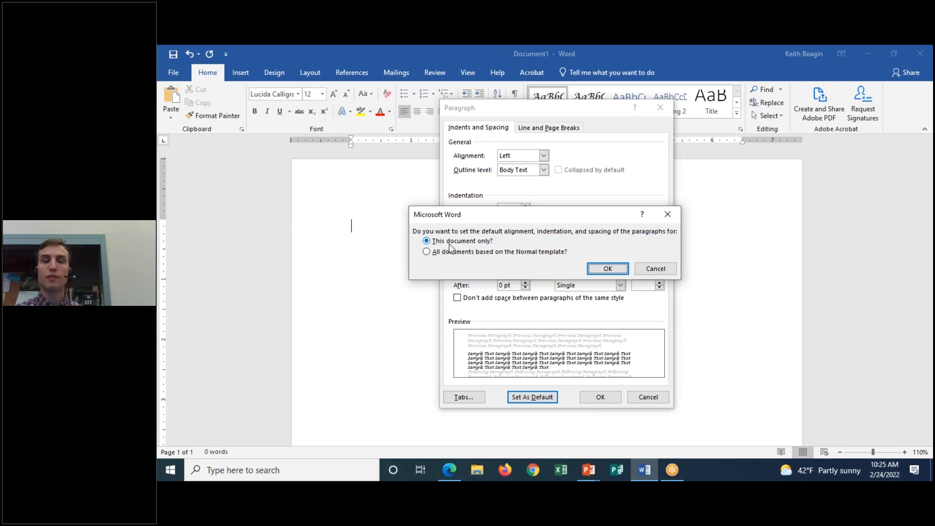
left_click(608, 269)
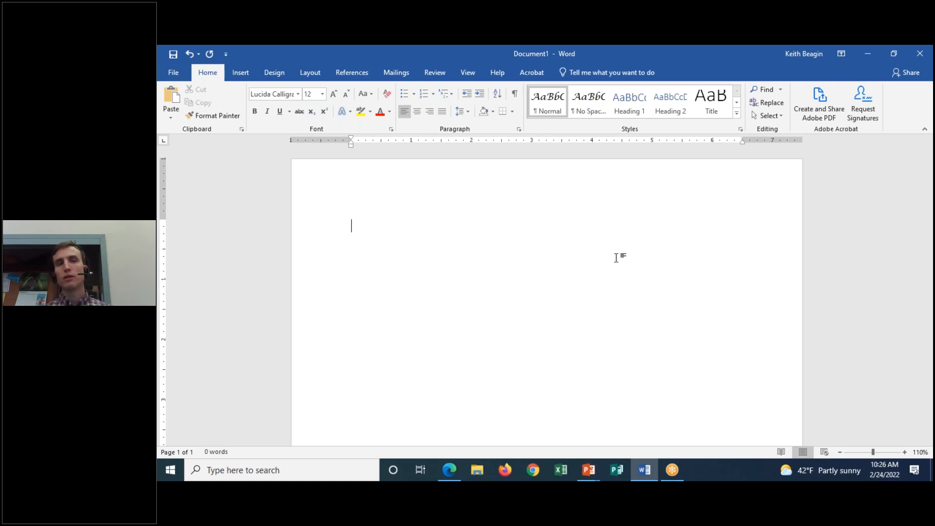
Search the online pictures for "chocolate candy"
left_click(241, 73)
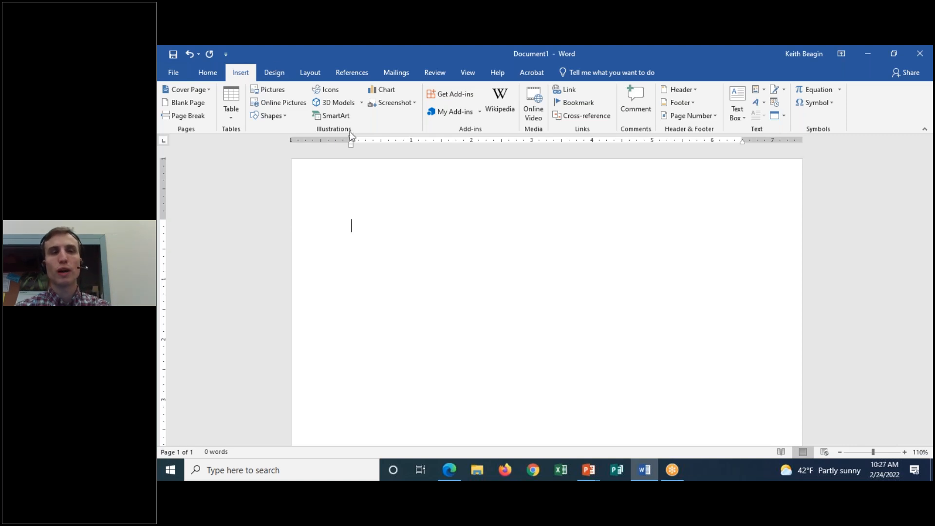
left_click(282, 104)
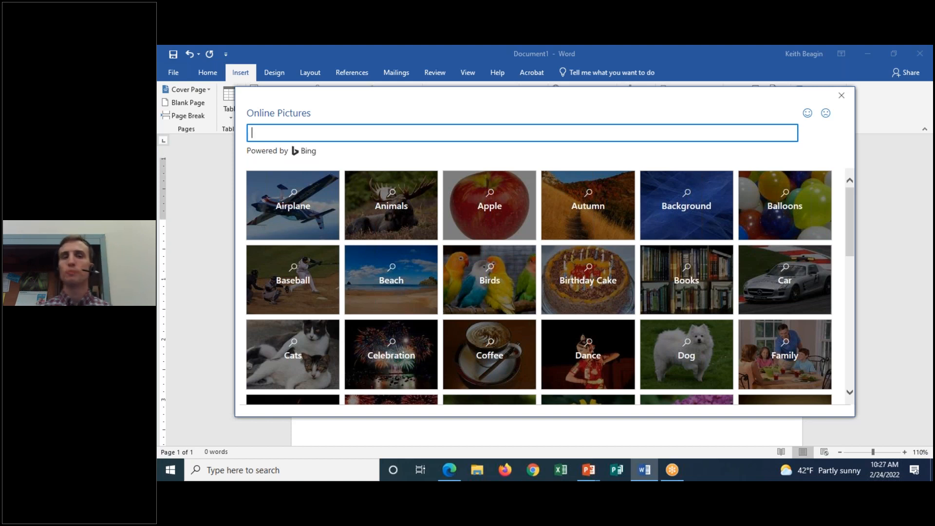
type("chocolate candy")
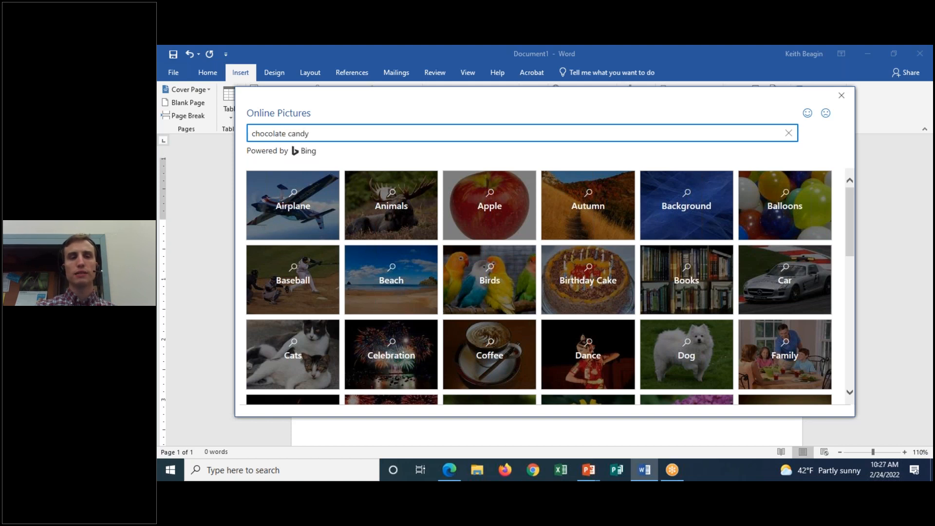
key("Return")
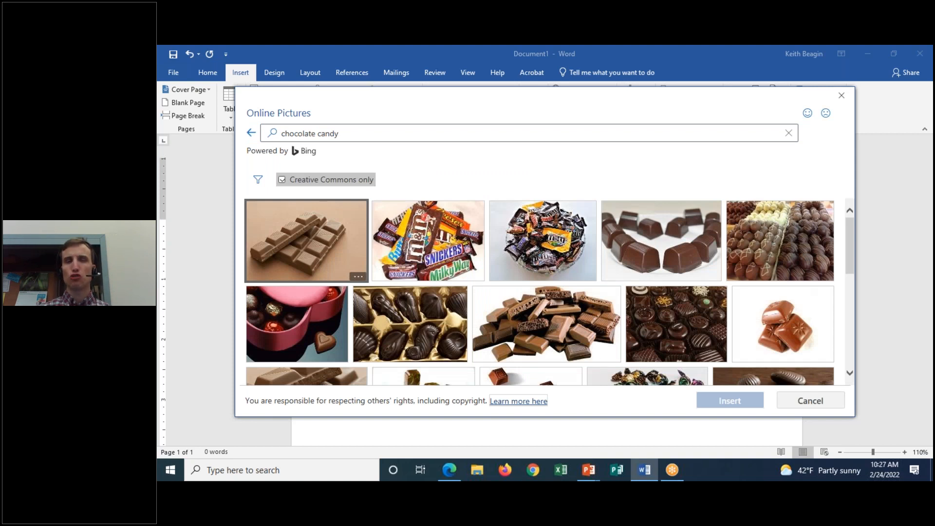
Extend the online picture search to "chocolate candy drawing" and run it
left_click(367, 133)
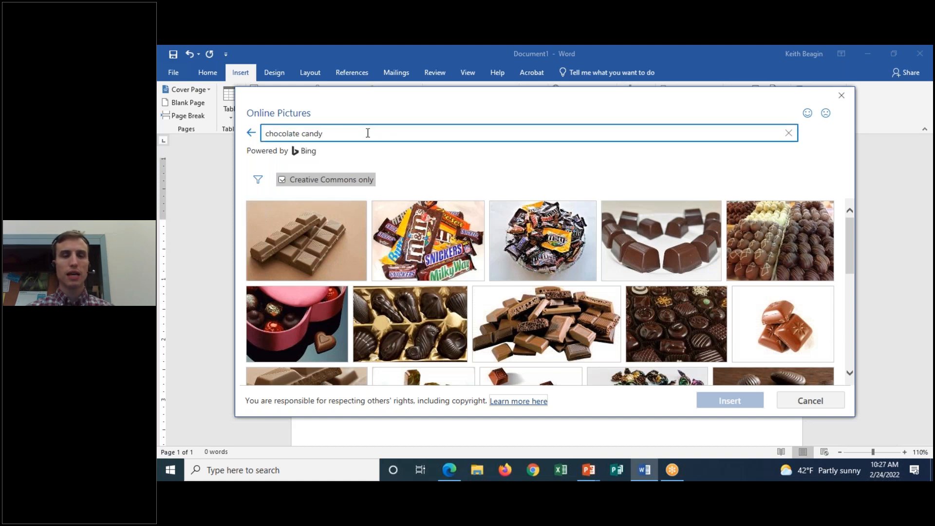
type("d")
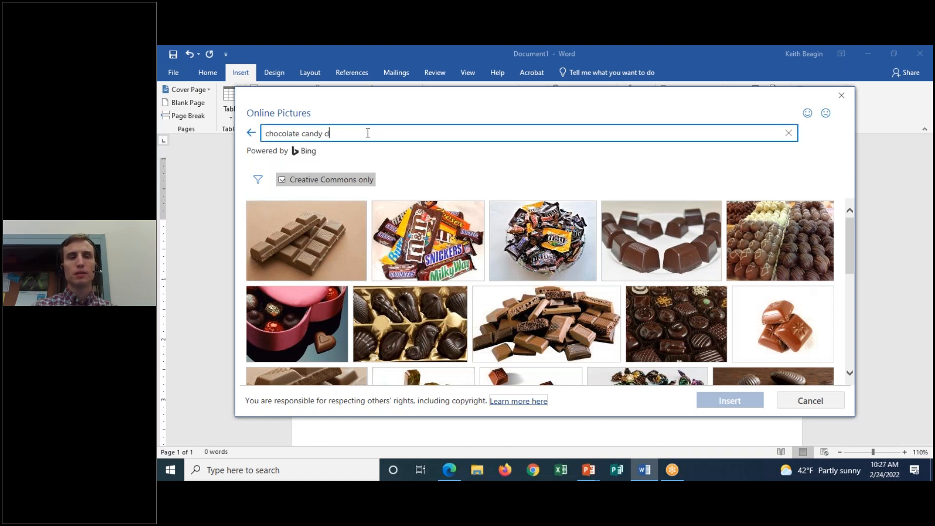
type("rawing")
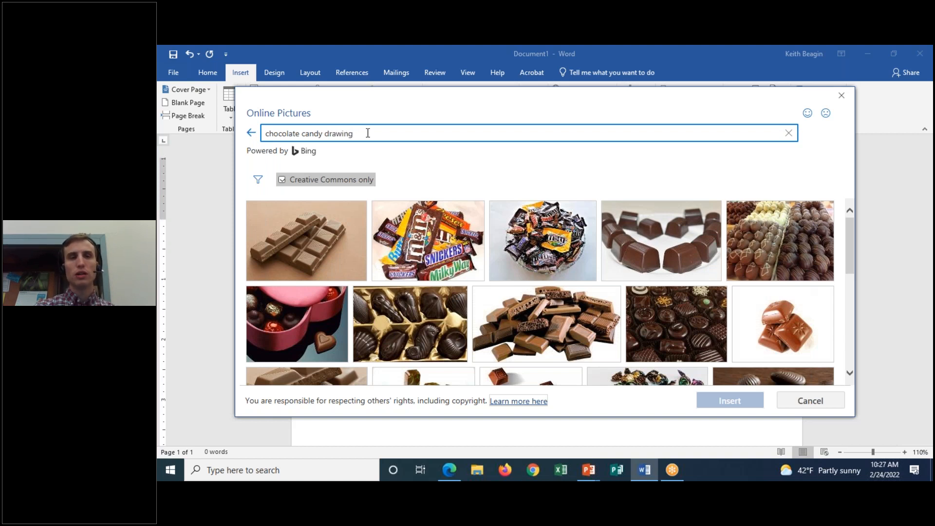
key("Return")
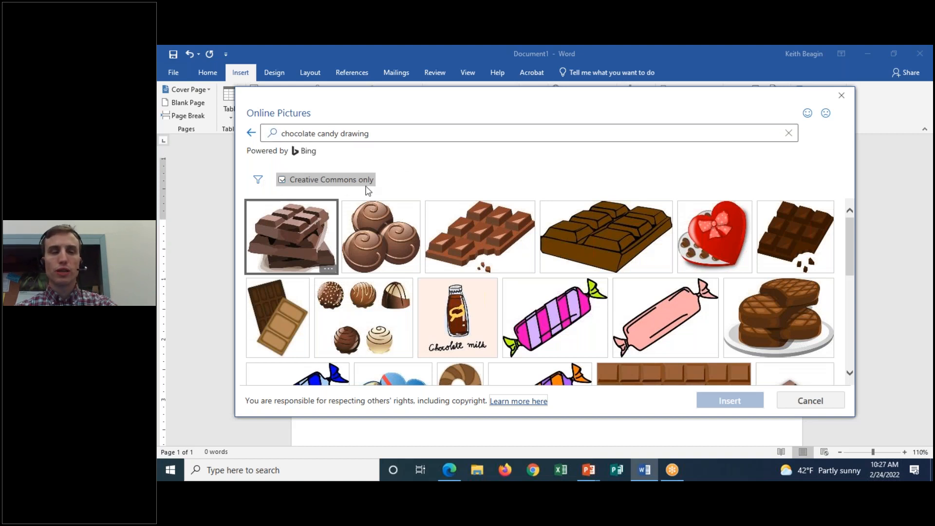
left_click(640, 48)
left_click(644, 77)
mouse_move(345, 163)
left_mouse_down()
mouse_move(290, 163)
mouse_move(389, 190)
mouse_move(331, 160)
left_mouse_up()
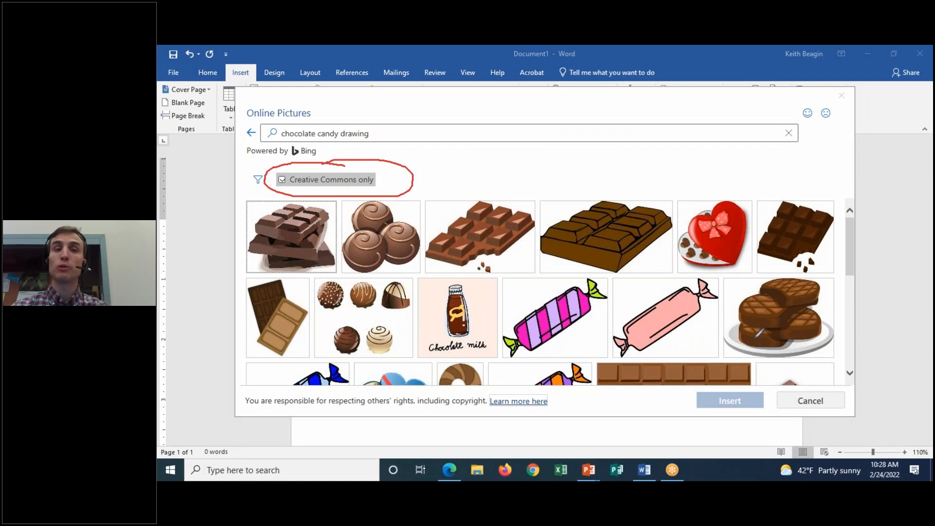
left_click(661, 129)
left_click(646, 63)
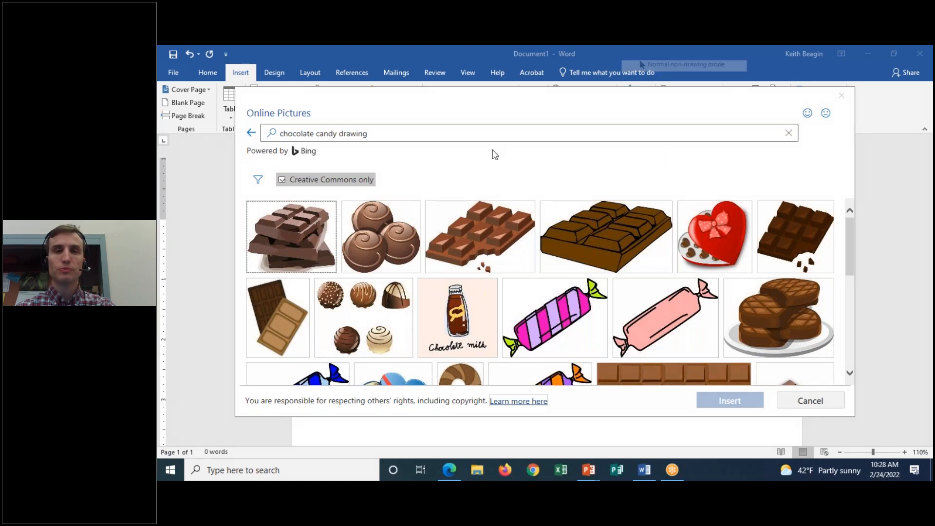
left_click(388, 131)
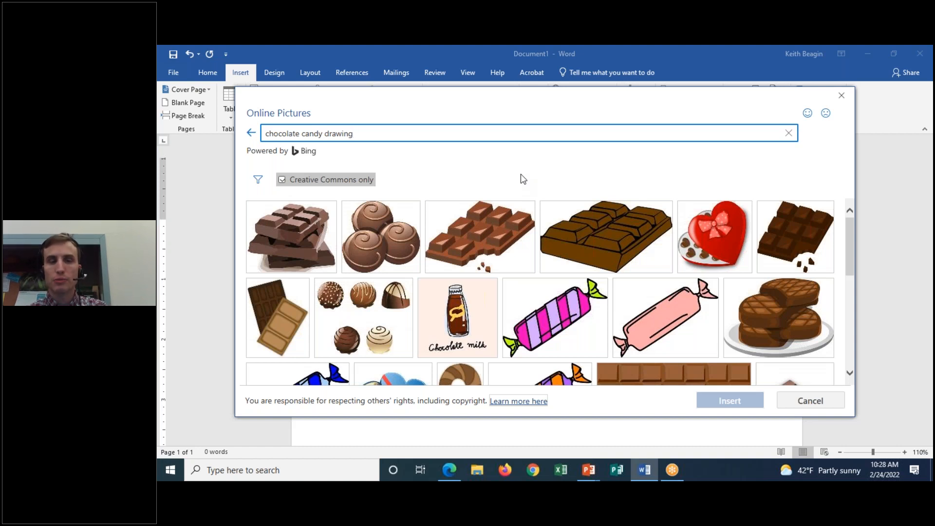
Insert only the drawing of three round swirled chocolates, clearing the two chocolate bar pictures also picked from the results
left_click(302, 239)
left_click(386, 236)
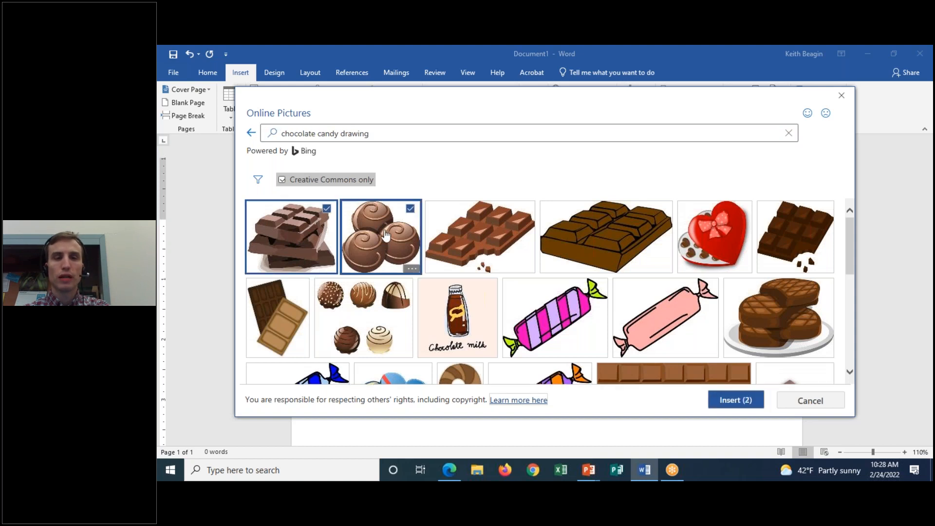
left_click(440, 219)
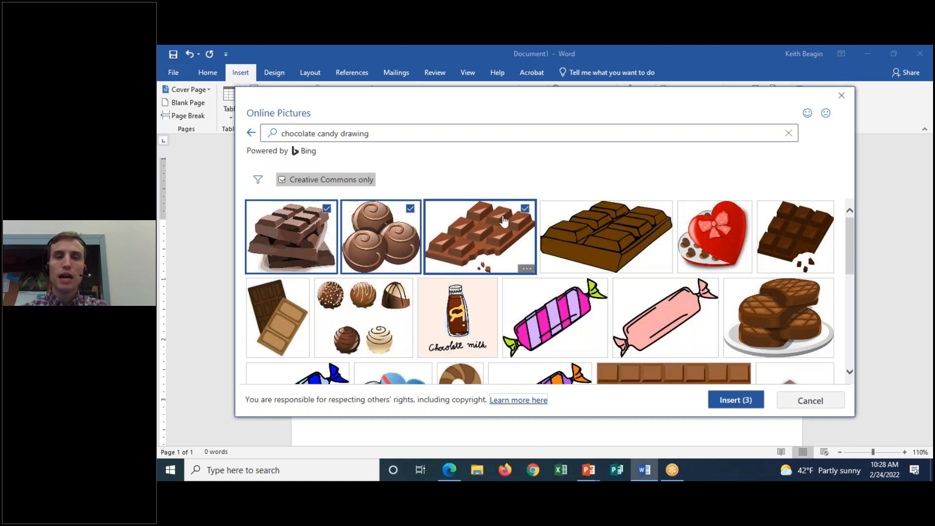
left_click(737, 400)
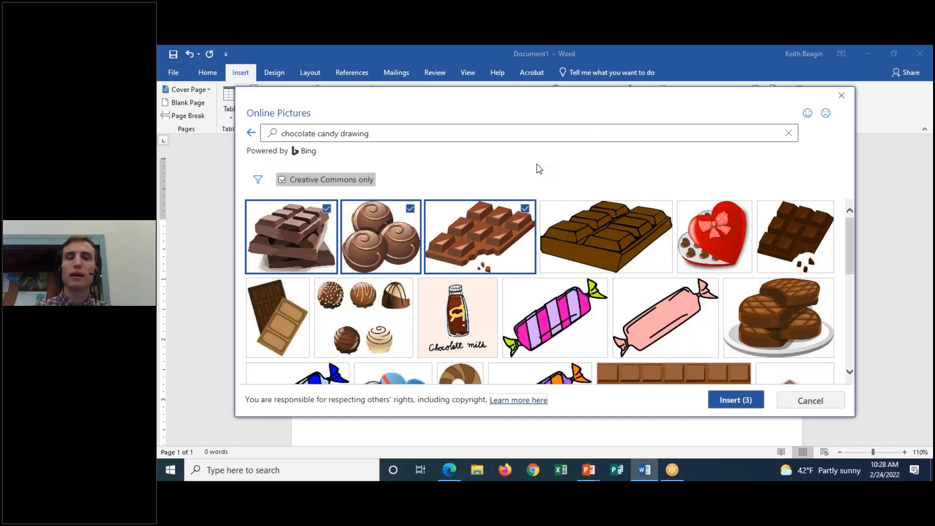
left_click(327, 209)
left_click(525, 209)
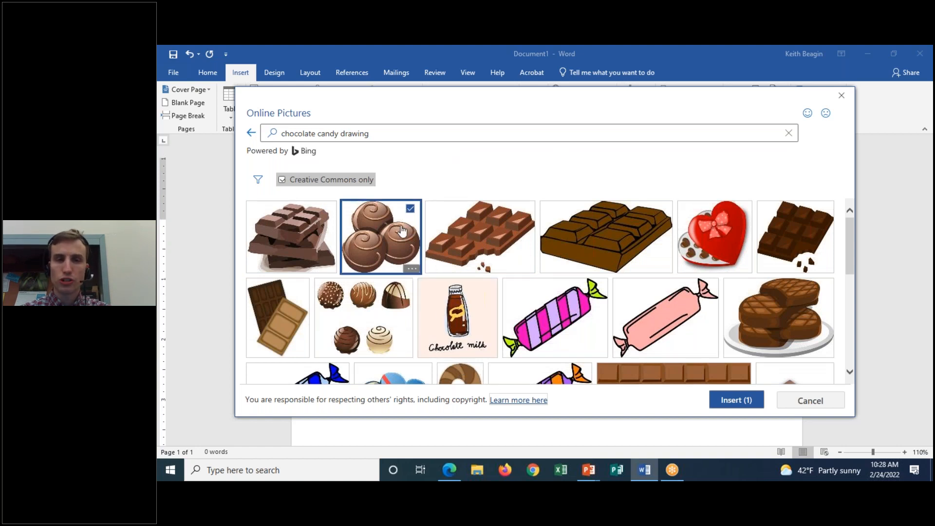
left_click(752, 407)
key("ctrl+r")
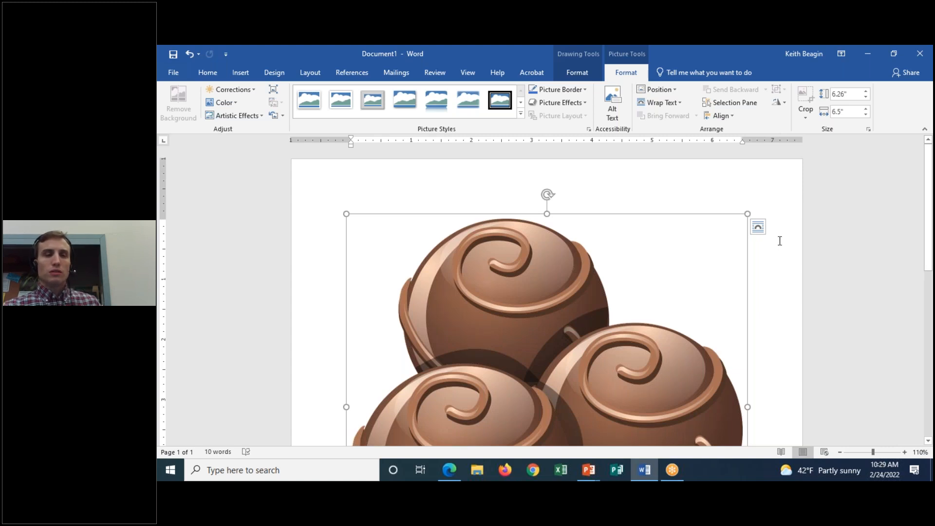
Resize the inserted chocolate picture slightly from its corner to 6.27" high and 6.48" wide
scroll(790, 260, "down", 1)
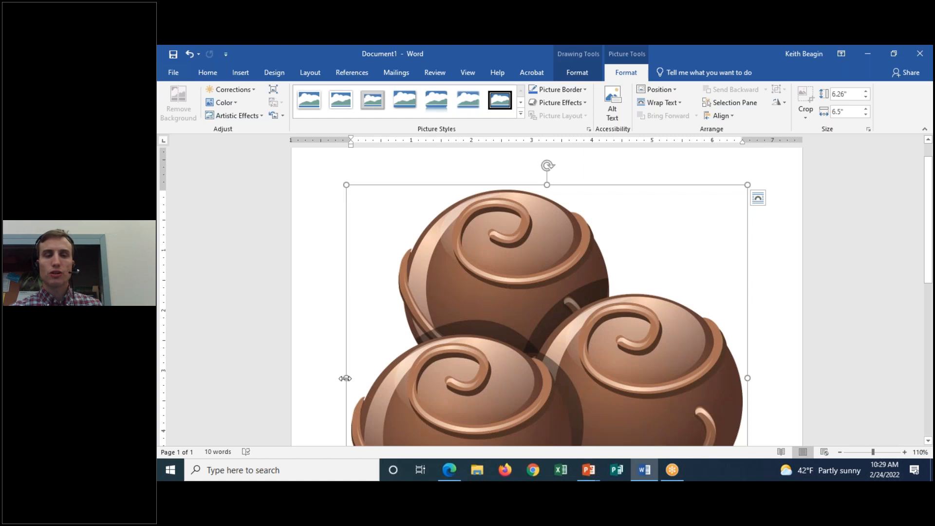
scroll(634, 249, "down", 5)
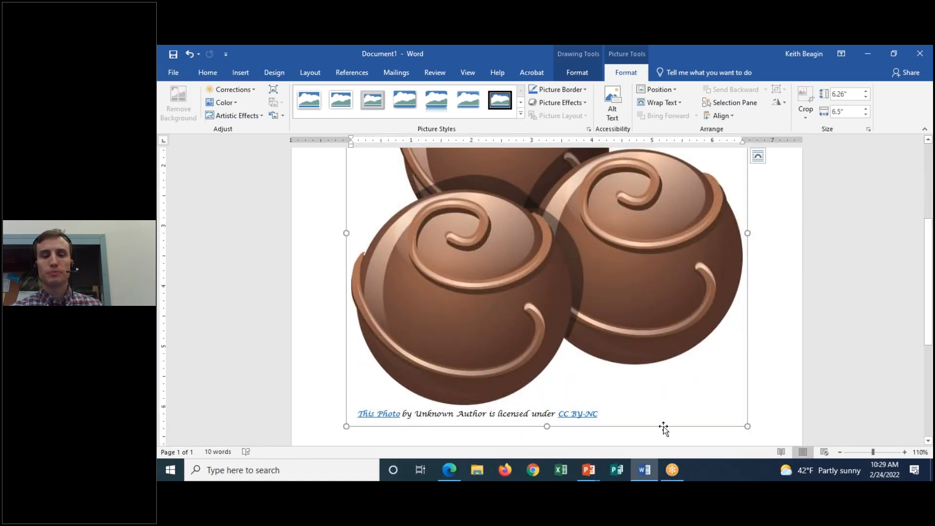
scroll(801, 380, "up", 4)
scroll(673, 246, "up", 2)
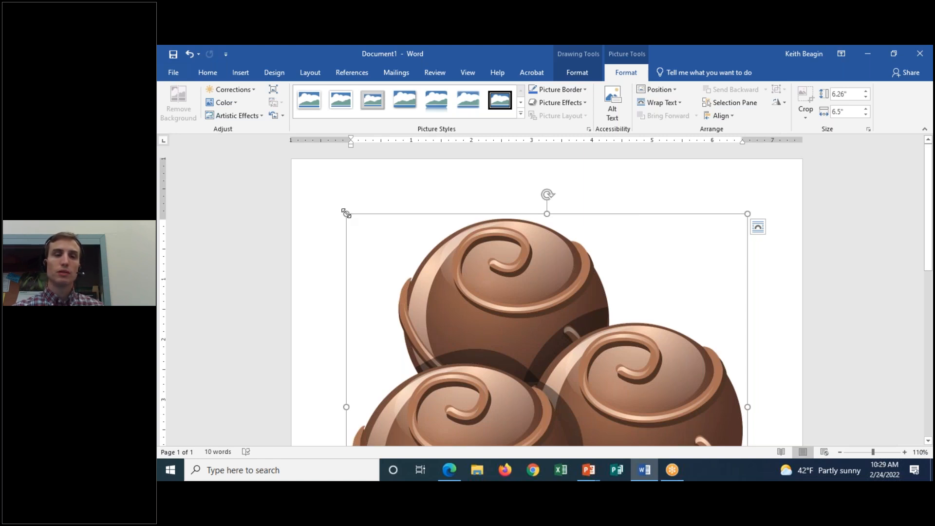
mouse_move(346, 213)
left_mouse_down()
mouse_move(371, 233)
mouse_move(347, 214)
left_mouse_up()
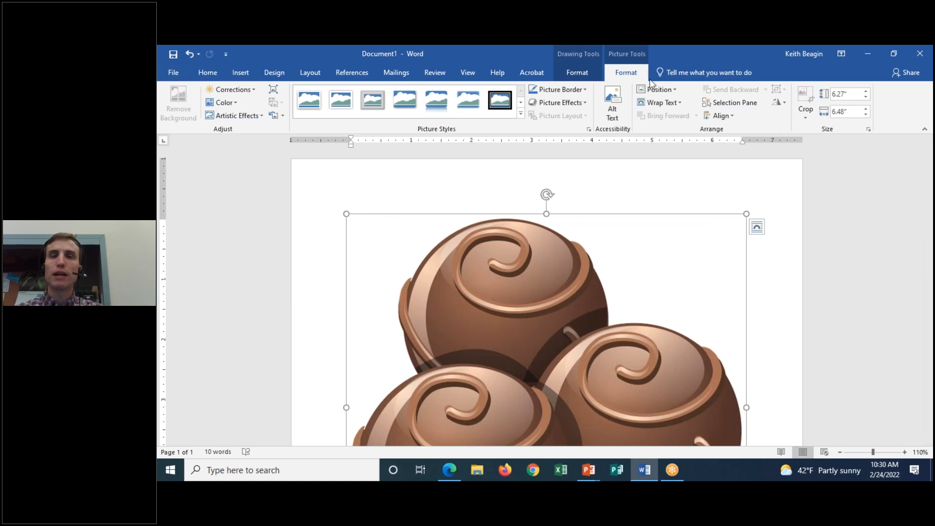
left_click(658, 50)
mouse_move(597, 63)
left_mouse_down()
mouse_move(655, 80)
mouse_move(673, 54)
left_mouse_up()
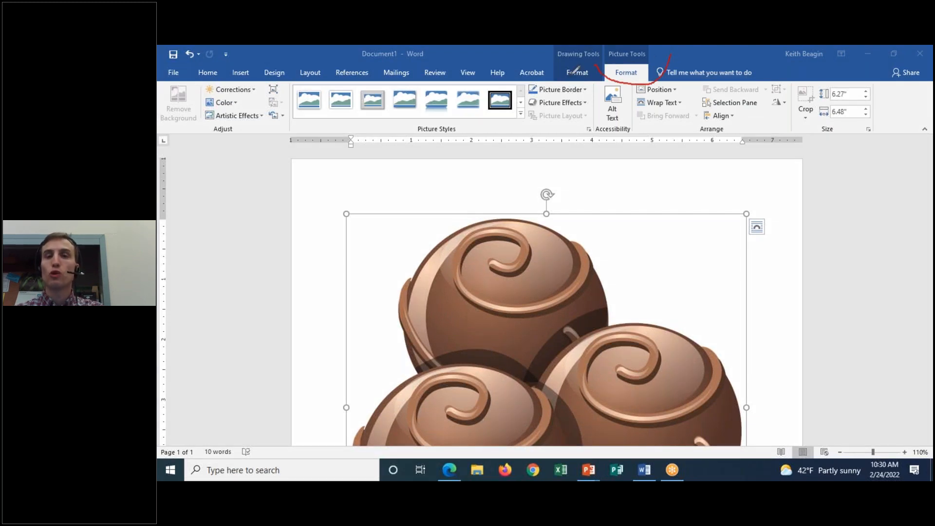
left_click(653, 49)
left_click(672, 126)
left_click(649, 49)
left_click(653, 65)
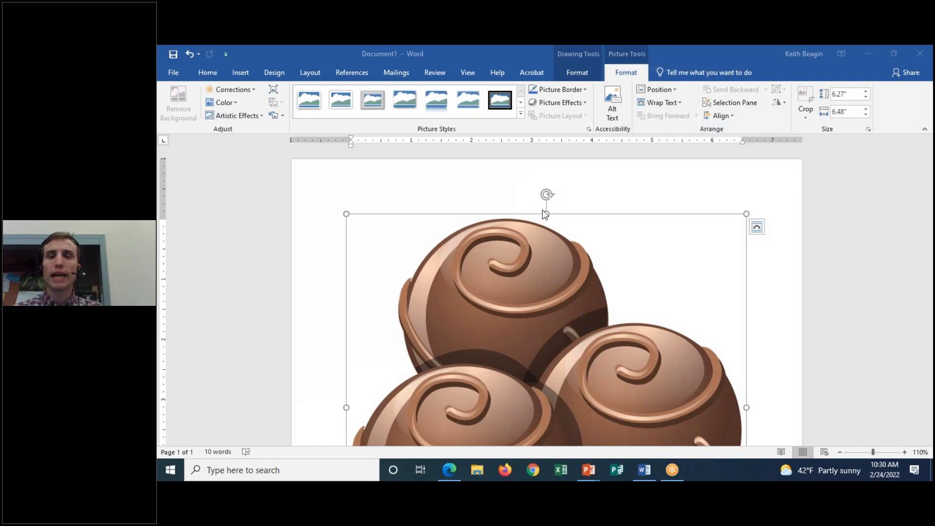
Deselect the chocolate picture, reselect it and display its picture formatting options
left_click(781, 282)
scroll(737, 390, "up", 3)
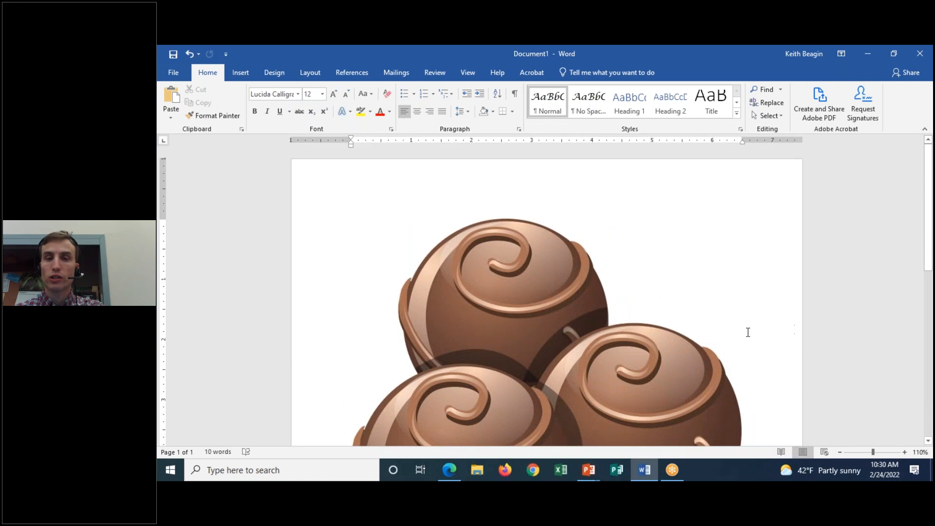
left_click(537, 225)
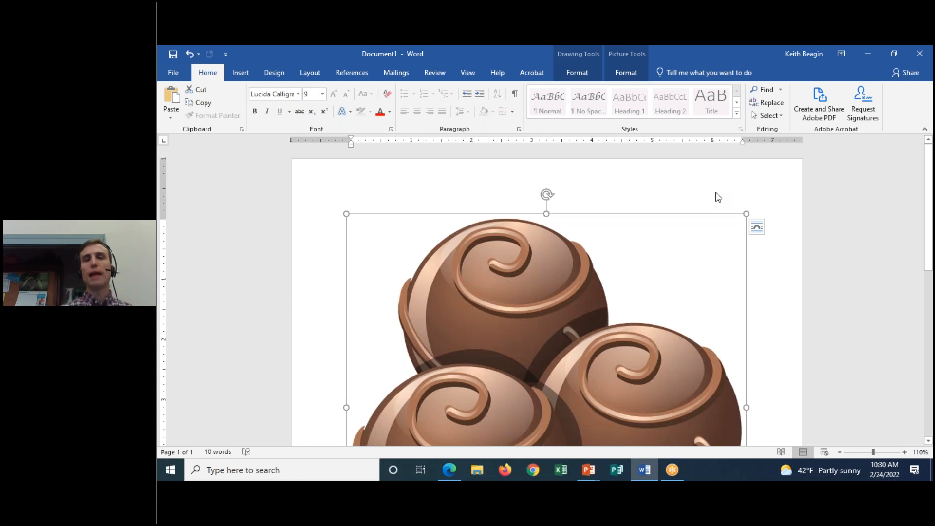
left_click(637, 74)
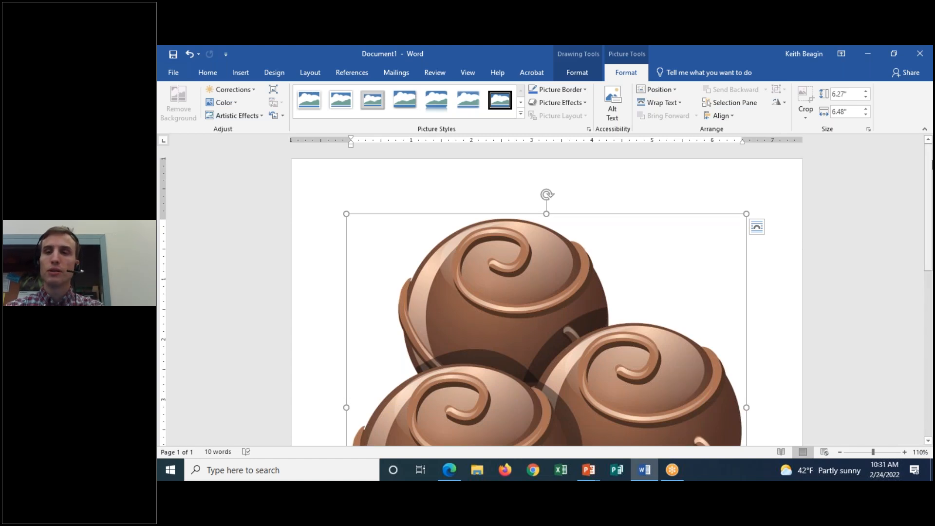
Place the cursor in the photo licence caption beneath the picture and enlarge the view to 150% to examine it
scroll(929, 171, "down", 5)
scroll(547, 296, "down", 3)
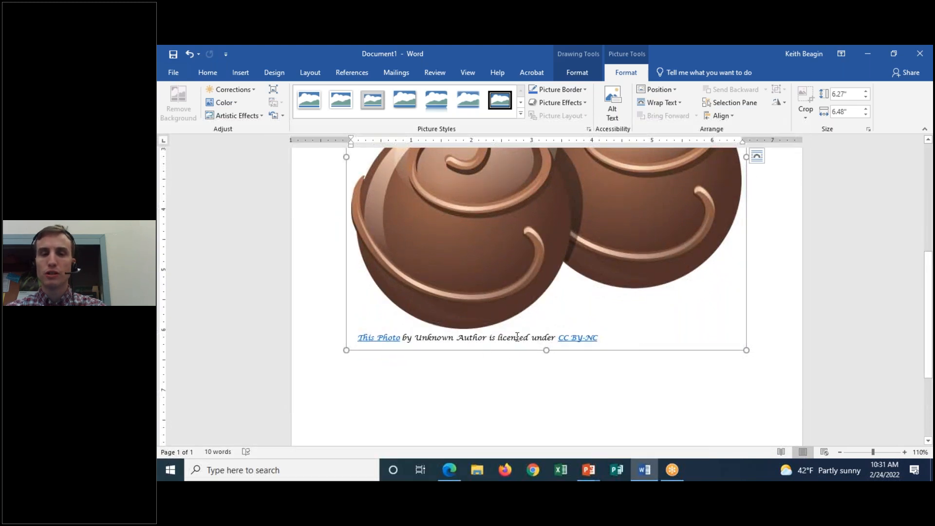
mouse_move(402, 331)
left_mouse_down()
mouse_move(334, 339)
mouse_move(423, 373)
mouse_move(685, 343)
mouse_move(604, 322)
mouse_move(430, 314)
mouse_move(362, 319)
mouse_move(341, 335)
left_mouse_up()
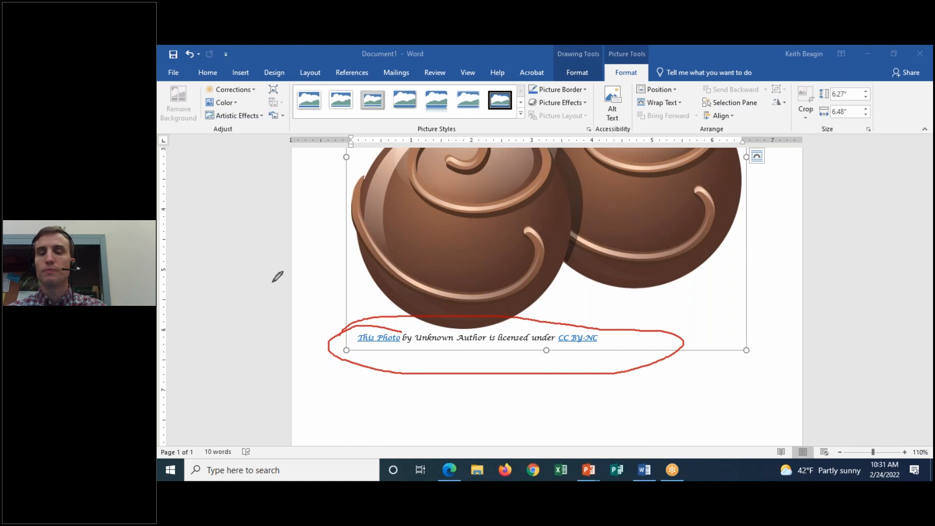
left_click(666, 134)
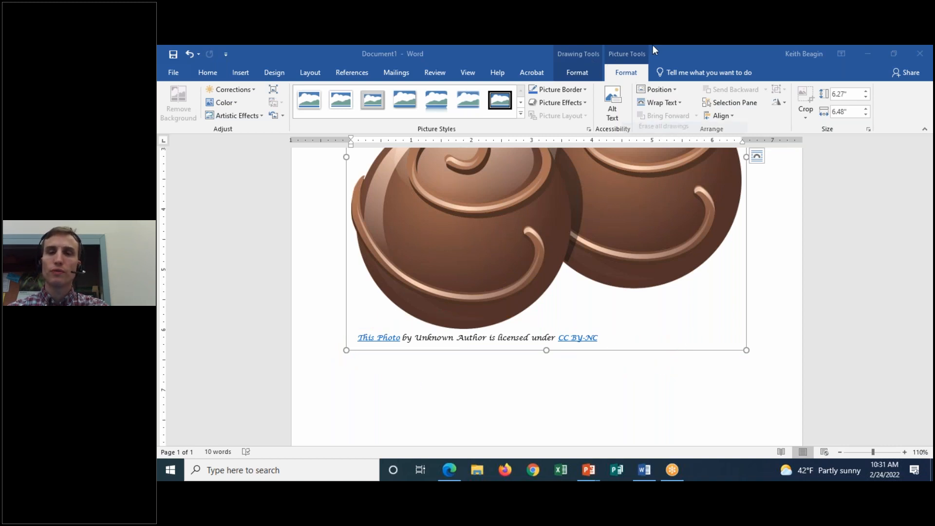
left_click(621, 358)
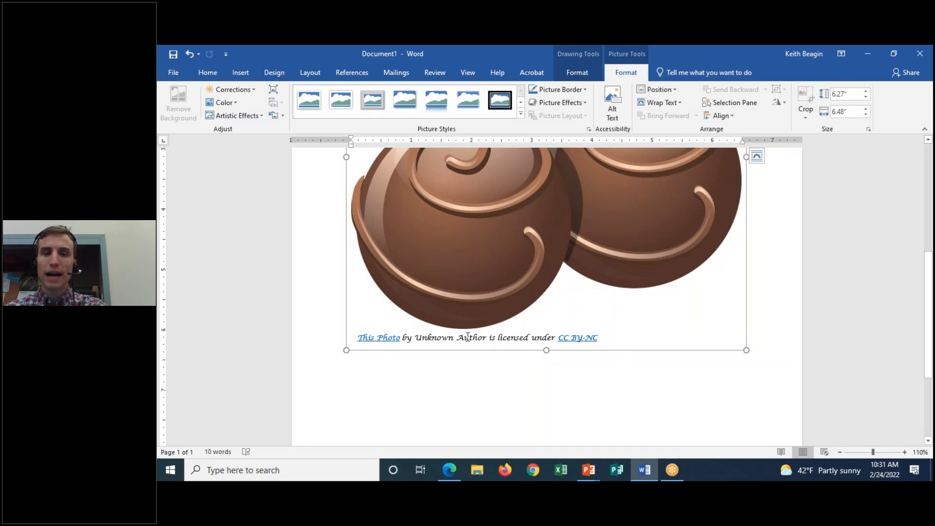
left_click(524, 337)
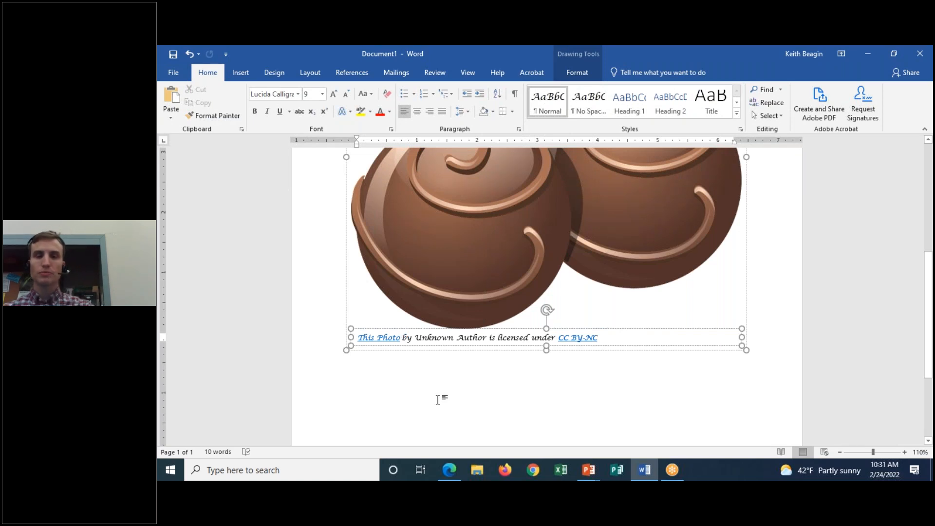
left_click(905, 452)
left_click(905, 453)
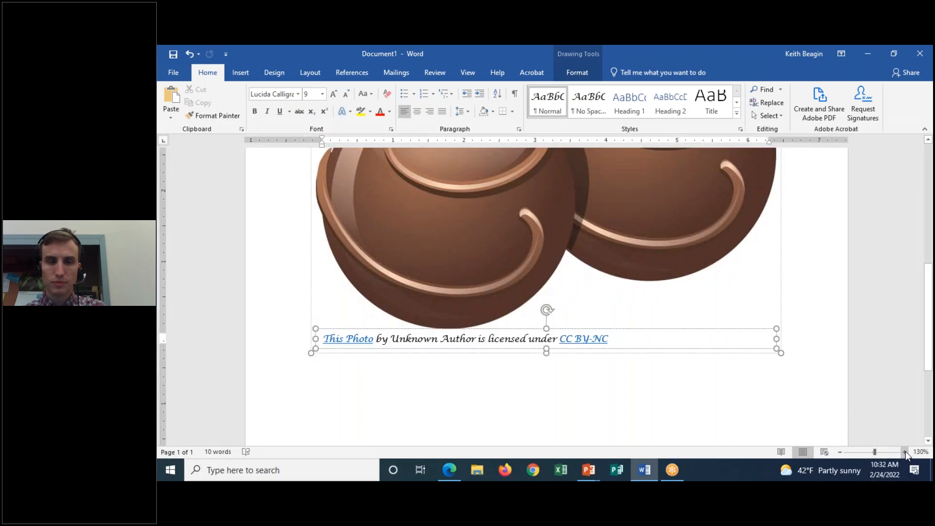
left_click(905, 452)
left_click(905, 451)
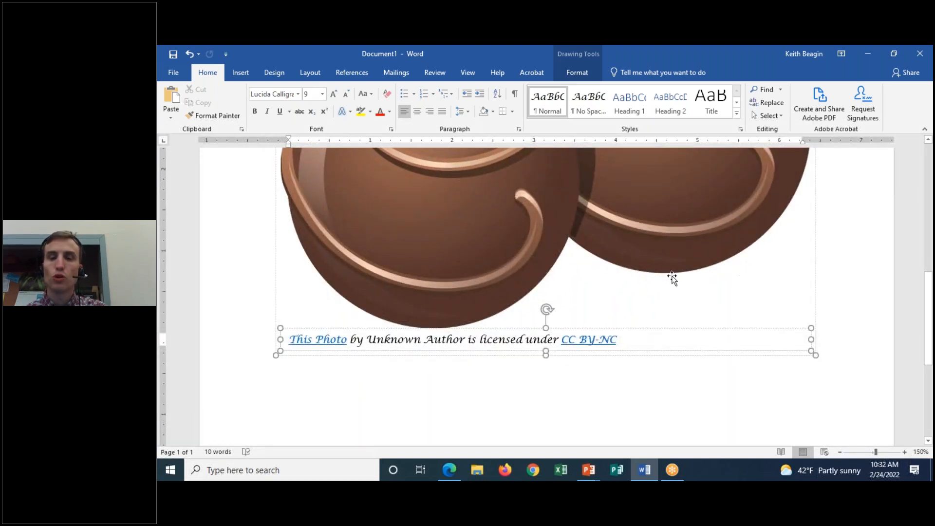
Select the photo licence caption's box and remove the caption by undoing its addition, keeping the chocolate picture
left_click(633, 329)
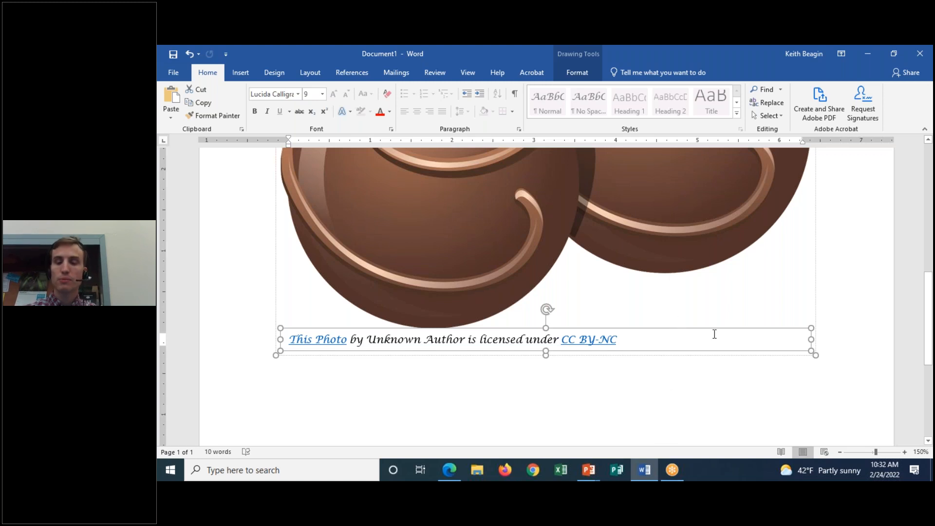
key("ctrl+z")
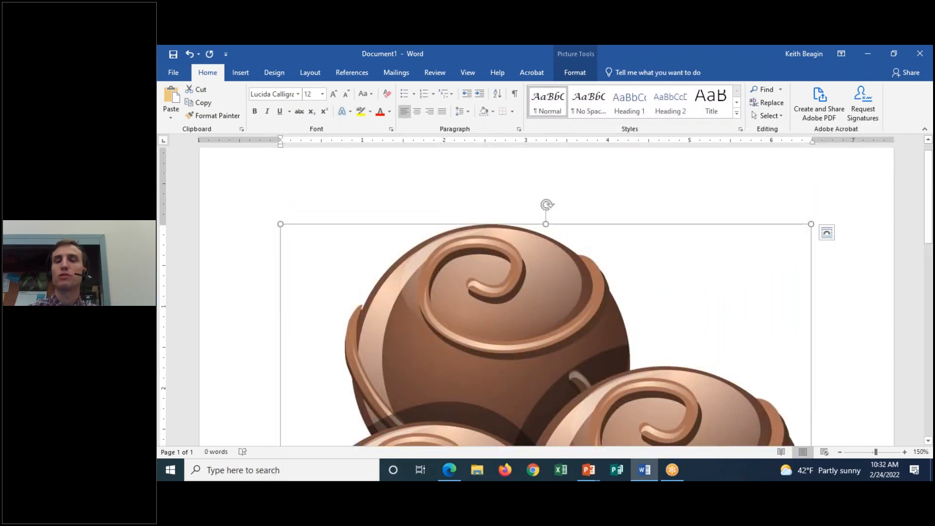
scroll(683, 344, "down", 6)
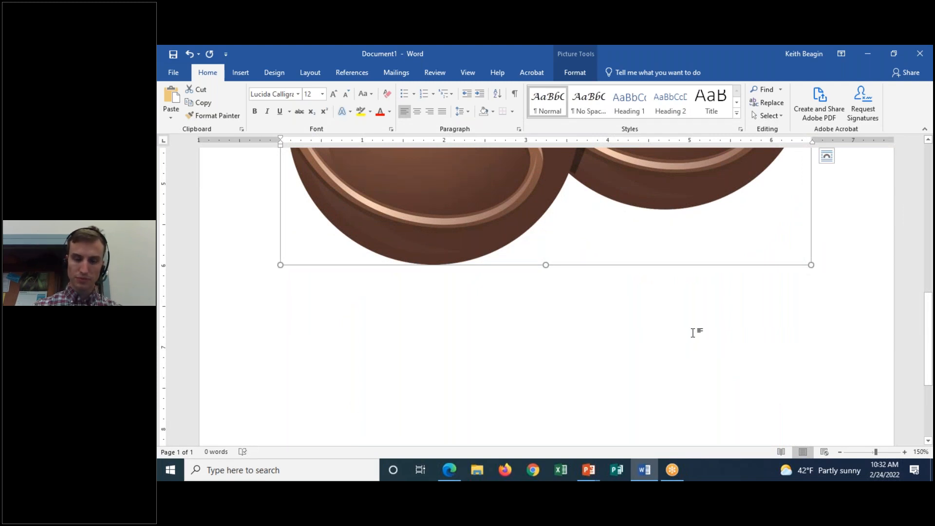
scroll(693, 333, "up", 3)
scroll(713, 335, "up", 3)
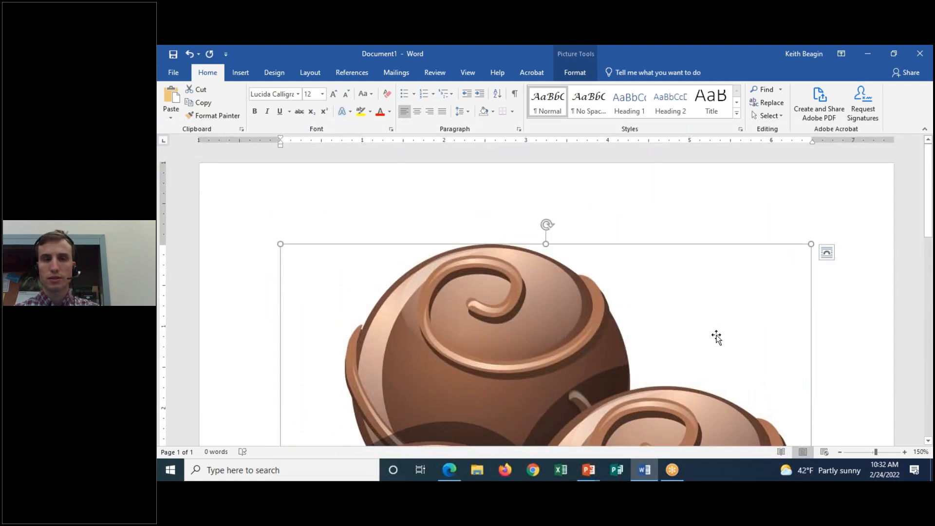
left_click(638, 52)
mouse_move(176, 70)
left_mouse_down()
mouse_move(201, 49)
mouse_move(171, 58)
mouse_move(187, 69)
left_mouse_up()
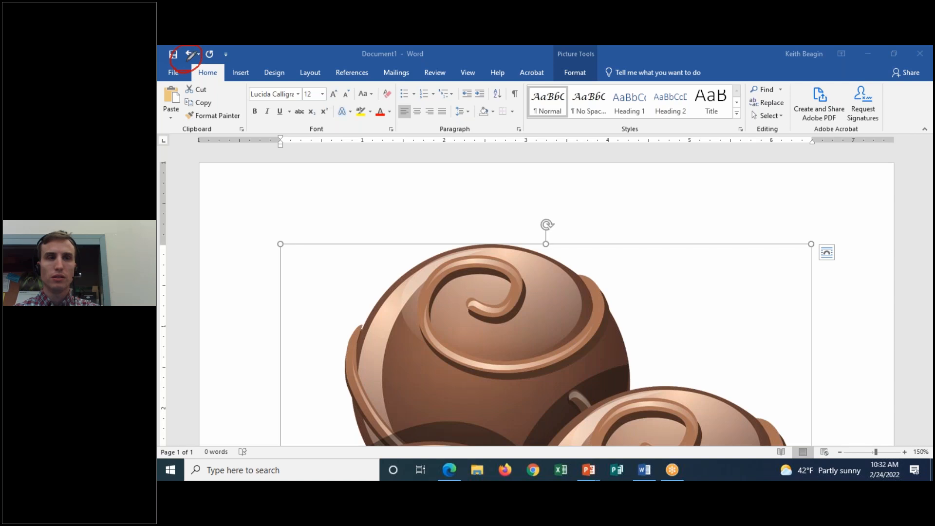
left_click(667, 132)
left_click(651, 47)
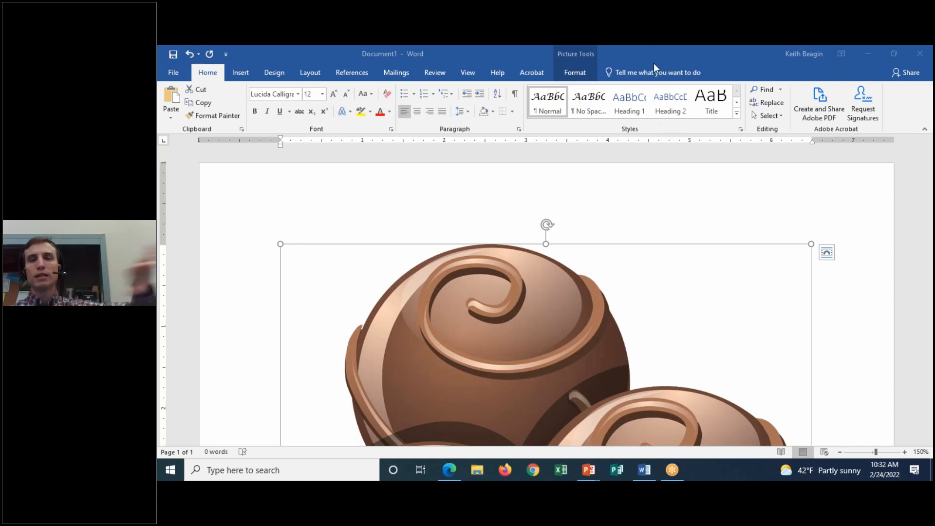
left_click(654, 64)
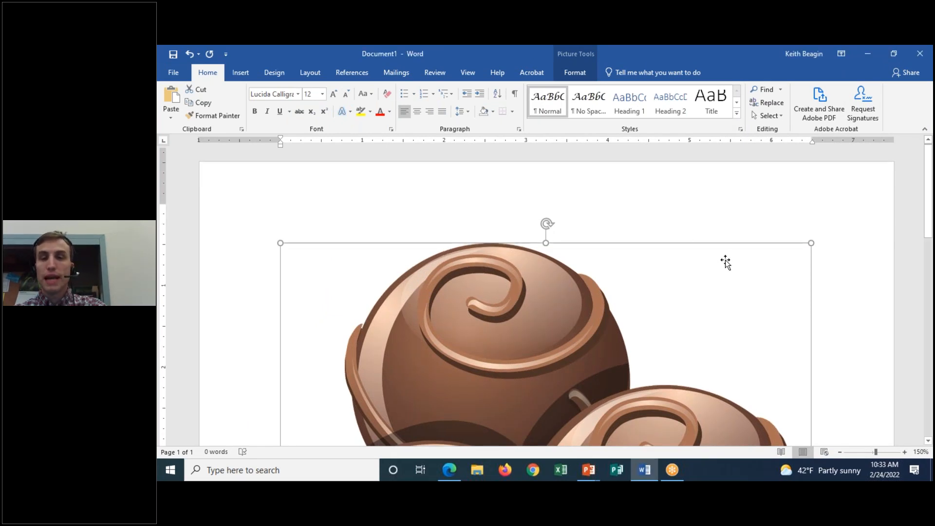
Shrink the chocolate picture proportionally from its corner to about 0.51" high and 0.55" wide
scroll(727, 259, "down", 8)
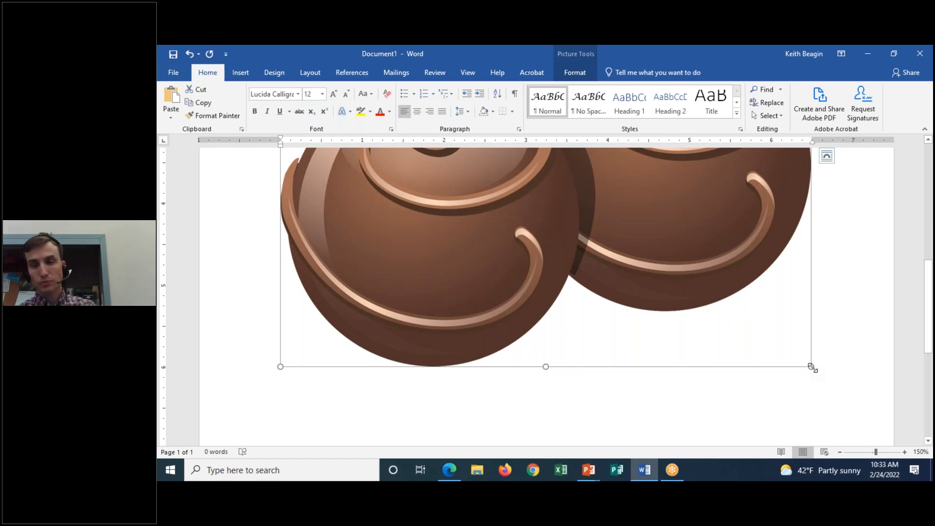
left_click_drag(812, 367, 574, 191)
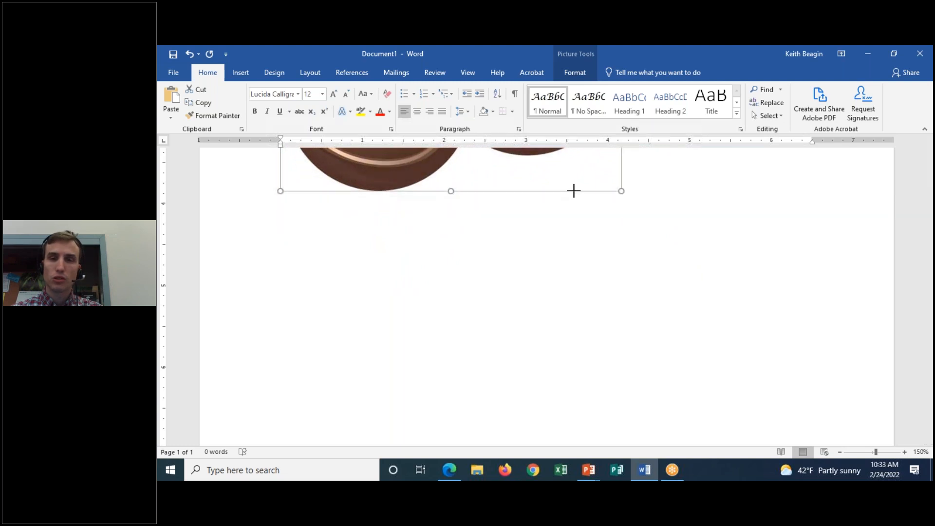
scroll(734, 382, "down", 1)
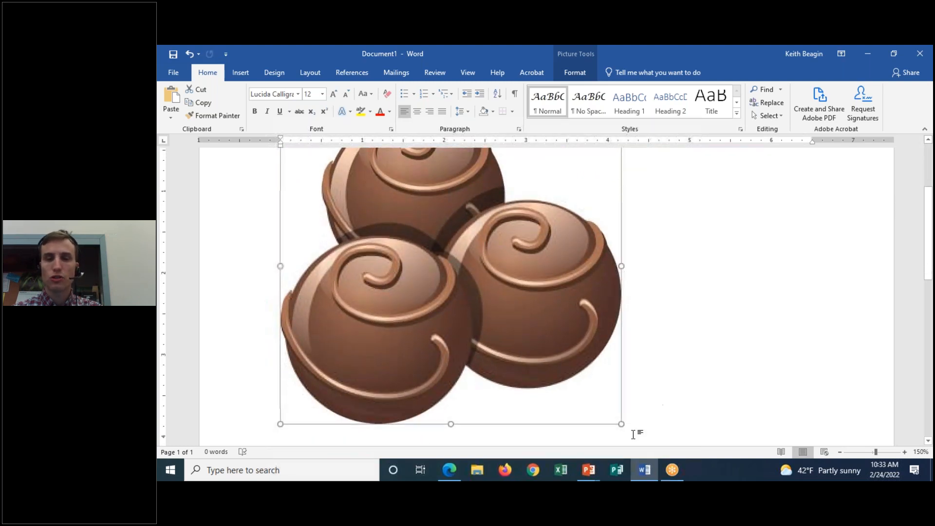
left_click_drag(621, 424, 380, 175)
scroll(518, 234, "up", 3)
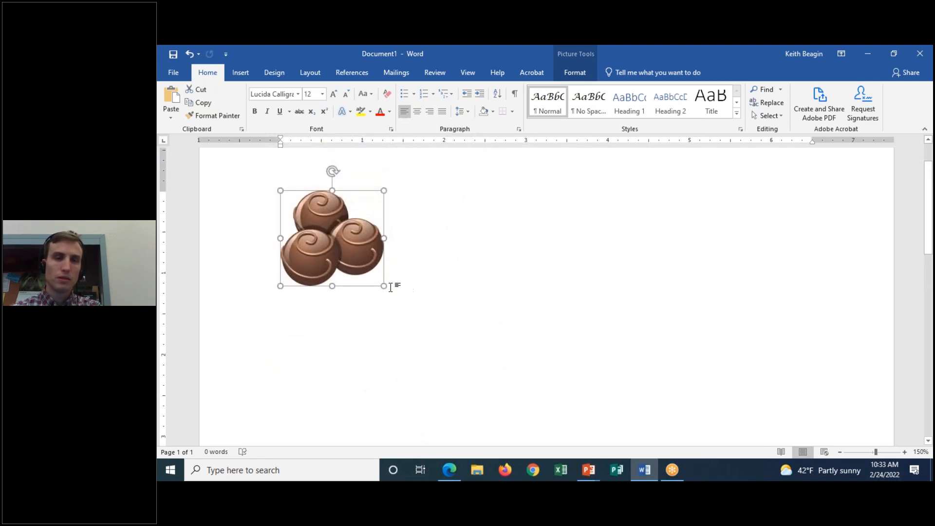
left_click_drag(384, 286, 345, 249)
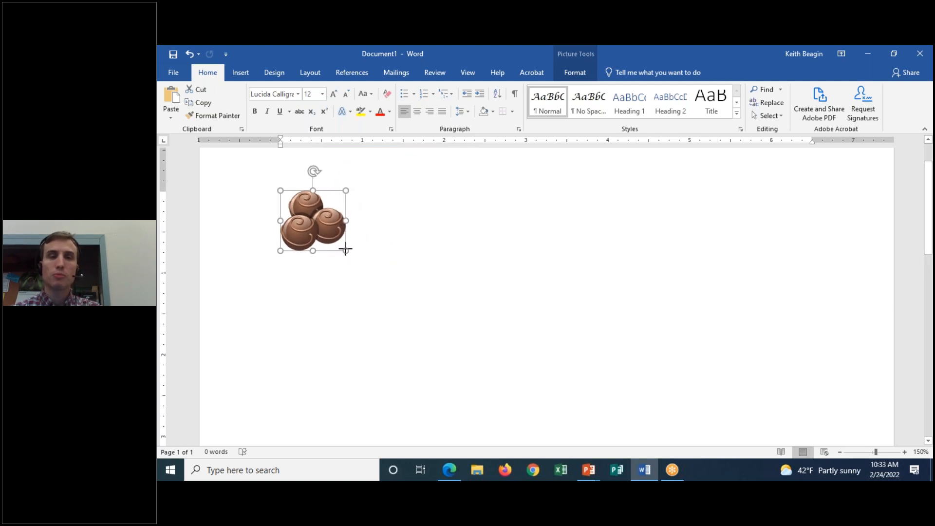
left_click_drag(345, 250, 325, 232)
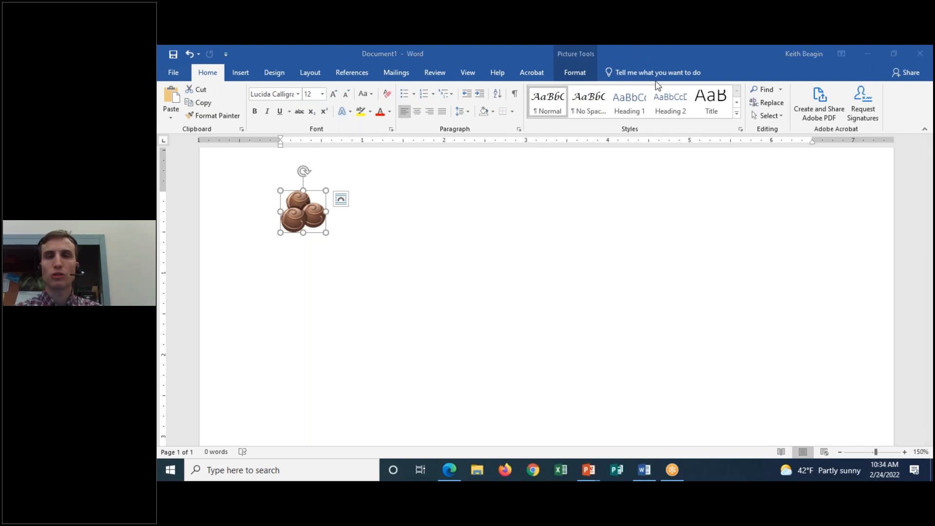
Examine the picture's height against the vertical ruler and check the Ruler display option
mouse_move(179, 191)
left_mouse_down()
mouse_move(180, 222)
mouse_move(160, 230)
left_mouse_up()
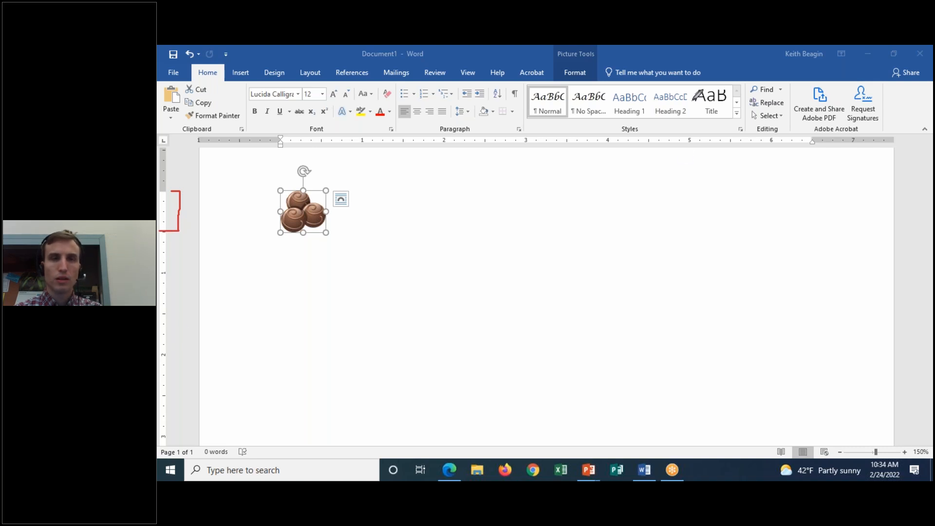
left_click(656, 129)
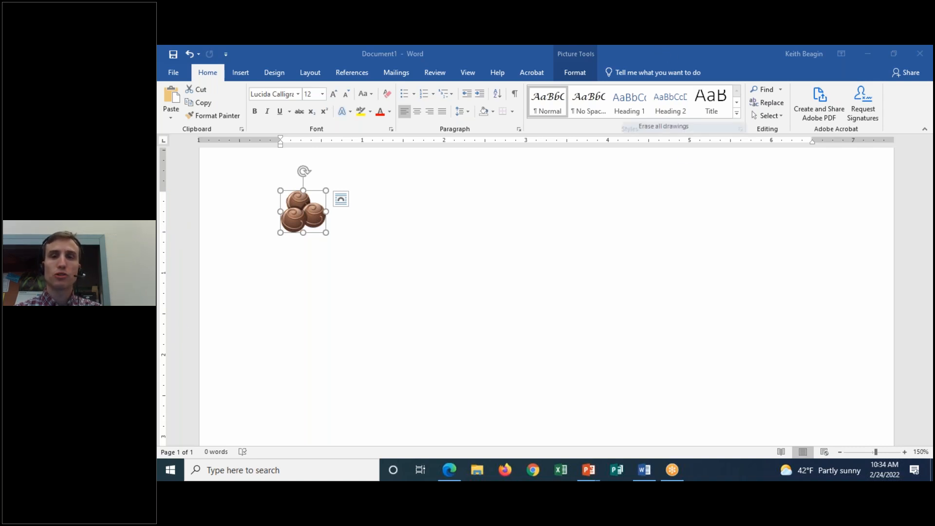
left_click(468, 73)
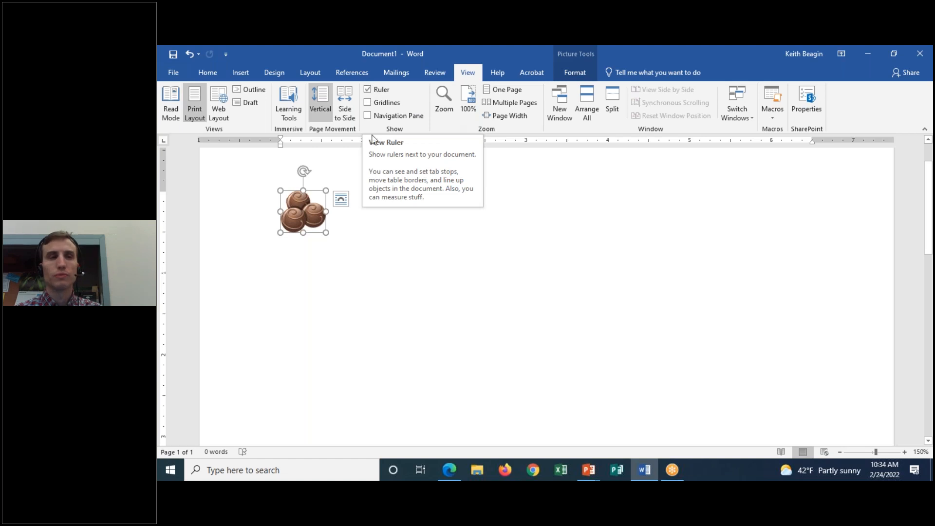
left_click(202, 72)
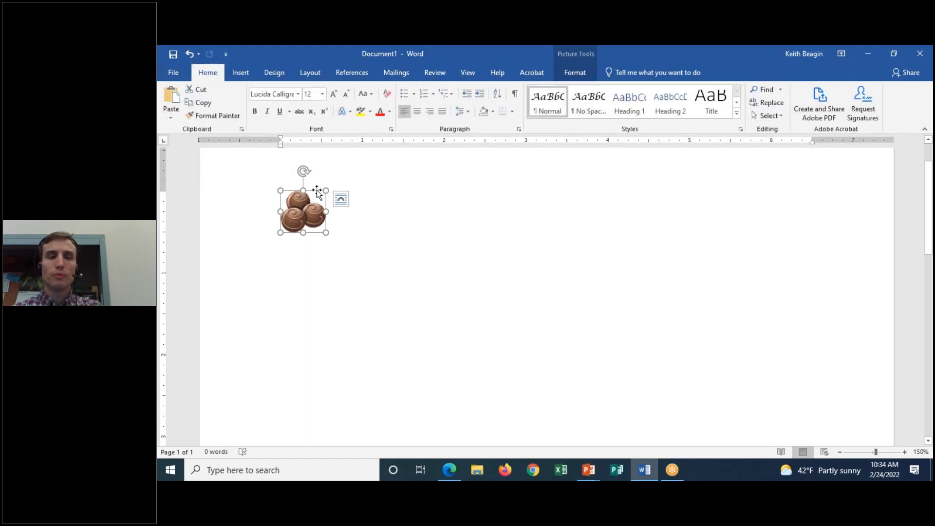
Open the chocolate picture's formatting options and set its height to 1"
left_click(583, 77)
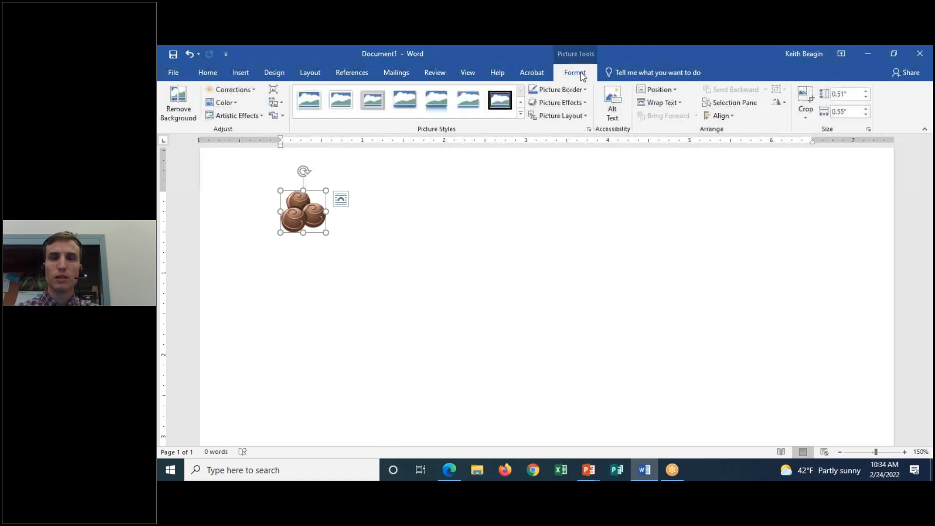
left_click(667, 50)
left_click(660, 77)
mouse_move(835, 145)
left_mouse_down()
mouse_move(831, 82)
mouse_move(910, 124)
mouse_move(839, 153)
left_mouse_up()
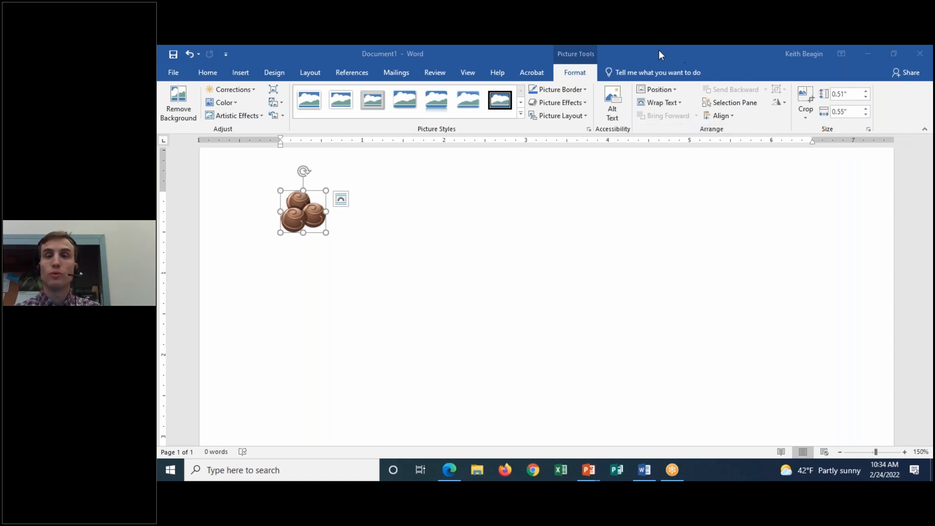
left_click(853, 95)
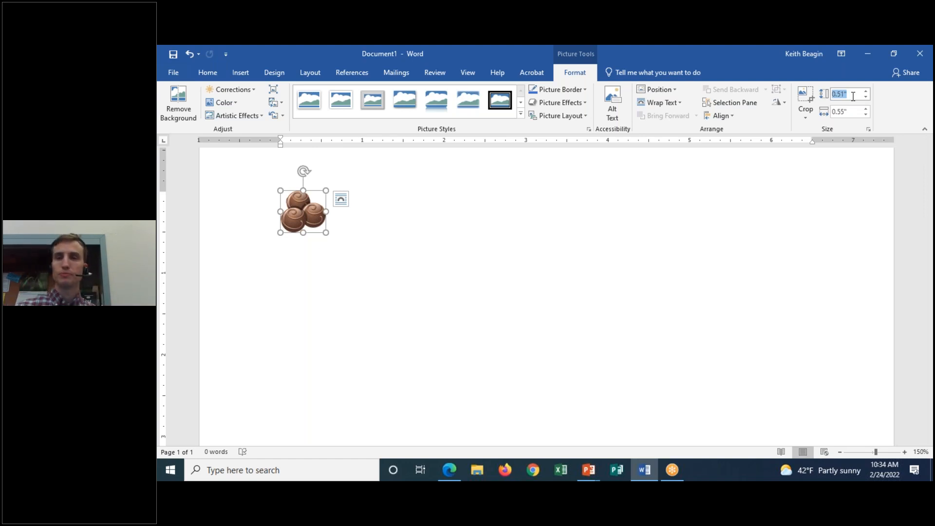
type("1")
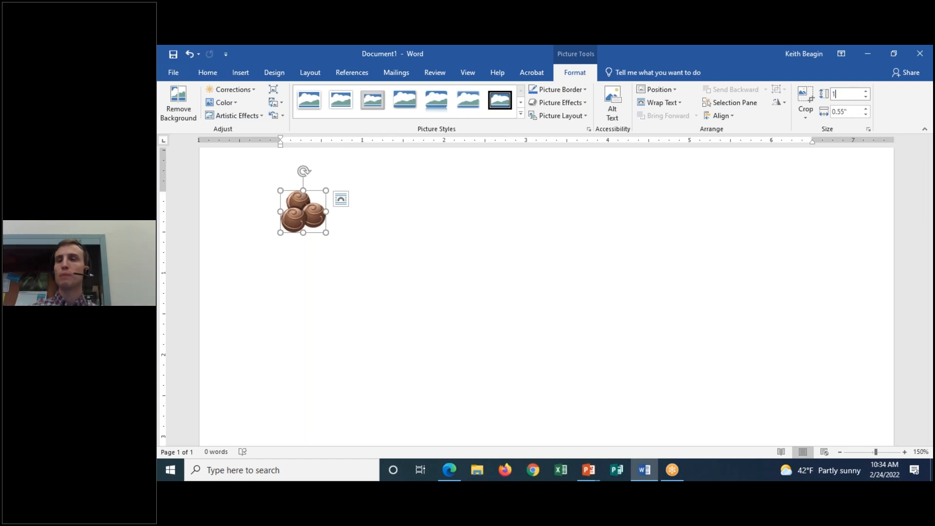
key("Return")
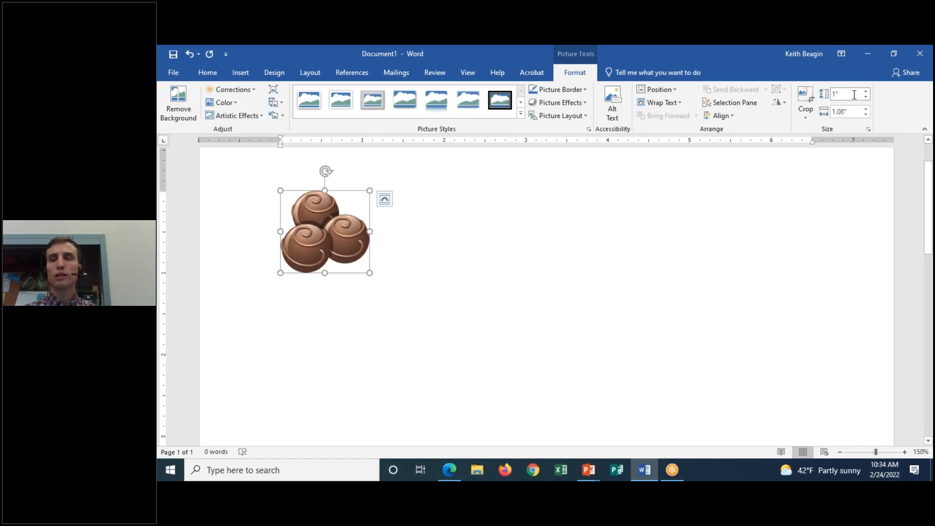
Set the chocolate picture's height to 0.5", keeping its proportions
left_click(838, 94)
type("0.5")
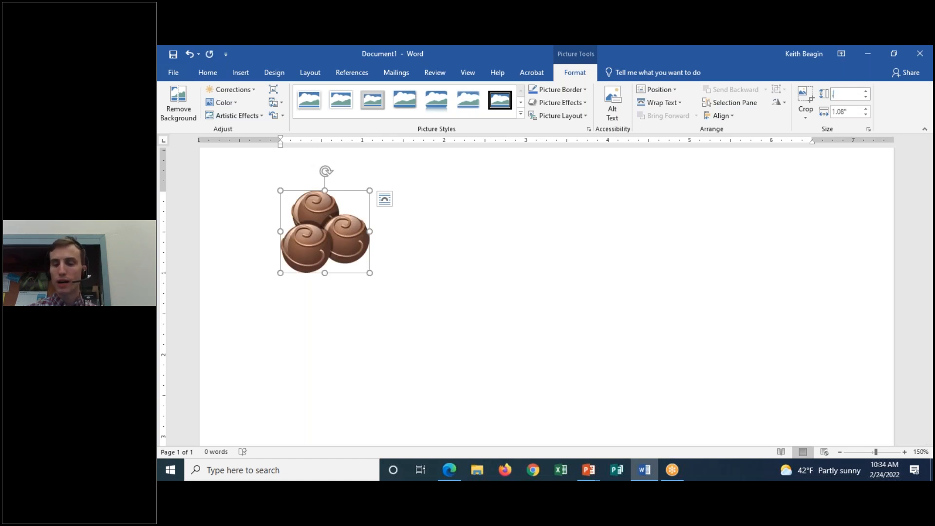
key("Return")
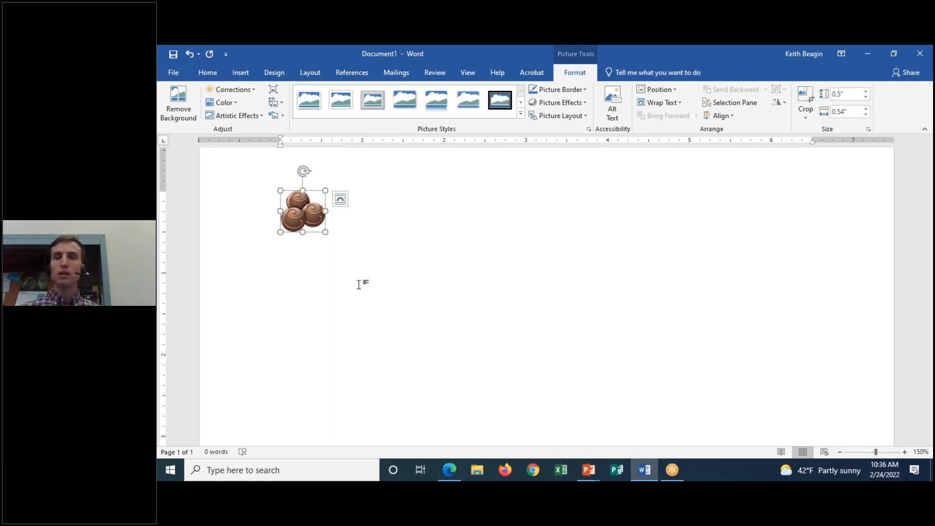
Apply Square text wrapping to the chocolate picture and centre it horizontally along the page's top margin using the alignment guides
left_click(683, 105)
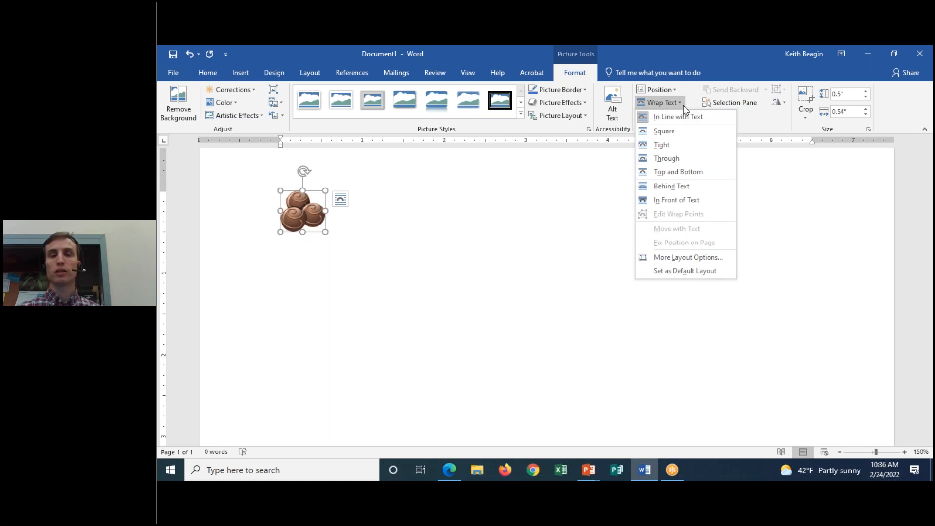
left_click(683, 129)
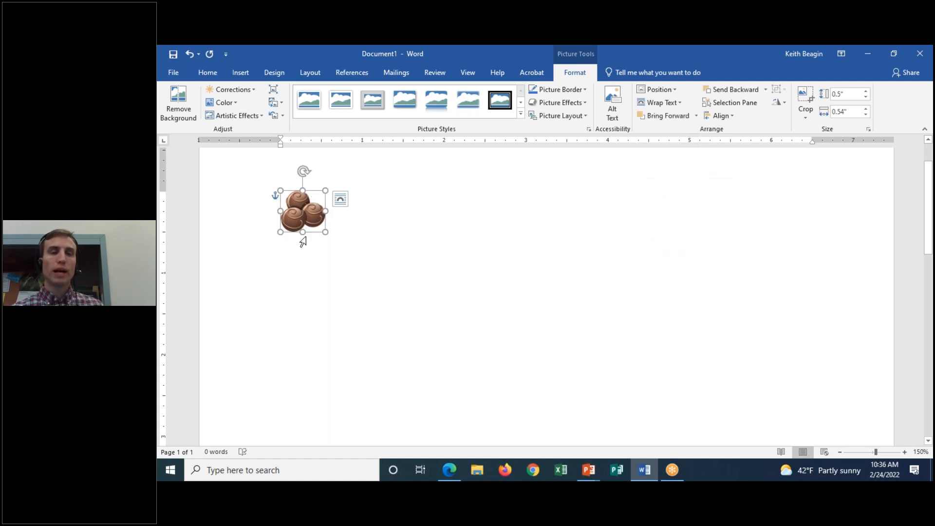
left_click_drag(313, 196, 796, 183)
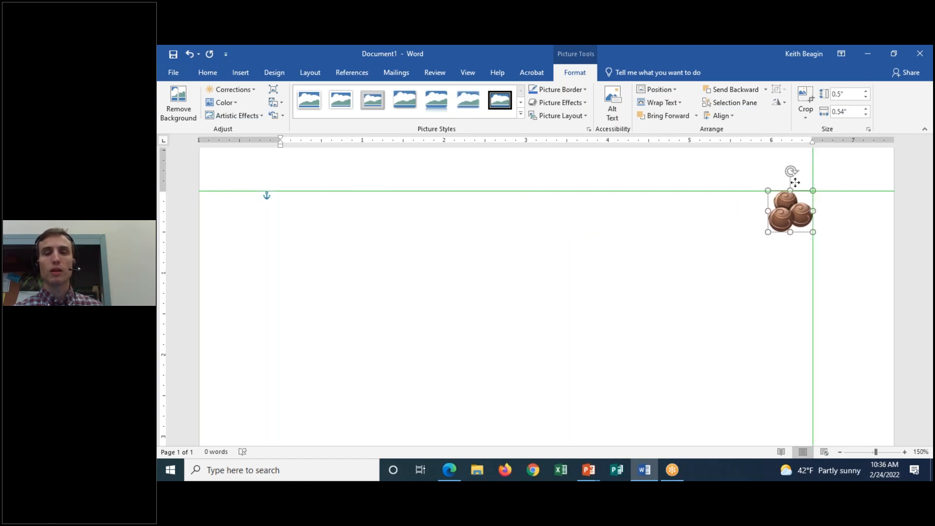
left_click_drag(795, 182, 546, 188)
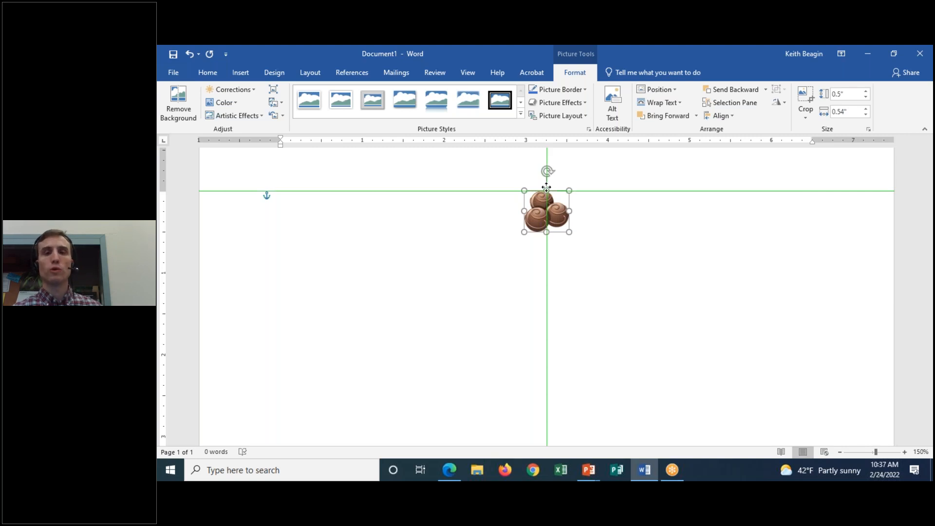
left_click_drag(546, 187, 546, 188)
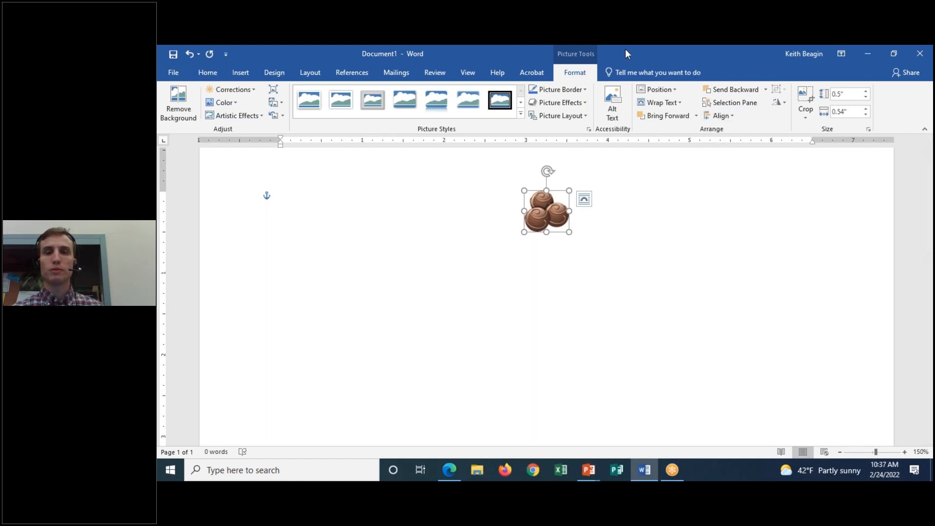
View the picture's alignment options and check the Use Alignment Guides setting
left_click(647, 66)
mouse_move(719, 129)
left_mouse_down()
mouse_move(696, 132)
mouse_move(730, 129)
mouse_move(698, 125)
mouse_move(737, 106)
mouse_move(726, 124)
left_mouse_up()
left_click(649, 132)
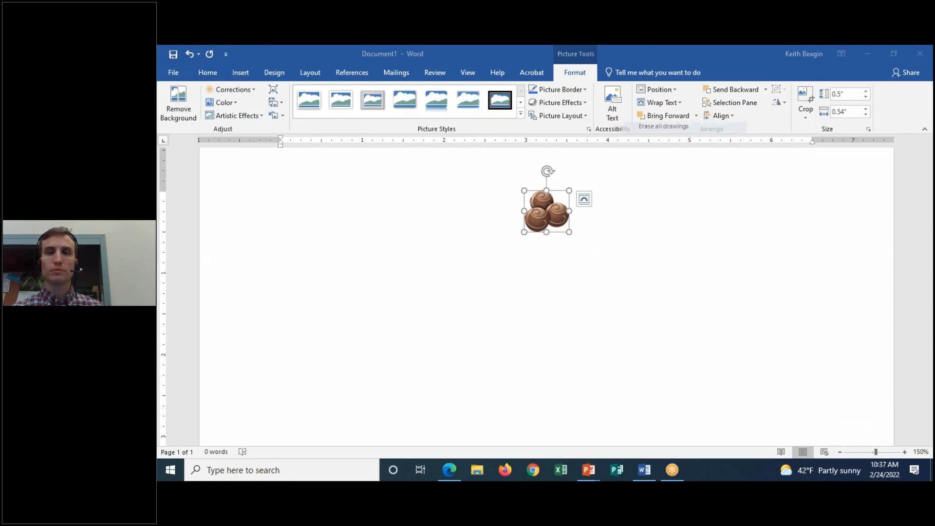
left_click(644, 66)
left_click(729, 116)
left_click(729, 116)
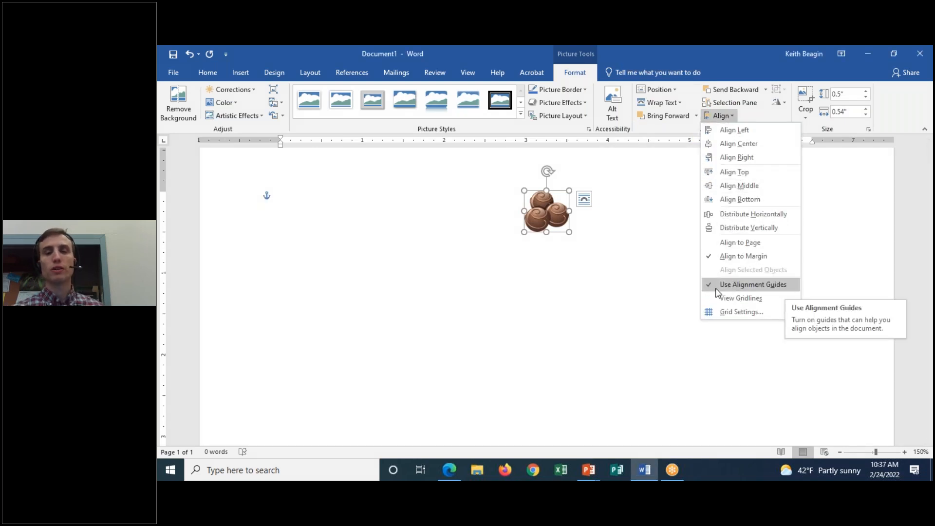
left_click(638, 201)
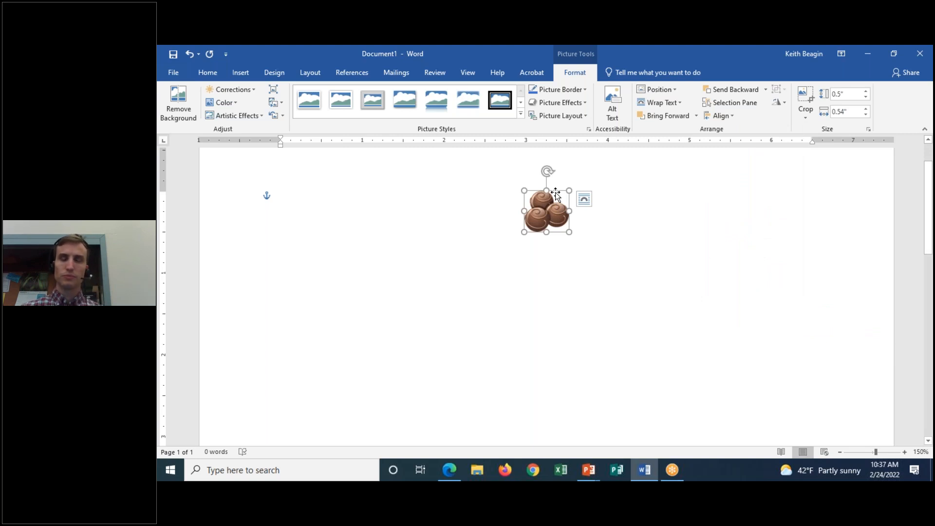
Reselect the chocolate picture, look through its Corrections, Color and Artistic Effects choices without applying any, and deselect the picture
left_click(582, 221)
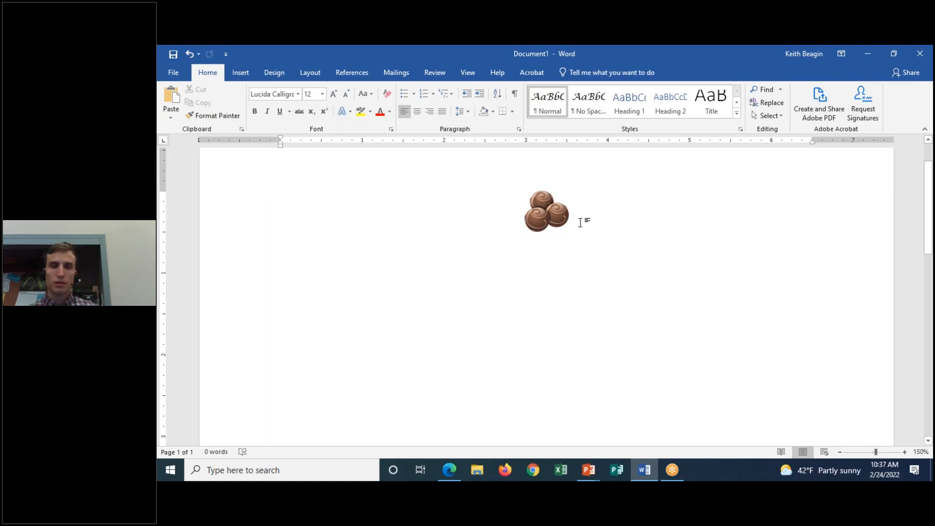
left_click(567, 211)
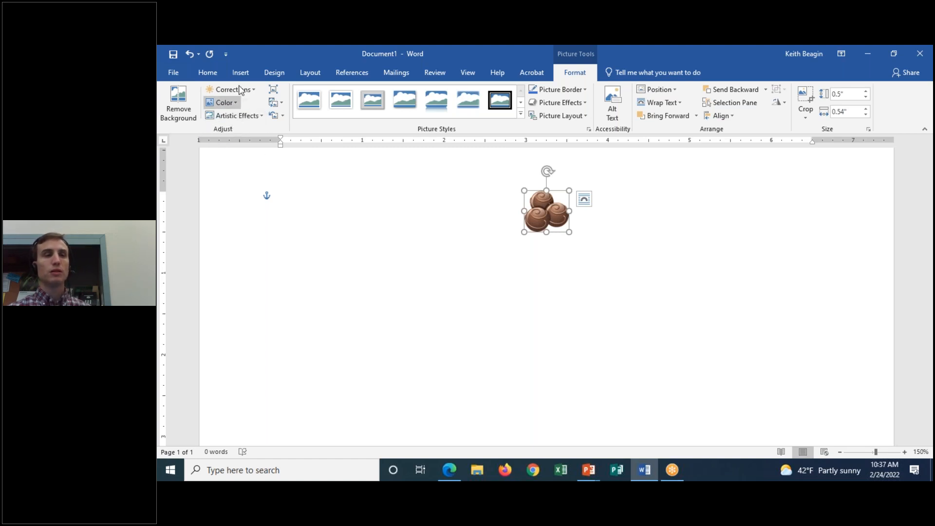
left_click(254, 90)
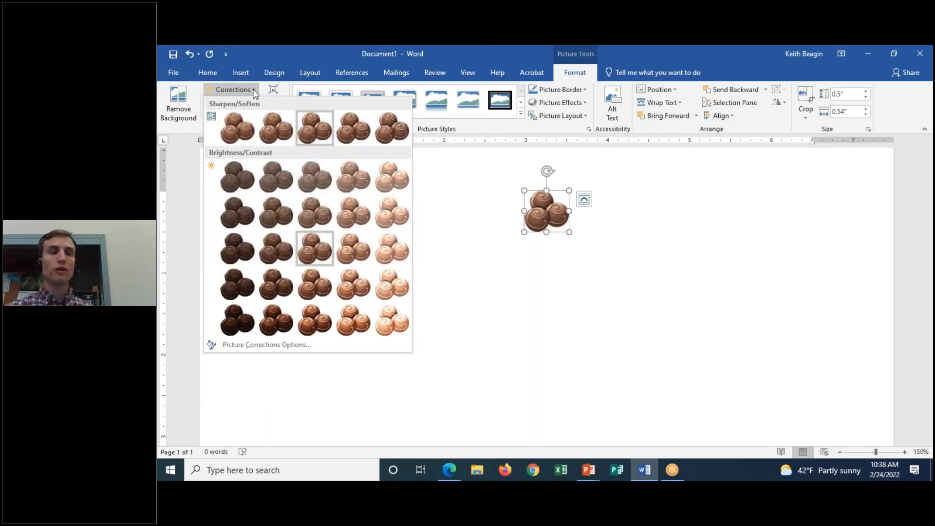
left_click(265, 52)
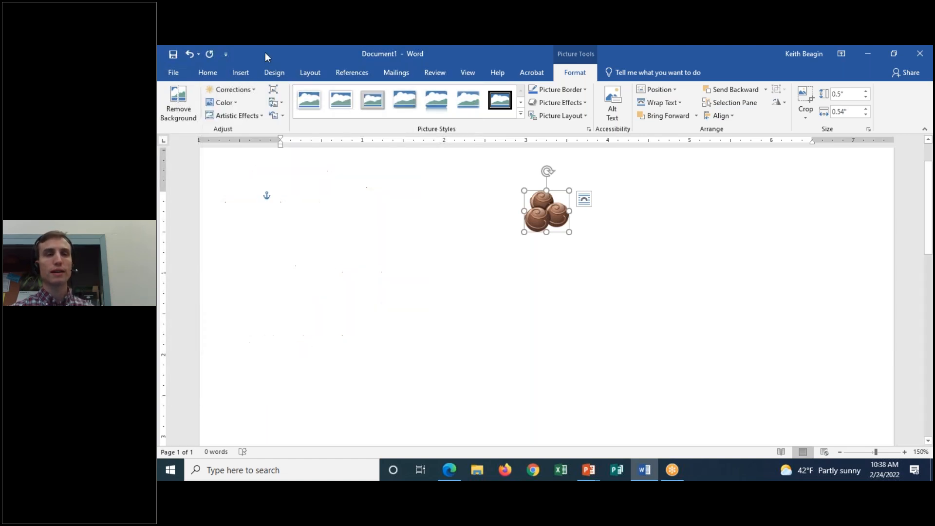
left_click(234, 103)
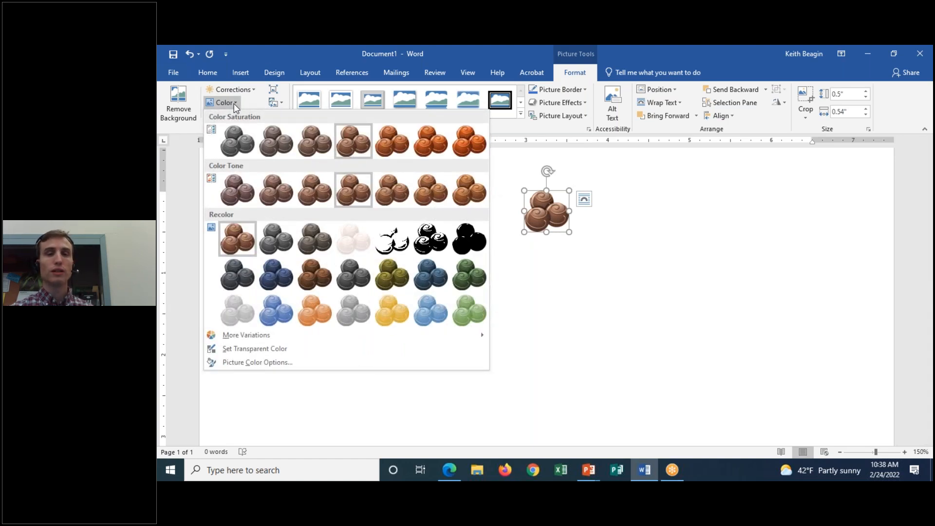
left_click(259, 48)
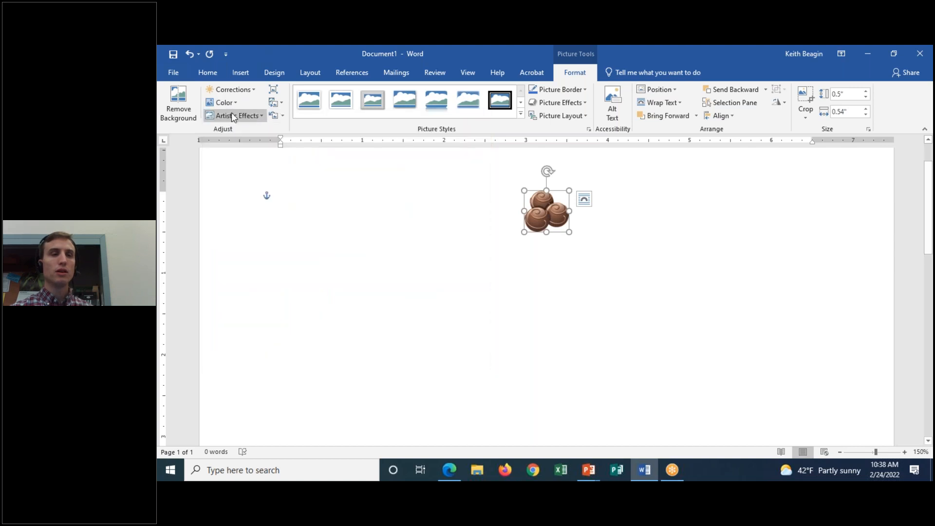
left_click(261, 117)
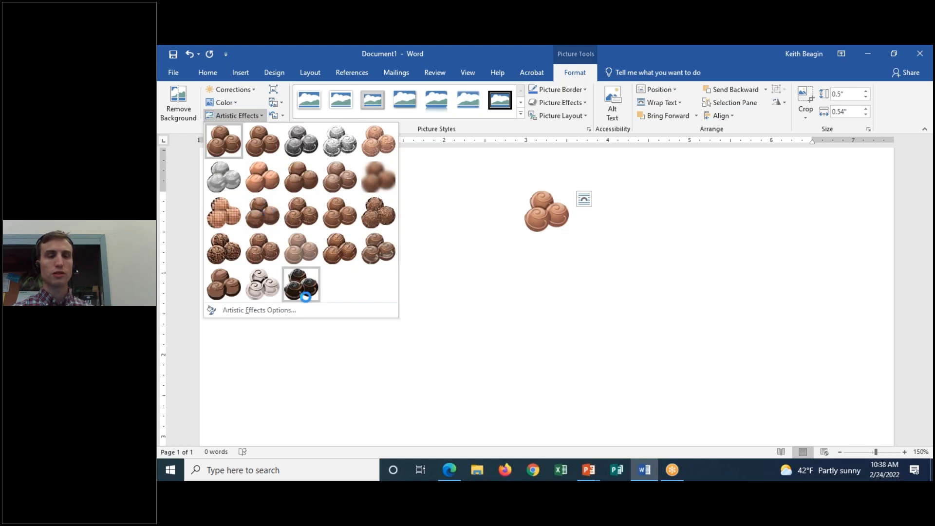
left_click(319, 47)
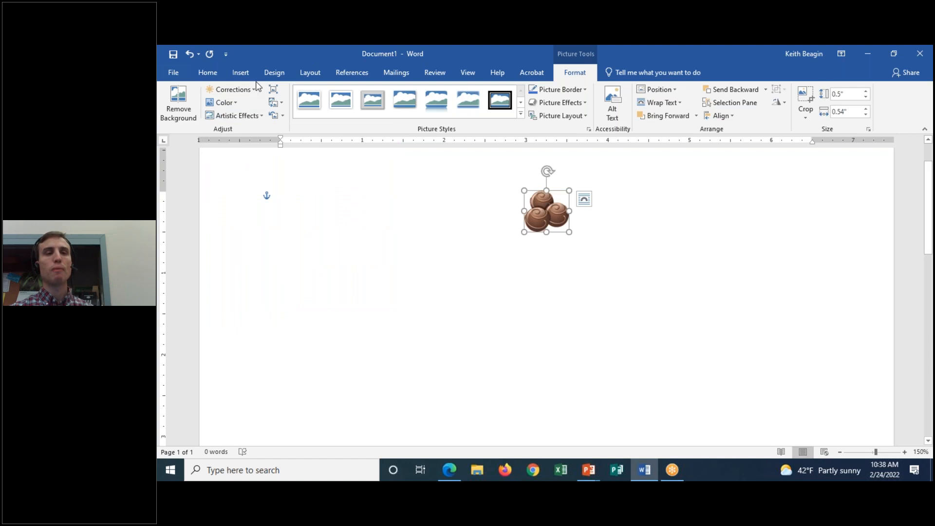
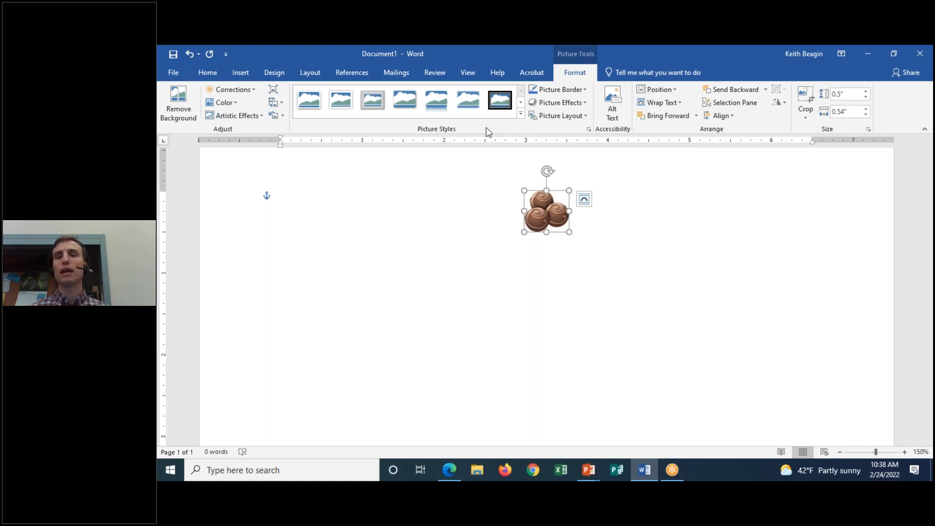
left_click(612, 232)
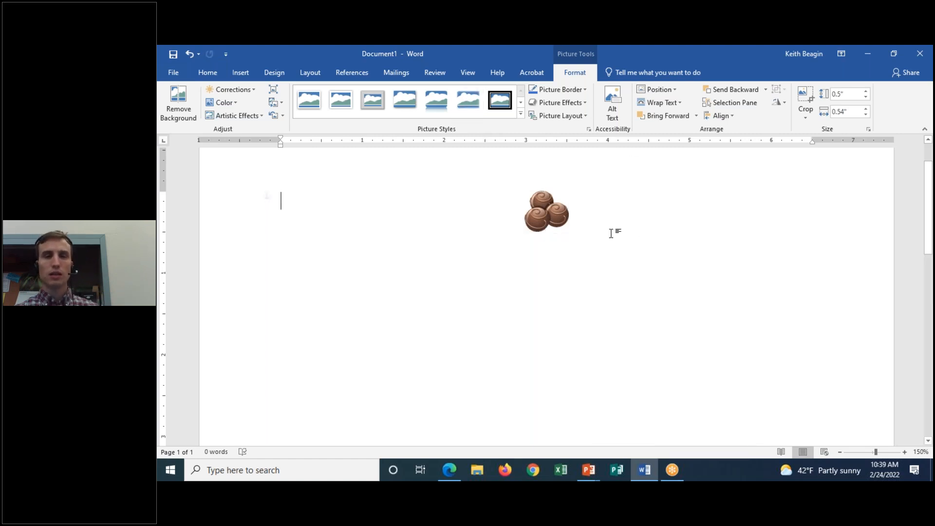
left_click(542, 214)
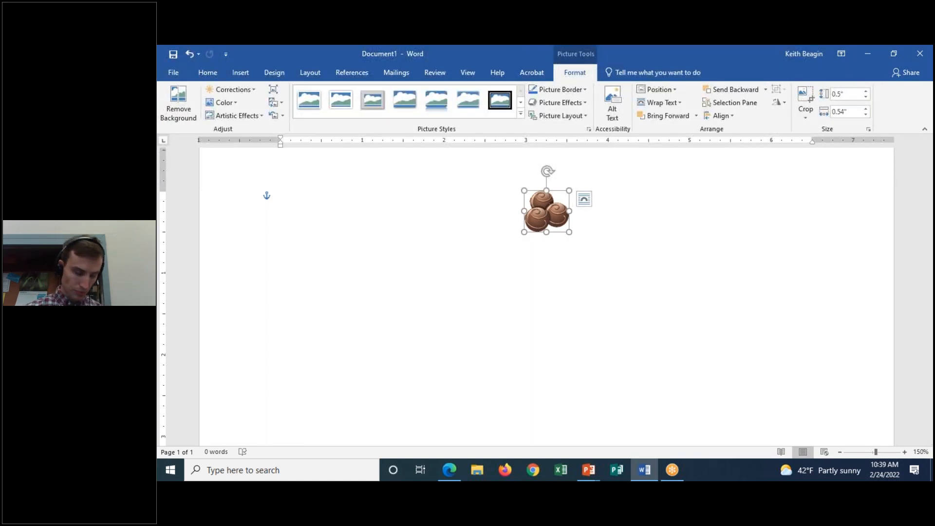
left_click(622, 229)
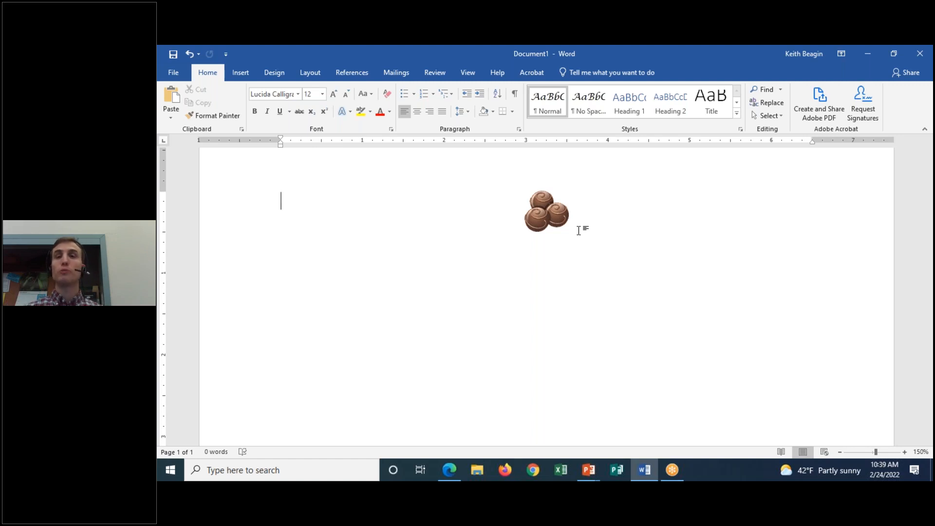
left_click(654, 51)
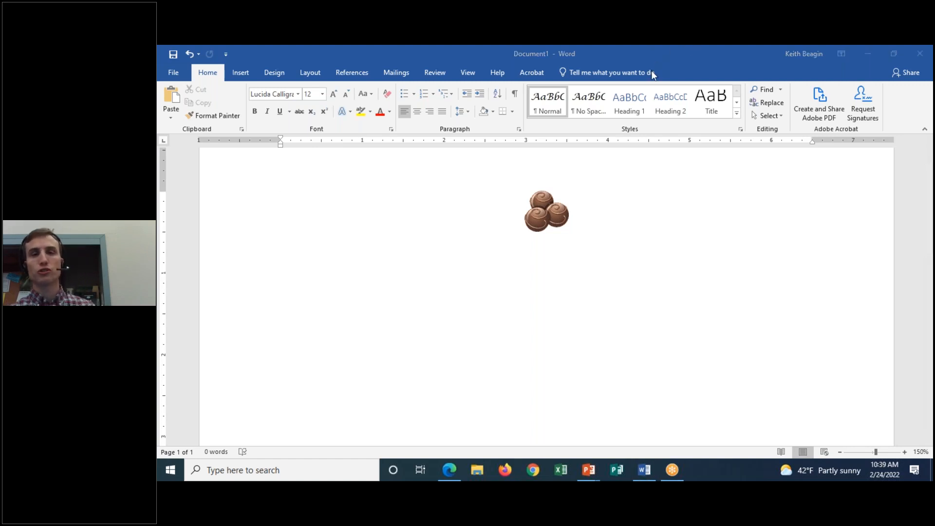
left_click_drag(305, 179, 281, 165)
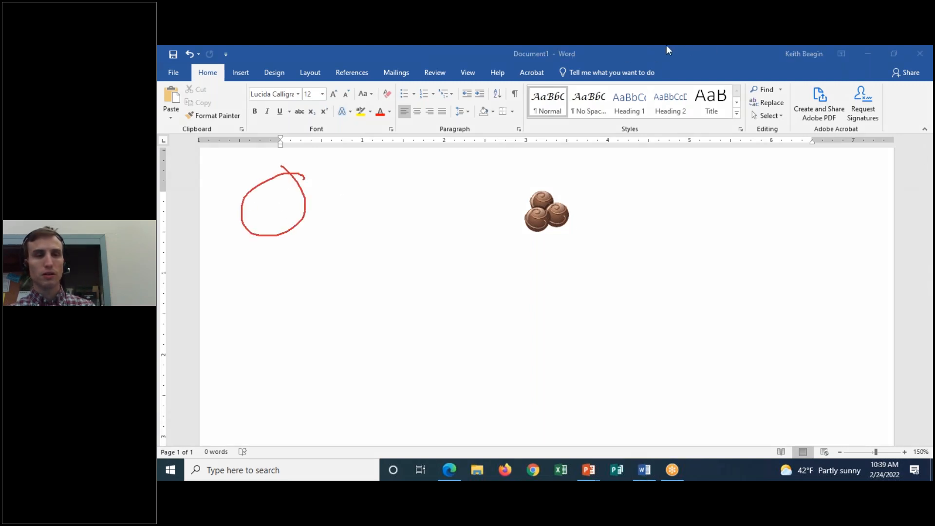
left_click(276, 210)
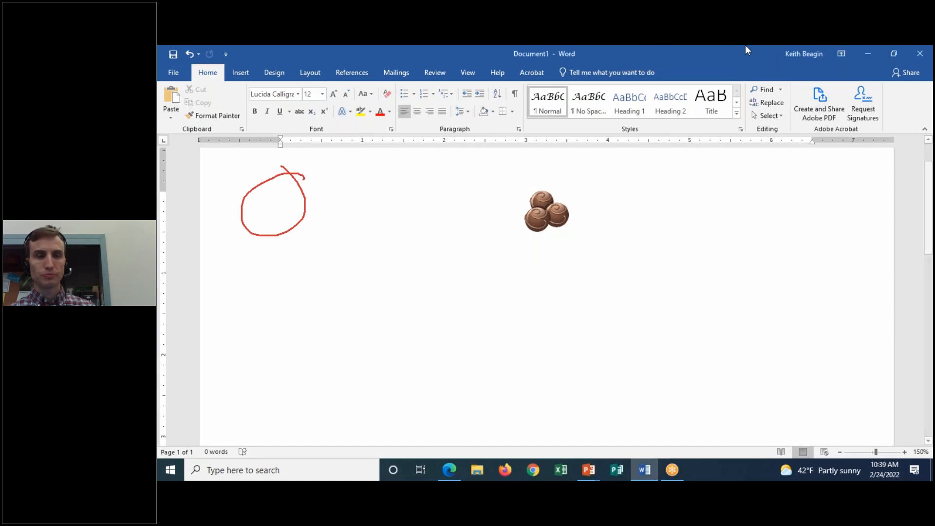
left_click(653, 54)
left_click(684, 126)
left_click(656, 55)
left_click(683, 66)
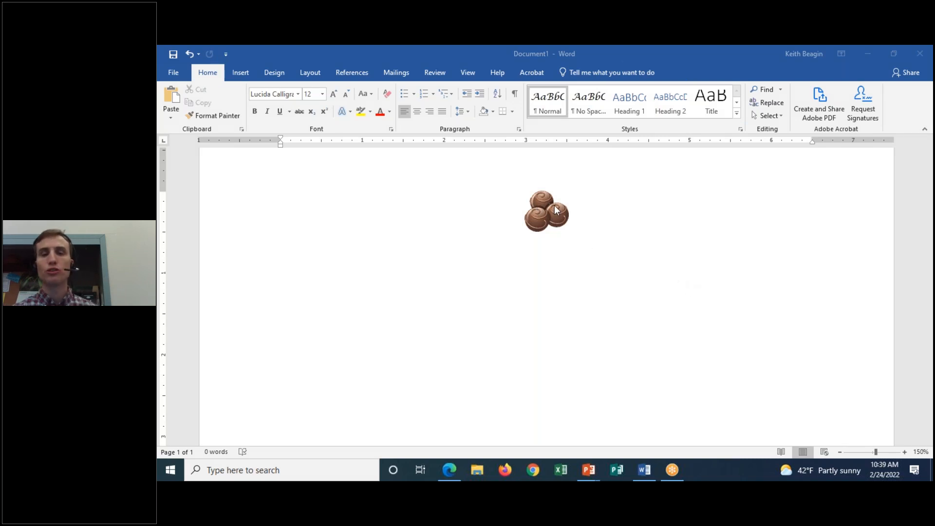
left_click(579, 210)
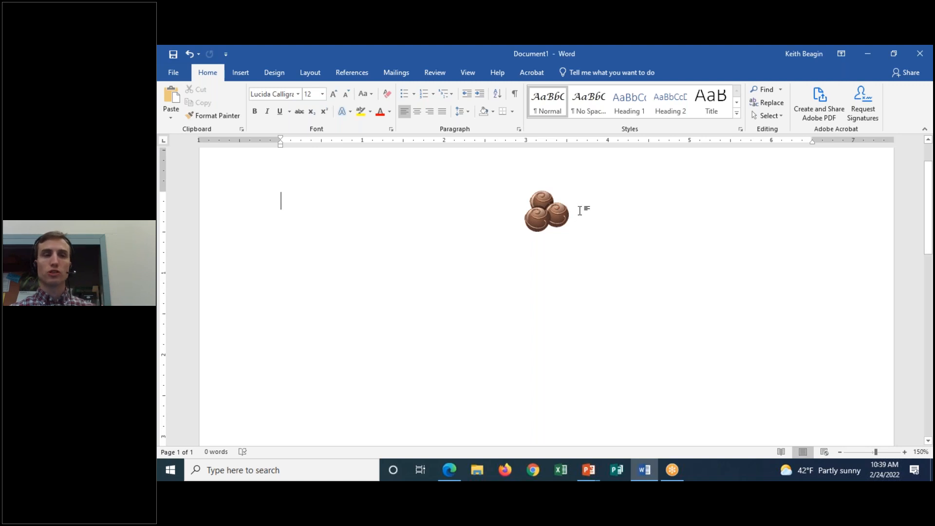
Draw a text box about 2.8" wide and 0.82" high directly below the chocolate picture and select its frame
left_click(241, 73)
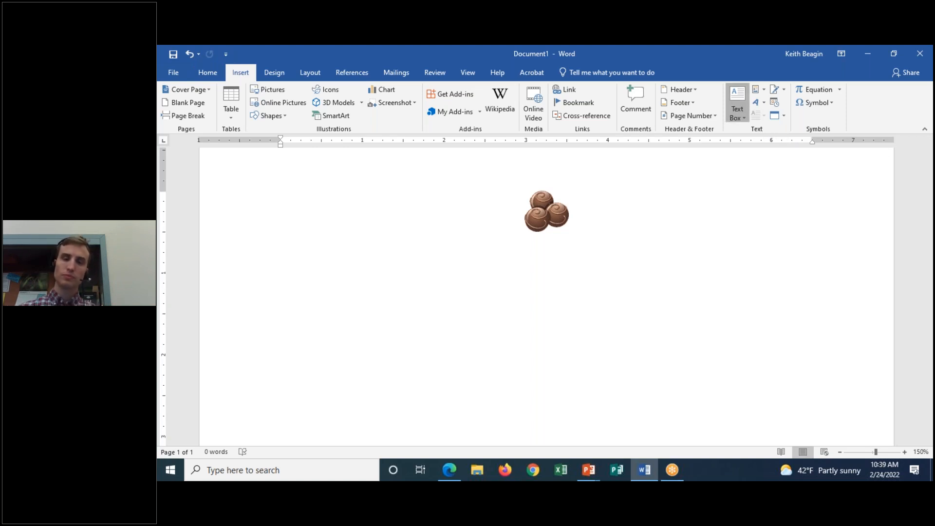
left_click(738, 111)
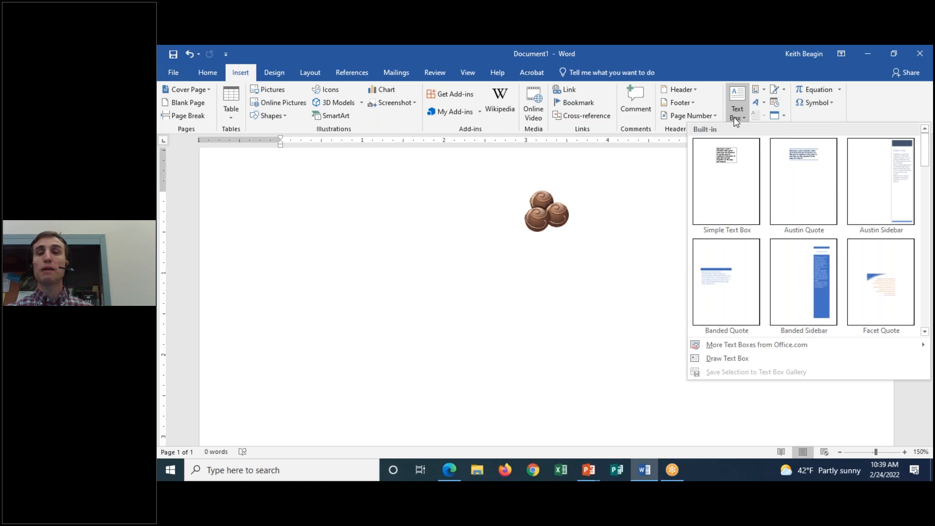
left_click(726, 361)
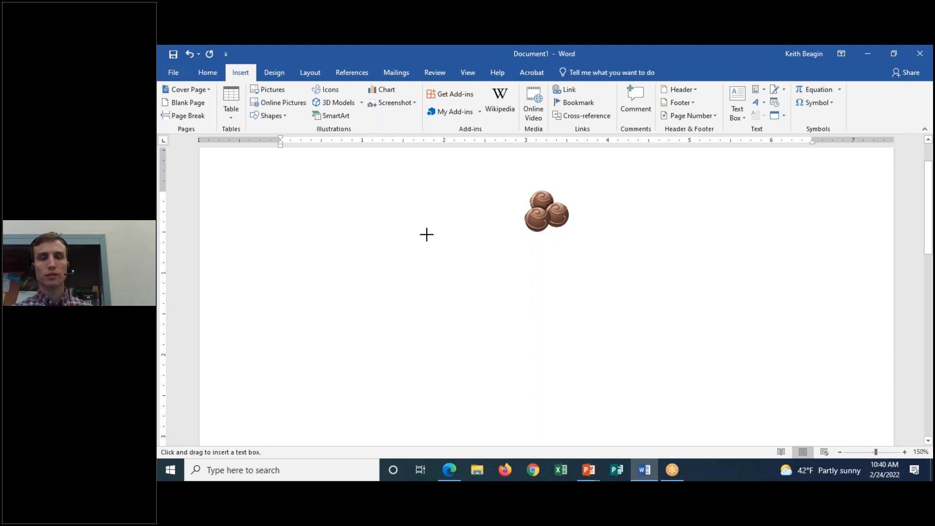
left_click_drag(427, 234, 657, 301)
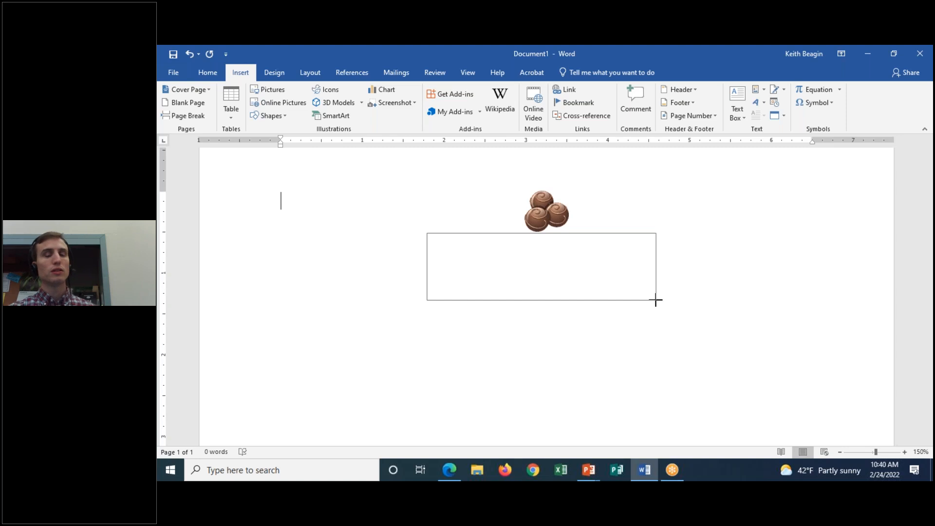
left_click_drag(656, 301, 657, 300)
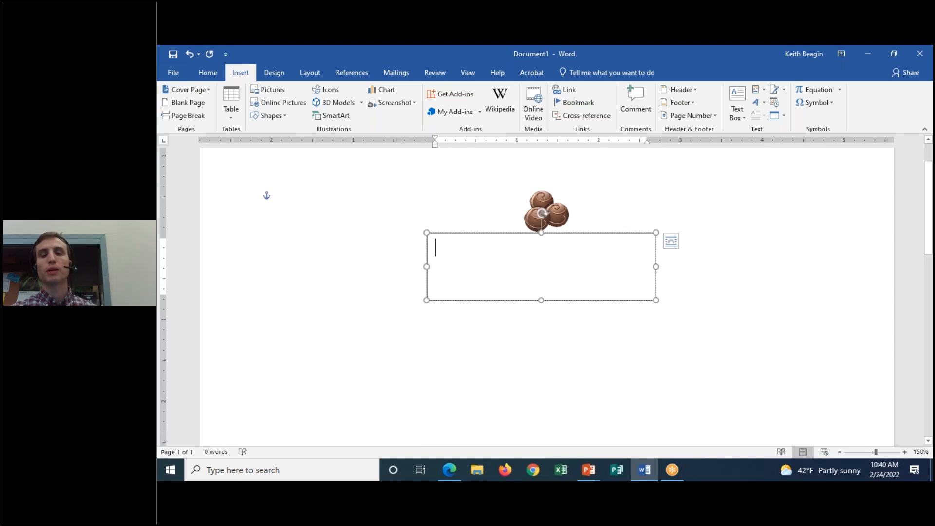
left_click(565, 213)
left_click(595, 233)
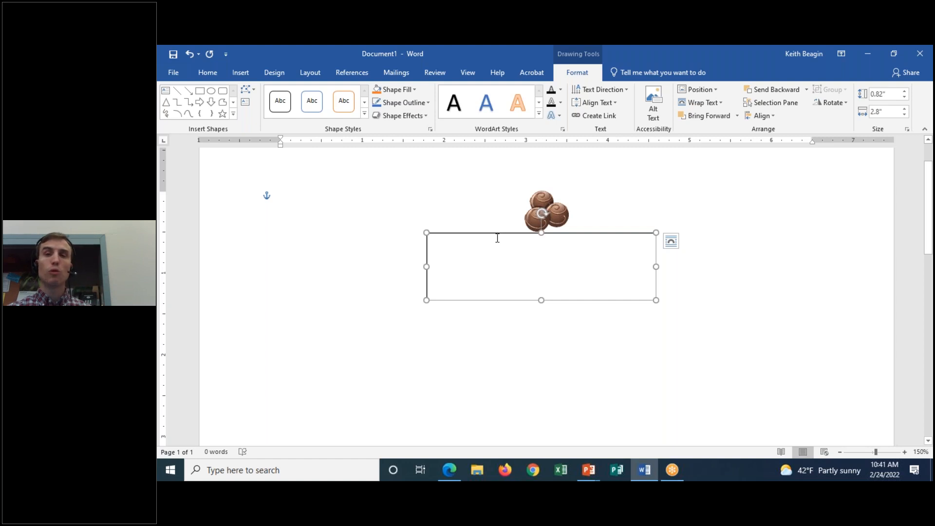
left_click(473, 247)
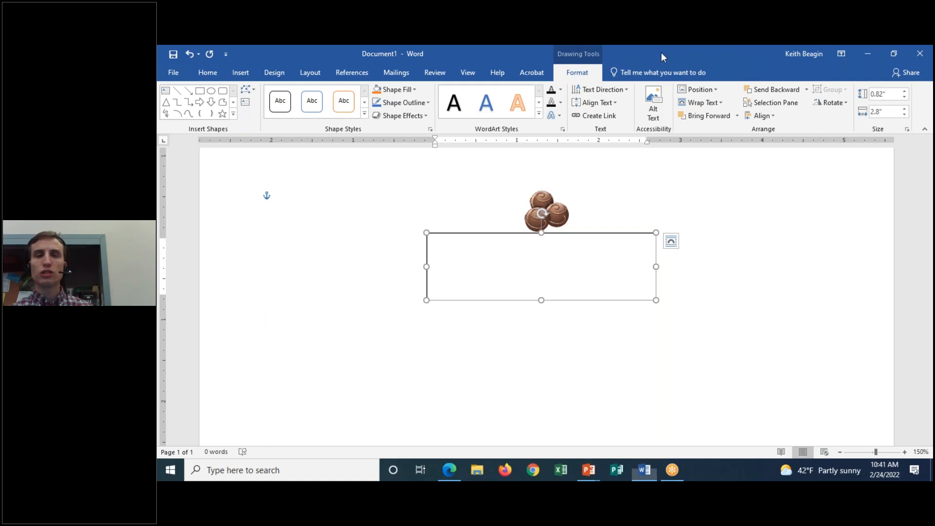
mouse_move(893, 81)
left_mouse_down()
mouse_move(931, 104)
mouse_move(894, 74)
left_mouse_up()
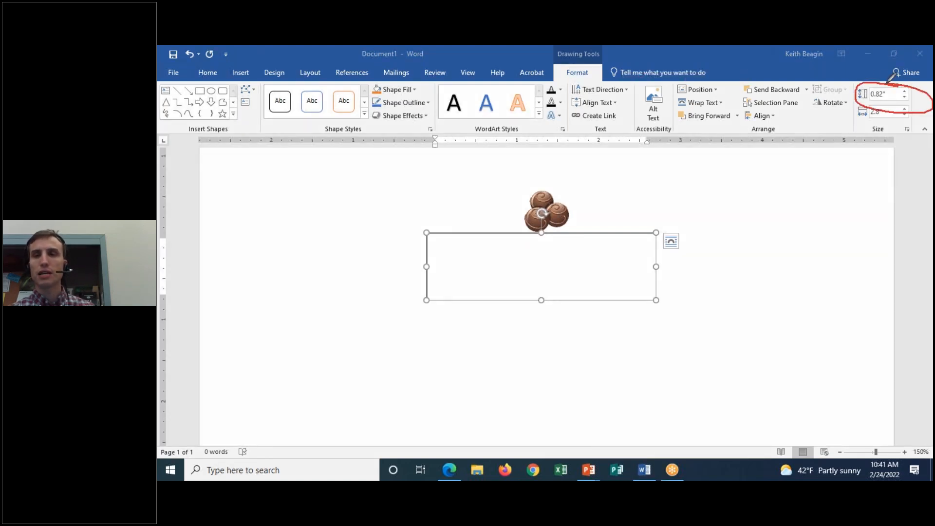
mouse_move(584, 77)
left_mouse_down()
mouse_move(597, 68)
mouse_move(560, 72)
mouse_move(596, 70)
left_mouse_up()
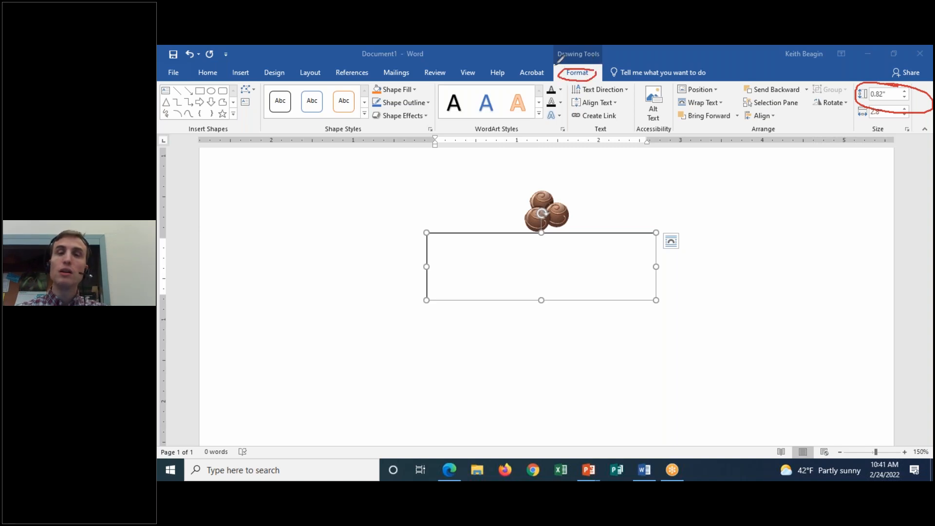
left_click_drag(534, 64, 630, 64)
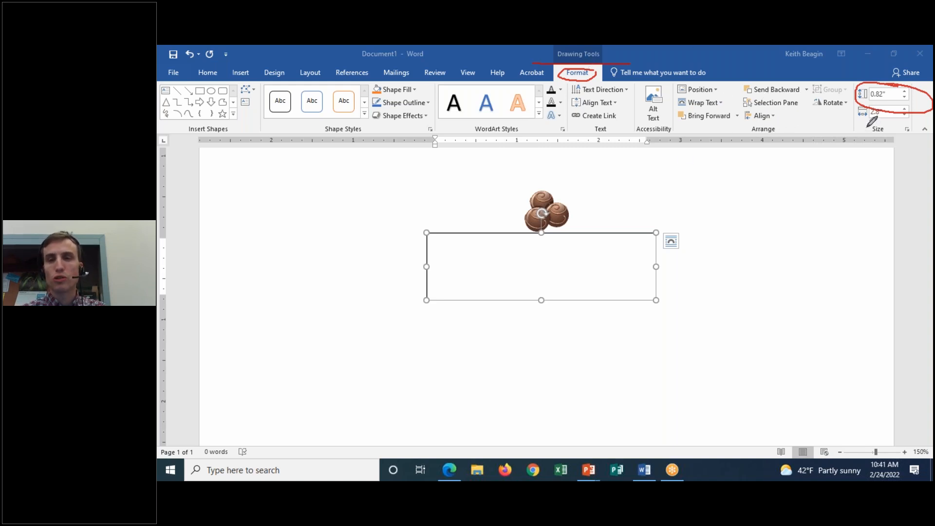
left_click_drag(782, 124, 796, 133)
left_click_drag(885, 125, 901, 152)
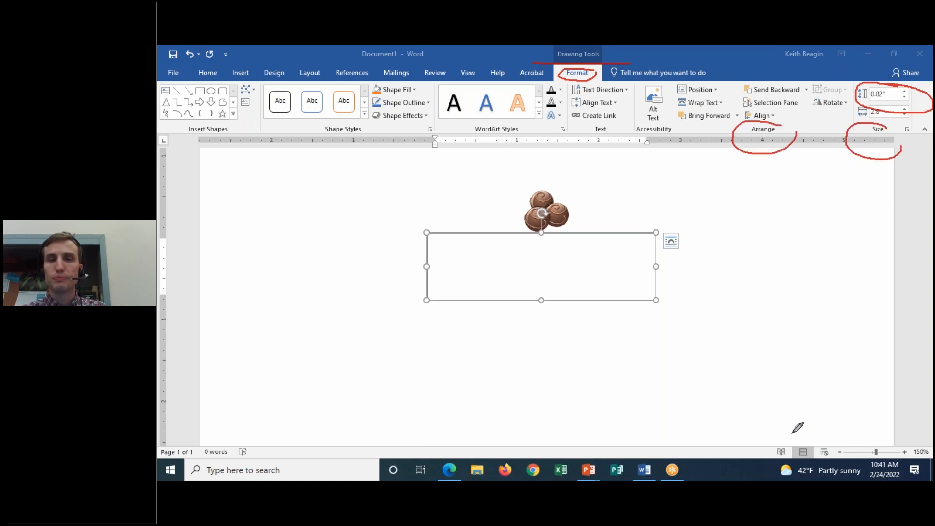
left_click(658, 124)
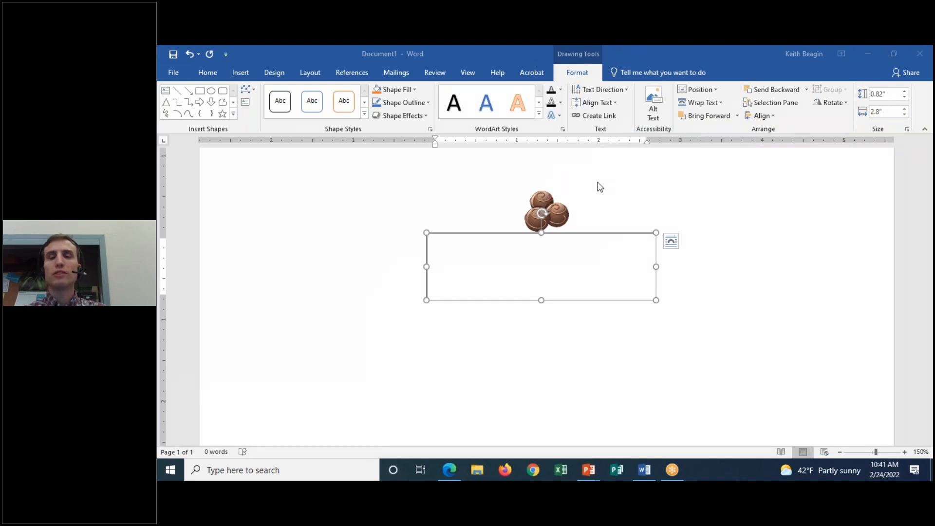
Enter "Oh So Sweet Chocolate Shop" as the first line of the text box and start a new line
left_click(502, 248)
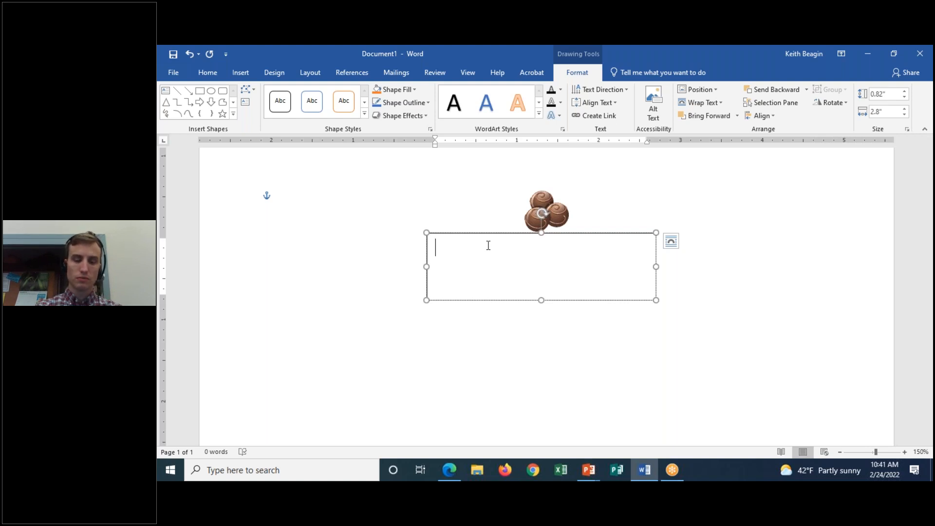
type("O")
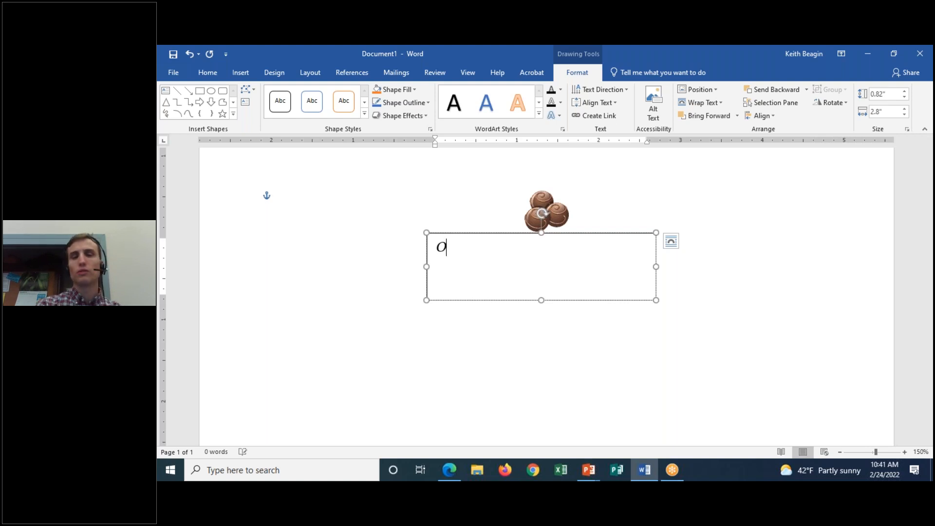
type("h So ")
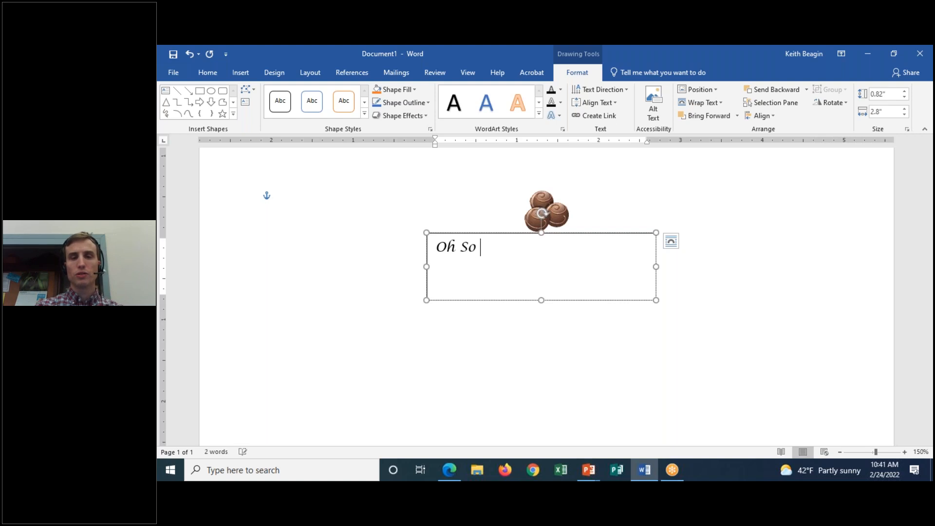
type("Sweet Chocol")
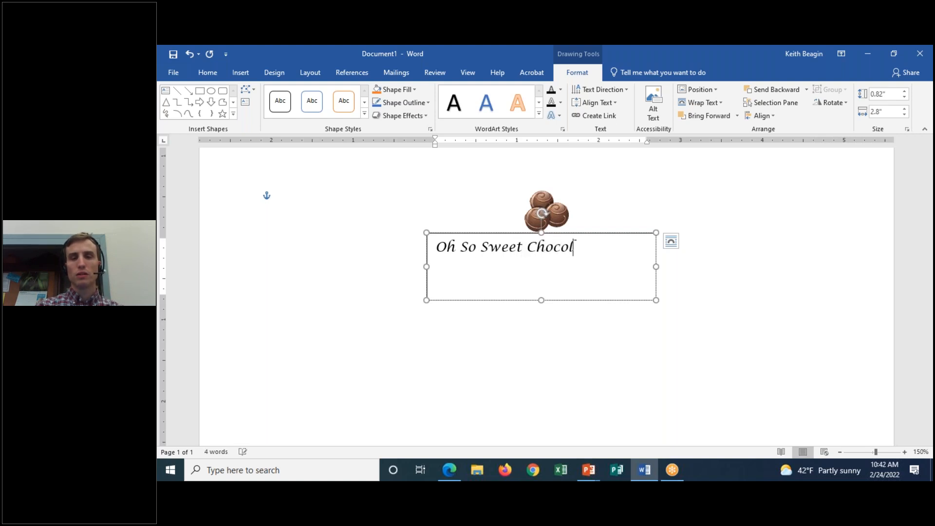
type("ate Shop")
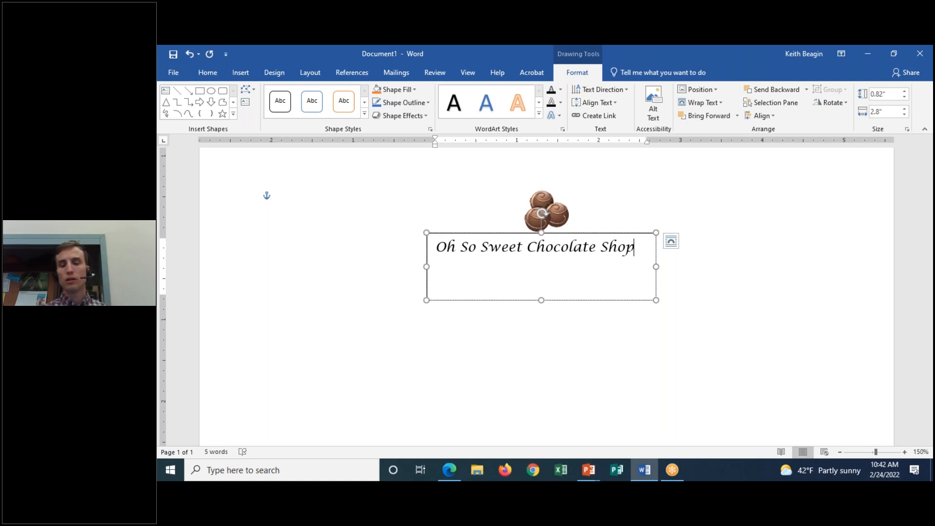
key("Return")
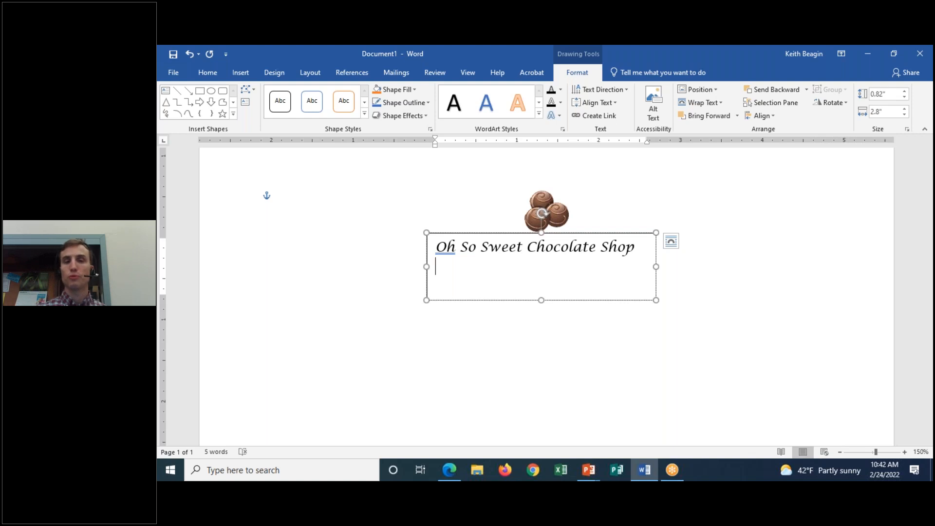
Run the Spelling & Grammar check on the flagged word "Oh" and close the suggestions without applying any
left_click_drag(436, 247, 455, 248)
left_click(456, 248)
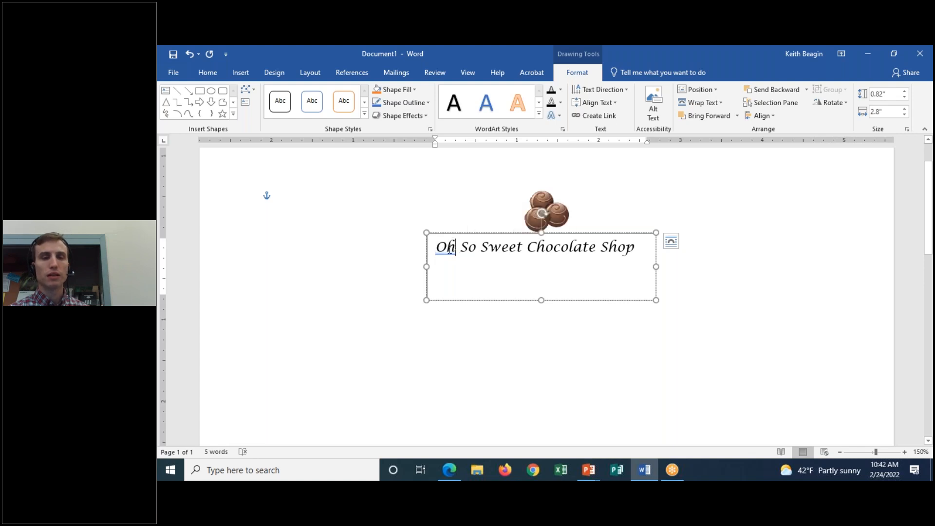
left_click(438, 70)
left_click(173, 107)
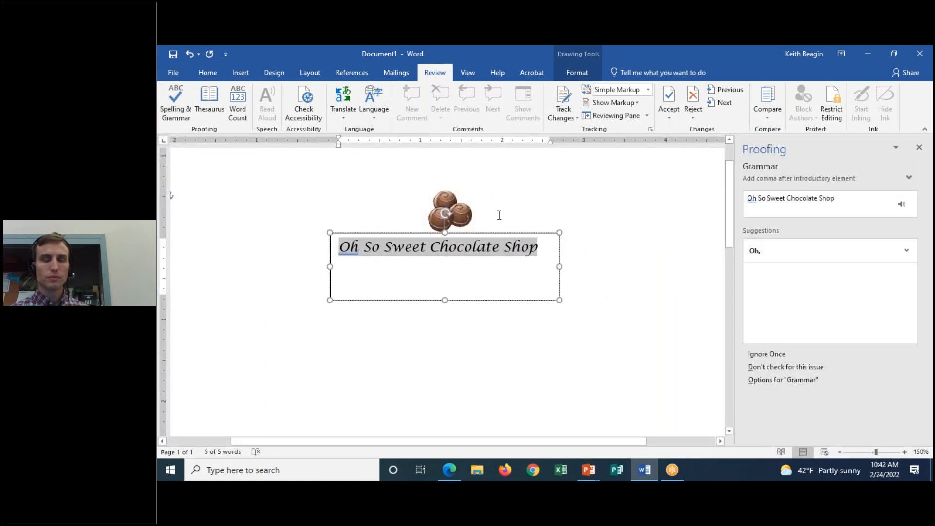
left_click(922, 150)
Enter the shop's street address on the second line of the text box
left_click(511, 273)
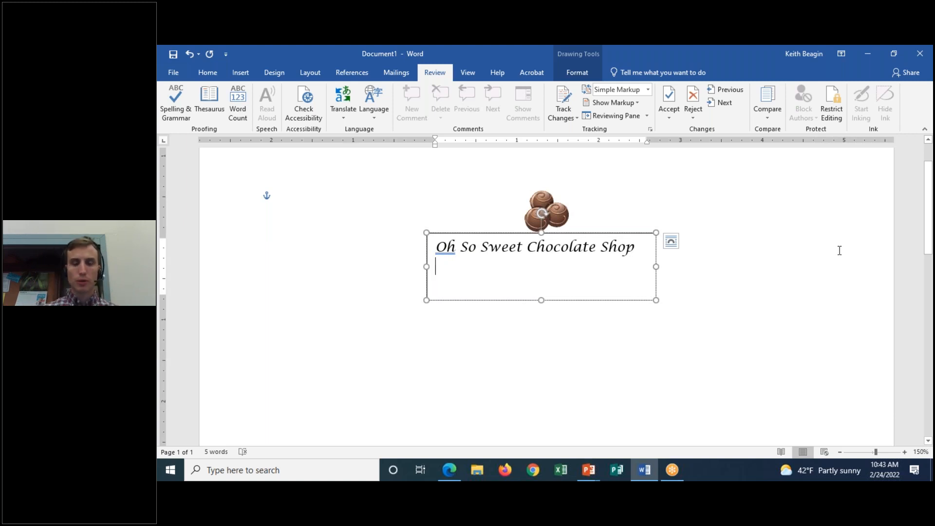
type("2 Her")
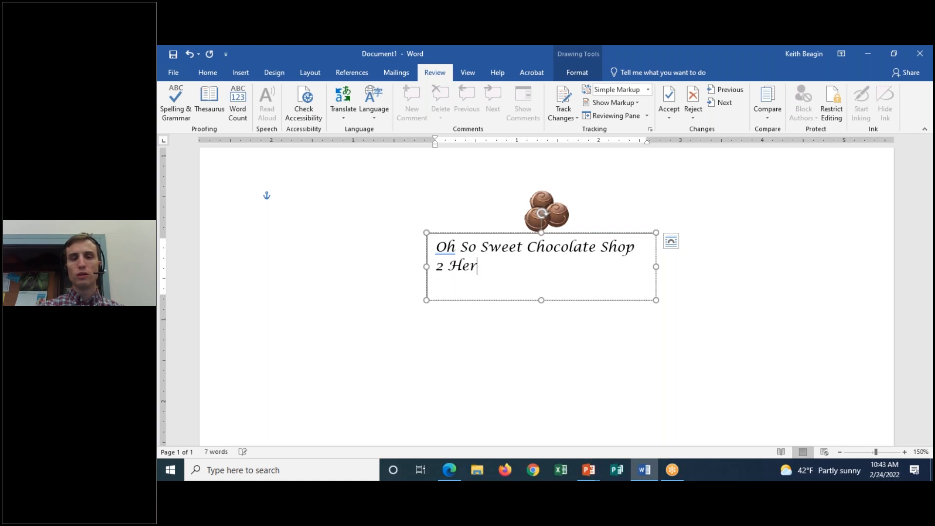
key("BackSpace")
key("BackSpace")
key("BackSpace")
type("Cocoa Lane")
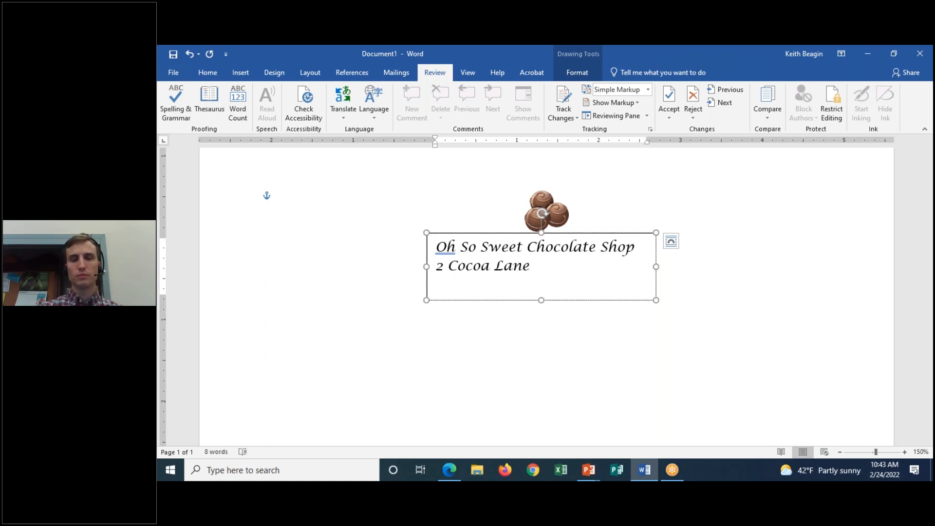
type(",")
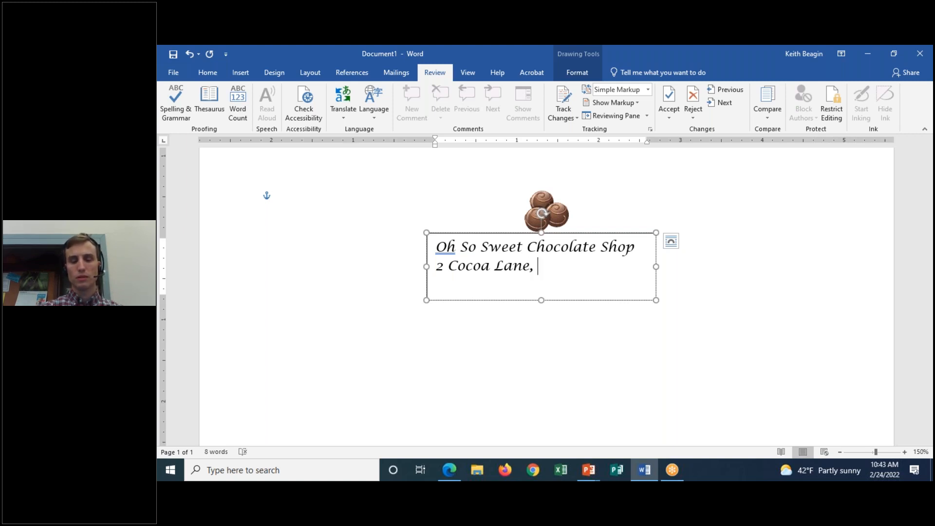
type(" Cocoa, NJ")
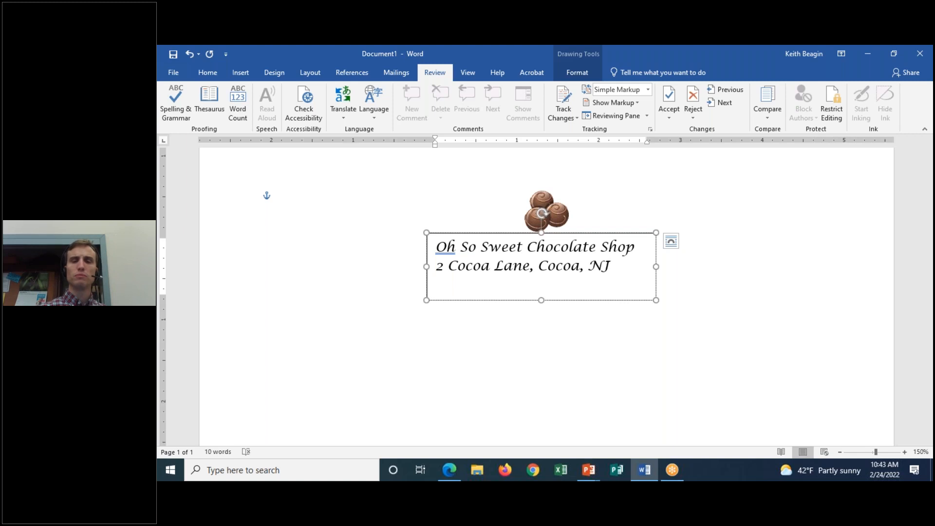
key("BackSpace")
key("BackSpace")
key("BackSpace")
key("BackSpace")
key("BackSpace")
key("BackSpace")
key("BackSpace")
key("BackSpace")
key("BackSpace")
key("BackSpace")
key("BackSpace")
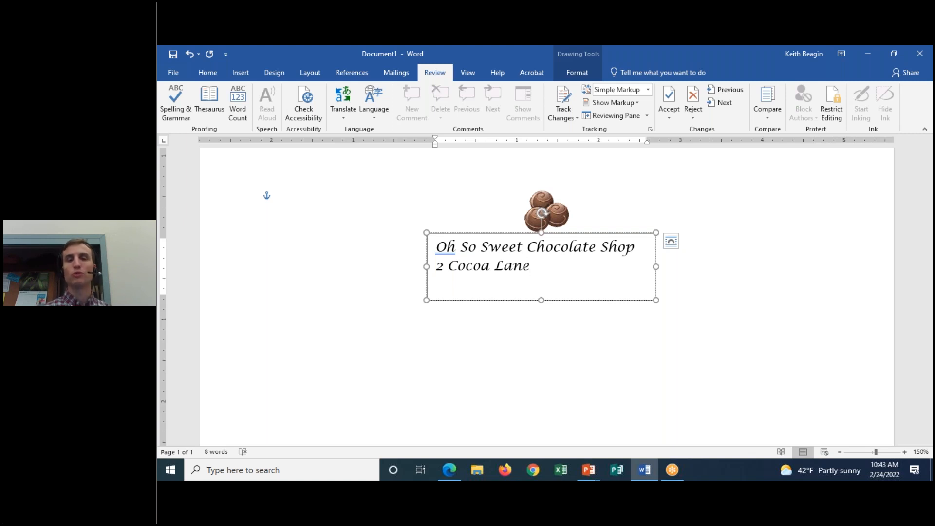
Enter the shop's city, state and ZIP code on the third line of the text box
key("Return")
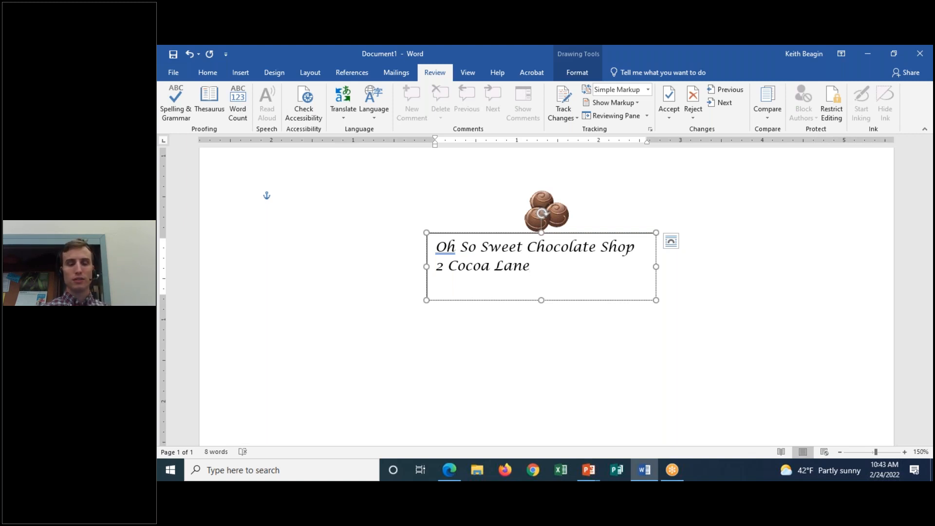
type("Cocoa, NJ")
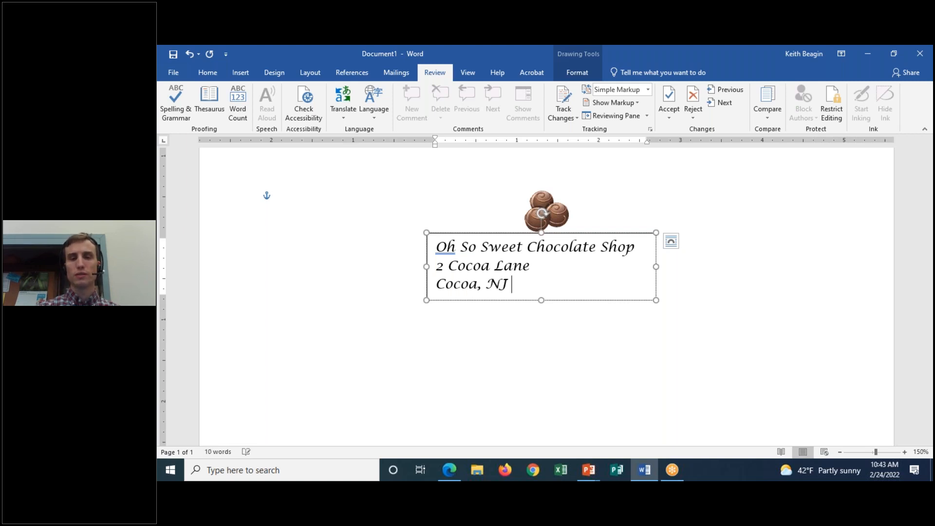
type(" 11111")
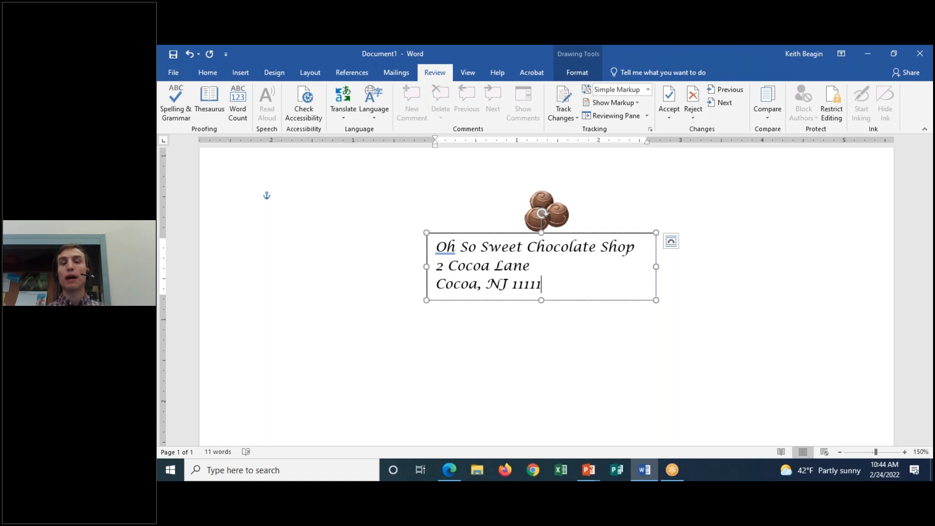
left_click(656, 53)
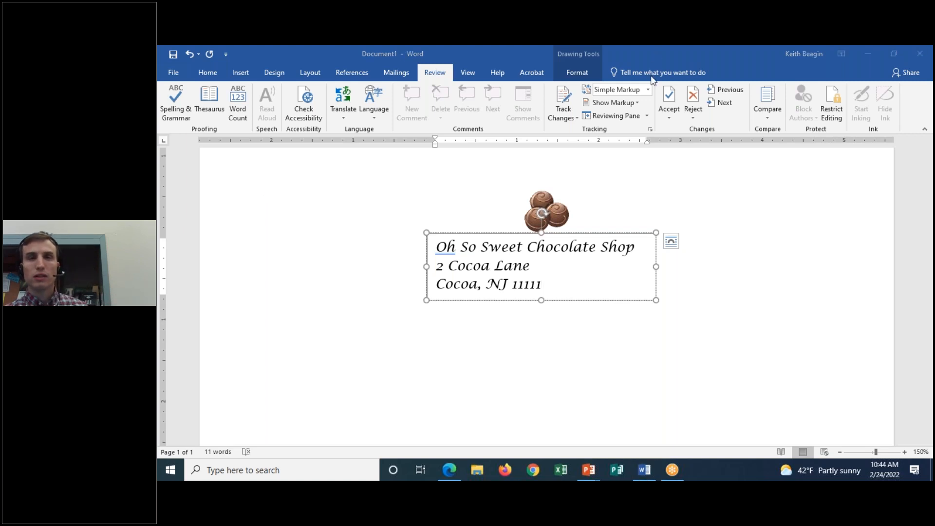
left_click_drag(435, 242, 439, 290)
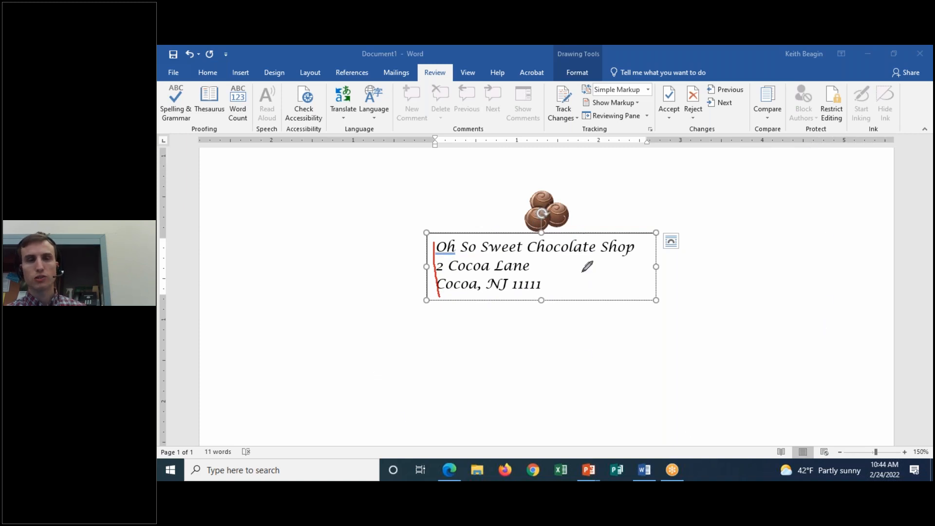
left_click(680, 131)
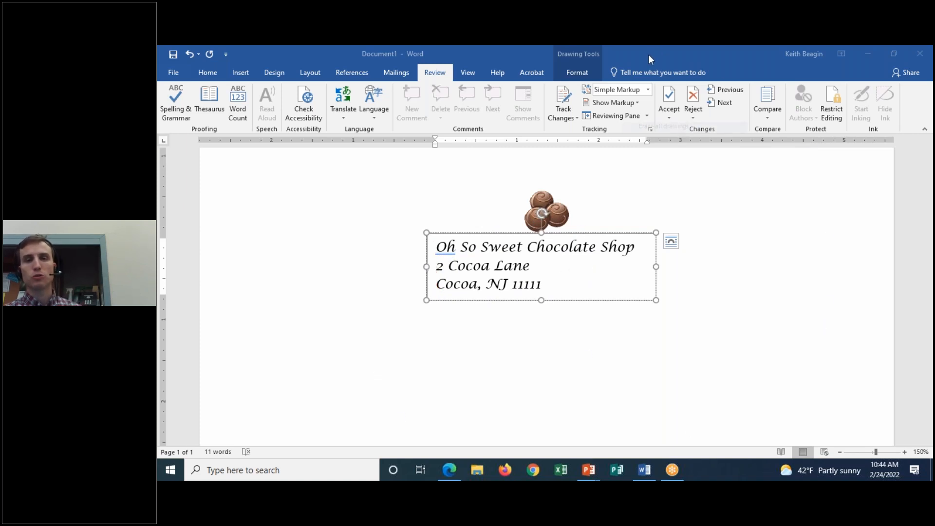
Select the whole text box by its frame and center its three lines of text horizontally
left_click(465, 235)
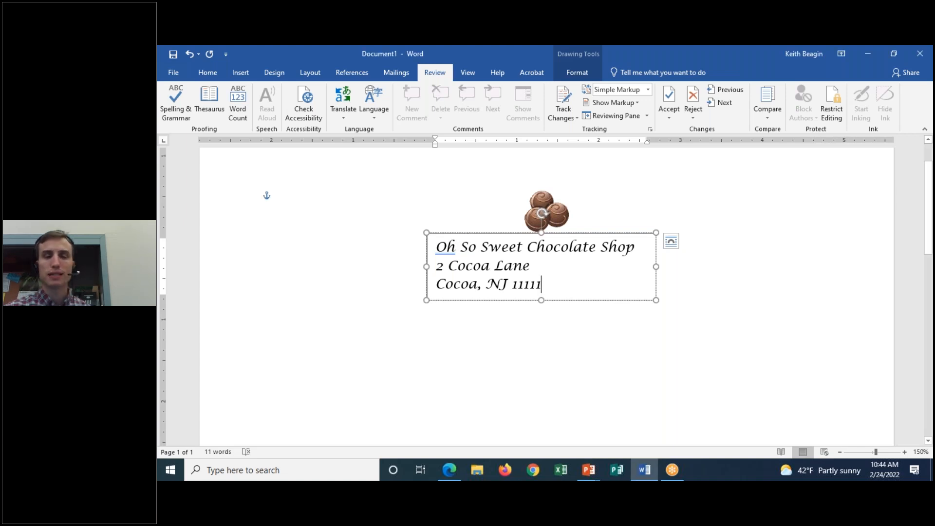
left_click(499, 234)
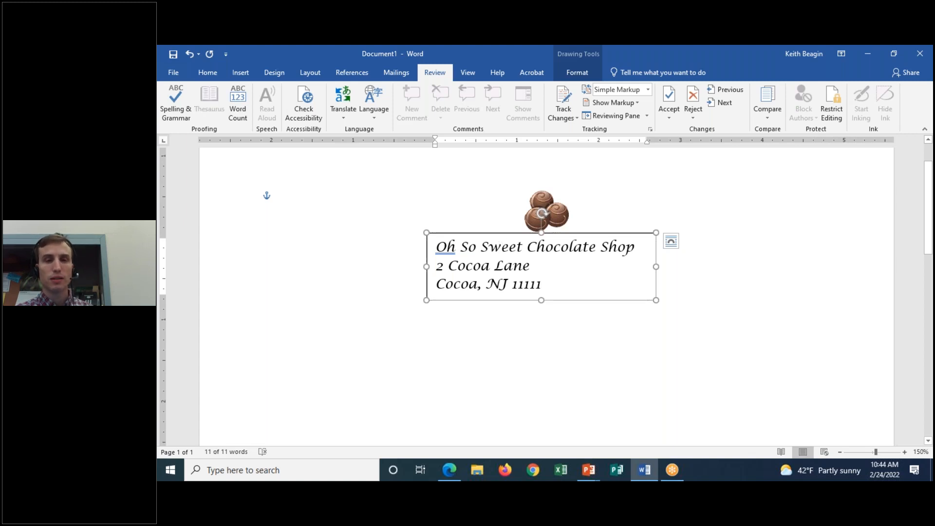
left_click(212, 74)
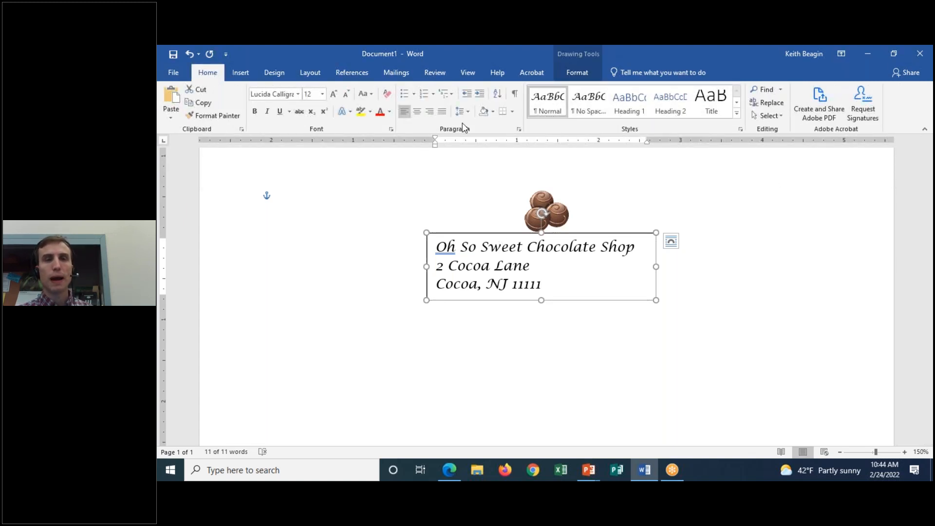
left_click(419, 112)
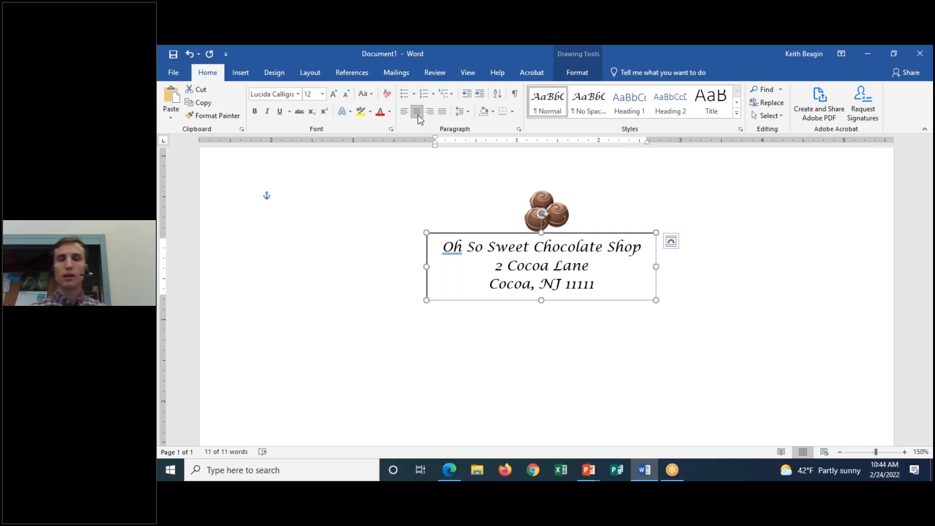
Stretch the text box's lower edge well below the address lines and undo the resize
left_click_drag(541, 300, 541, 361)
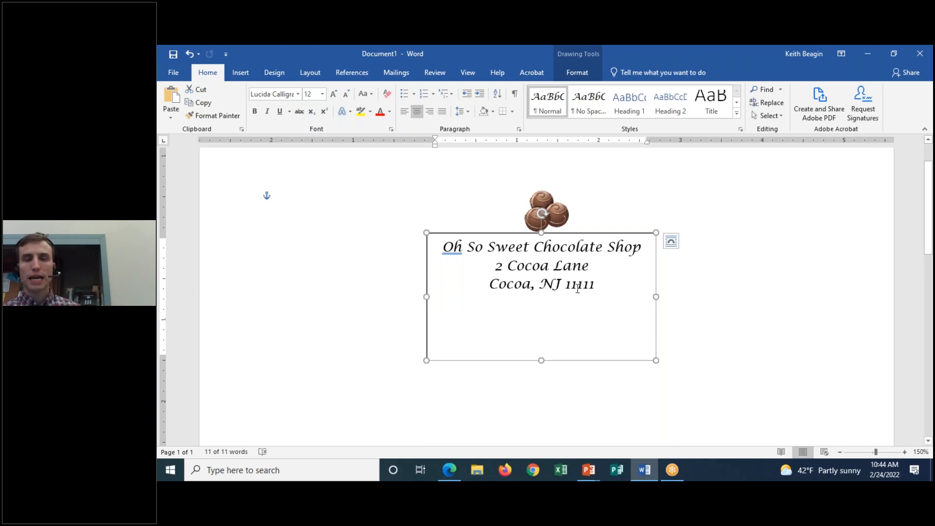
left_click(650, 45)
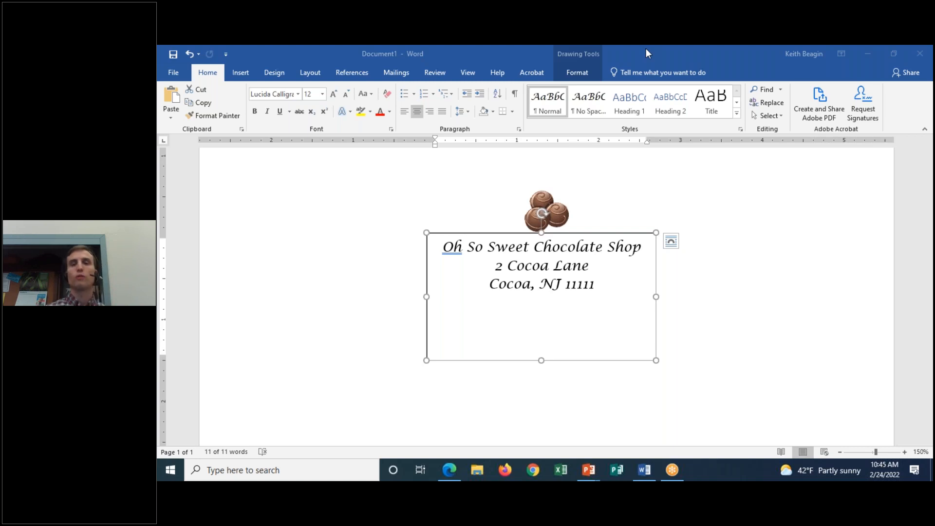
left_click(542, 361)
double_click(543, 354)
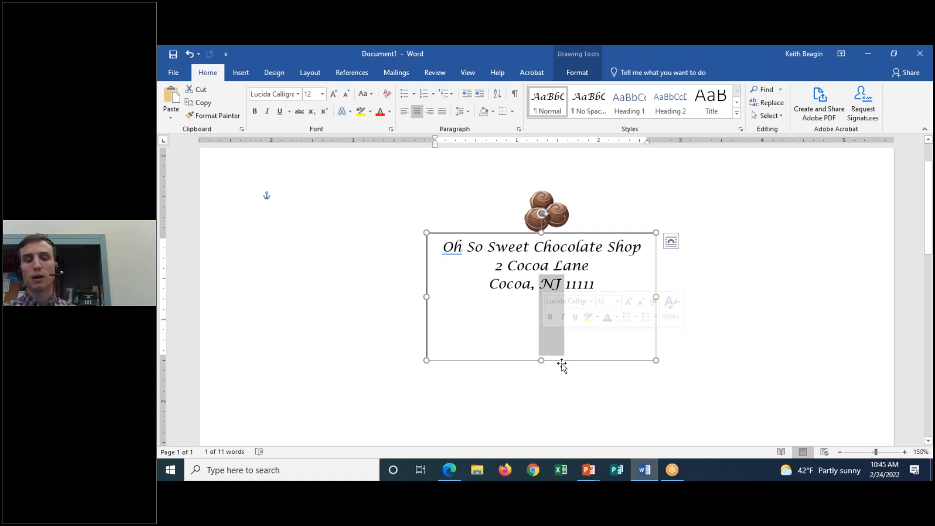
key("ctrl+z")
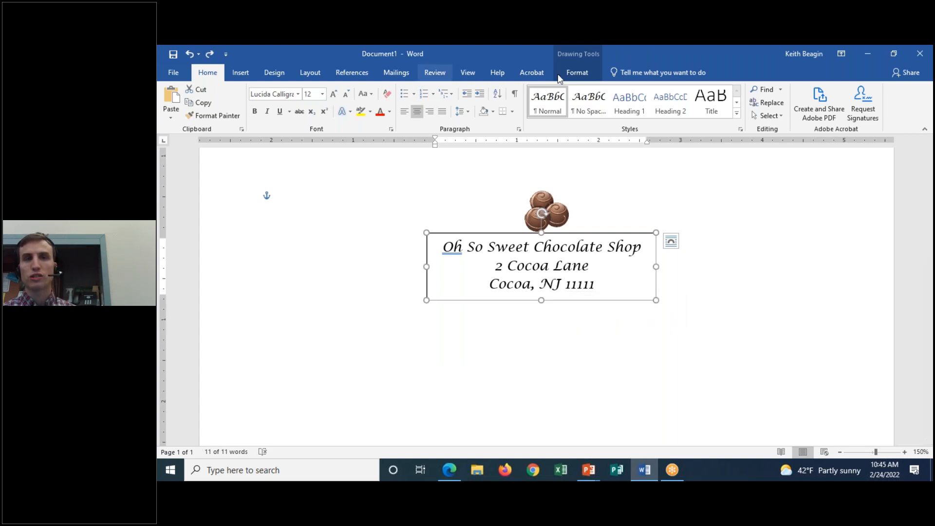
Set the vertical text alignment of the text box to Middle
left_click(589, 71)
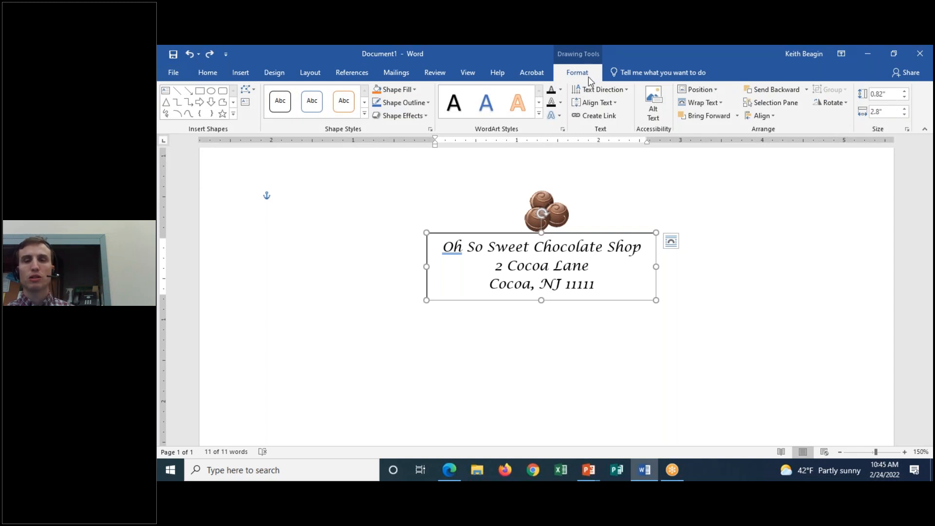
left_click(616, 105)
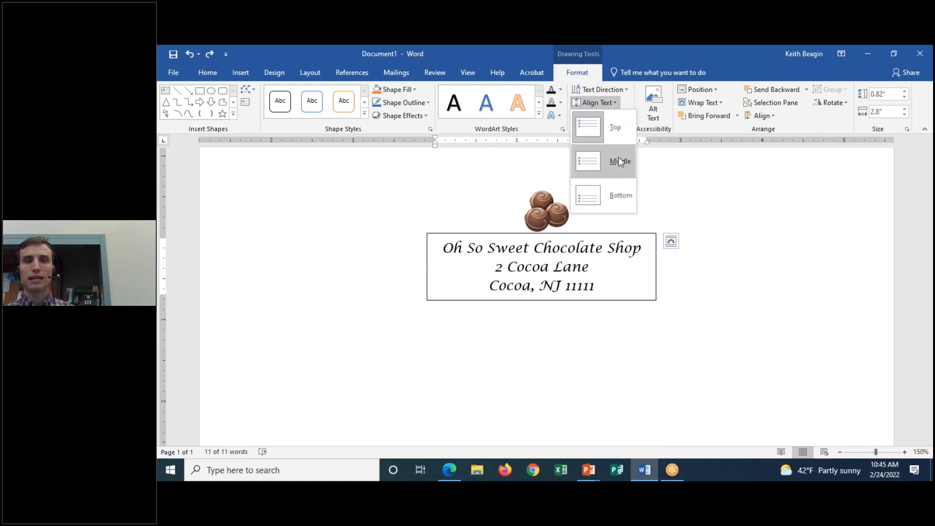
left_click(619, 161)
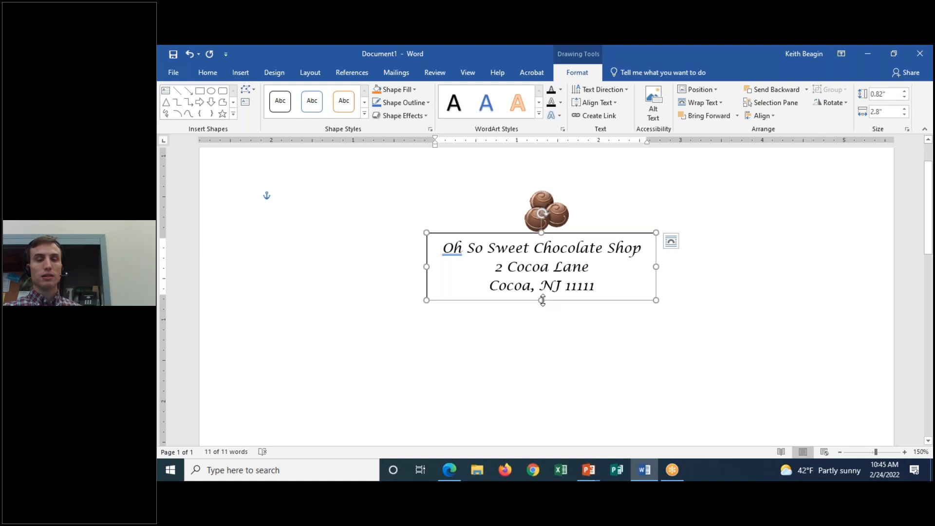
Stretch the text box to about 1.8" high to test the middle alignment and undo the resize
left_click_drag(542, 300, 564, 341)
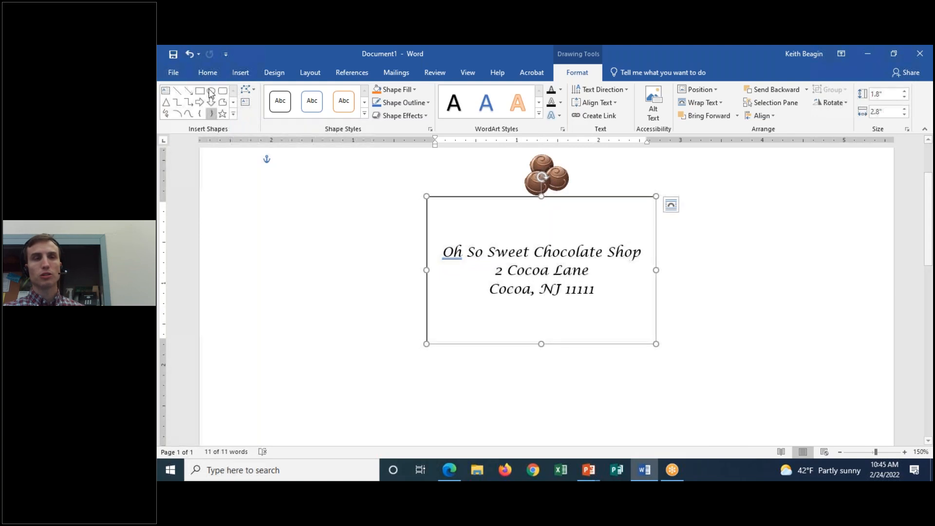
left_click(188, 53)
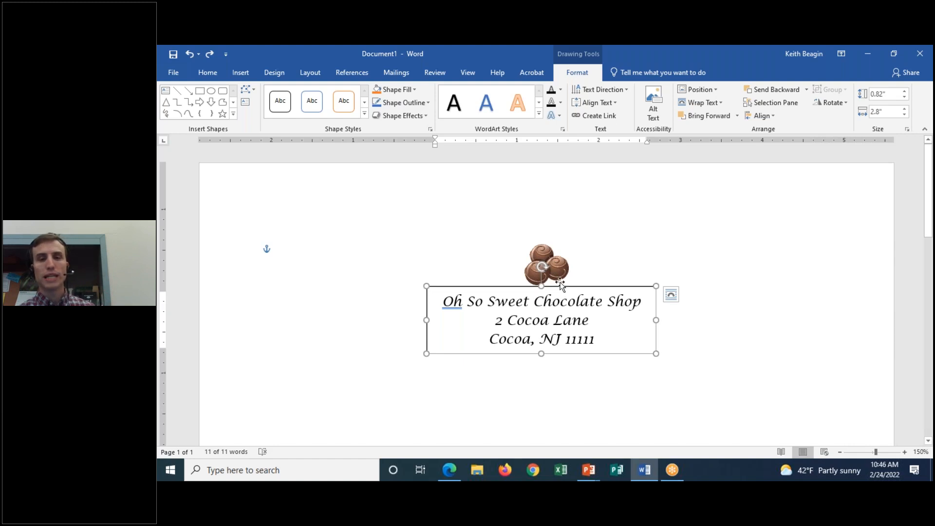
Move the text box slightly so that it is centered below the chocolate picture, and deselect it
mouse_move(583, 285)
left_mouse_down()
mouse_move(564, 290)
mouse_move(591, 290)
left_mouse_up()
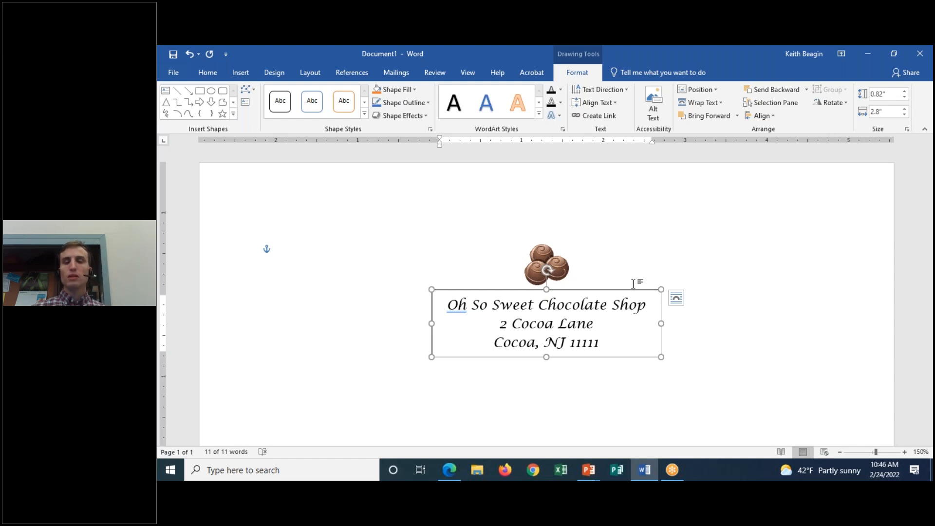
left_click(718, 316)
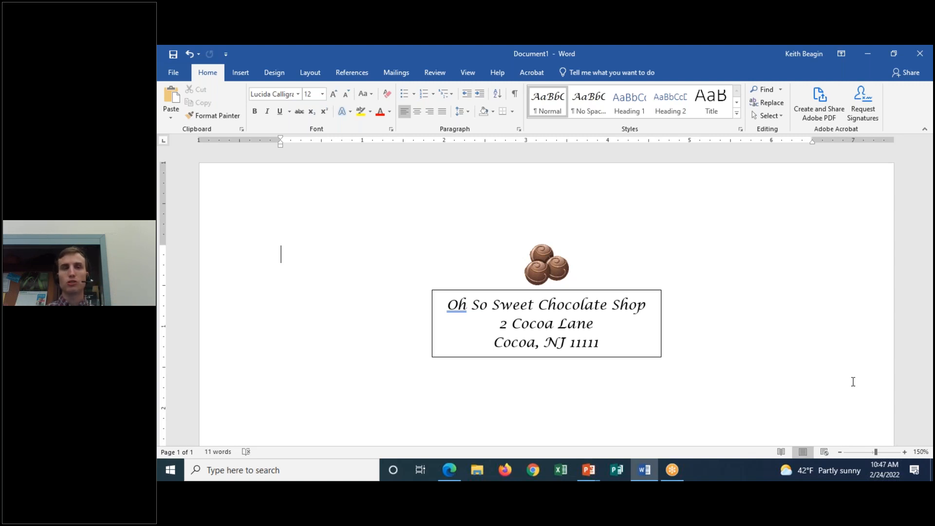
Draw a plain line about 6.4" wide just below the text box, running nearly from margin to margin
left_click(243, 69)
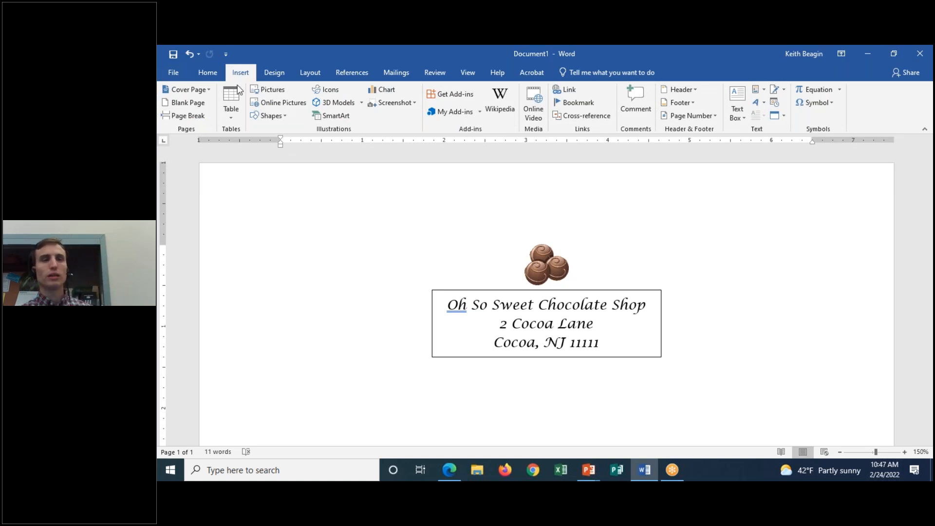
left_click(280, 117)
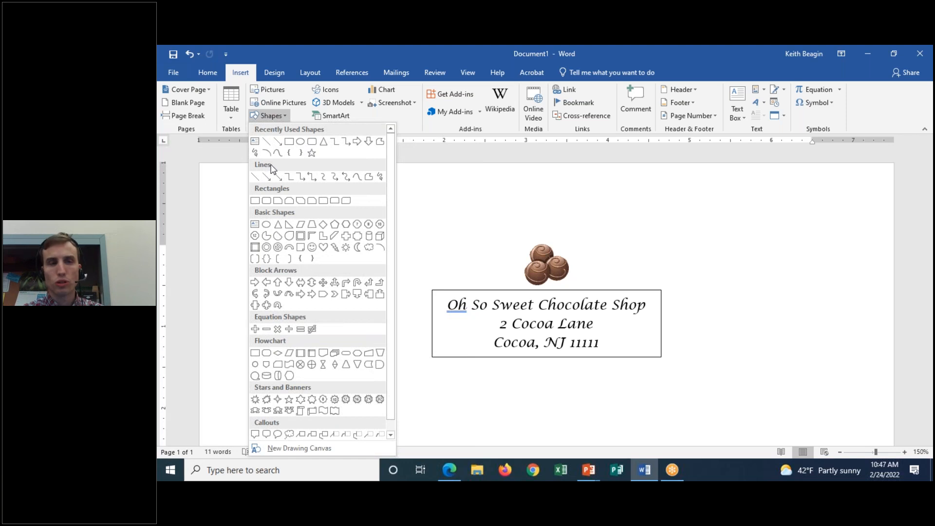
left_click(253, 177)
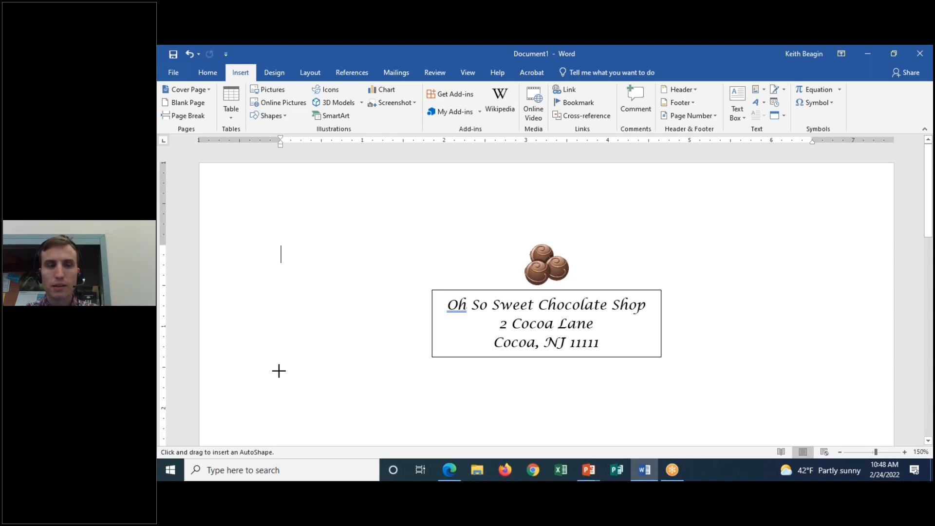
mouse_move(283, 371)
left_mouse_down()
mouse_move(790, 371)
mouse_move(804, 362)
left_mouse_up()
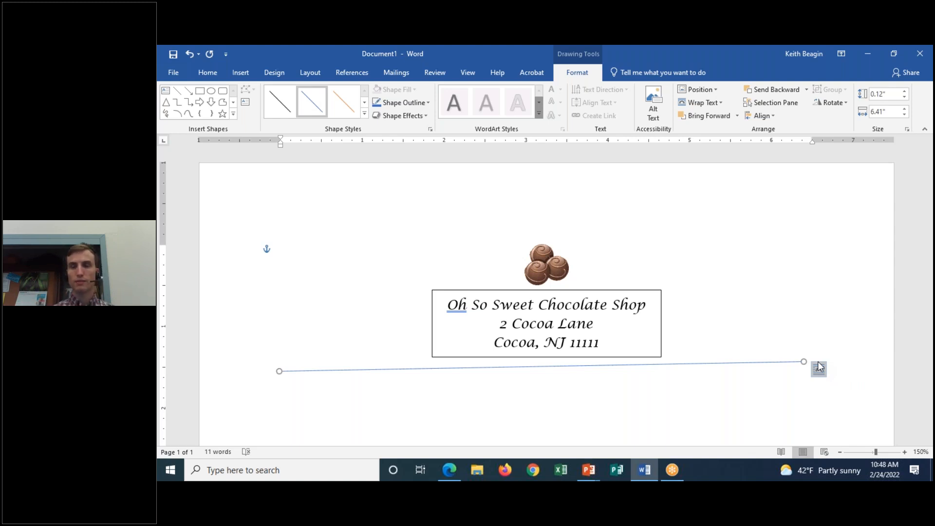
left_click_drag(804, 361, 803, 361)
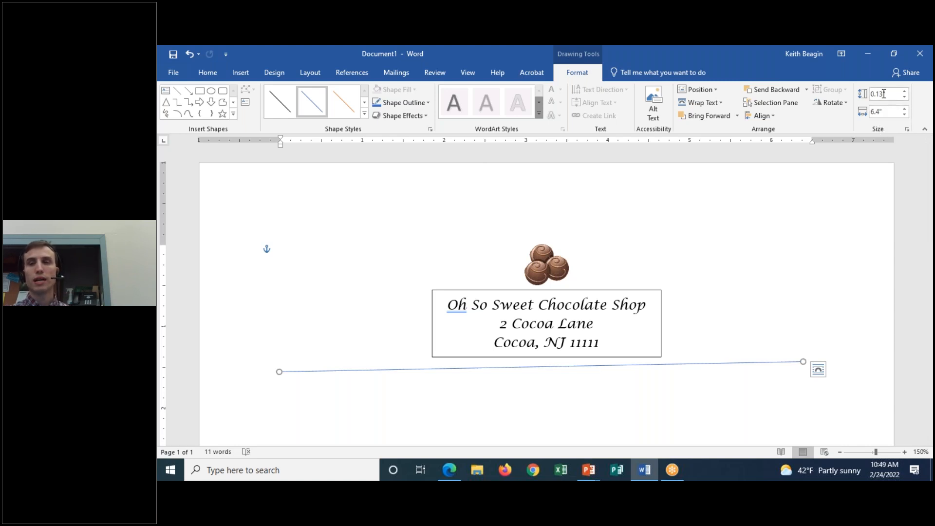
Level the drawn line by setting its shape height to 0"
left_click_drag(889, 94, 864, 93)
type("0")
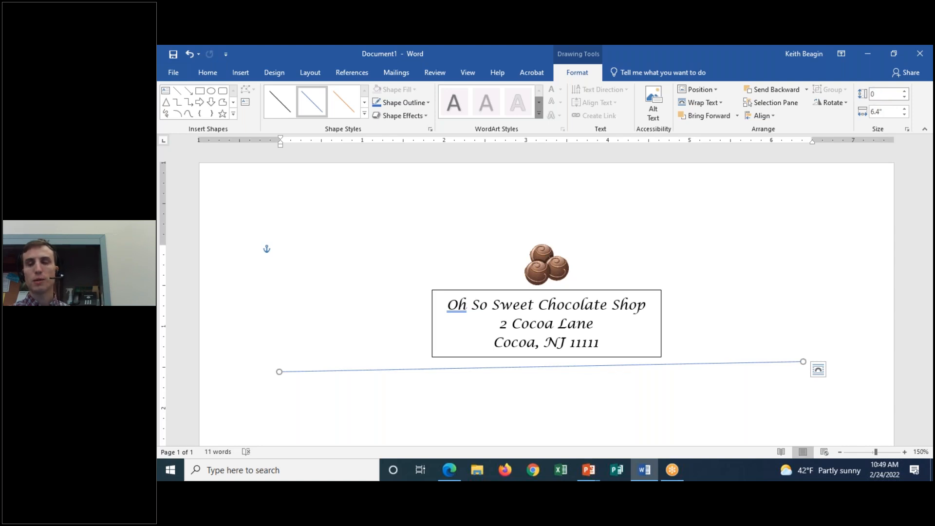
key("Return")
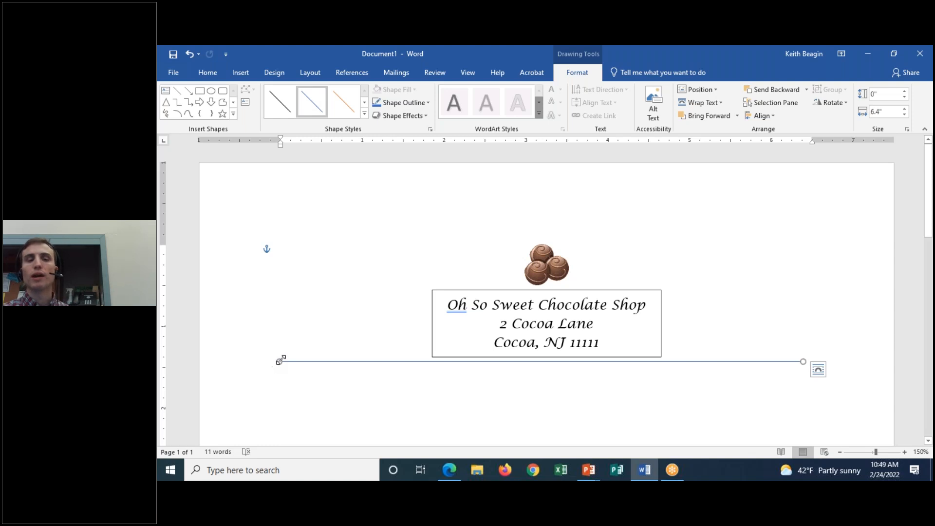
Adjust both ends of the line to the page margins, about 6.47" wide, and set its height to 0" again
left_click_drag(281, 360, 279, 361)
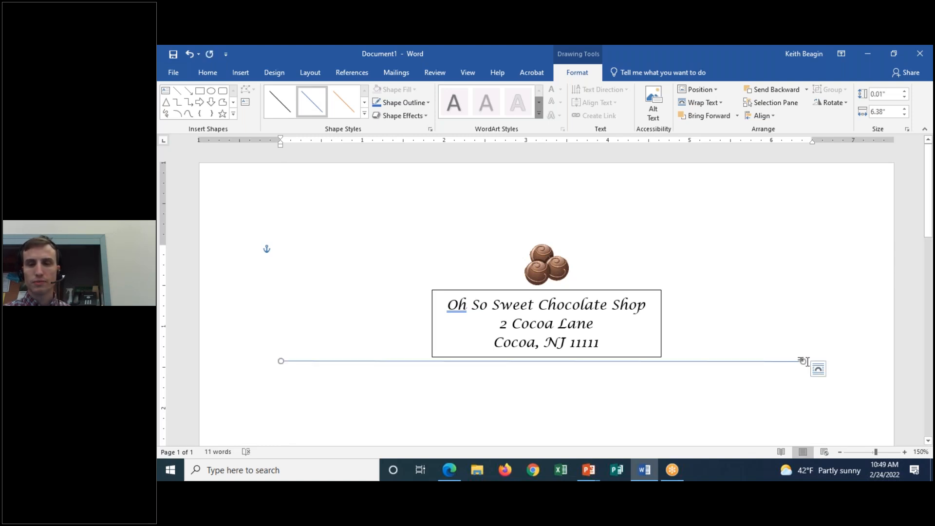
left_click_drag(804, 361, 810, 361)
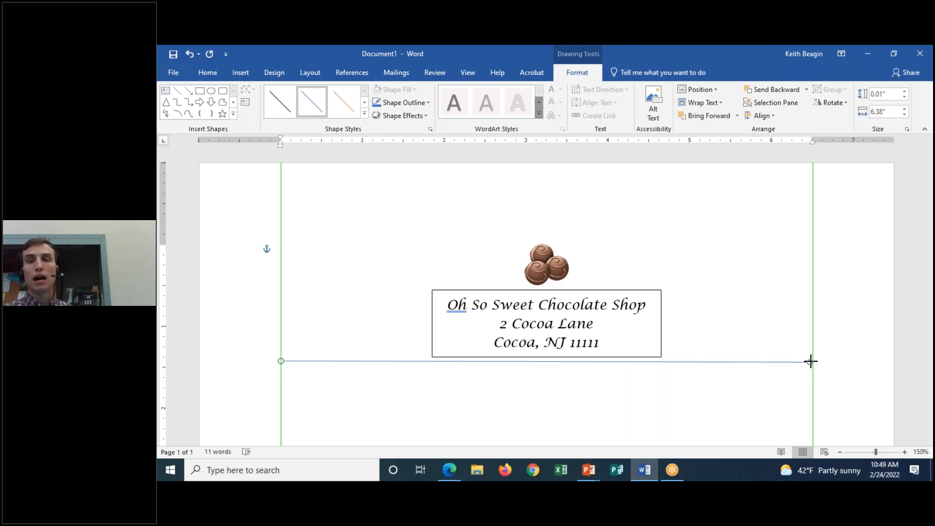
left_click_drag(811, 361, 811, 361)
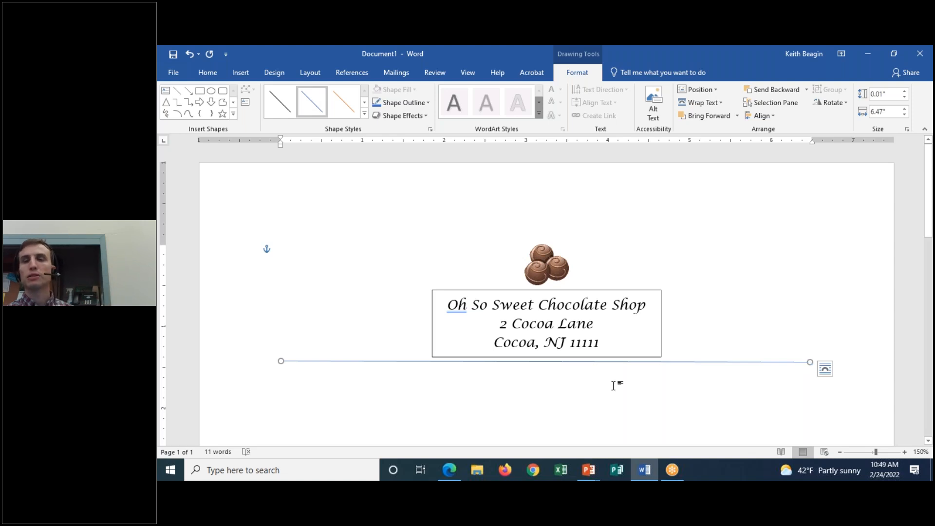
left_click(886, 94)
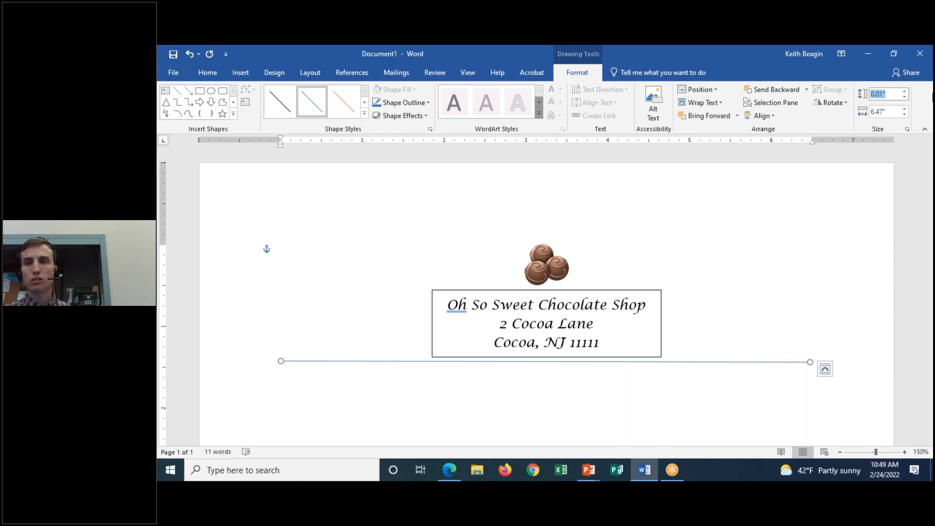
type("0")
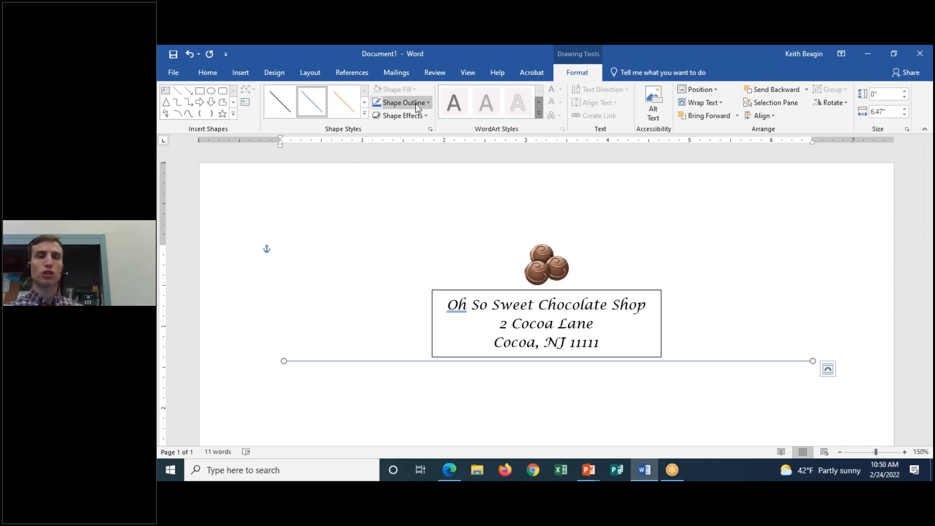
Set the outline color of the line below the text box to black
left_click(429, 102)
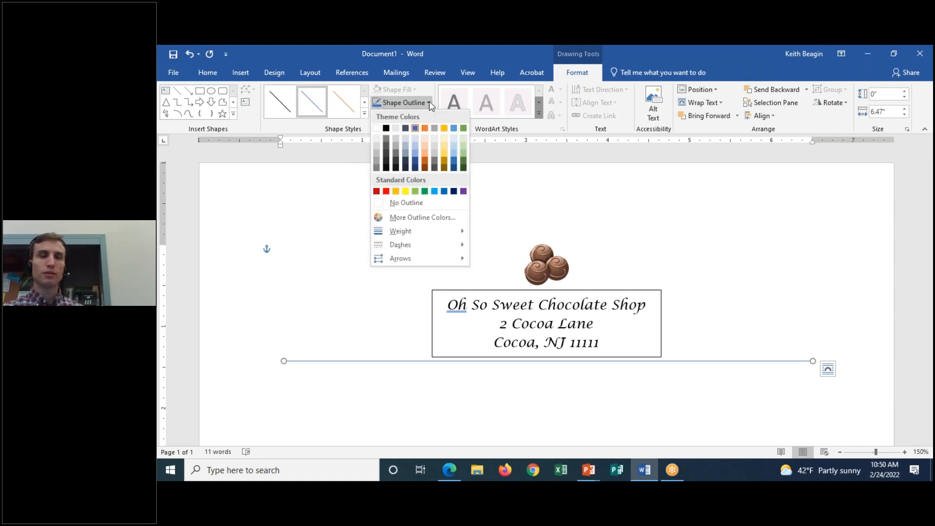
left_click(386, 128)
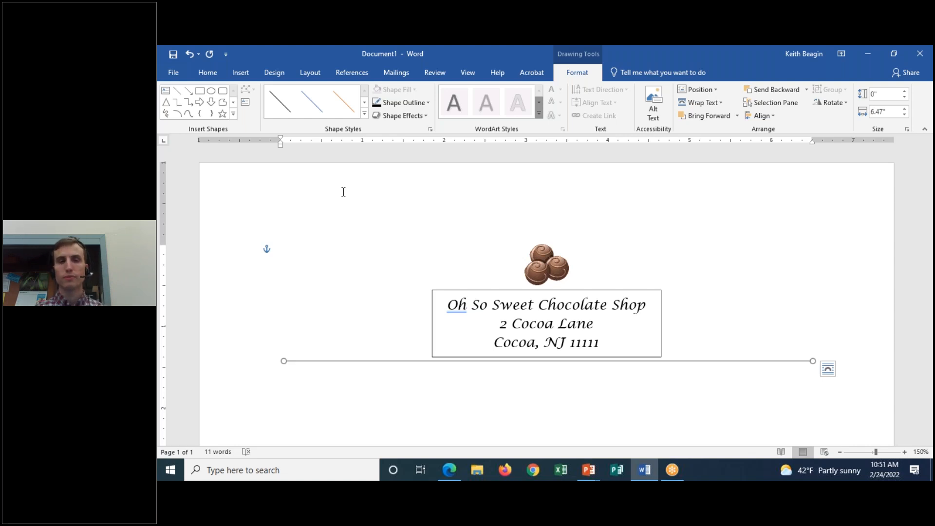
Group the chocolate picture, the name-and-address text box and the line into one object and shift it slightly left
left_click(343, 192)
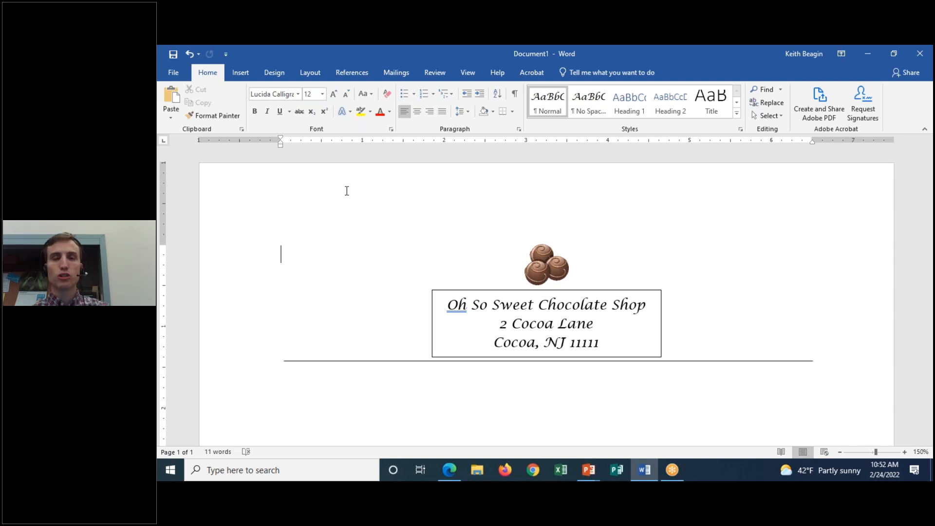
left_click(544, 262)
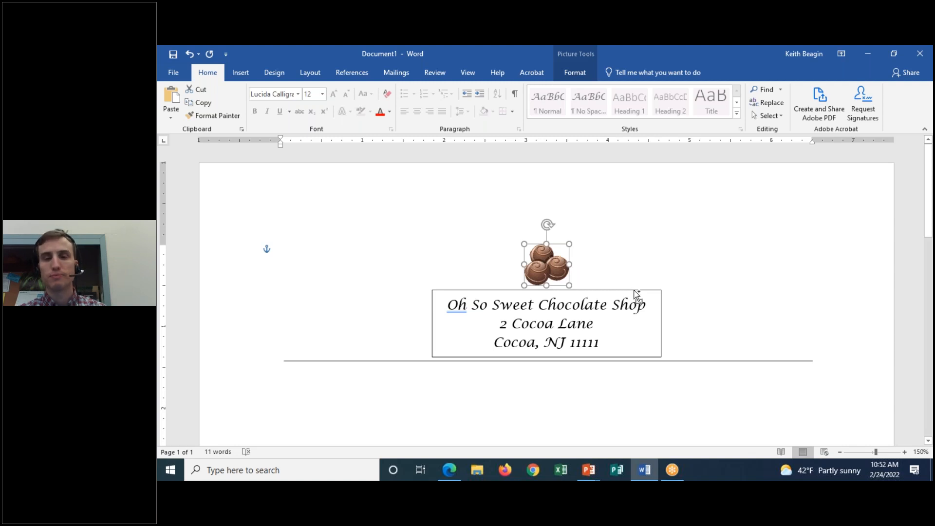
left_click(635, 295, "shift")
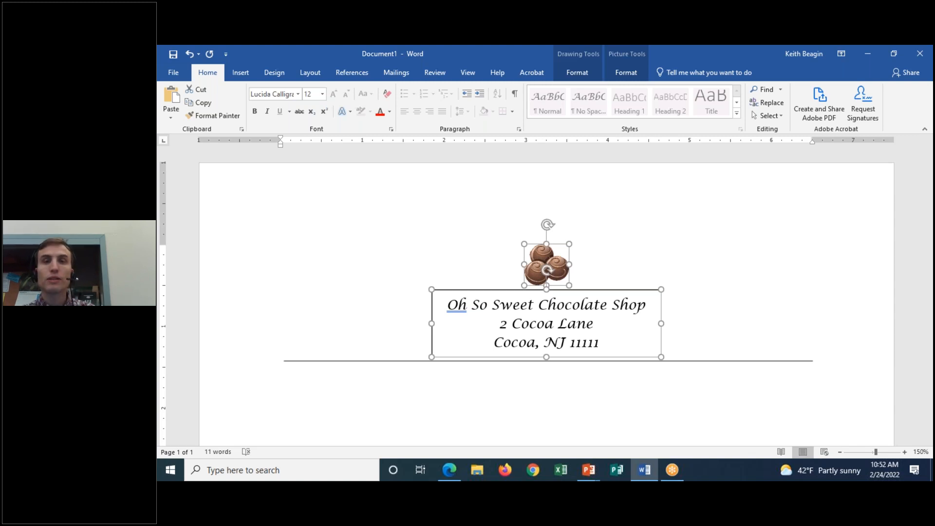
left_click(720, 361, "shift")
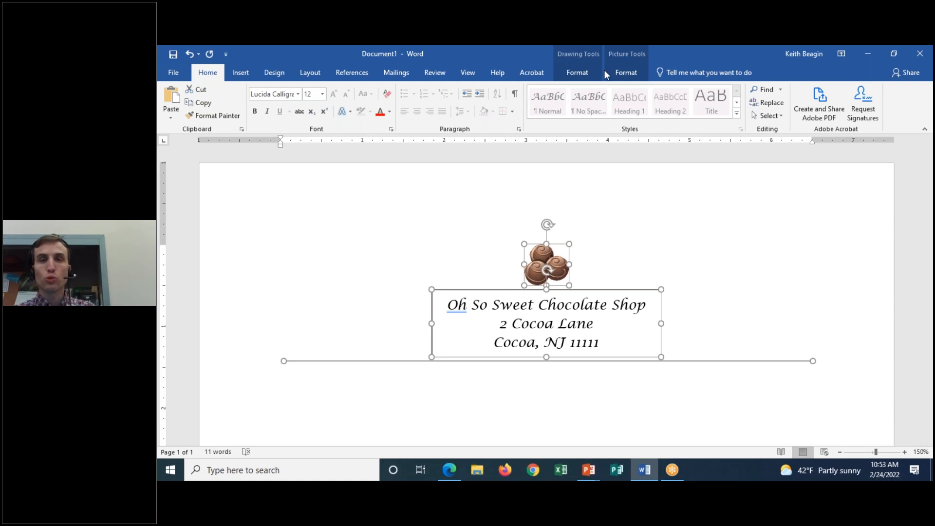
left_click(570, 68)
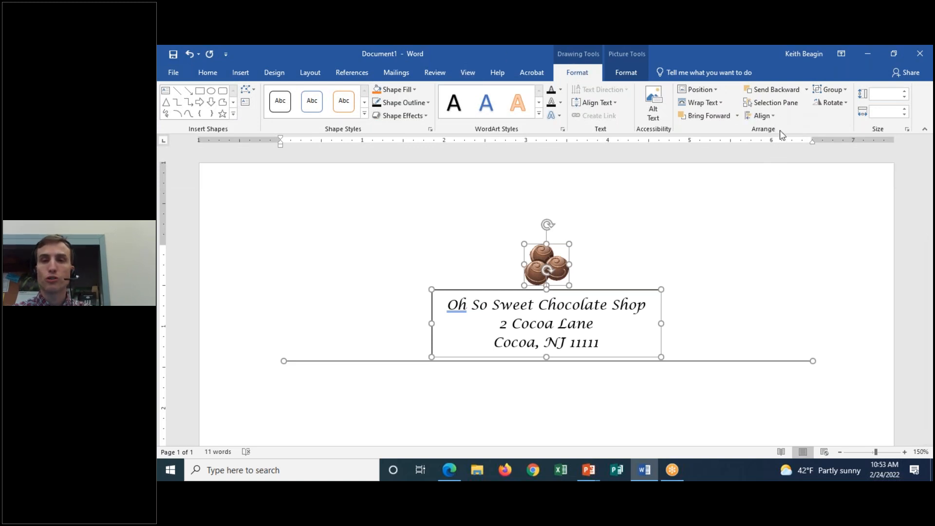
left_click(847, 92)
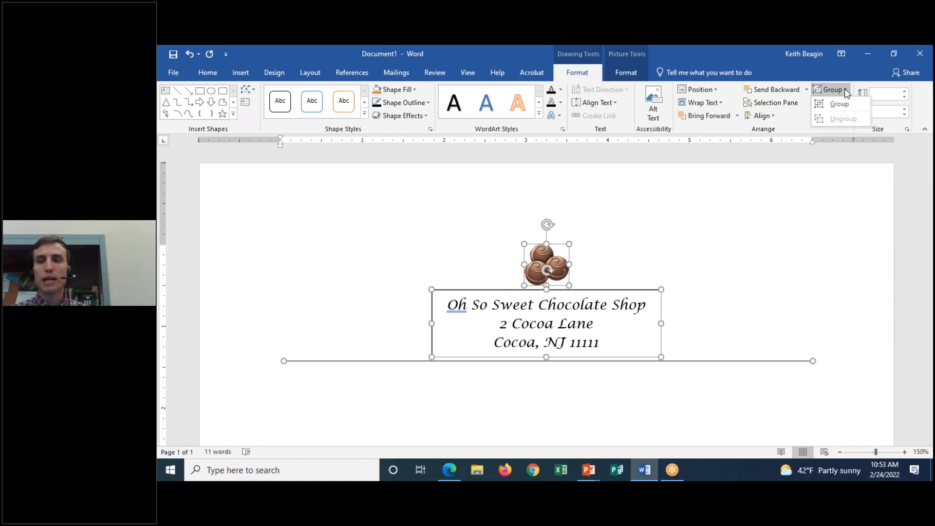
left_click(845, 104)
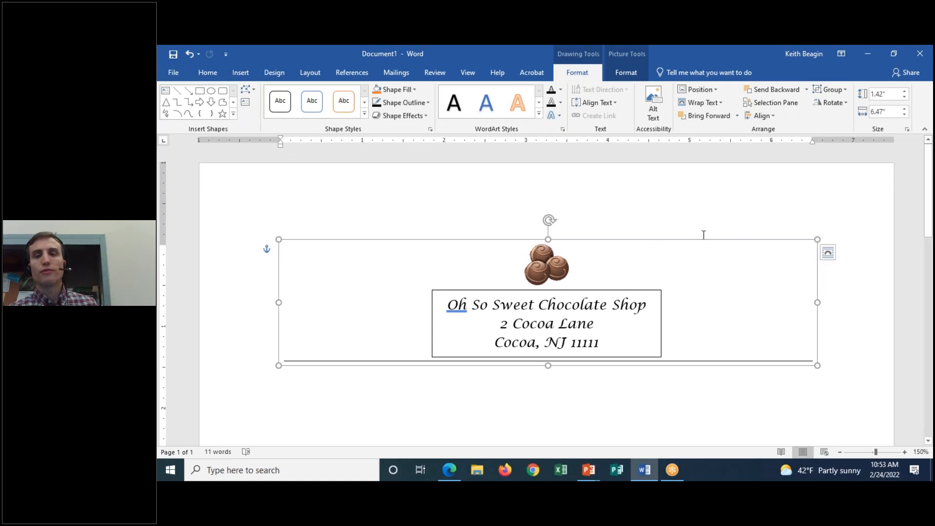
mouse_move(702, 240)
left_mouse_down()
mouse_move(708, 269)
mouse_move(697, 294)
mouse_move(695, 282)
mouse_move(765, 282)
mouse_move(760, 302)
mouse_move(722, 301)
mouse_move(702, 285)
mouse_move(710, 250)
mouse_move(741, 255)
mouse_move(731, 269)
mouse_move(710, 270)
mouse_move(700, 240)
mouse_move(718, 225)
mouse_move(694, 227)
left_mouse_up()
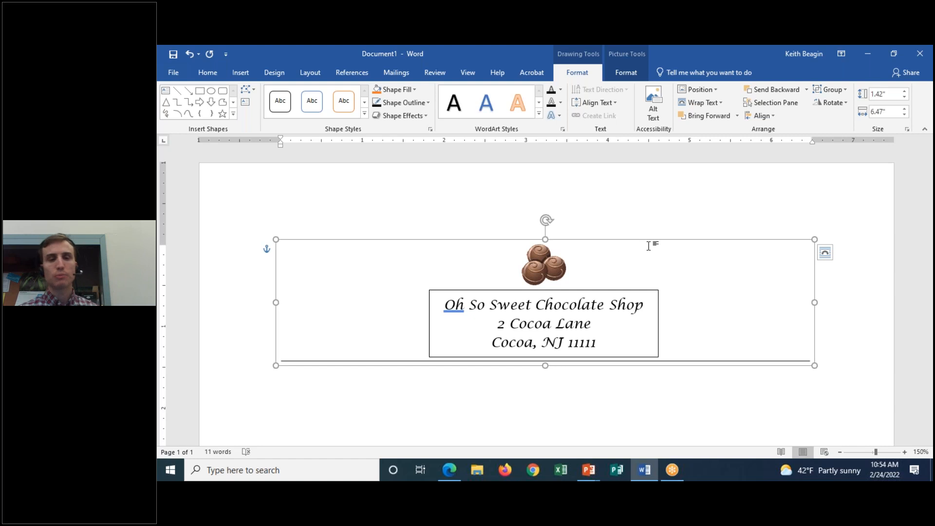
Remove the outline from the name-and-address text box inside the group, leaving the divider line's outline as it is
left_click(699, 361)
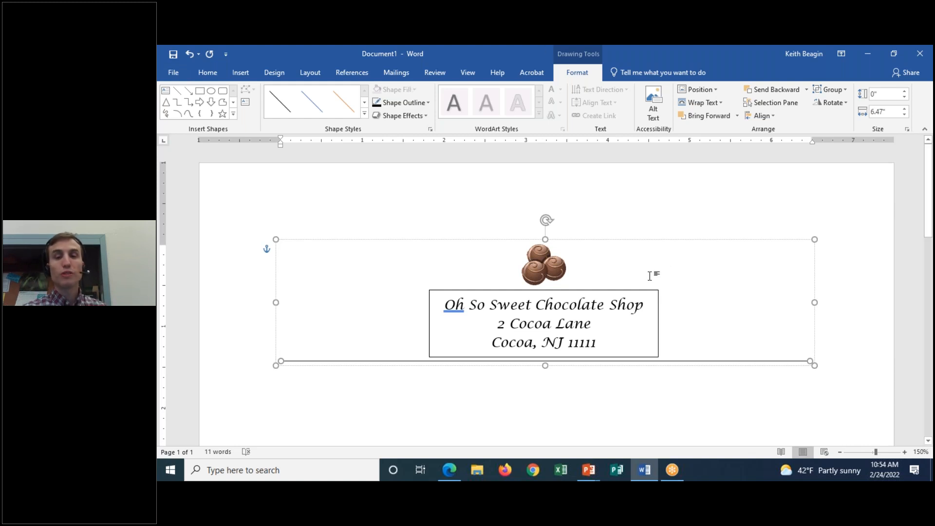
left_click(613, 290)
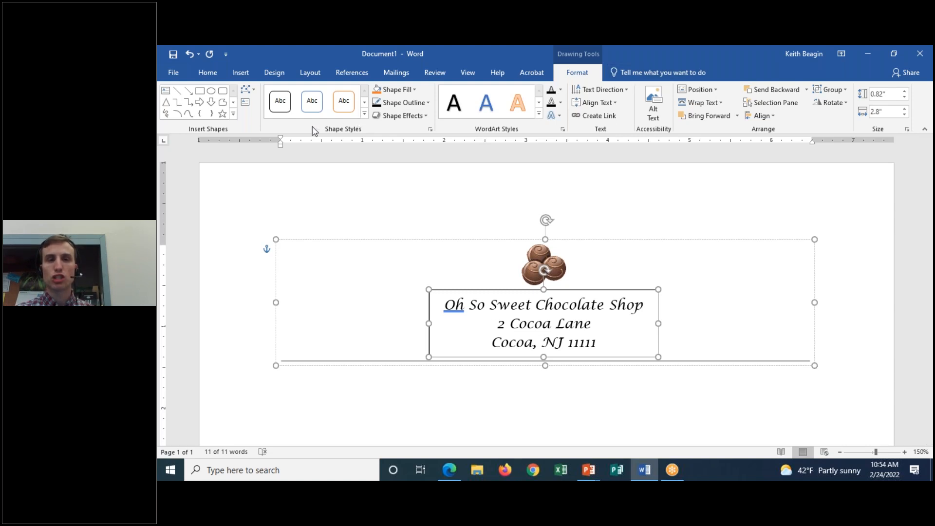
left_click(429, 103)
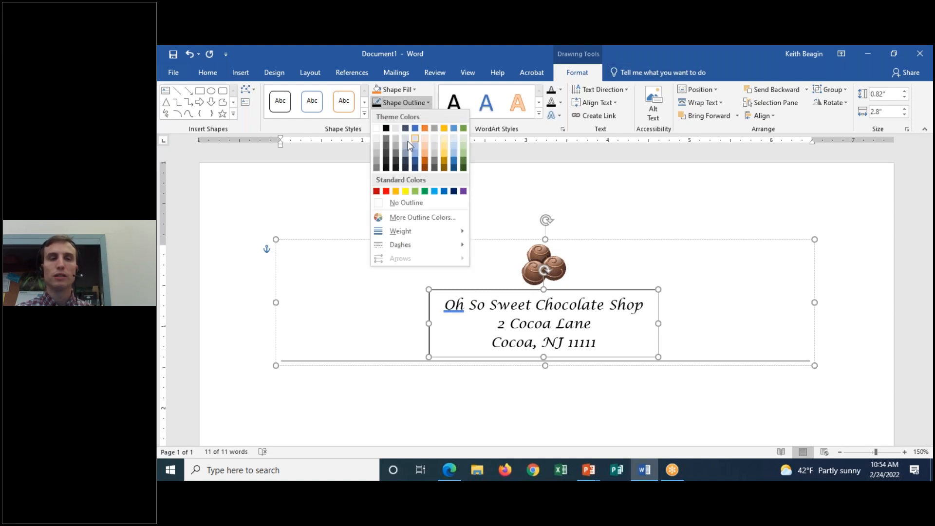
left_click(377, 204)
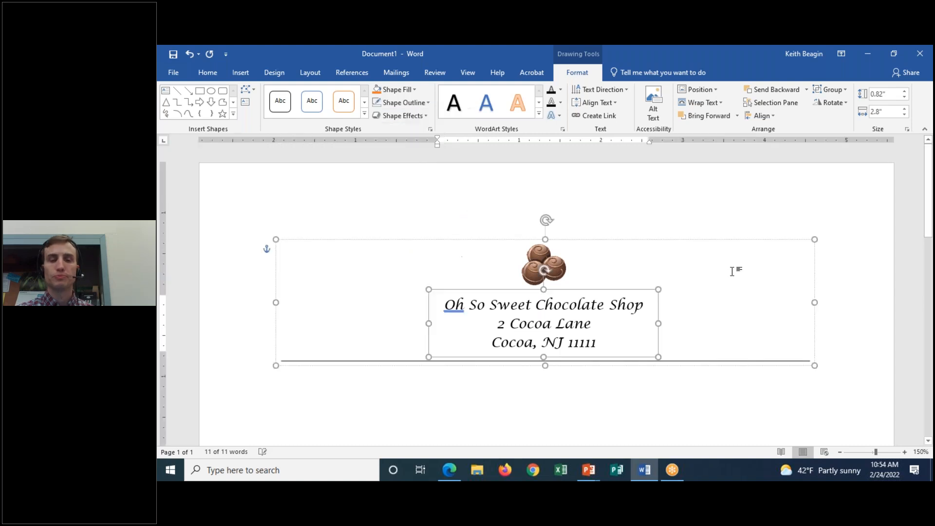
left_click(746, 211)
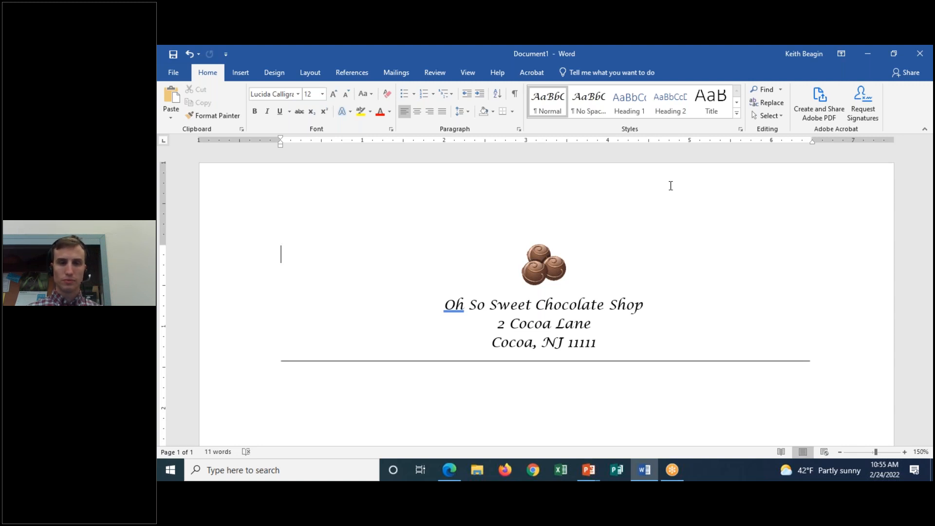
Examine the Bring Forward and Send Backward layering options for the grouped letterhead
left_click(560, 267)
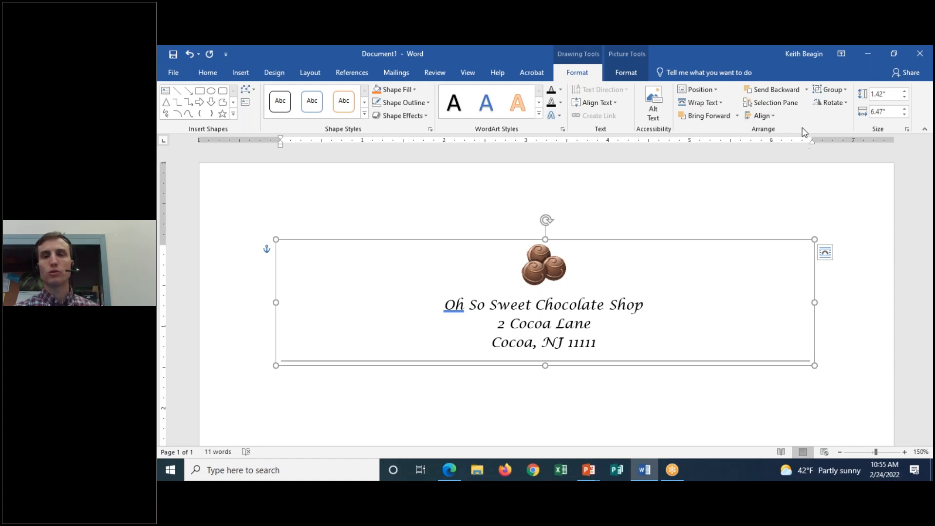
left_click(739, 120)
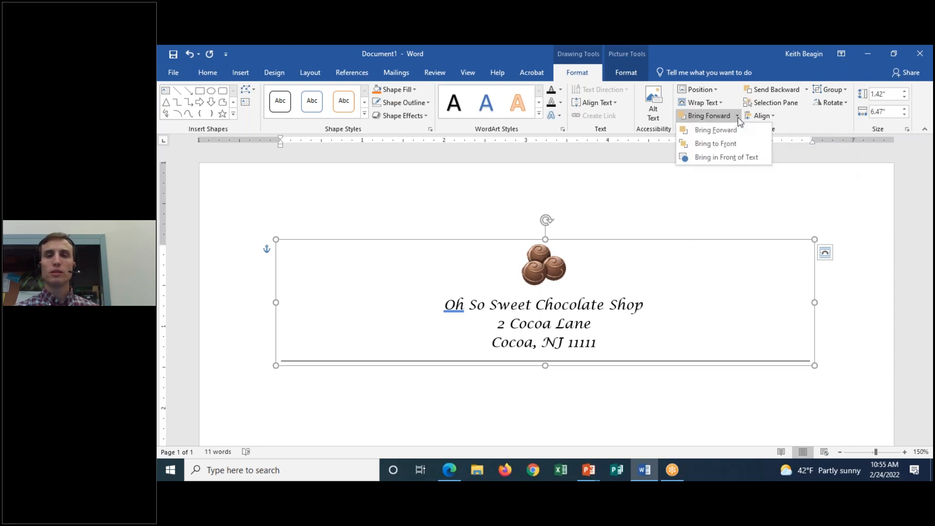
left_click(807, 90)
left_click(807, 90)
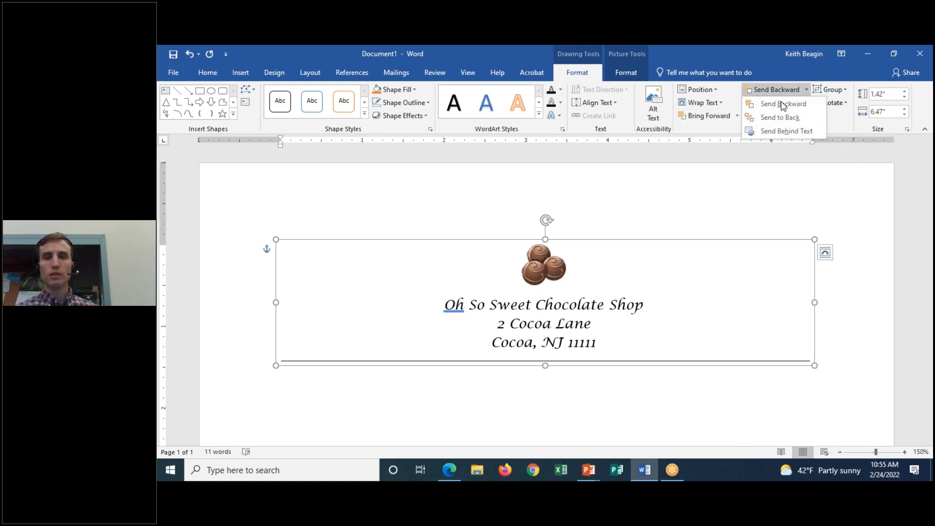
left_click(739, 117)
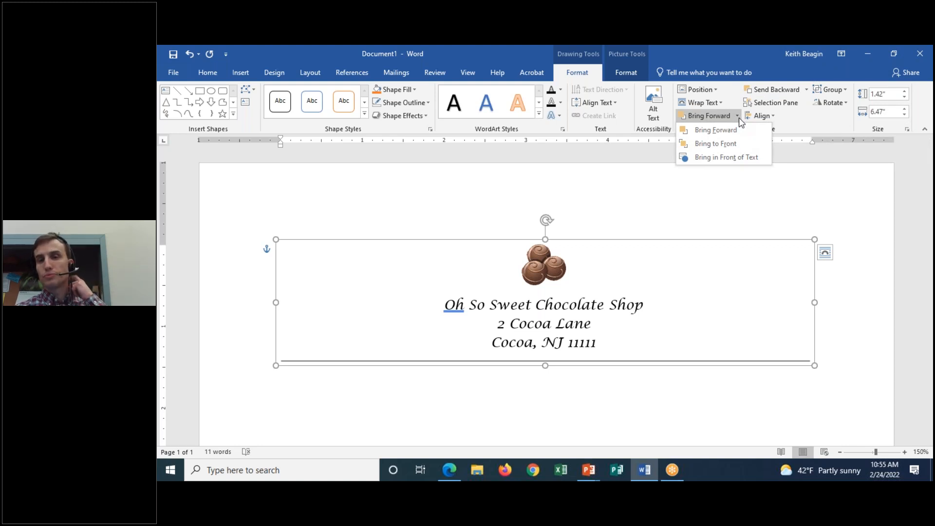
left_click(739, 117)
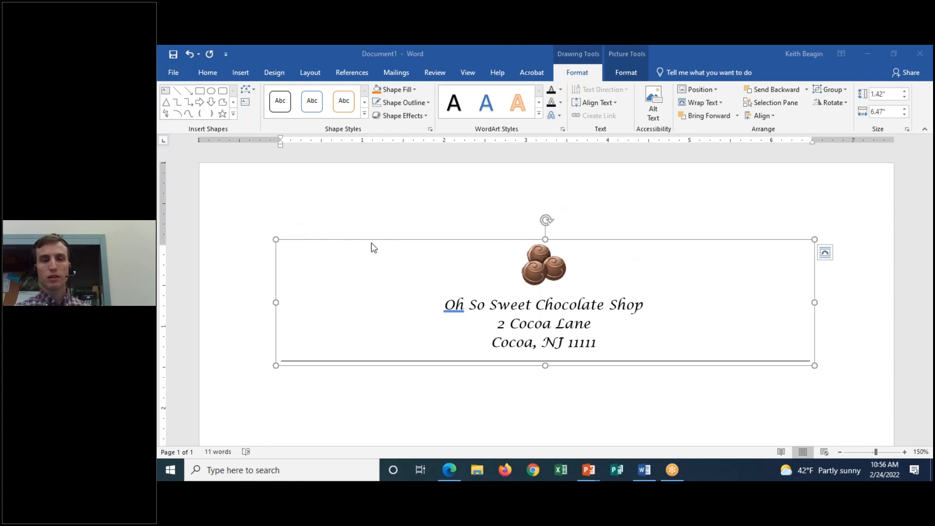
left_click(345, 222)
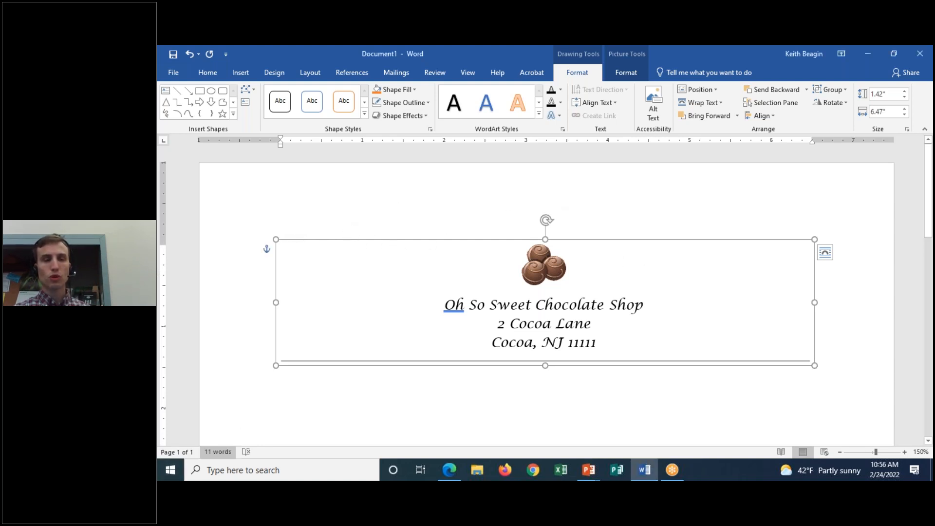
left_click(336, 381)
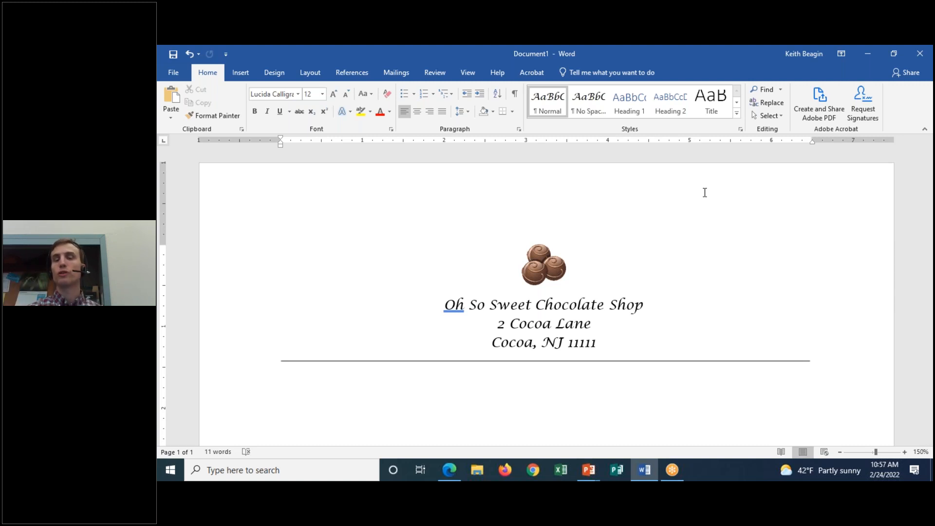
Edit the page footer and enter the text "And above all…Think Chocolate!"
left_click(247, 73)
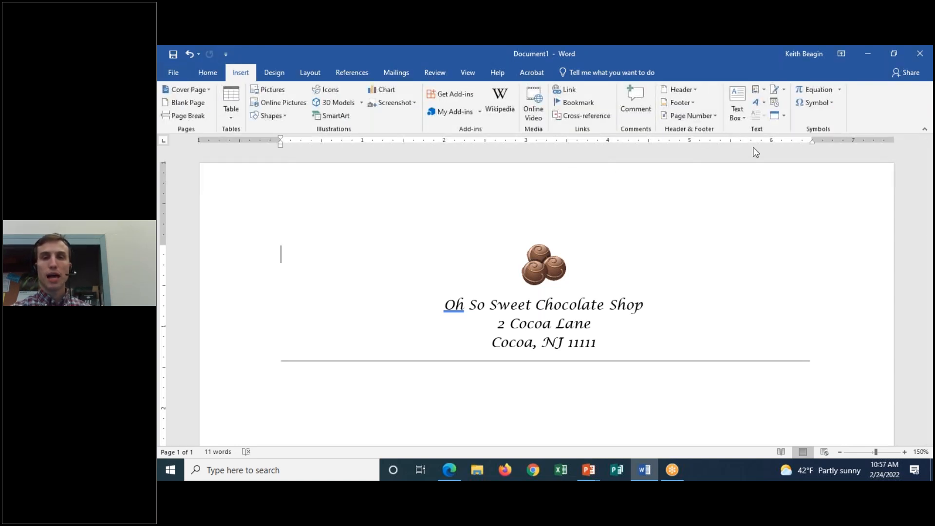
left_click(691, 103)
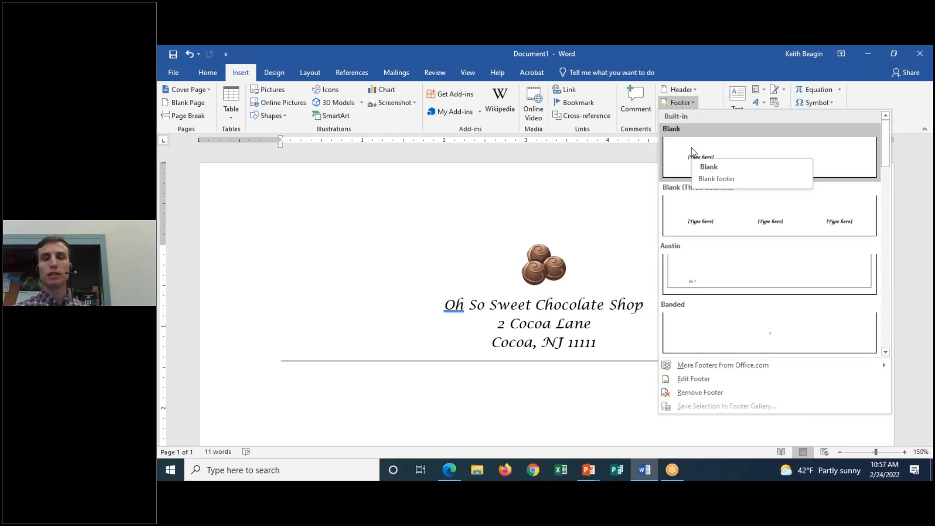
left_click(694, 379)
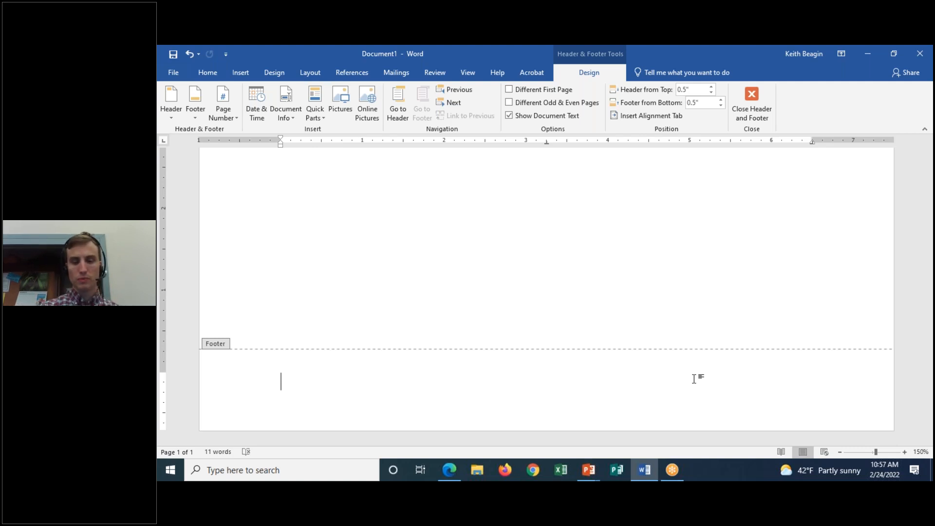
type("And above all...")
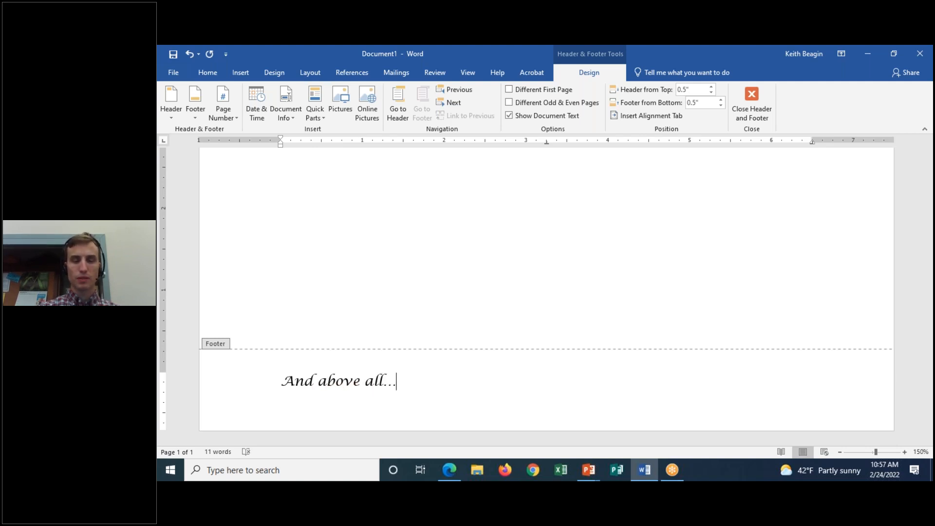
type("Thini")
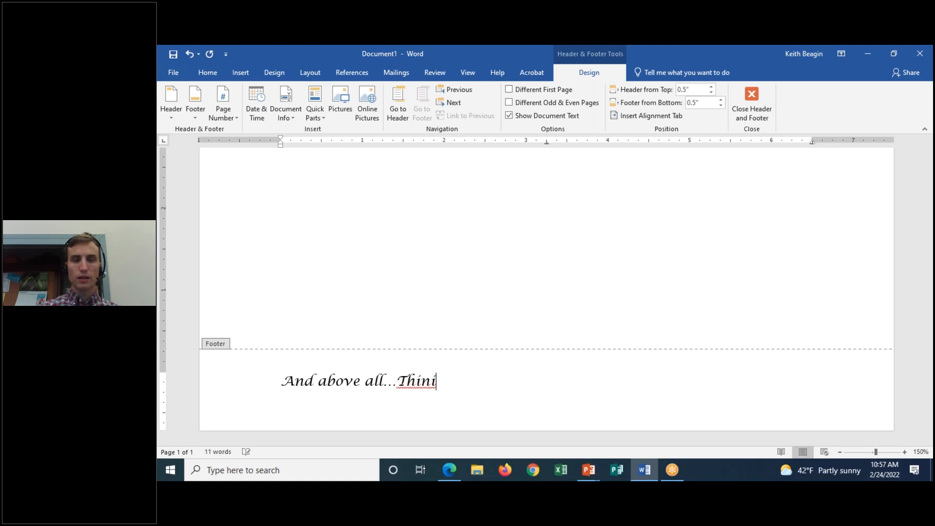
key("BackSpace")
type("k Chocol")
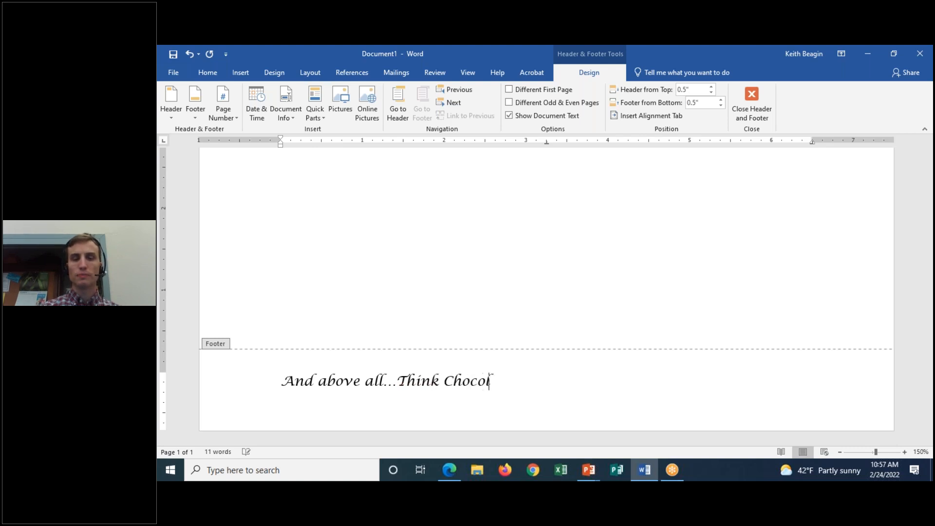
type("ate!")
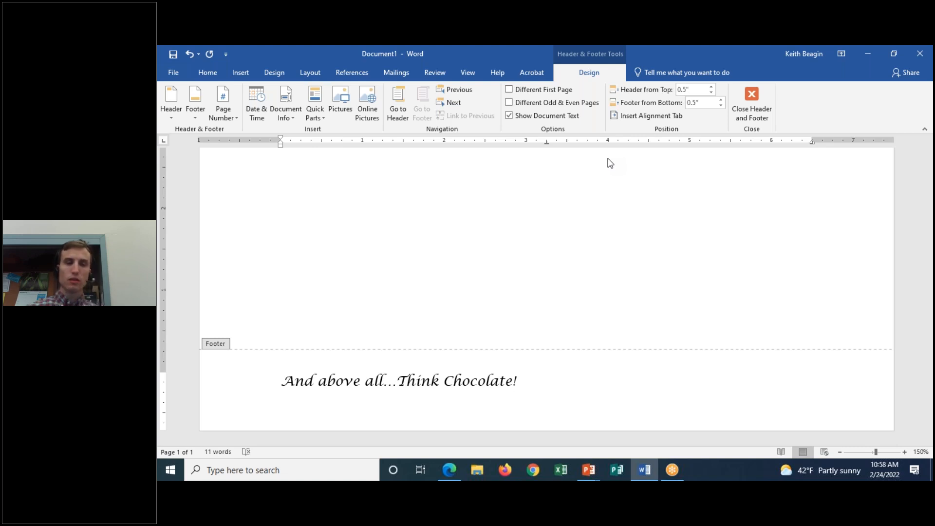
Center the slogan in the footer and return to editing the document body
left_click(293, 383)
left_click_drag(294, 383, 524, 383)
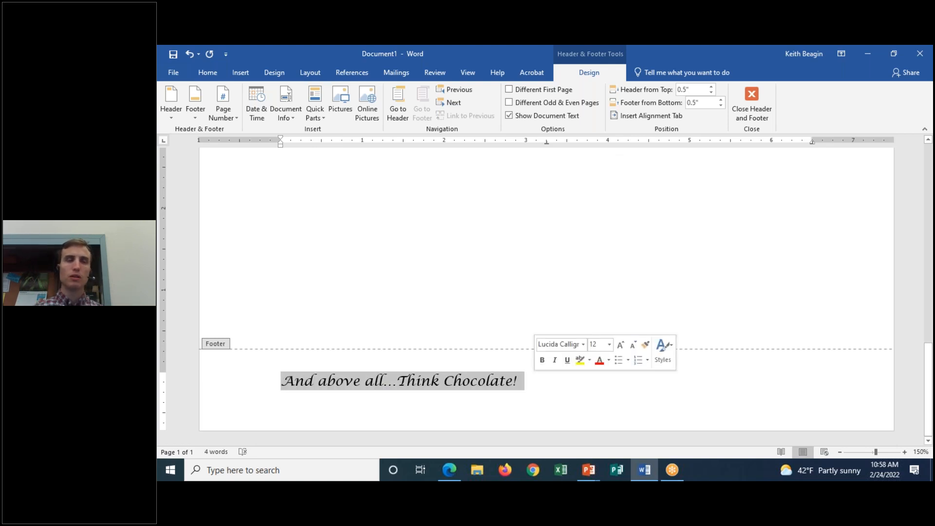
left_click(208, 72)
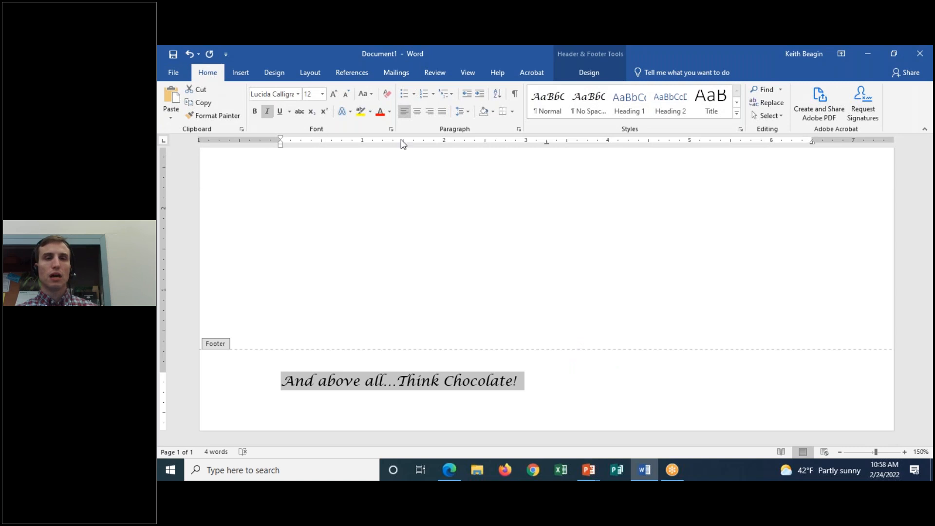
left_click(418, 112)
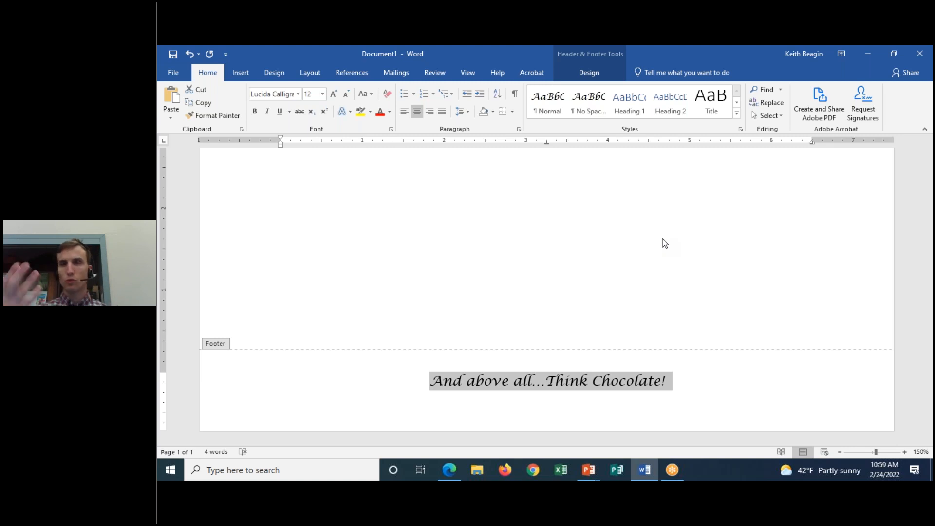
left_click(603, 79)
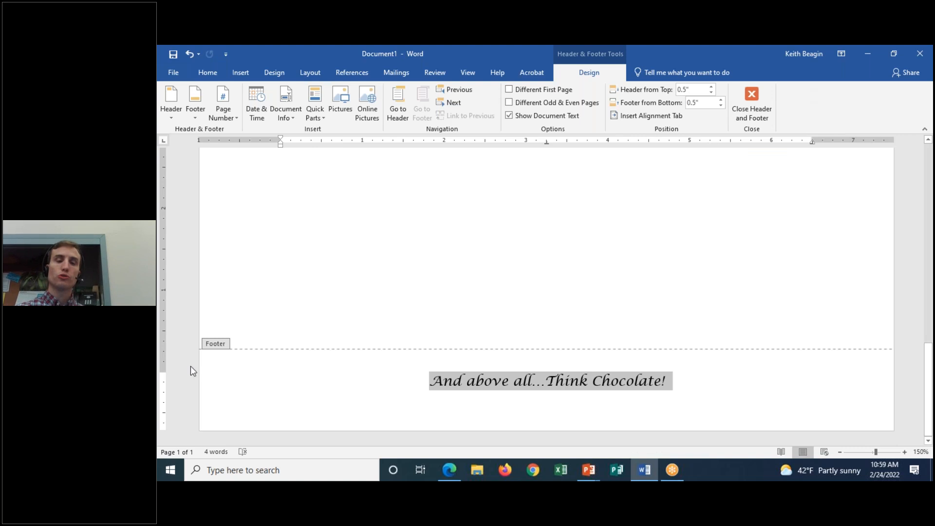
double_click(599, 285)
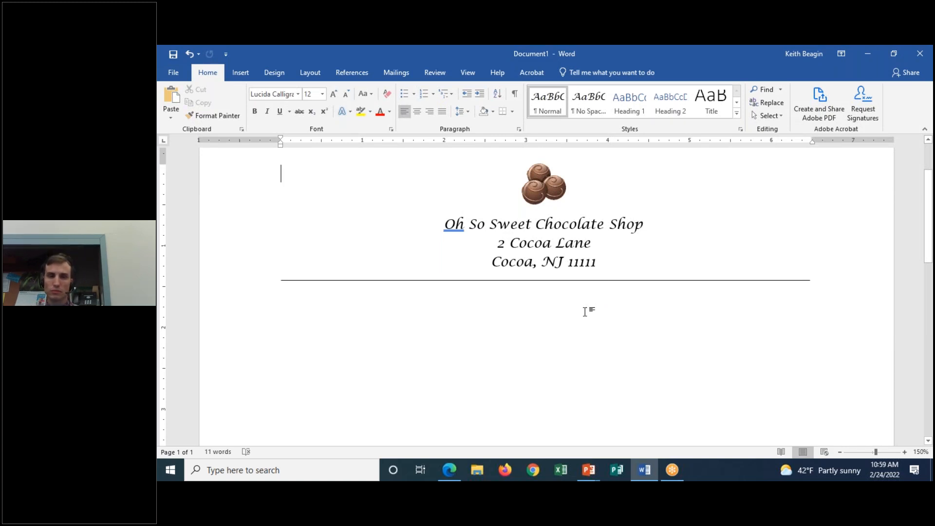
double_click(281, 300)
left_click(282, 299)
key("ctrl+z")
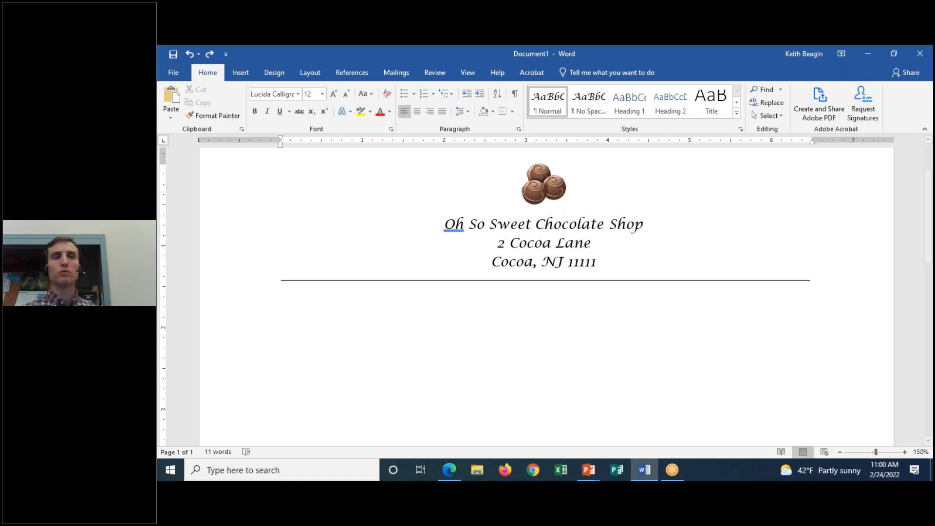
Start saving the letterhead to the Documents folder on this PC and name the file "Oh So Sweet Template"
left_click(174, 73)
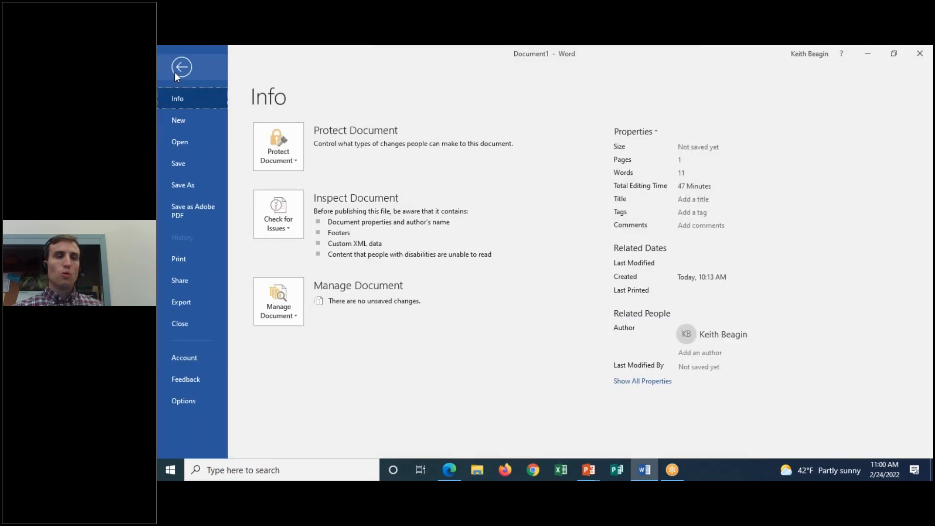
left_click(191, 188)
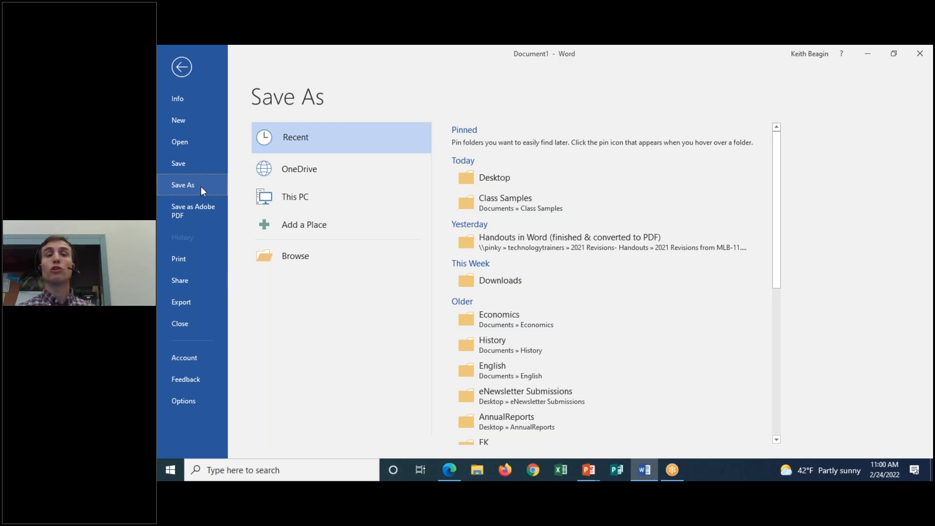
left_click(282, 194)
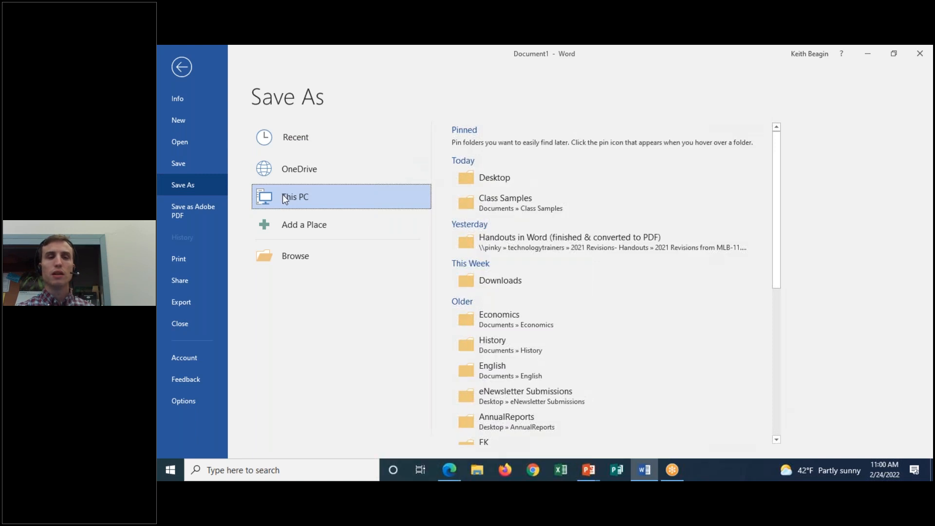
left_click(309, 259)
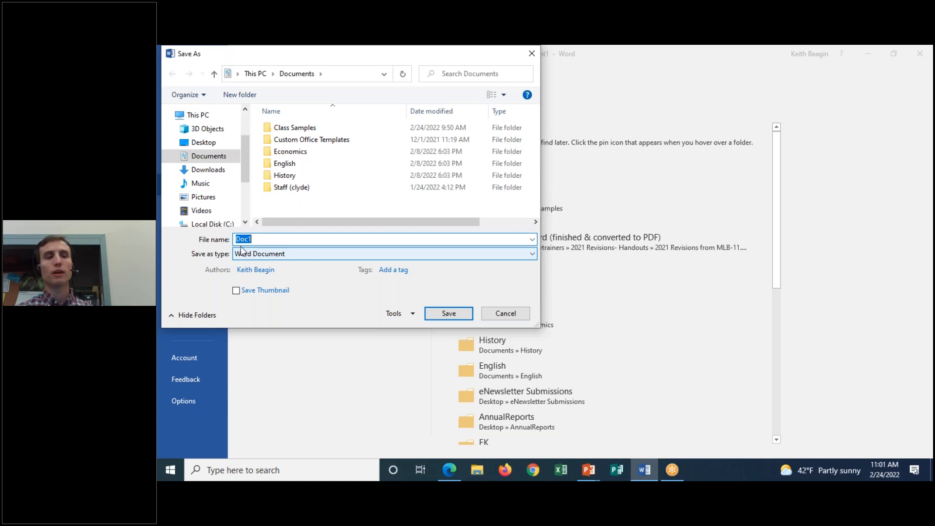
key("BackSpace")
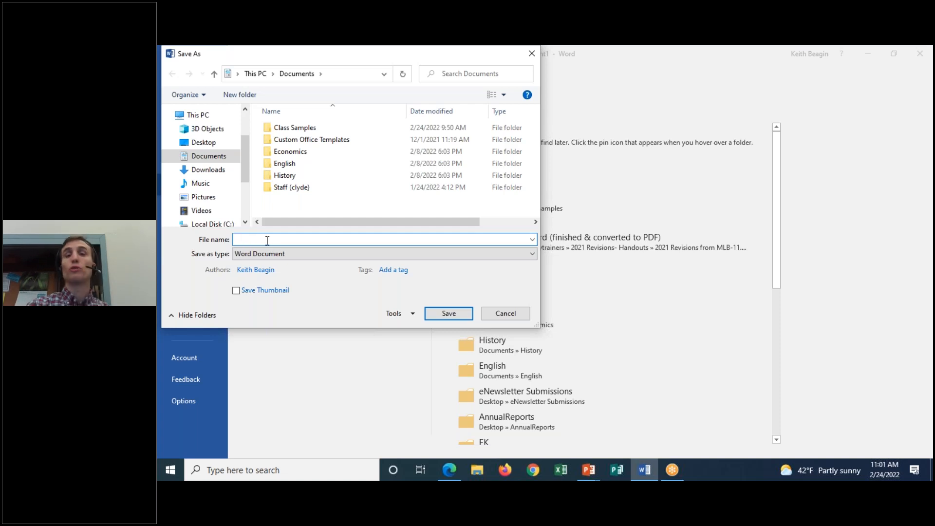
type("Oh So S")
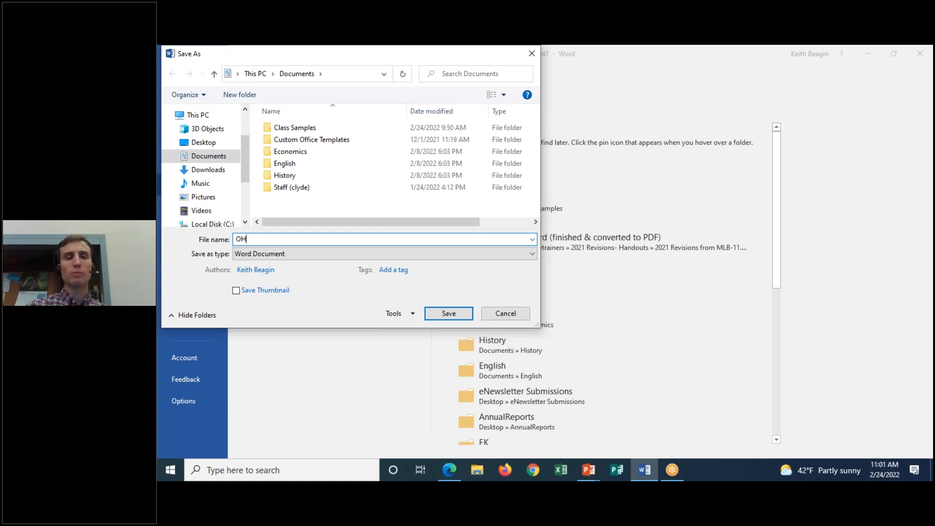
type("weet Choco")
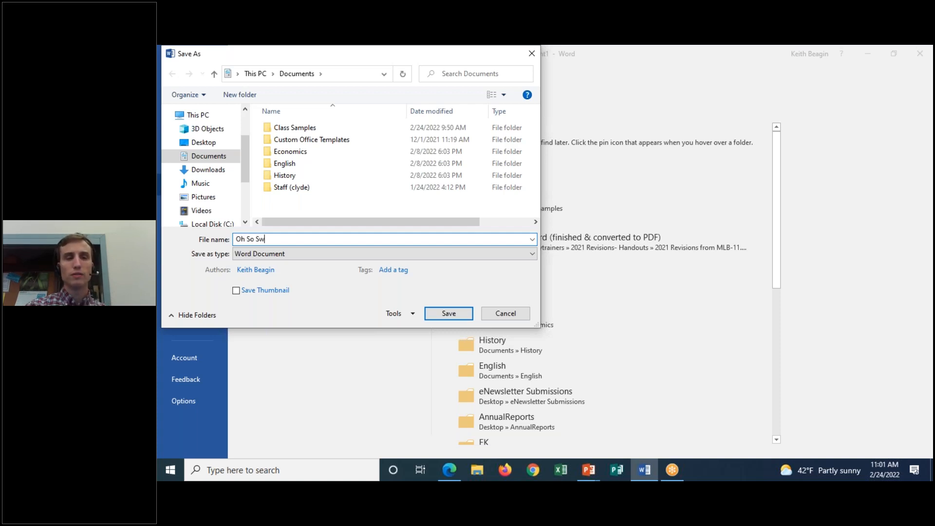
key("BackSpace")
key("BackSpace")
key("BackSpace")
key("BackSpace")
key("BackSpace")
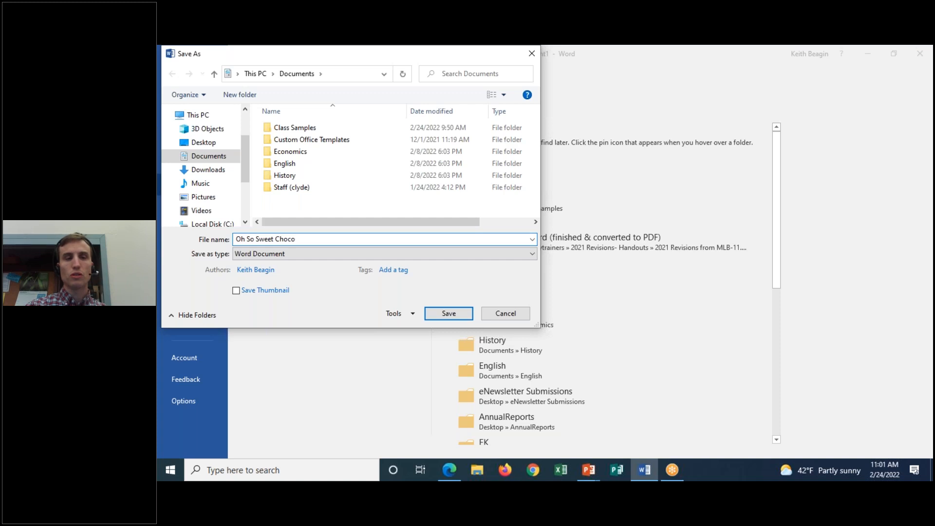
type("Template")
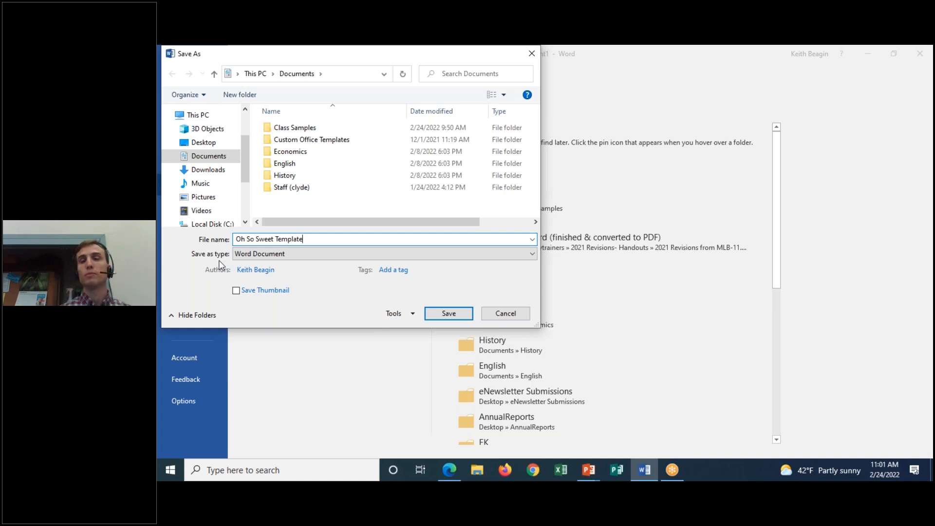
Set the file type to Word Template and save the letterhead in the Custom Office Templates folder
left_click(323, 255)
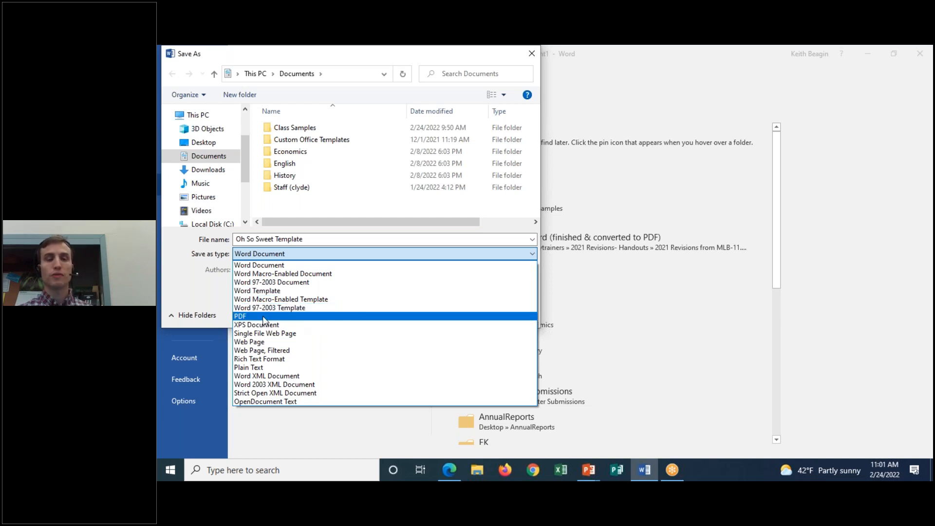
left_click(267, 291)
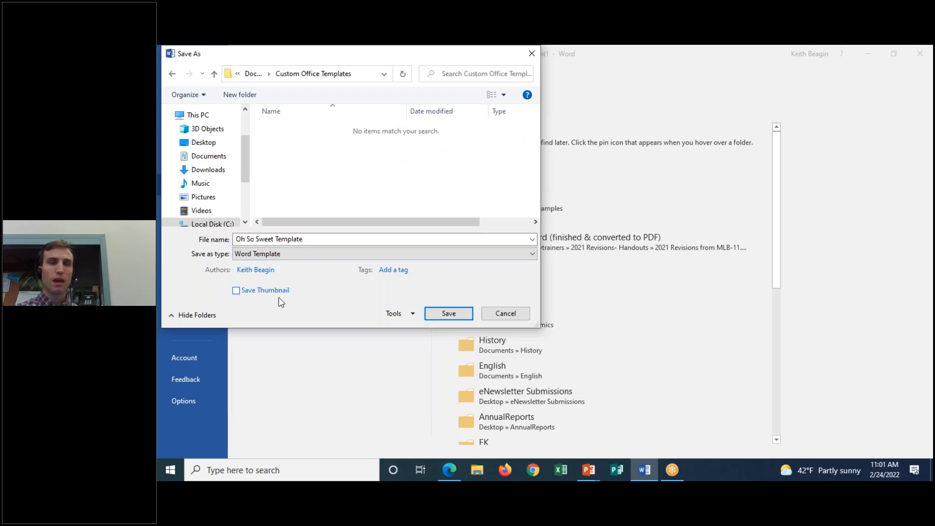
left_click(638, 50)
left_click(644, 78)
mouse_move(340, 62)
left_mouse_down()
mouse_move(233, 60)
mouse_move(254, 77)
mouse_move(336, 85)
mouse_move(359, 69)
mouse_move(338, 61)
left_mouse_up()
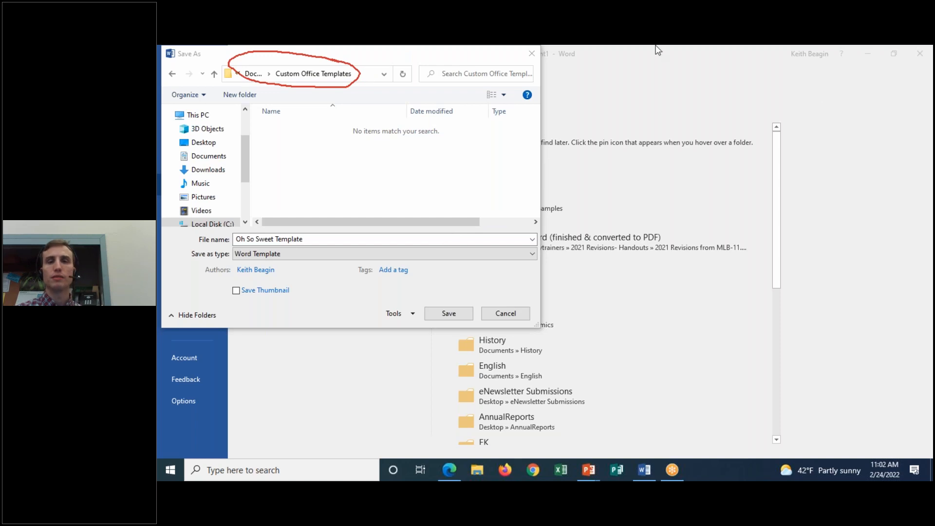
left_click(451, 273)
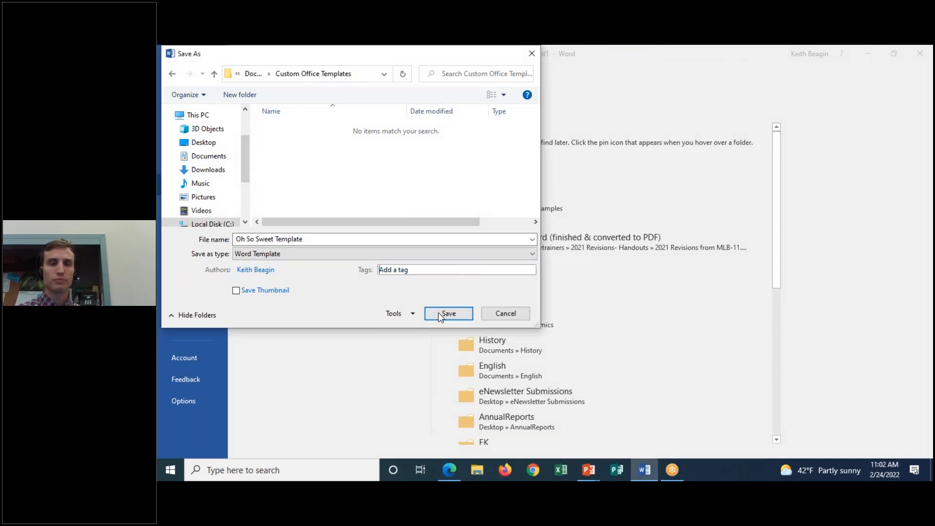
left_click(449, 313)
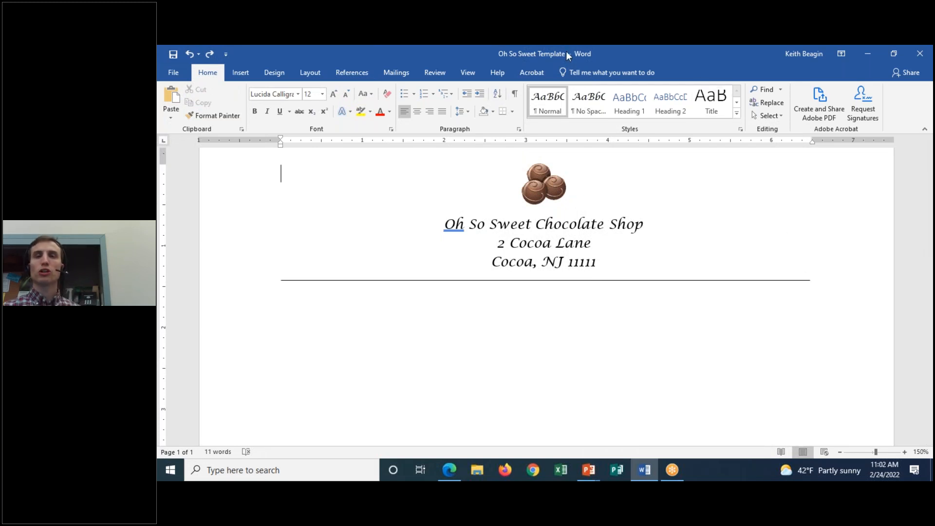
Close the saved letterhead template
key("alt+Tab")
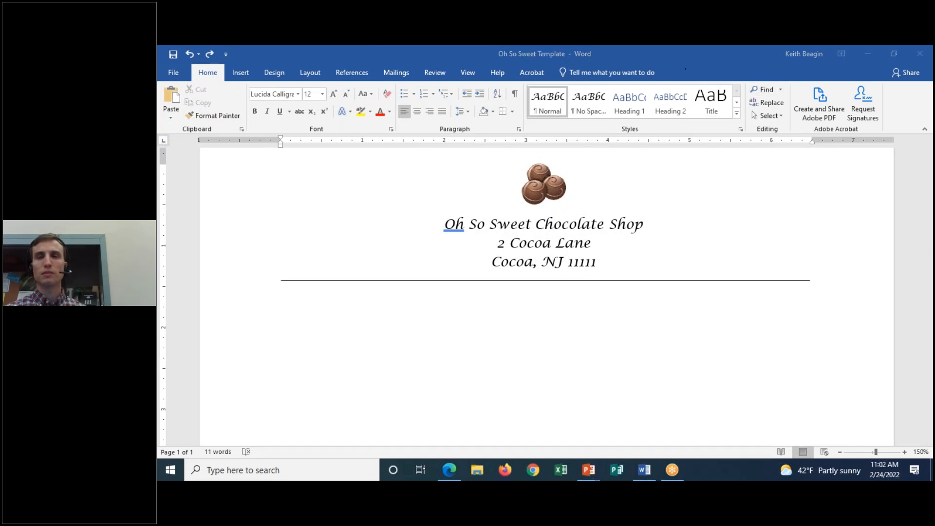
left_click(888, 57)
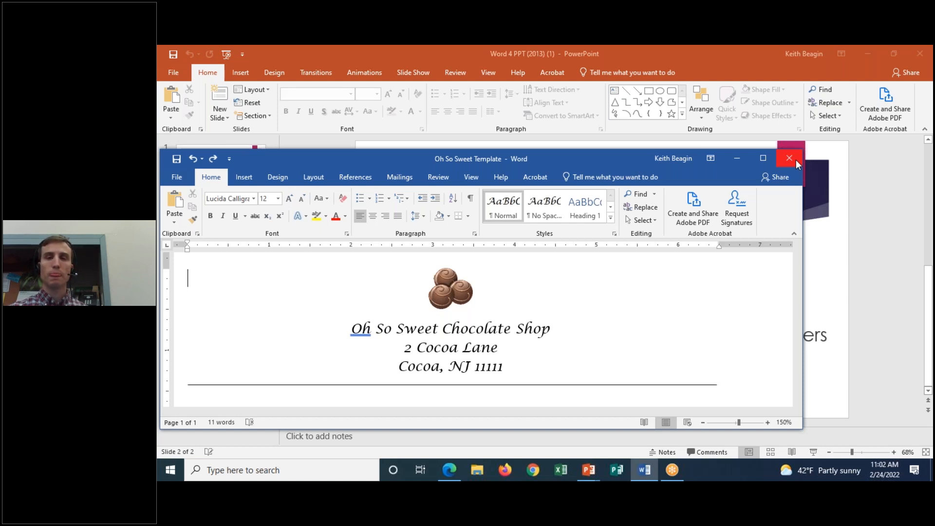
left_click(796, 160)
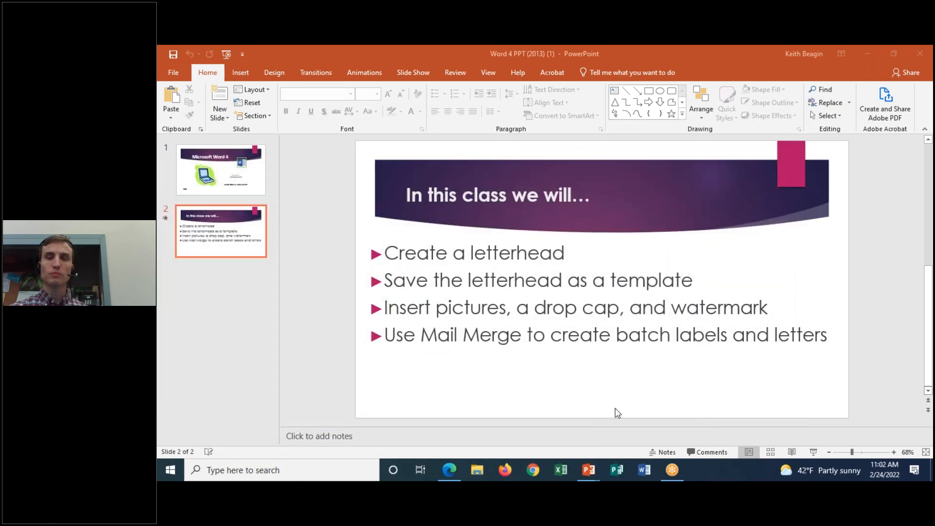
Reopen Word in a maximized window and create a new document from the personal template "Oh So Sweet Template"
left_click(653, 473)
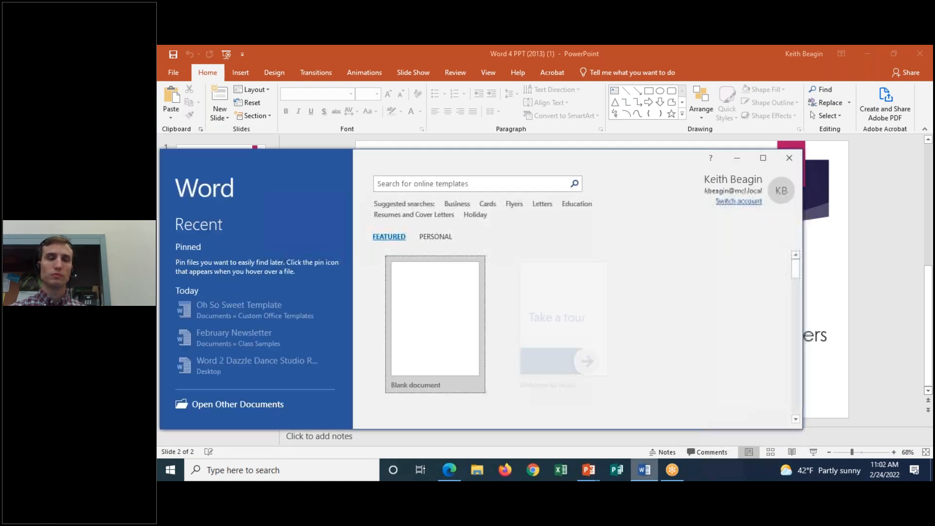
left_click(774, 153)
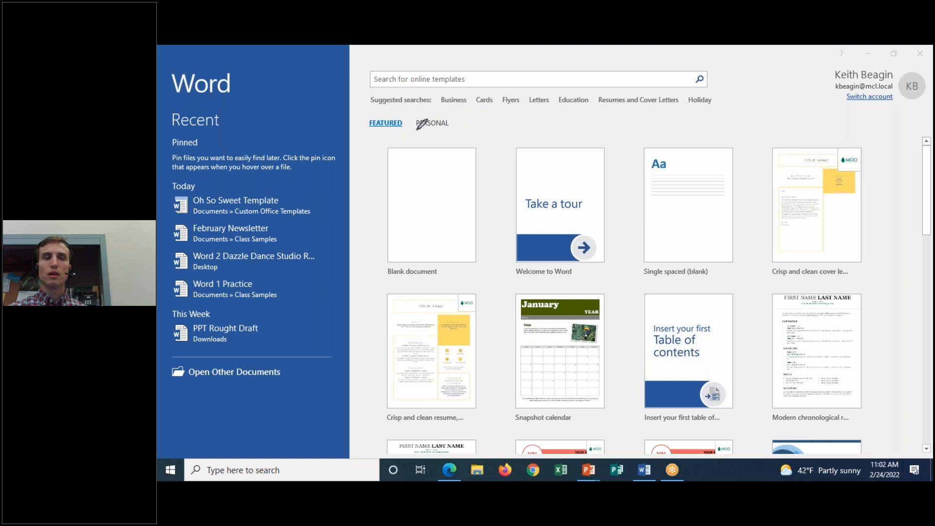
mouse_move(419, 130)
left_mouse_down()
mouse_move(475, 122)
mouse_move(433, 113)
mouse_move(403, 124)
mouse_move(445, 135)
left_mouse_up()
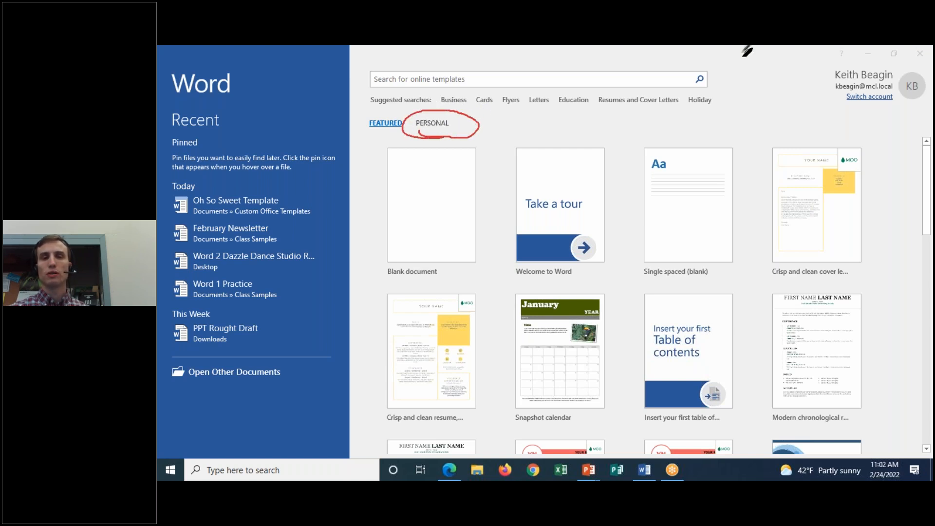
left_click(676, 51)
left_click(676, 65)
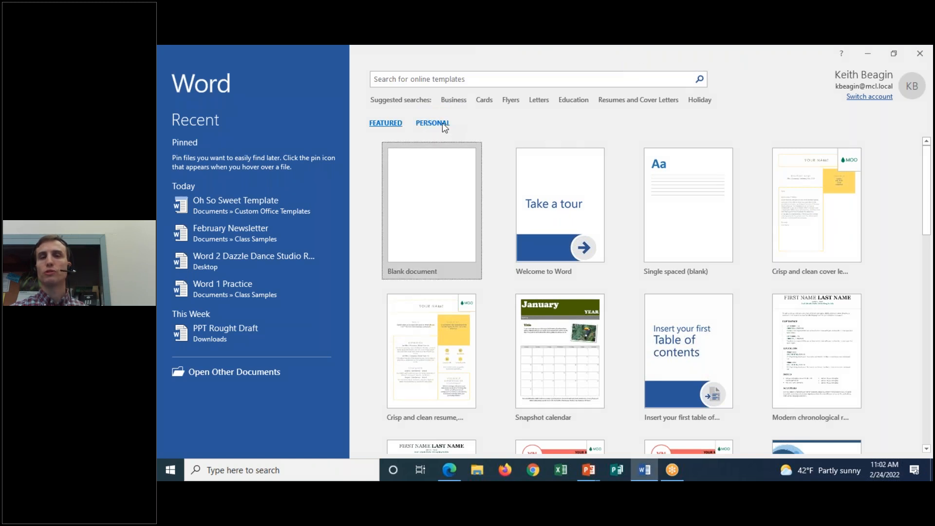
left_click(442, 123)
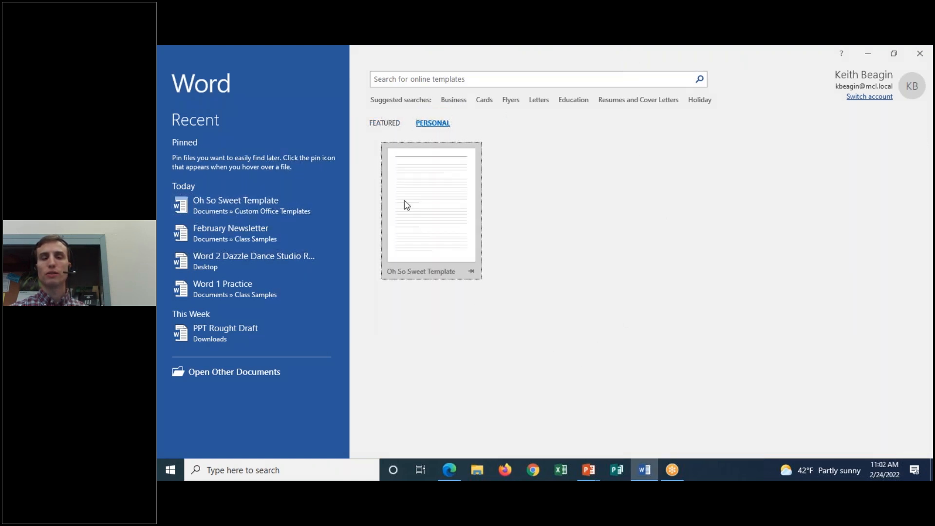
left_click(427, 177)
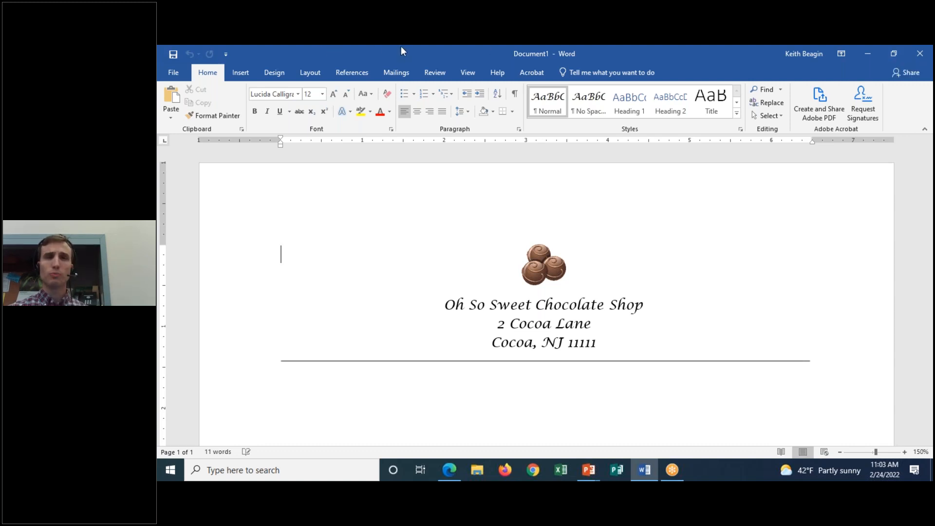
left_click(157, 45)
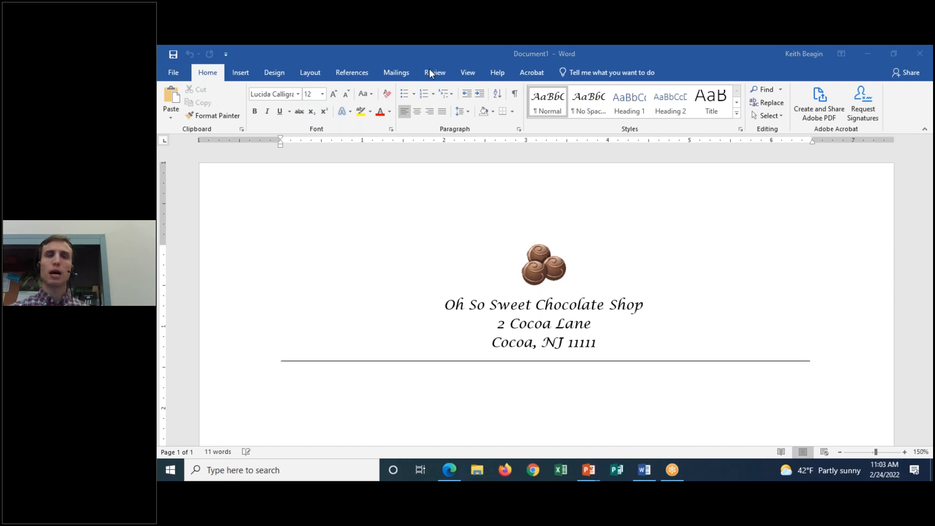
mouse_move(492, 68)
left_mouse_down()
mouse_move(575, 73)
mouse_move(596, 47)
mouse_move(506, 70)
left_mouse_up()
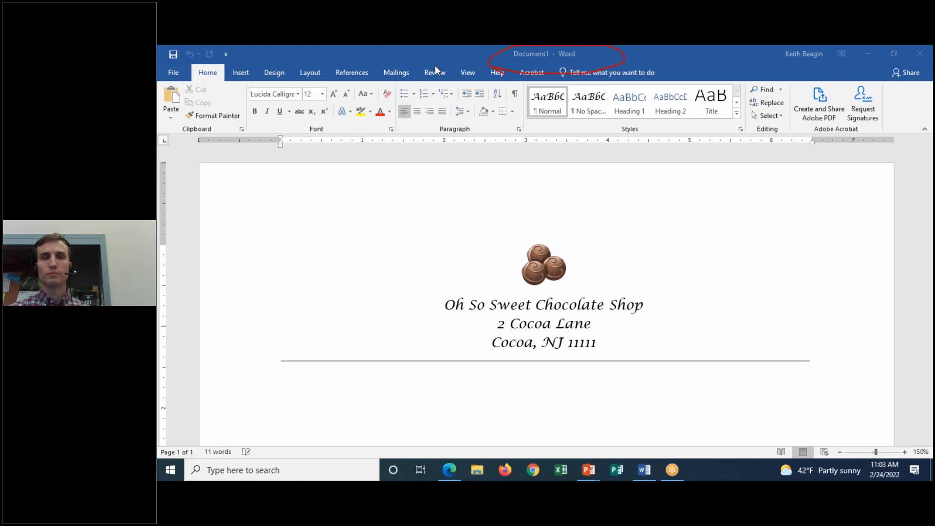
left_click(487, 51)
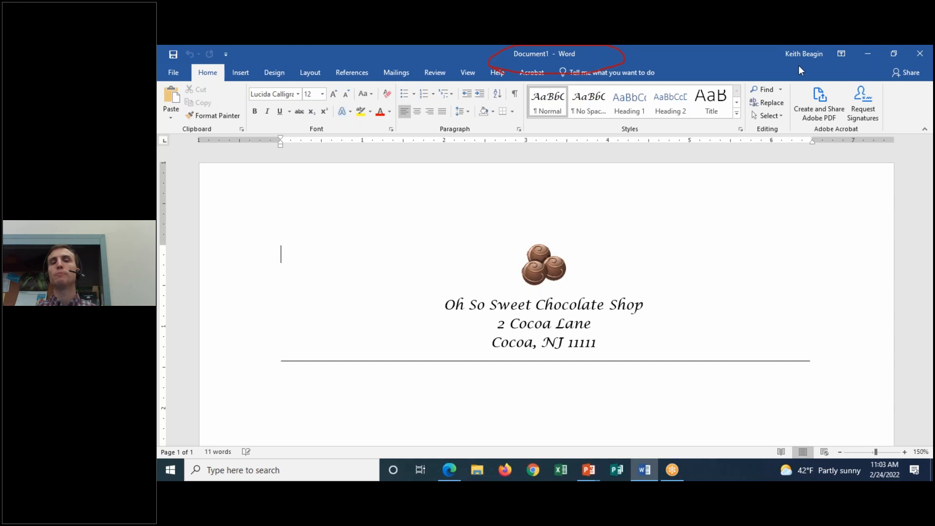
Try placing the insertion point on a blank line just below the letterhead's horizontal rule
left_click(456, 45)
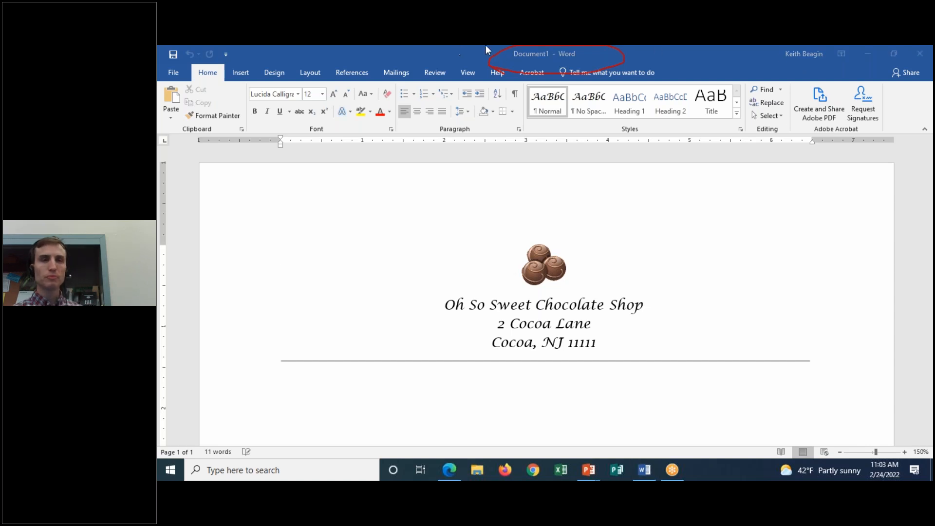
left_click(443, 126)
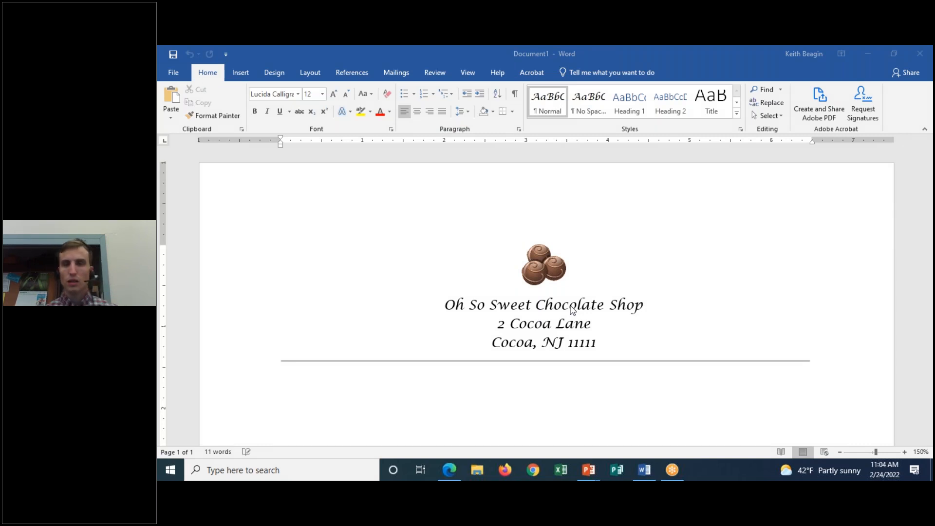
scroll(263, 317, "down", 3)
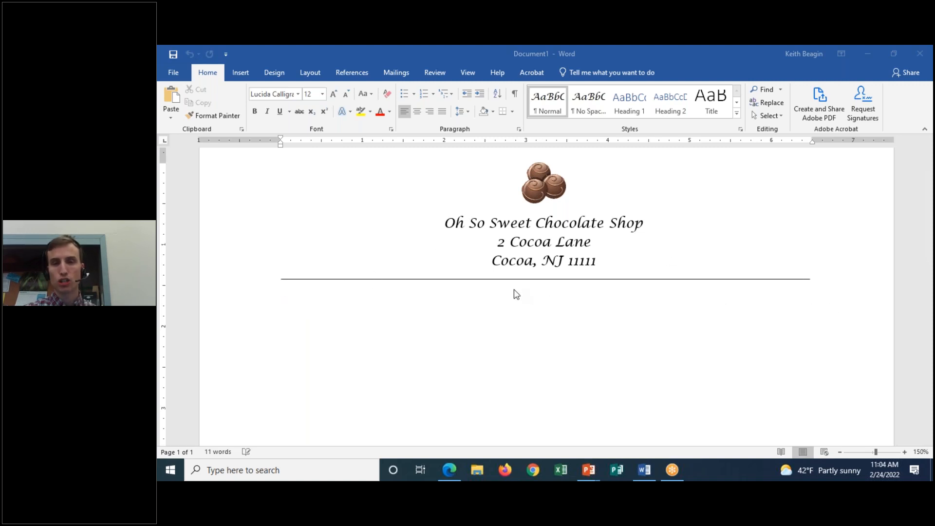
left_click(287, 300)
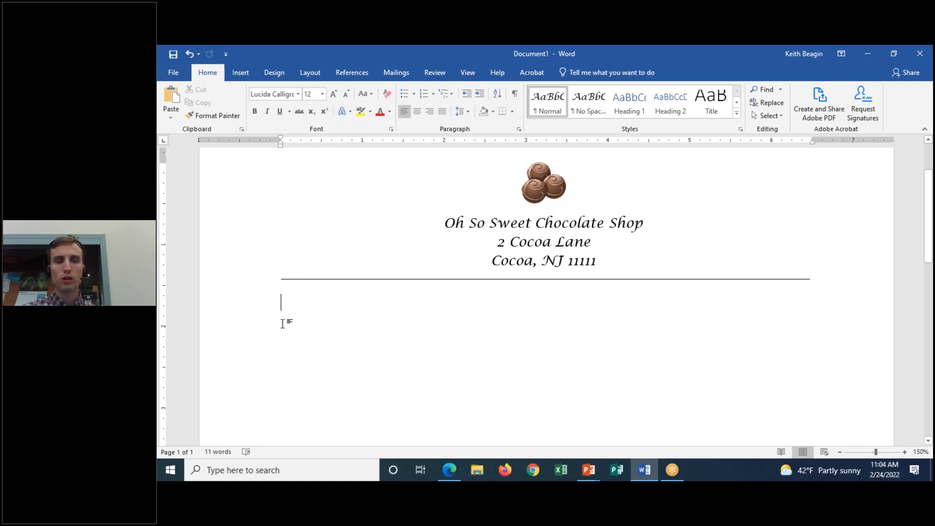
key("ctrl+z")
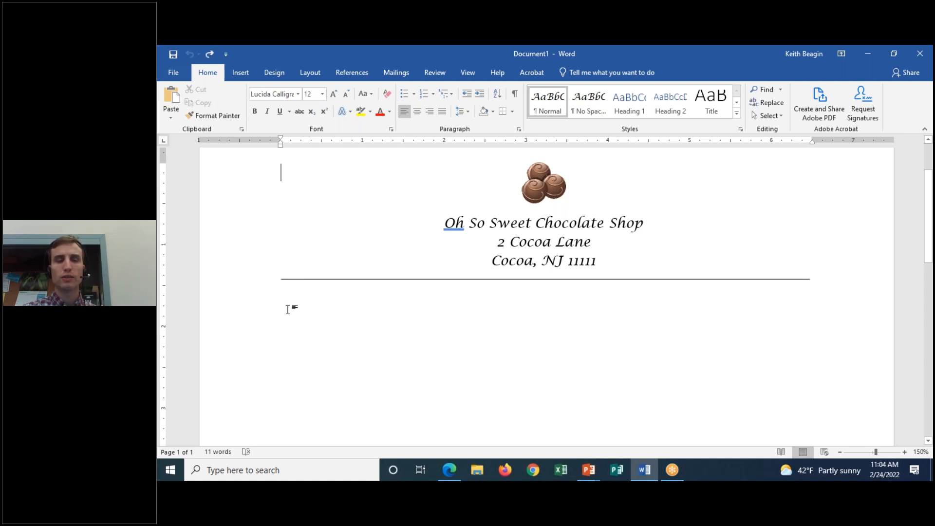
key("ctrl+y")
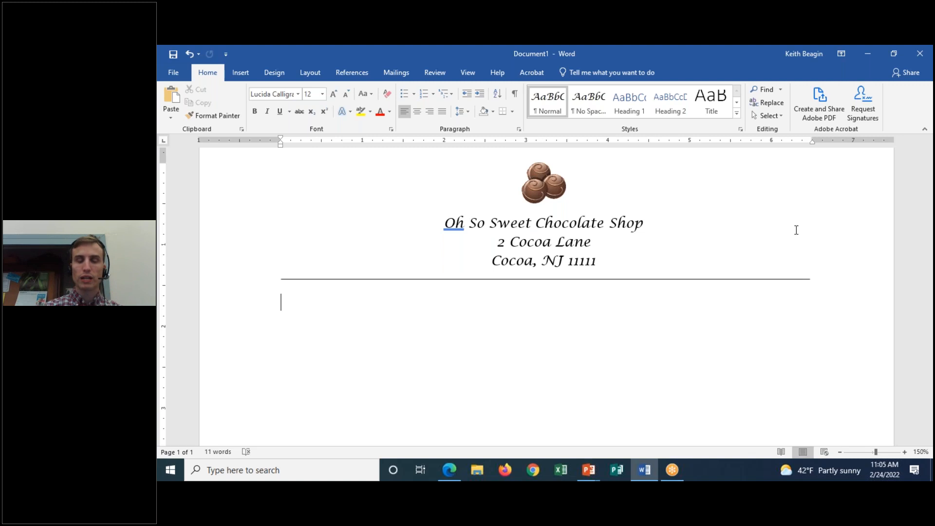
left_click(921, 244)
Write "You are invited to the 2nd Annual Chocolate Affair:" at the margin just below the letterhead's horizontal rule
left_click(906, 454)
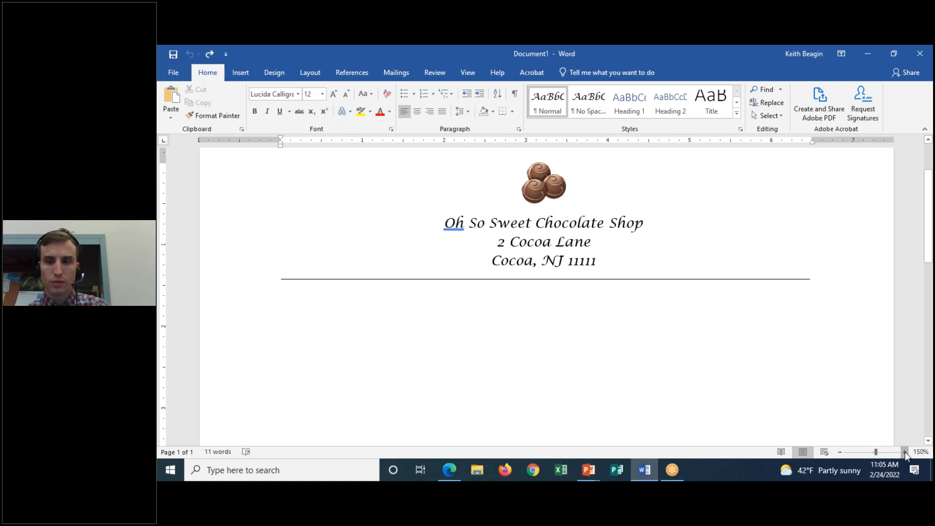
left_click(905, 451)
left_click(905, 453)
left_click(292, 320)
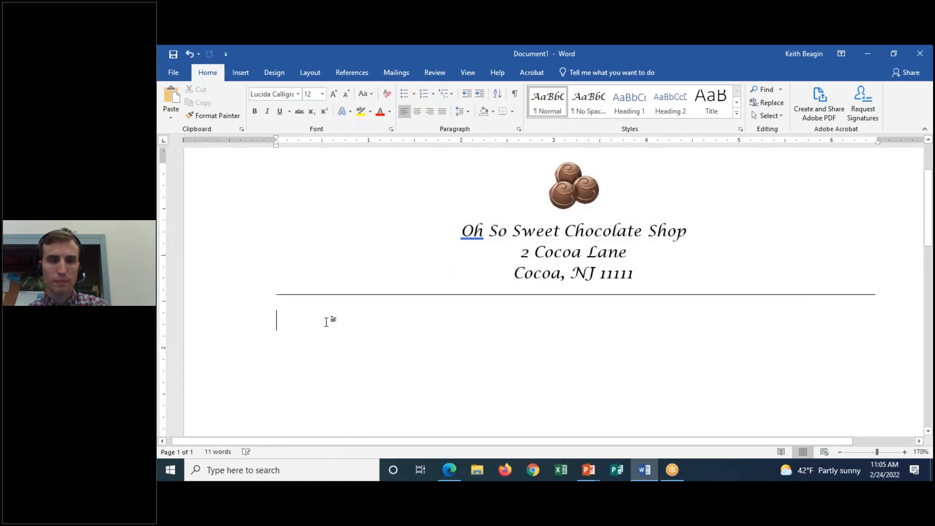
type("You are invited to the")
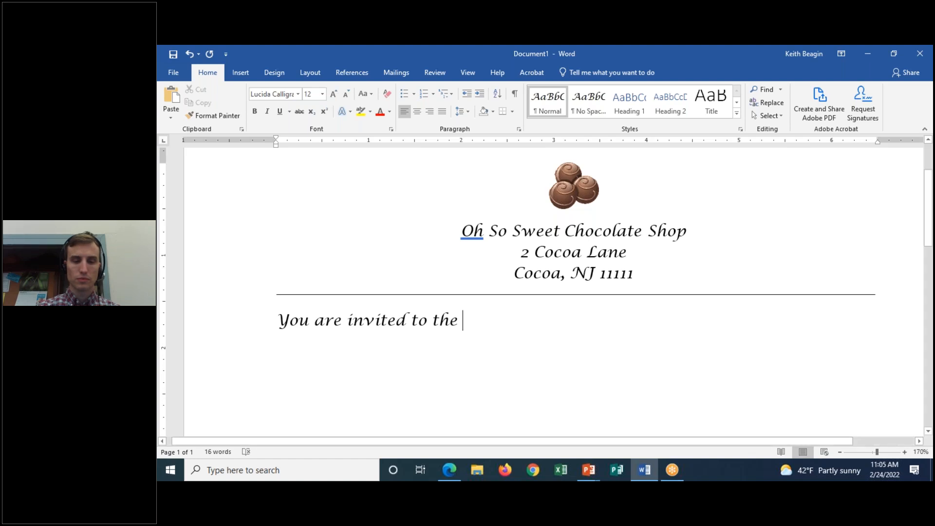
type("2")
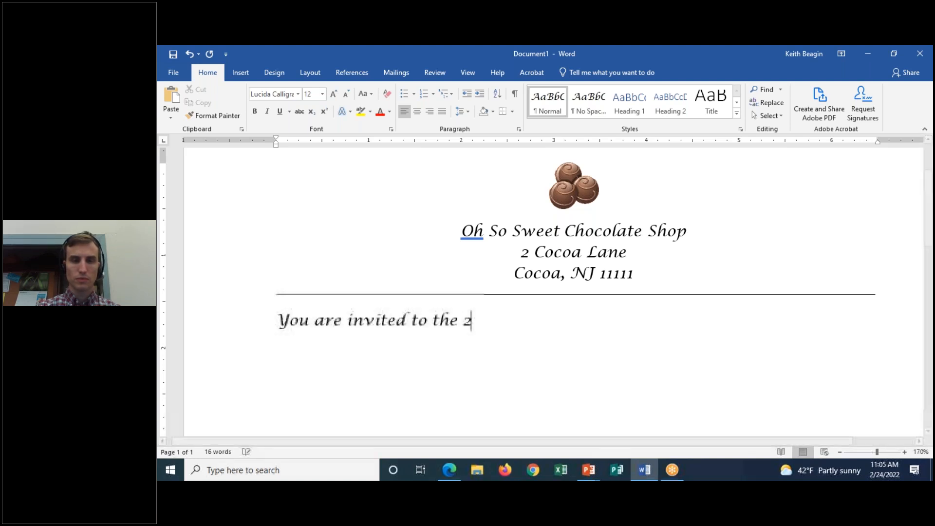
type("nd Ann")
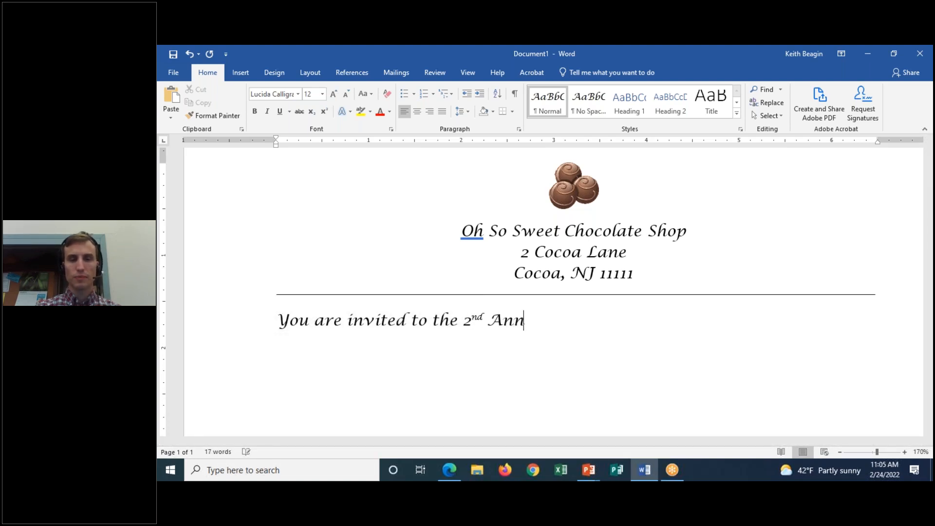
type("ual Chocolate Affair")
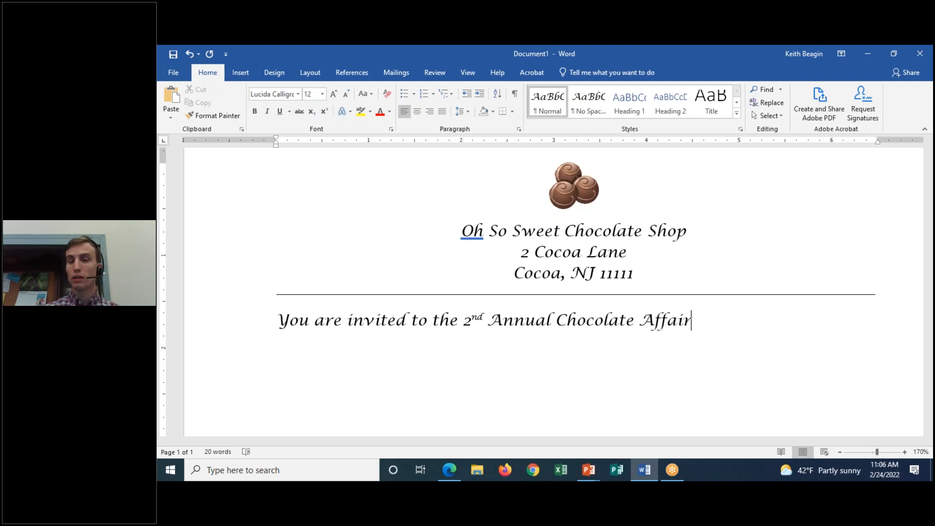
type(": ")
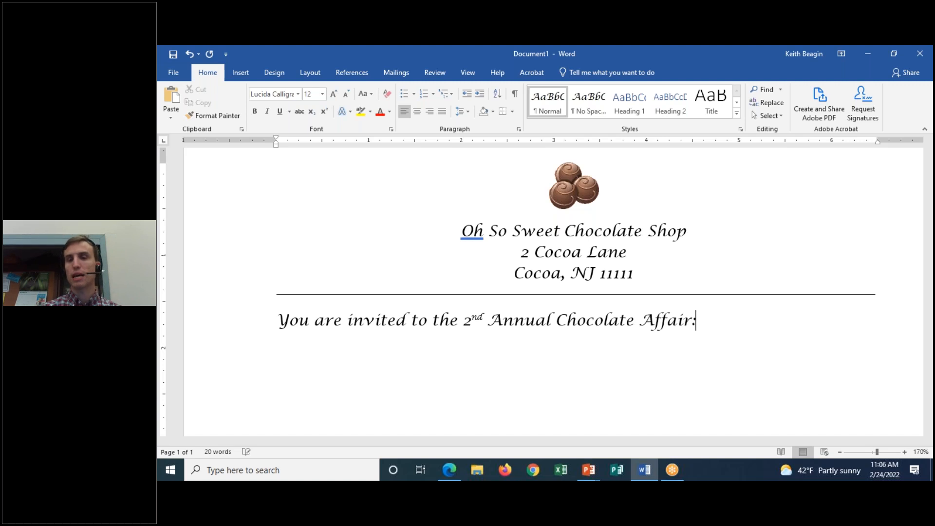
Continue the invitation sentence with "an Epicurean Evening of Decadent Desserts!"
type("a")
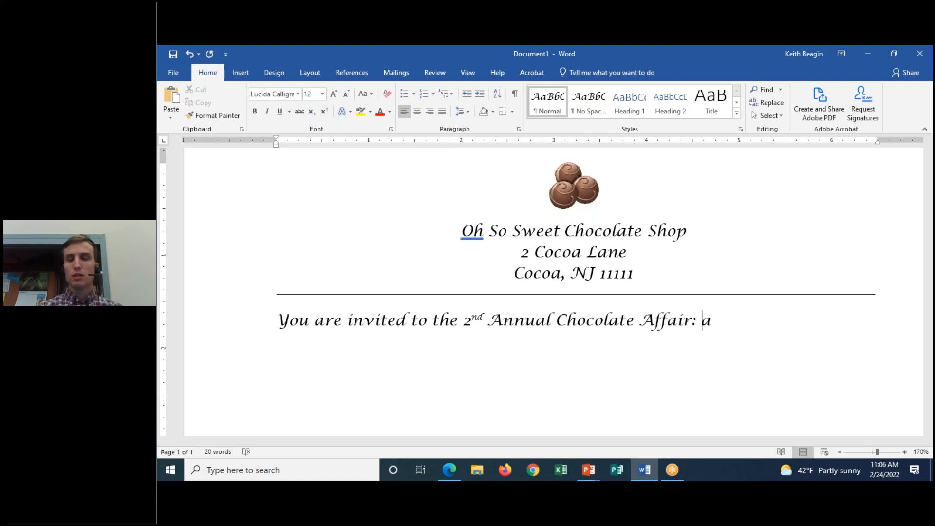
type("n Epicurean Evnin")
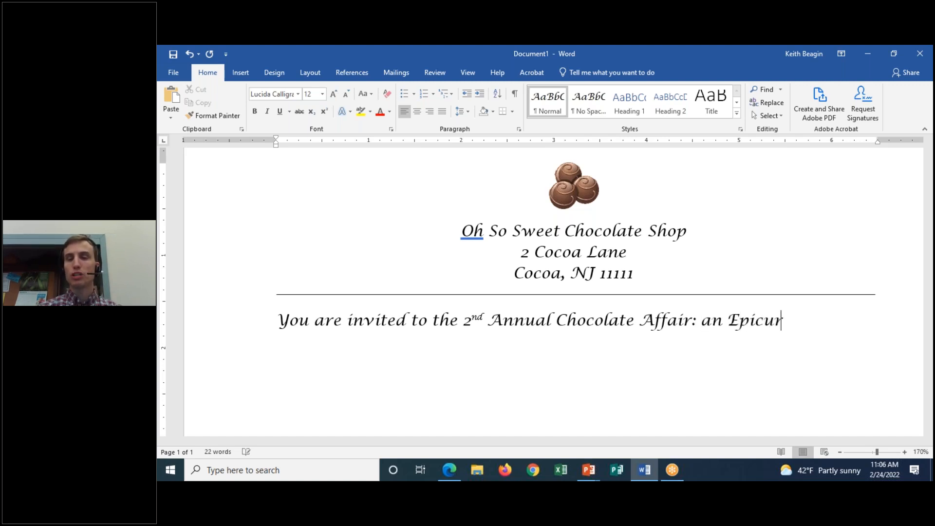
key("BackSpace")
key("BackSpace")
key("BackSpace")
type("ening of Decadent De")
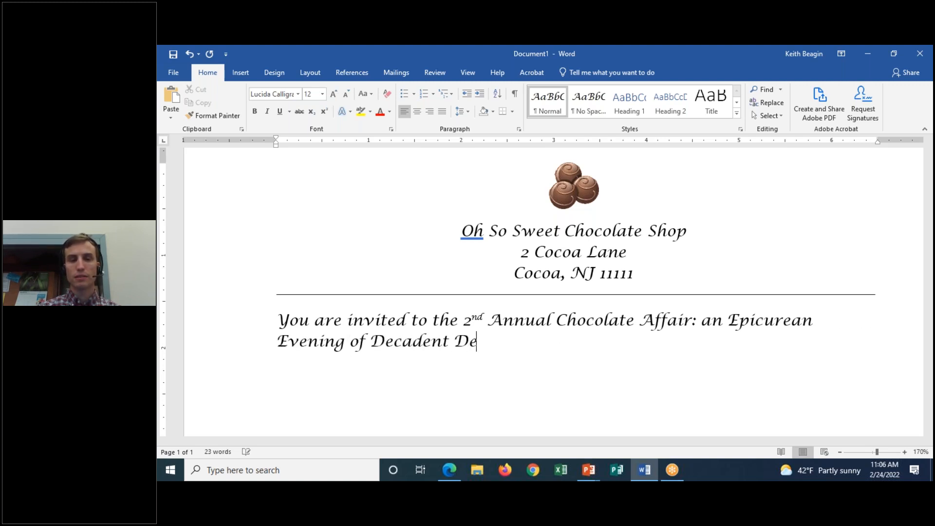
type("sserts!")
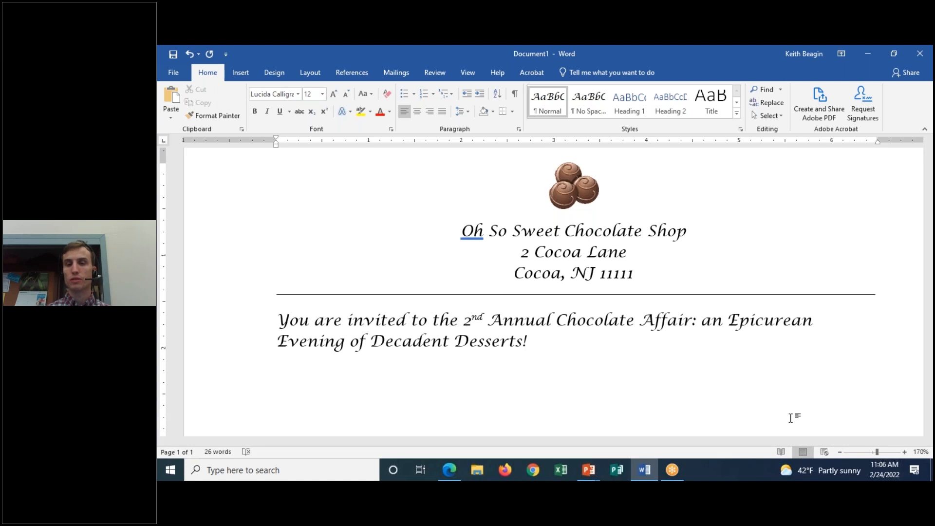
Capitalize the word "an" before "Epicurean" in the invitation sentence
left_click(711, 323)
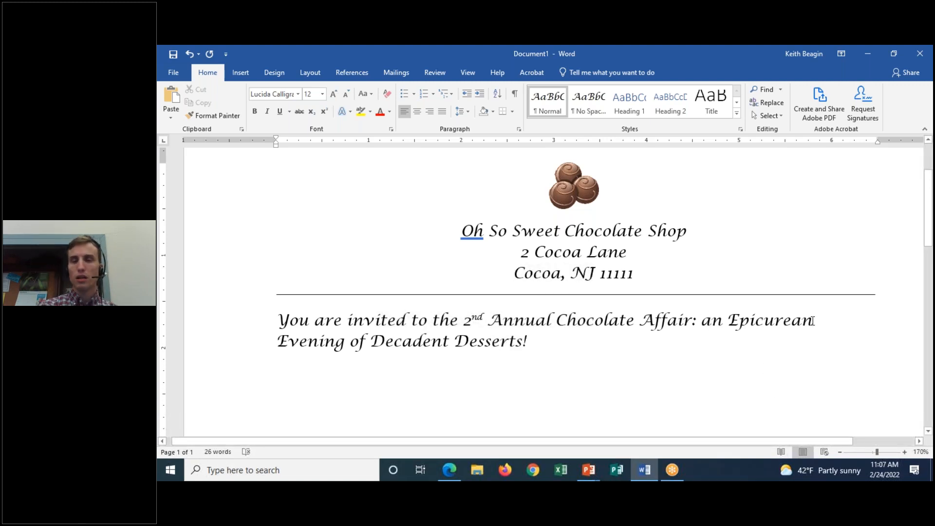
key("BackSpace")
type("A")
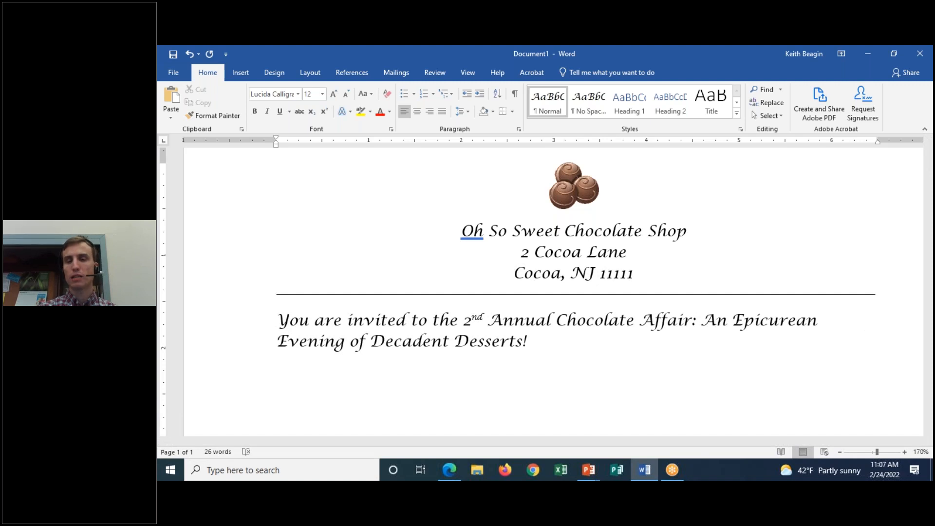
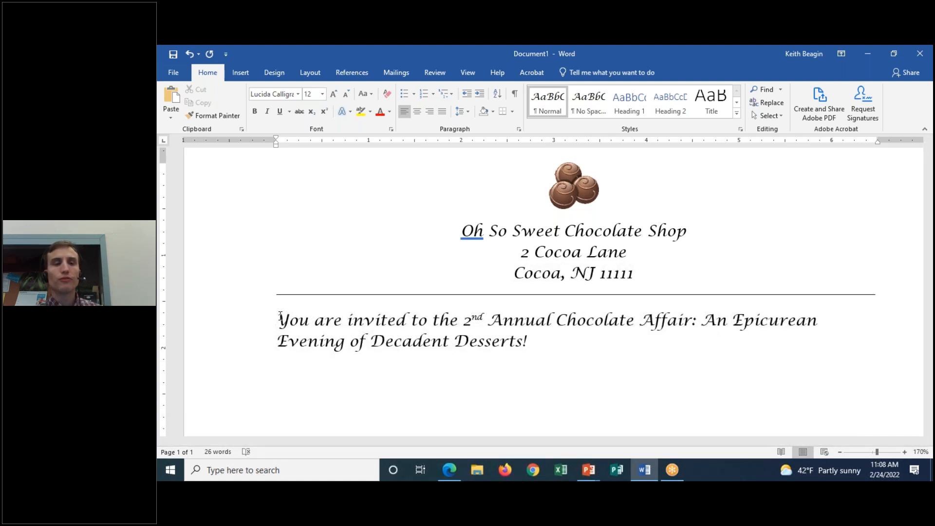
Try to apply a Dropped drop cap to the opening "Y" of the invitation sentence
left_click_drag(278, 320, 289, 320)
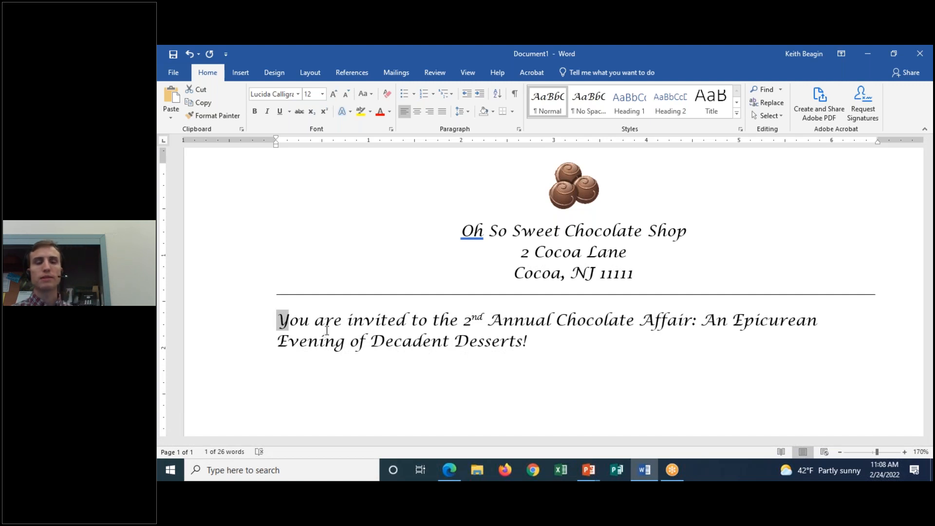
left_click(242, 73)
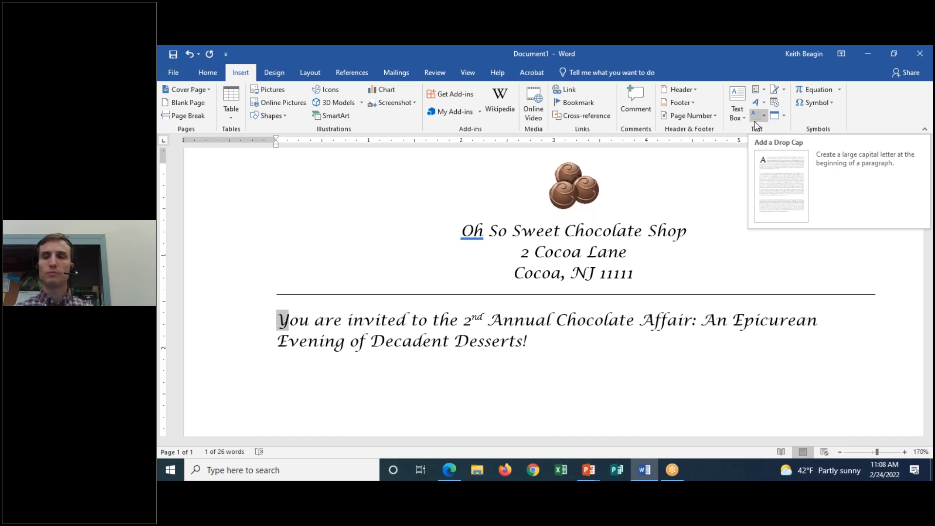
left_click(291, 325)
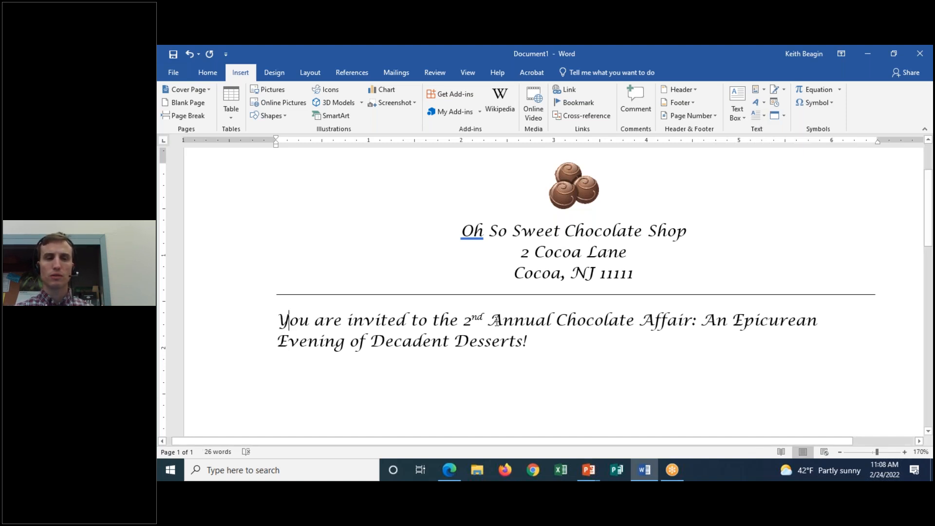
left_click(273, 322)
left_click(761, 116)
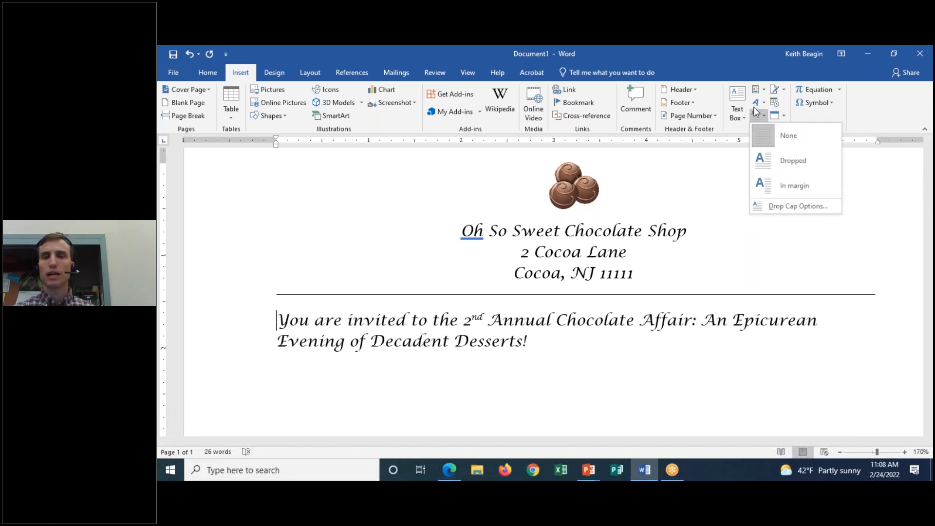
left_click(765, 112)
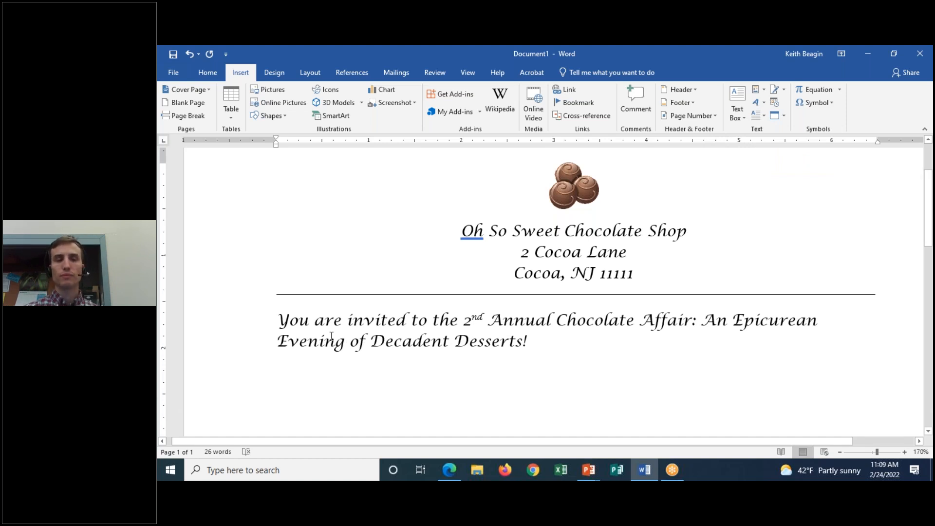
left_click(764, 115)
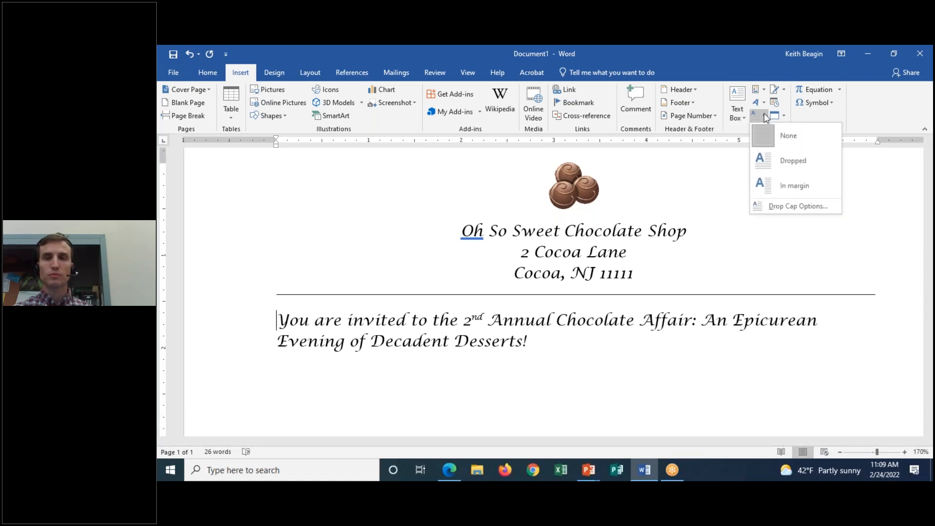
left_click(778, 161)
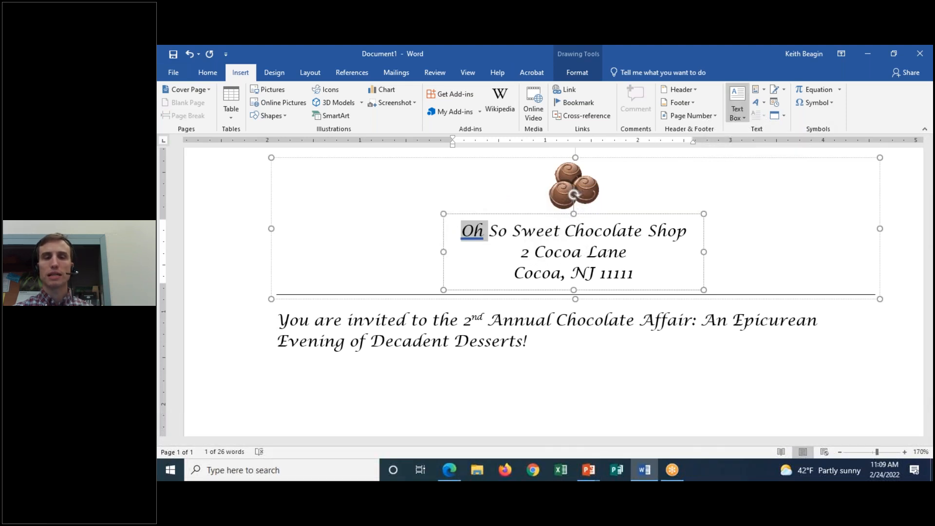
Reselect the sentence's opening "Y" and preview the available drop cap styles on it
left_click(273, 318)
left_click(289, 321)
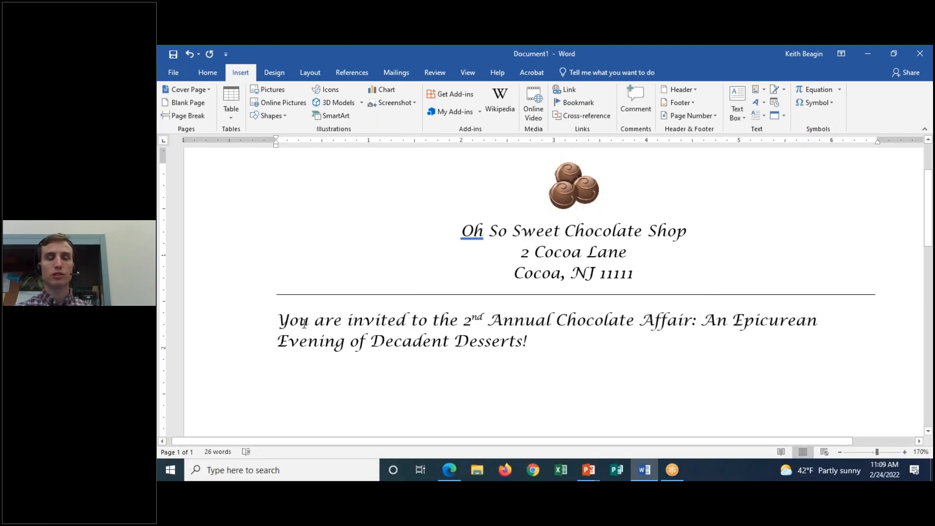
left_click(281, 320)
left_click_drag(289, 338, 279, 339)
left_click(764, 115)
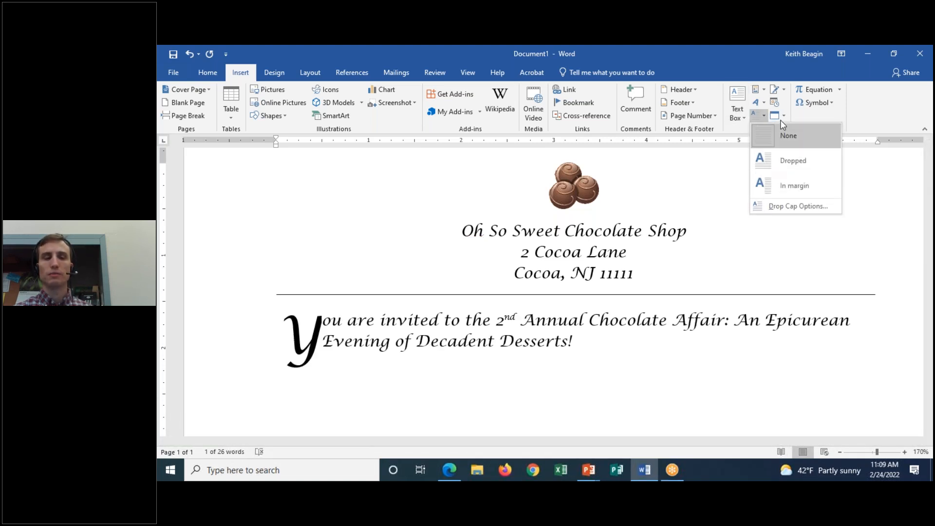
left_click(766, 116)
Apply an In margin drop cap to the "Y" that begins the invitation paragraph
left_click(281, 316)
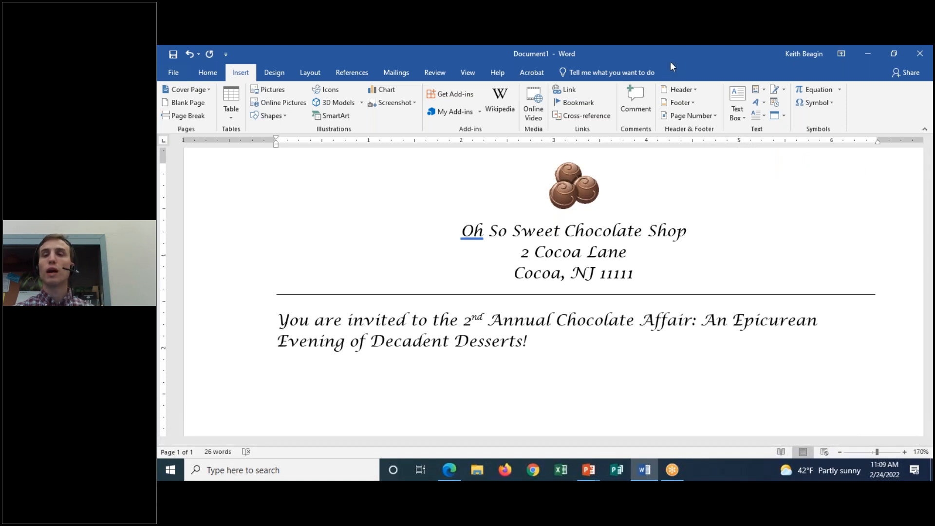
left_click(764, 117)
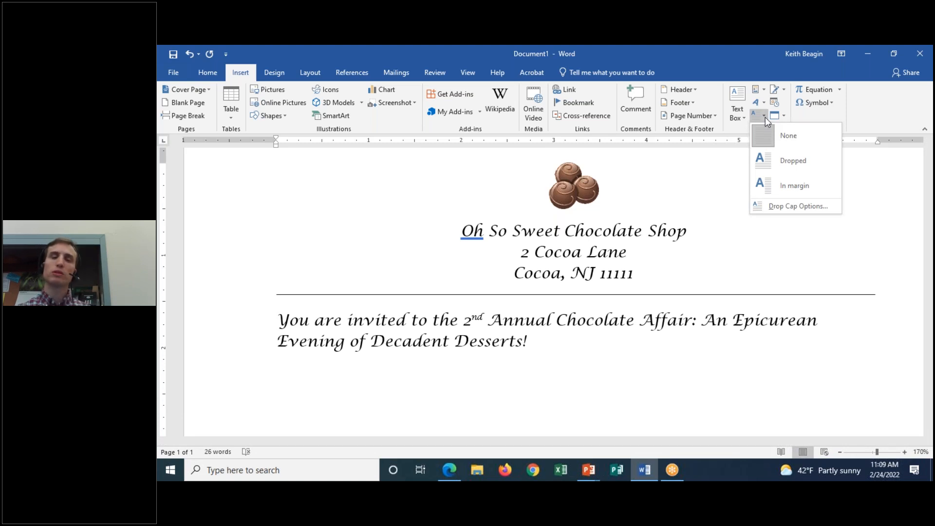
left_click(781, 181)
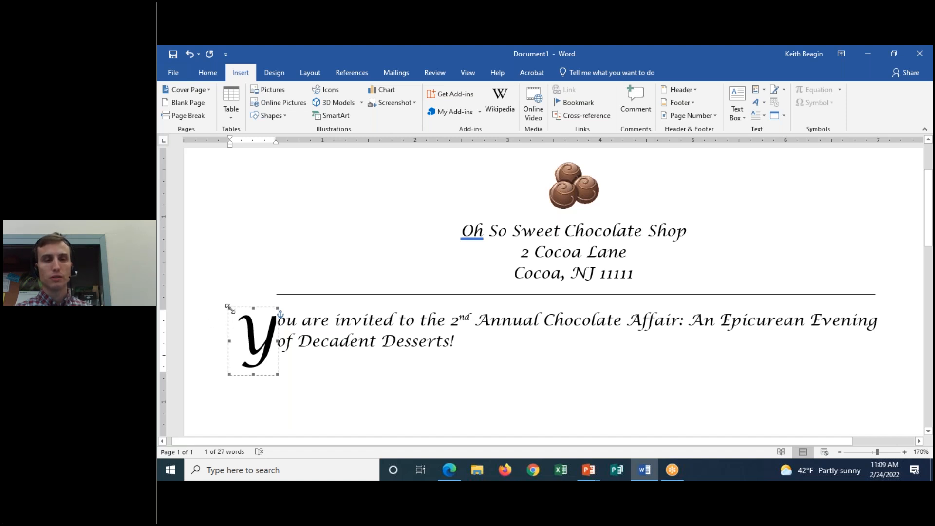
Try enlarging the "Y" drop cap outward from its upper corner, and undo the resize
left_click_drag(230, 308, 208, 273)
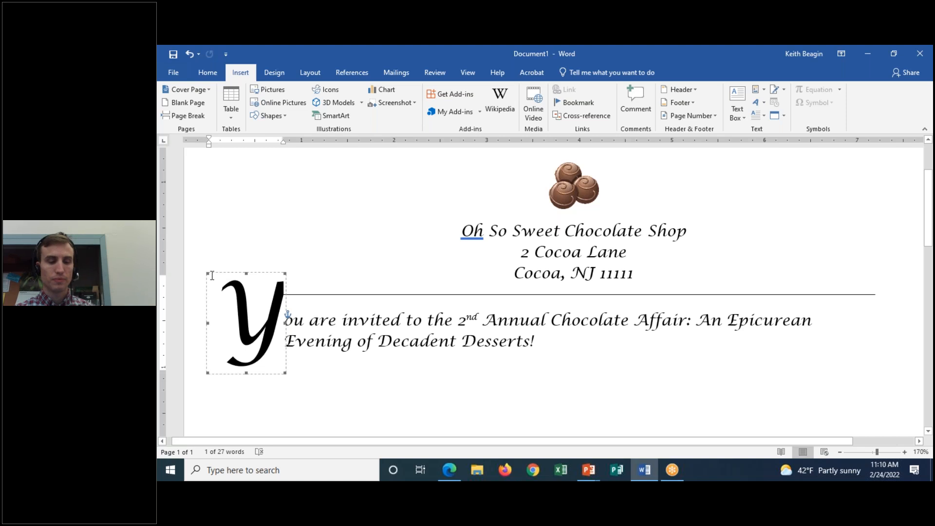
key("ctrl+z")
key("ctrl+z")
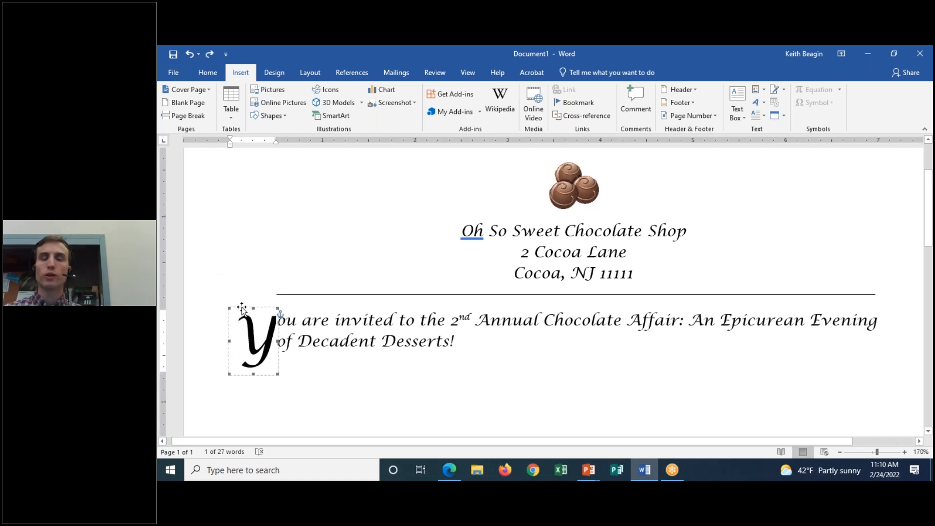
Move the "Y" drop cap frame up above the invitation text, beside the letterhead address
left_click_drag(242, 308, 248, 224)
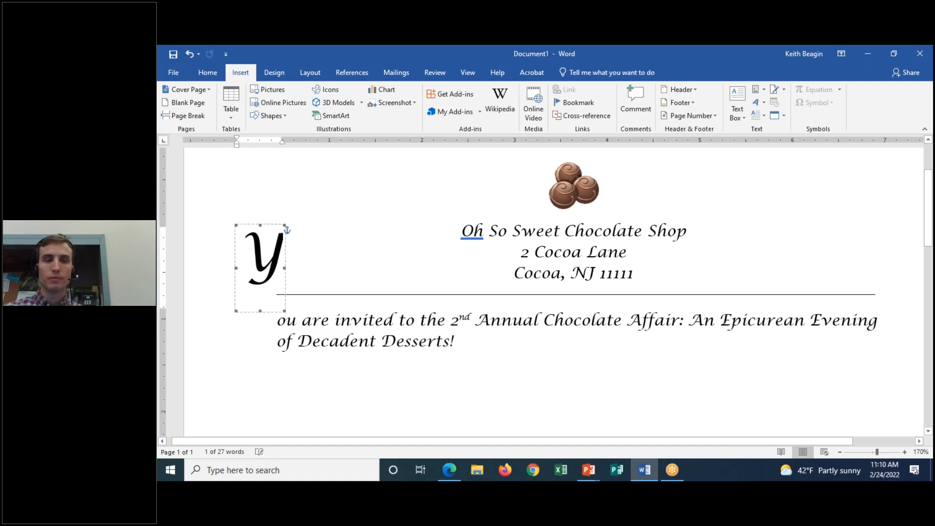
Undo the move of the "Y" drop cap frame and place the cursor after "Desserts!"
key("ctrl+z")
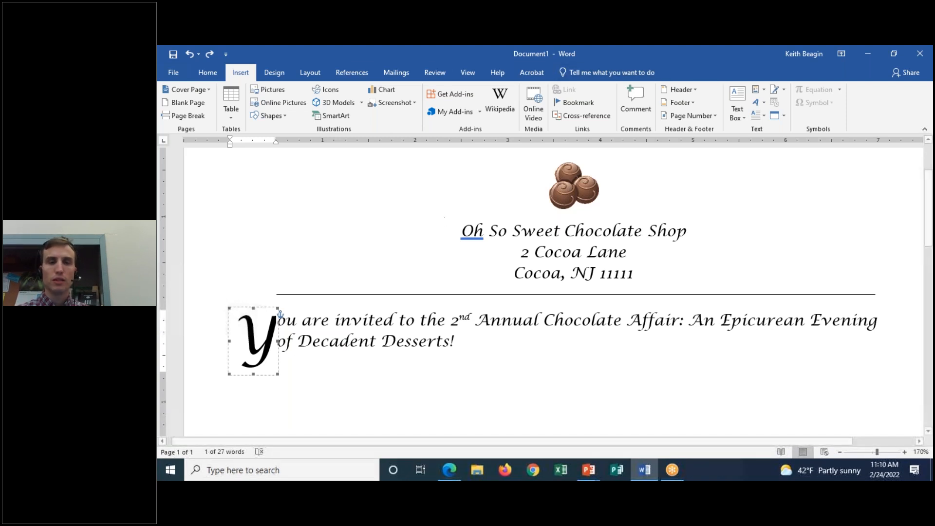
left_click(465, 350)
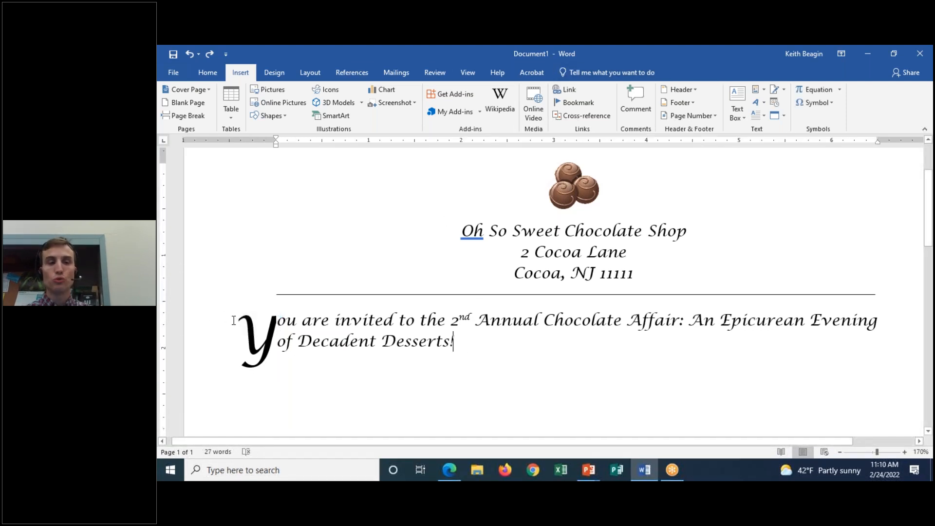
left_click(234, 321)
left_click(461, 342)
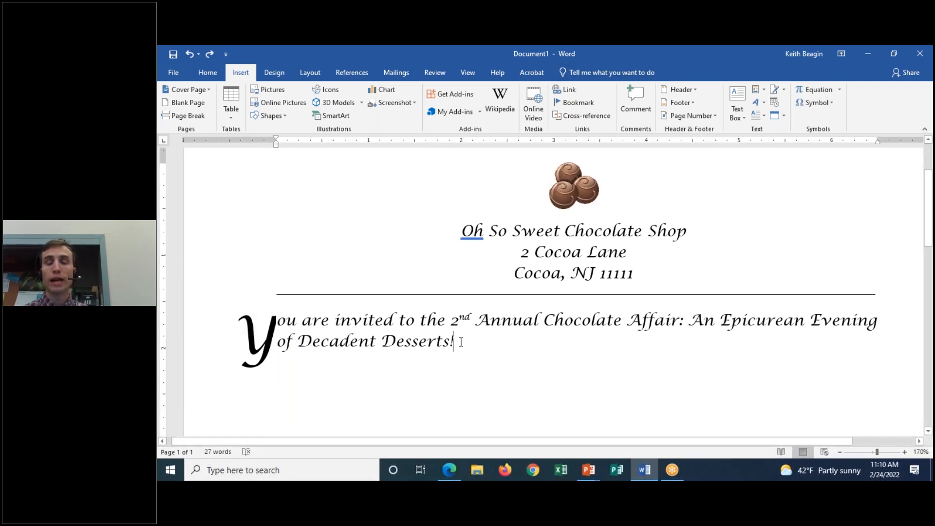
Save the document as "2nd Annual Chocolate Affair" in the Class Samples folder within Documents
left_click(165, 71)
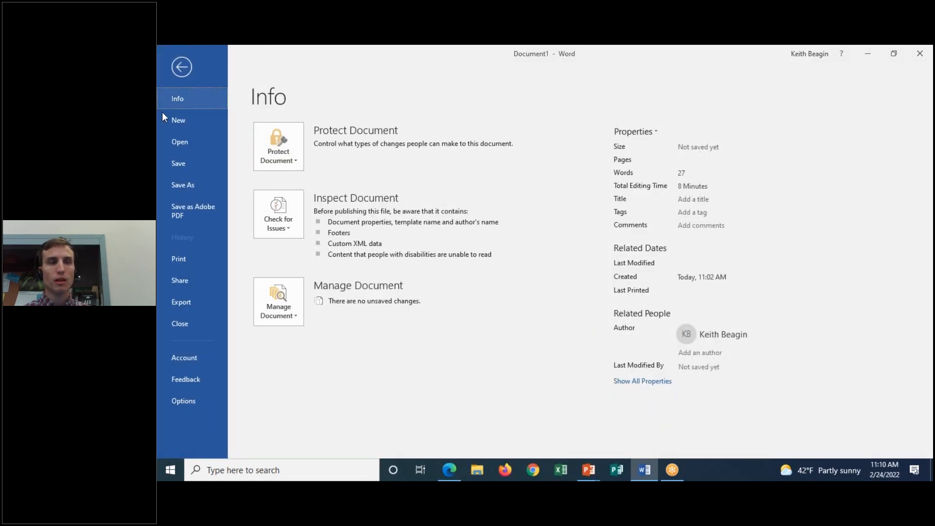
left_click(188, 183)
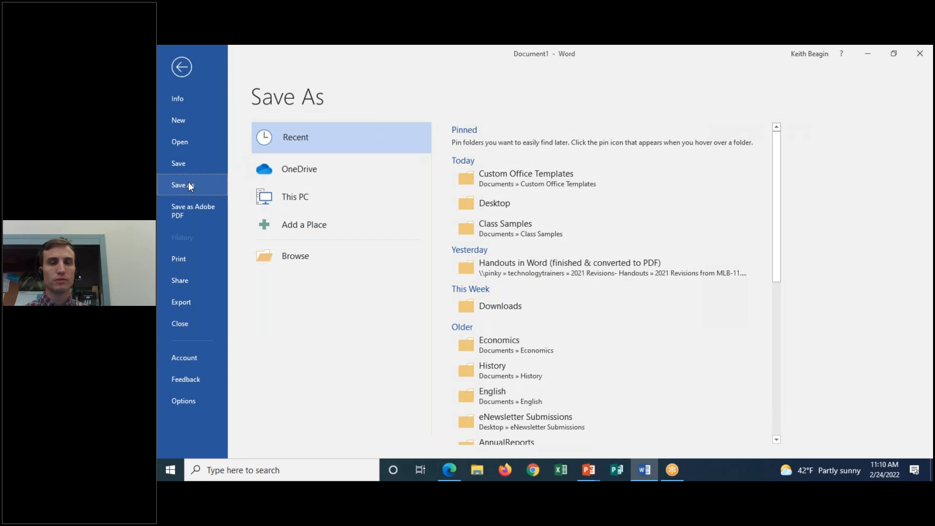
left_click(293, 203)
left_click(283, 255)
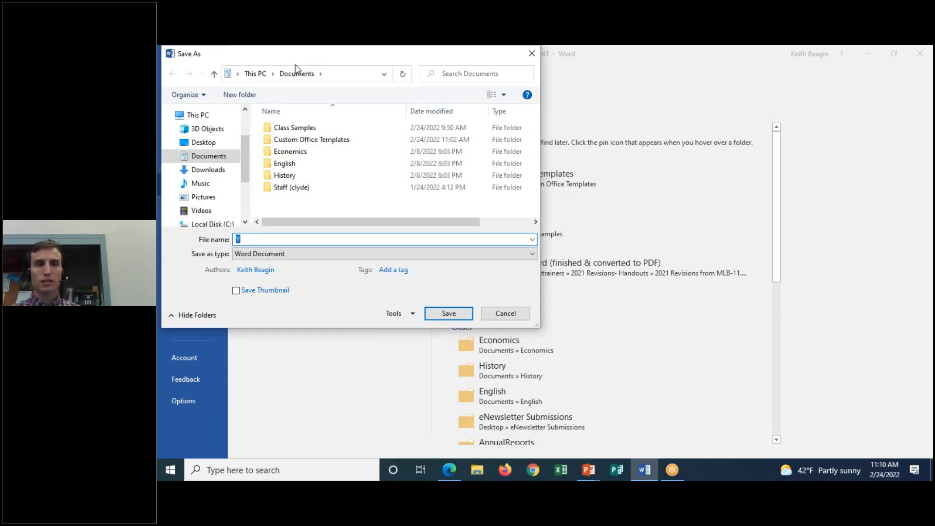
left_click(254, 240)
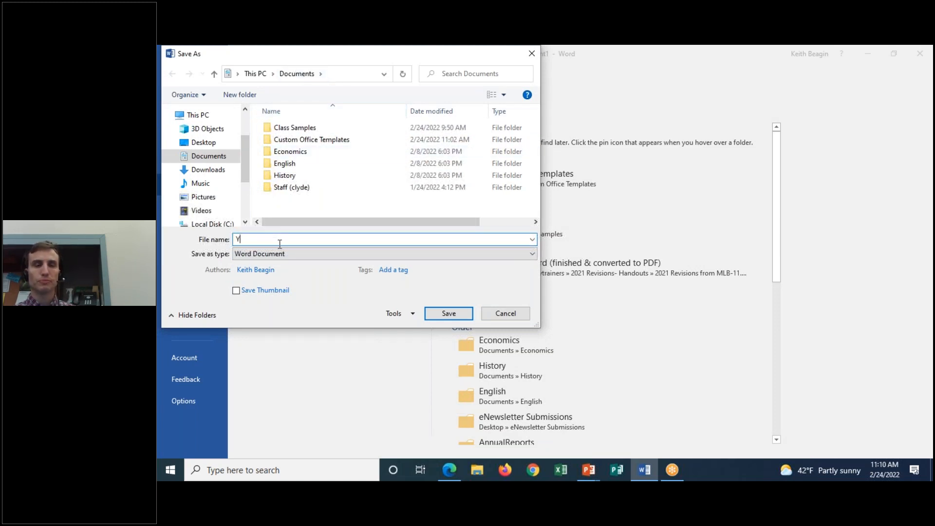
double_click(303, 129)
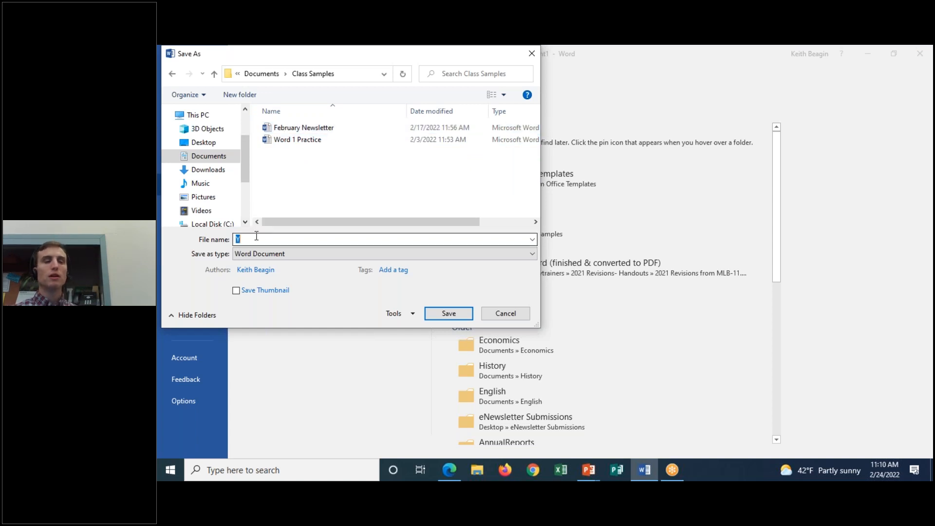
type("2nd Annual Chocolate Affair")
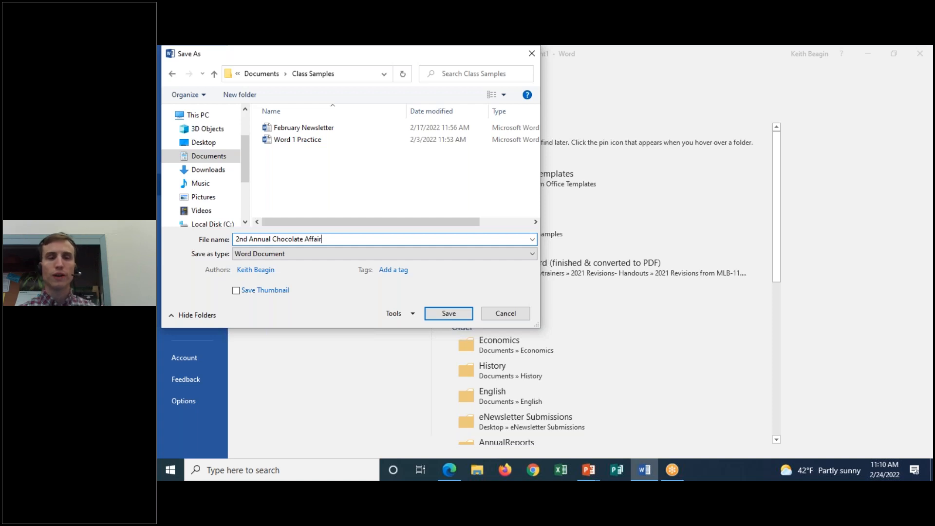
left_click(449, 316)
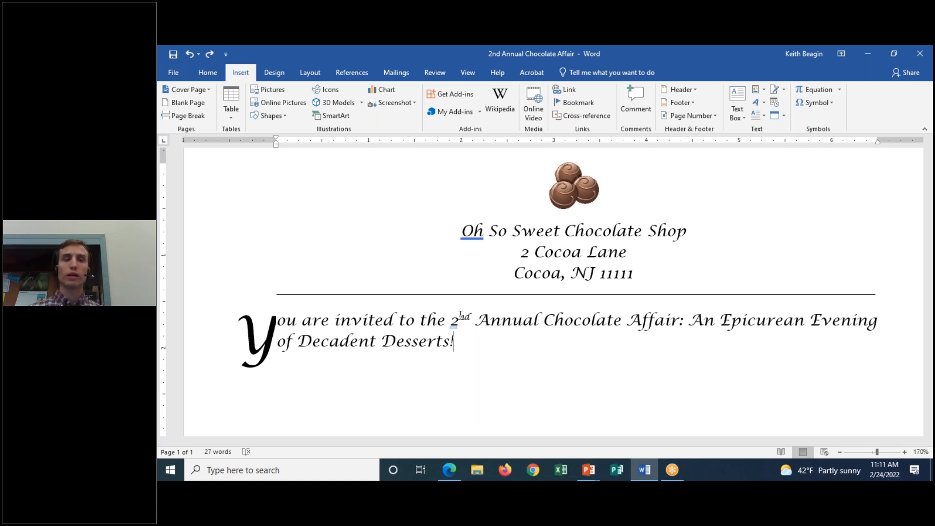
Start a custom watermark for the page and choose the text watermark type
left_click(282, 71)
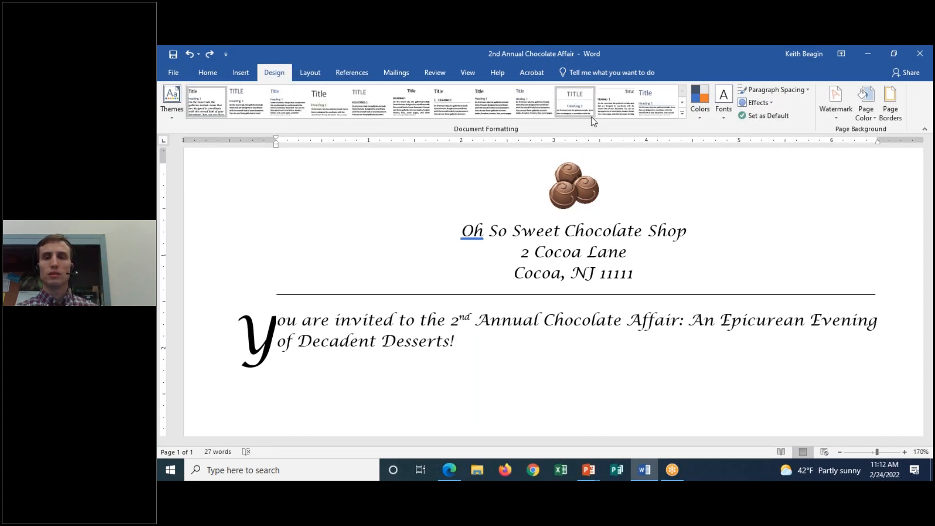
left_click(845, 125)
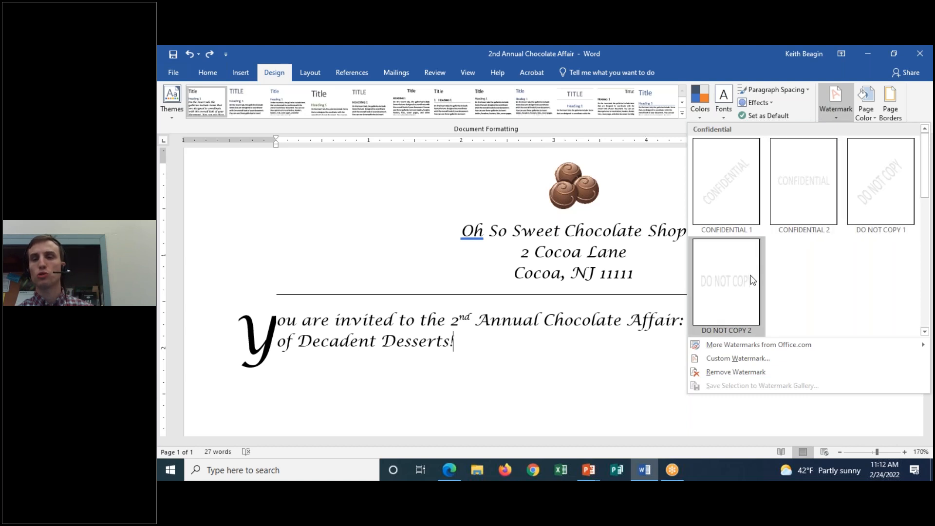
left_click(731, 362)
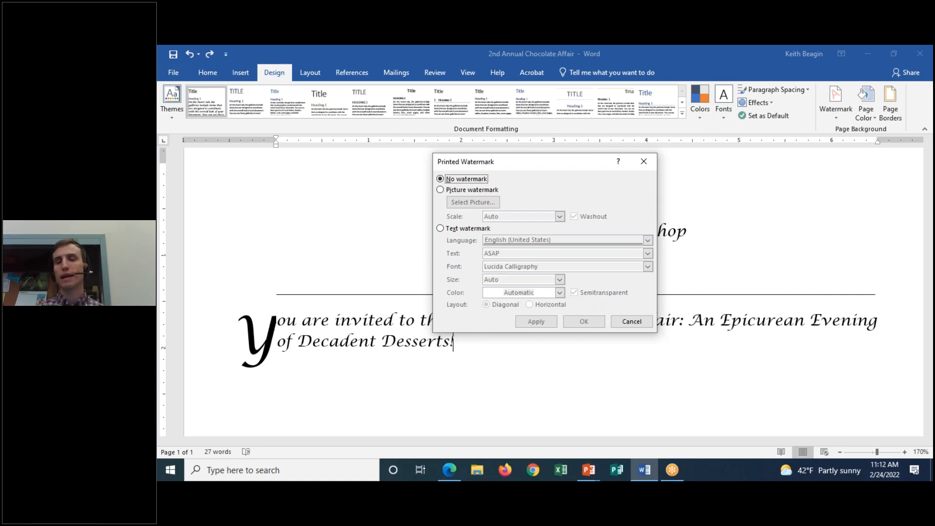
left_click(441, 229)
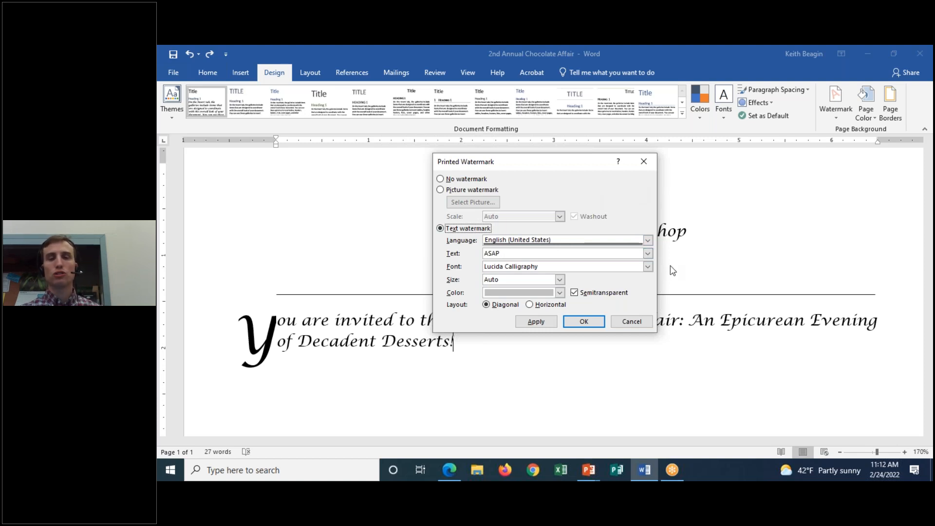
Check the preset watermark wordings and enter RSVP as the watermark text
left_click(648, 254)
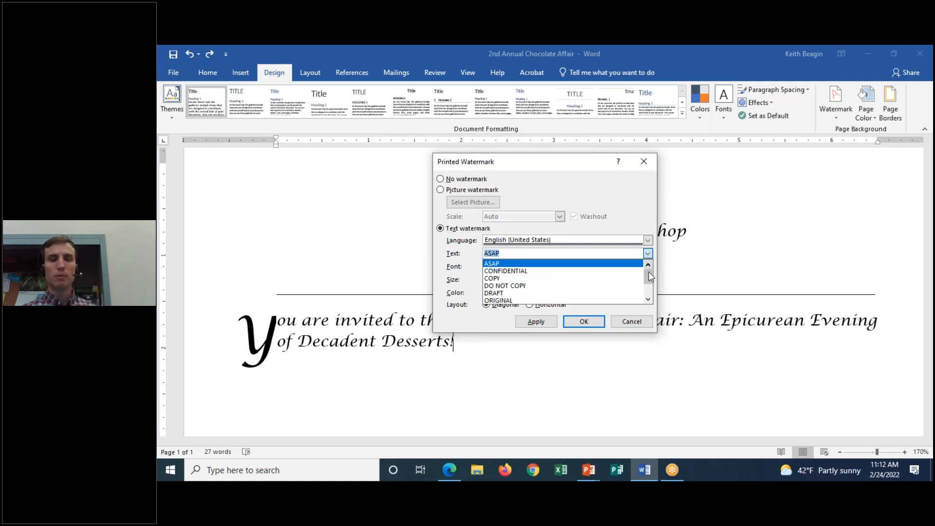
mouse_move(649, 280)
left_mouse_down()
mouse_move(649, 289)
mouse_move(650, 274)
left_mouse_up()
left_click(546, 264)
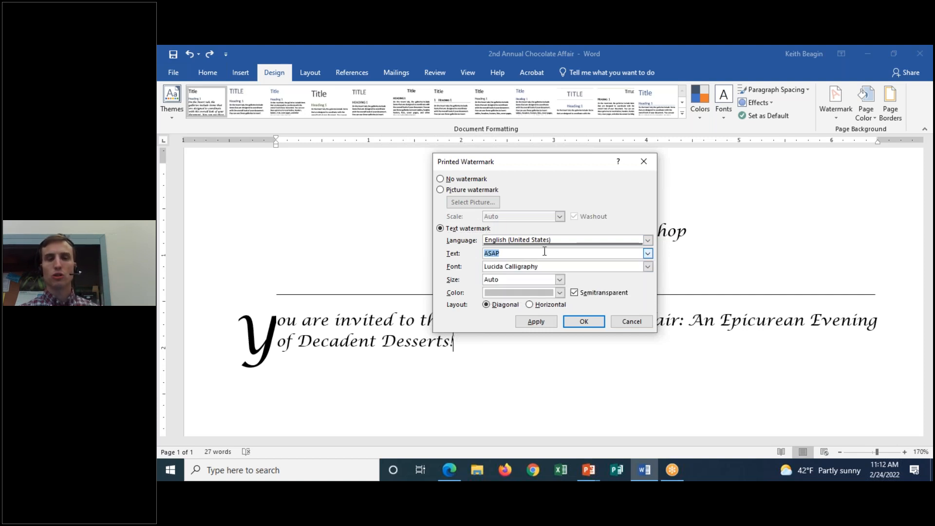
left_click(648, 254)
left_click(648, 253)
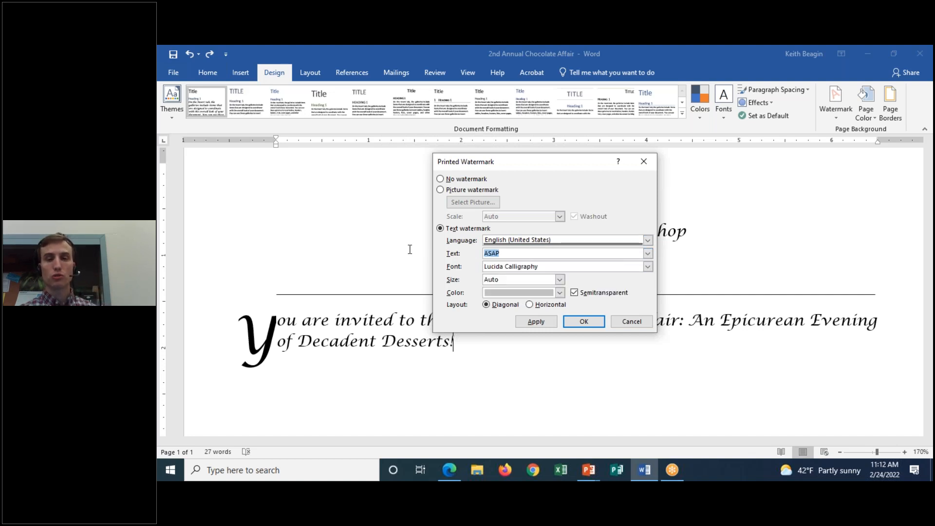
type("R")
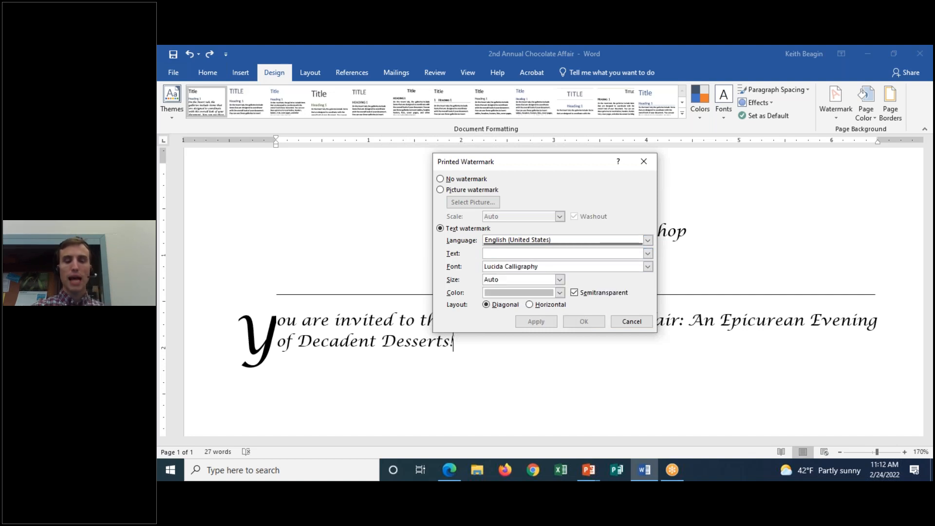
type("SVP")
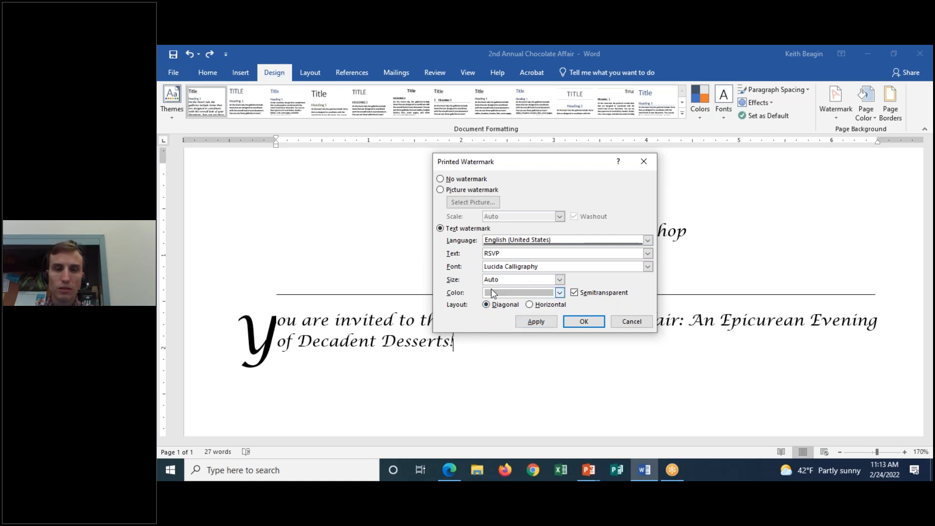
Apply the diagonal, semitransparent RSVP watermark to the document and close the watermark settings
left_click(560, 294)
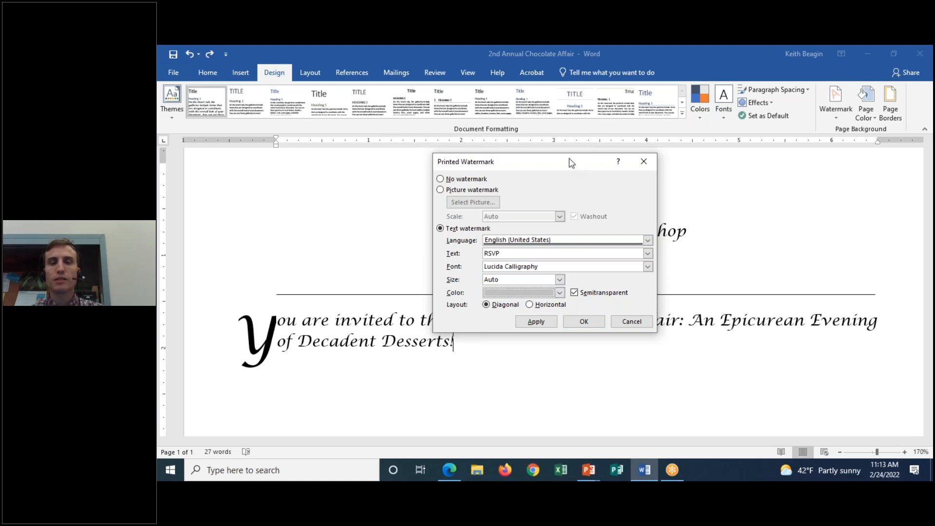
left_click_drag(572, 163, 788, 113)
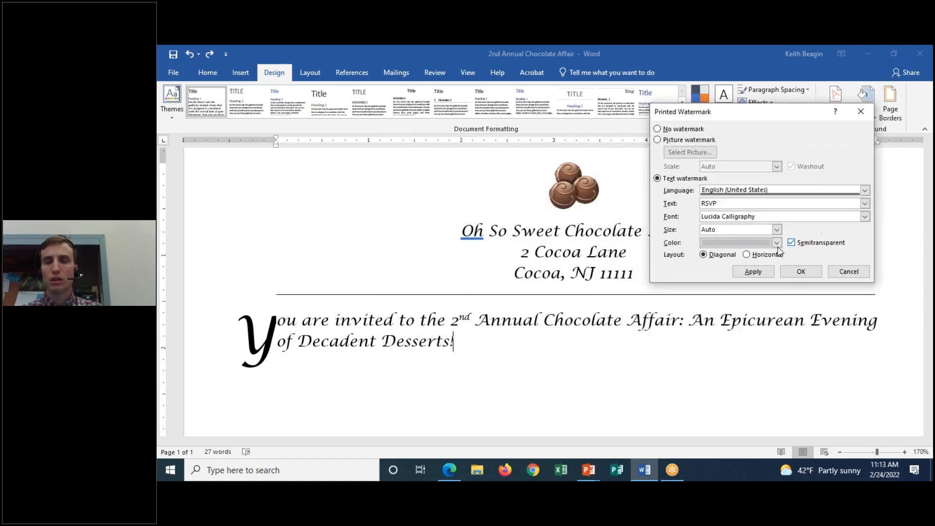
left_click(758, 274)
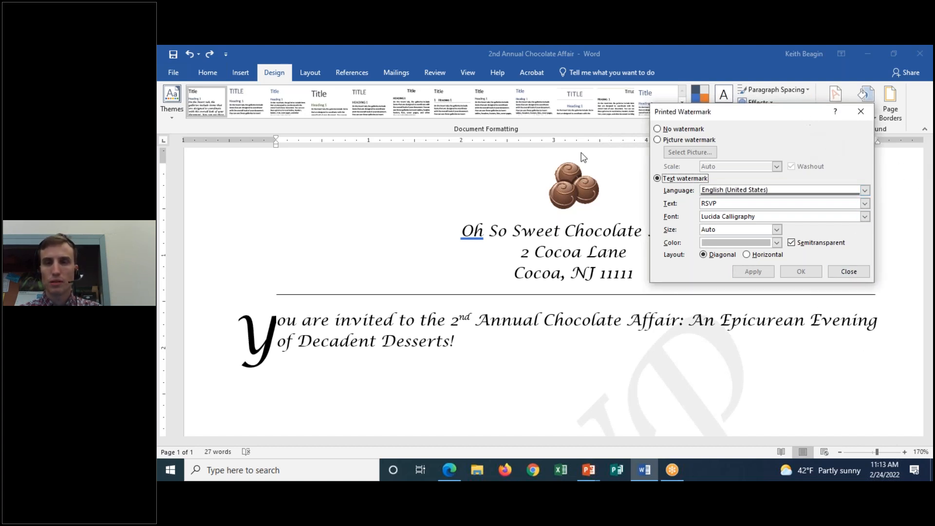
left_click(848, 272)
Examine the RSVP watermark across the page at 150% zoom
scroll(810, 359, "down", 5)
scroll(808, 358, "down", 2)
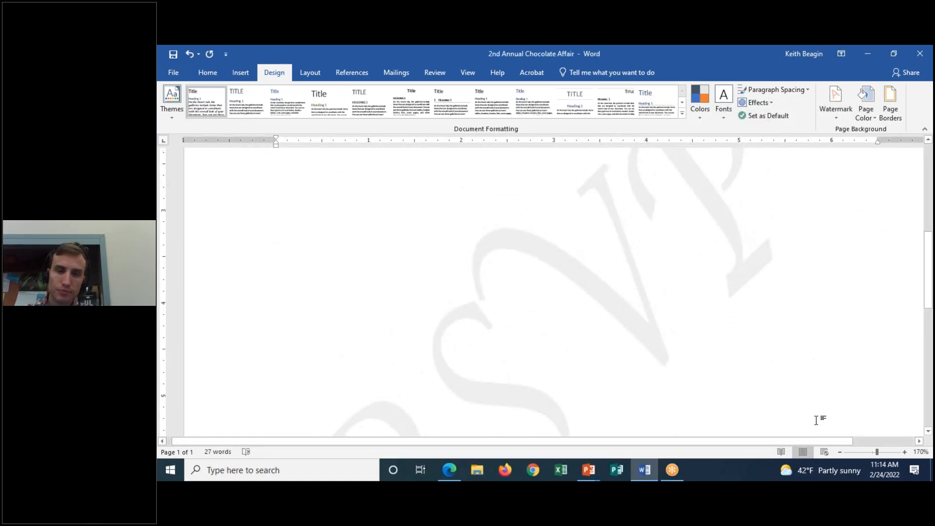
left_click(840, 452)
left_click(839, 452)
scroll(814, 381, "up", 5)
scroll(811, 390, "down", 8)
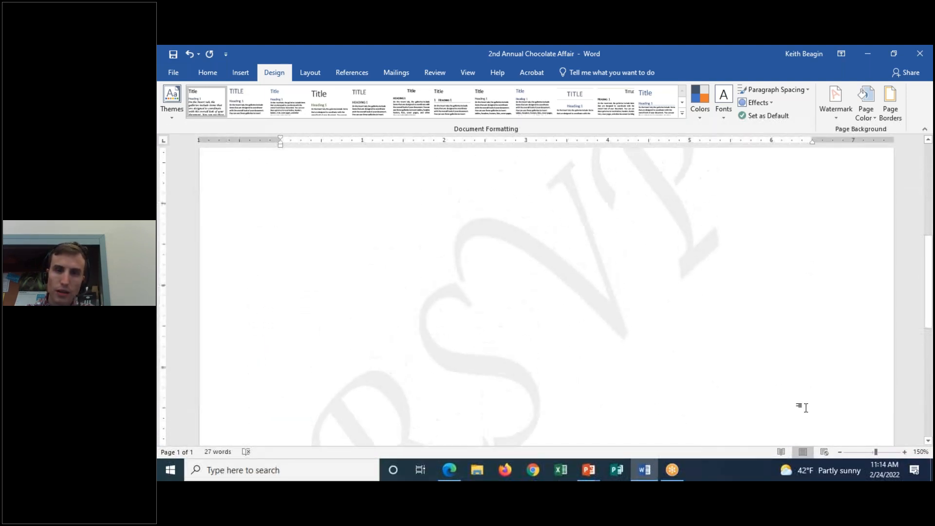
scroll(804, 407, "up", 5)
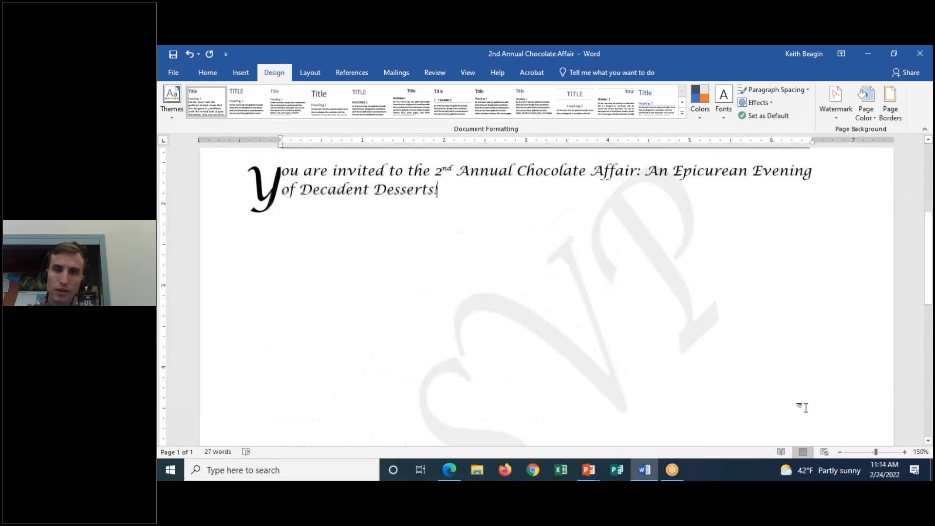
left_click(445, 51)
left_click(441, 77)
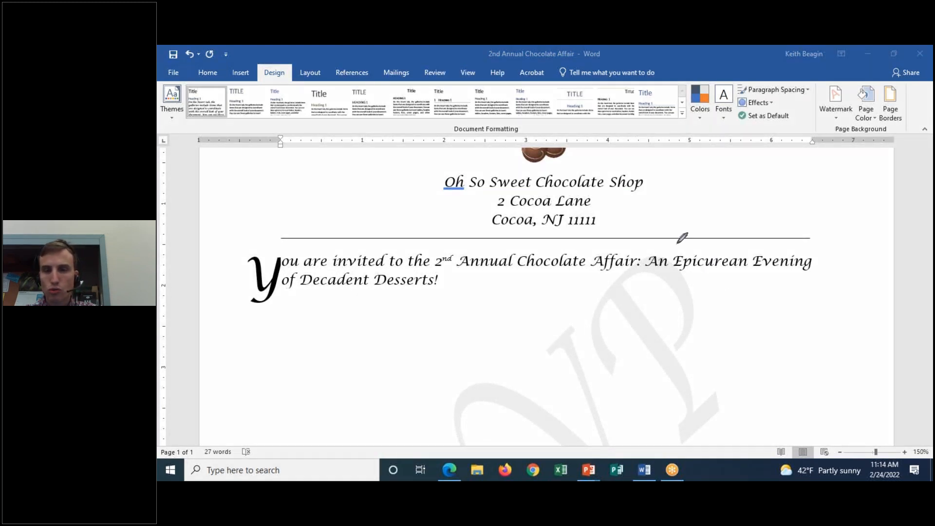
left_click_drag(659, 256, 665, 226)
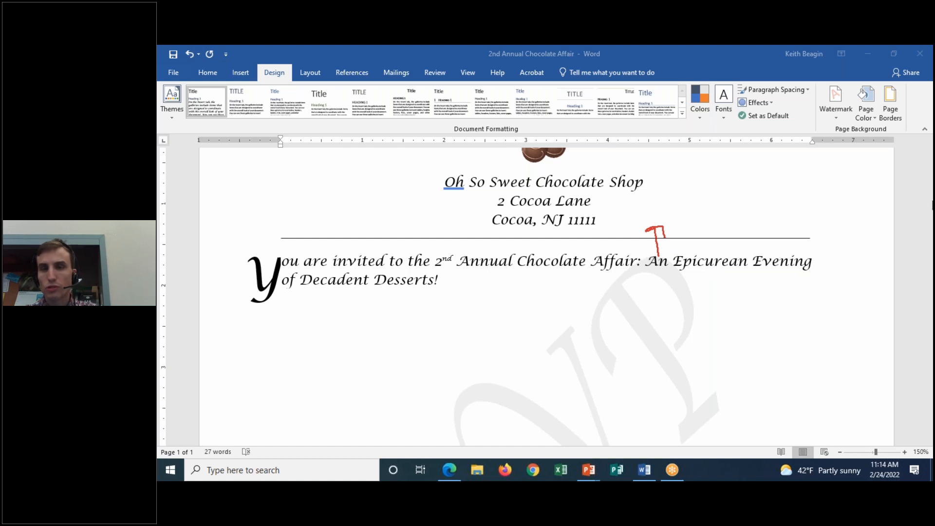
left_click(460, 126)
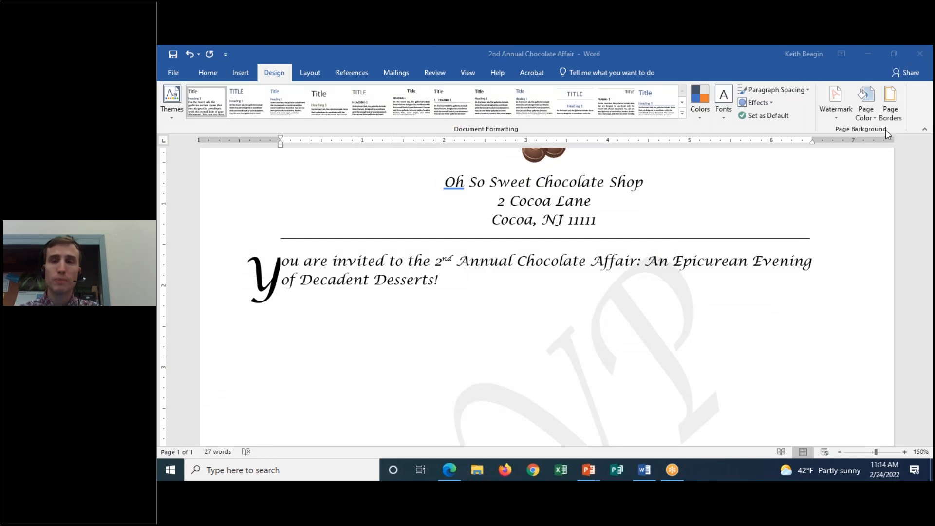
Set the RSVP watermark's font size to 144 and apply the change
left_click(842, 113)
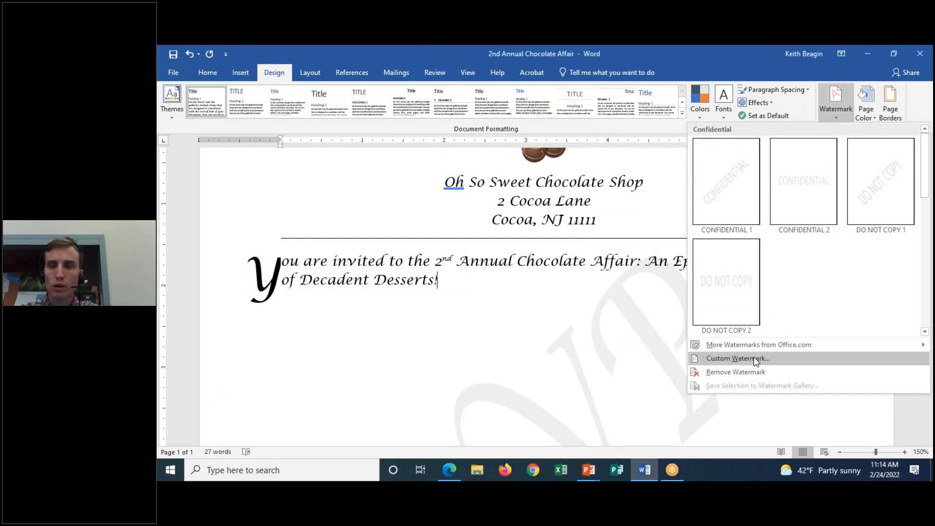
left_click(735, 358)
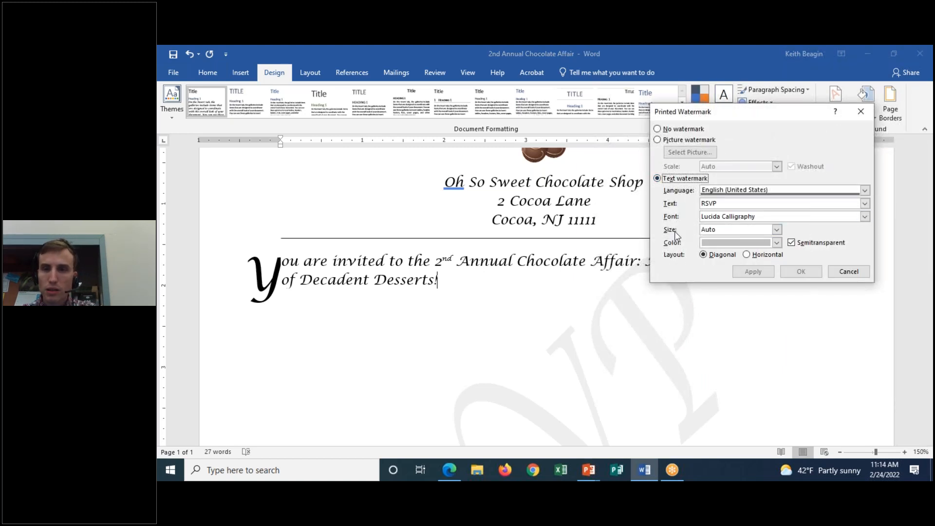
left_click(777, 229)
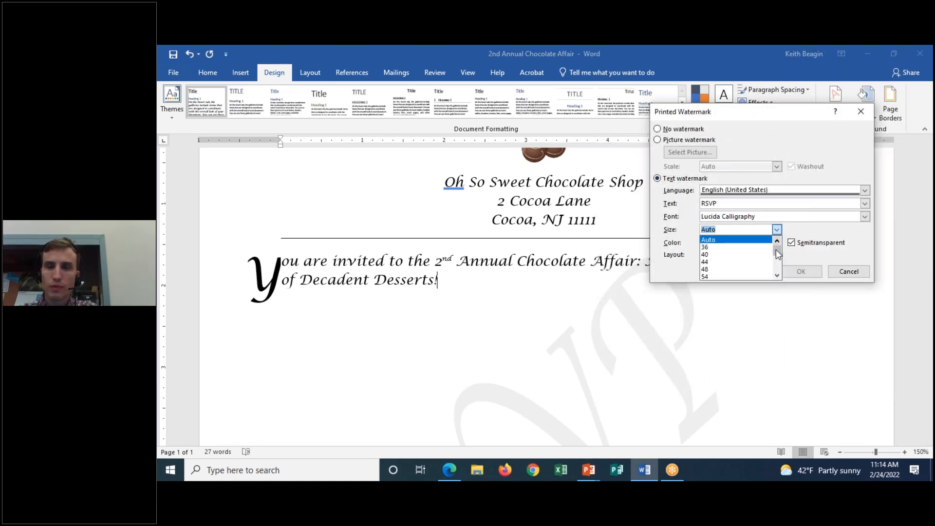
scroll(776, 250, "down", 3)
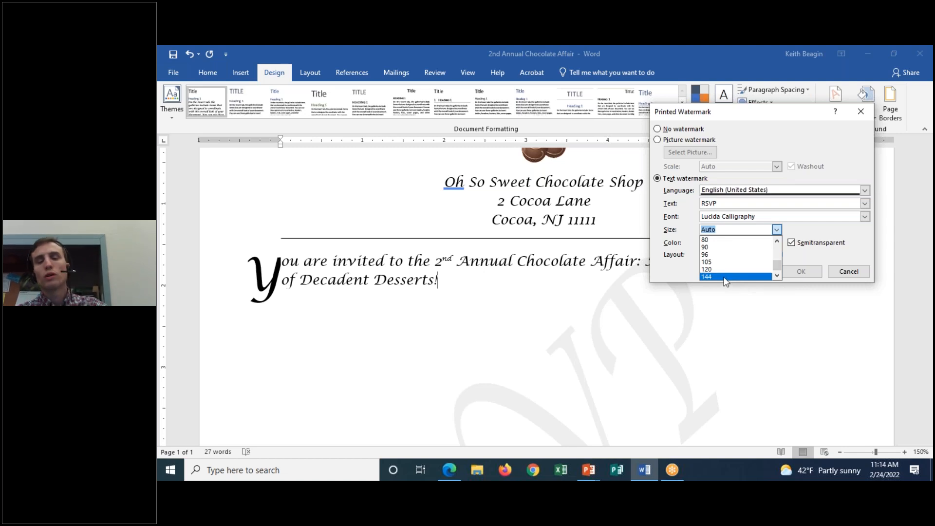
left_click(725, 277)
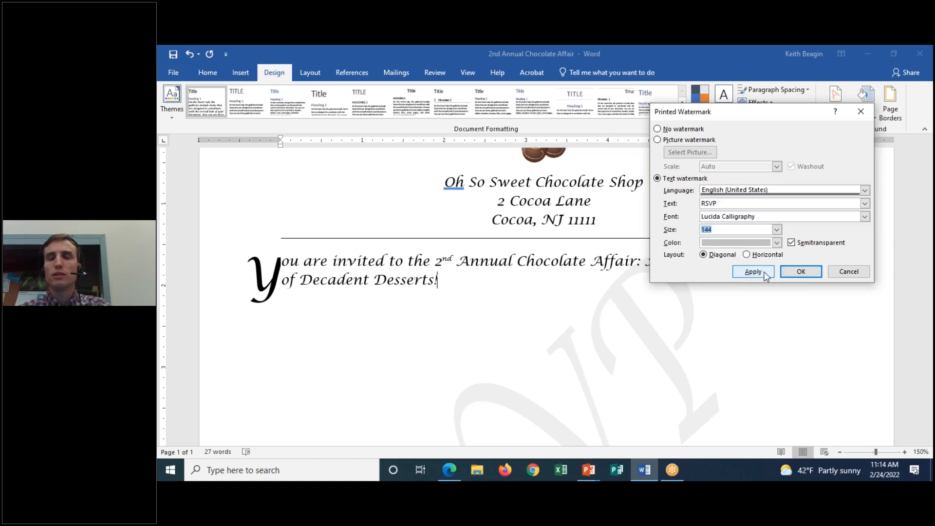
left_click(777, 230)
left_click(797, 249)
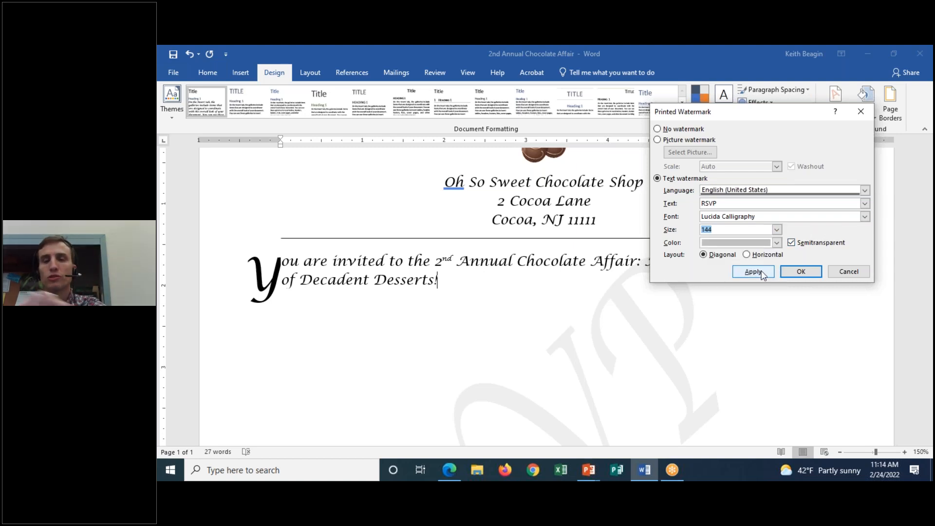
left_click(805, 272)
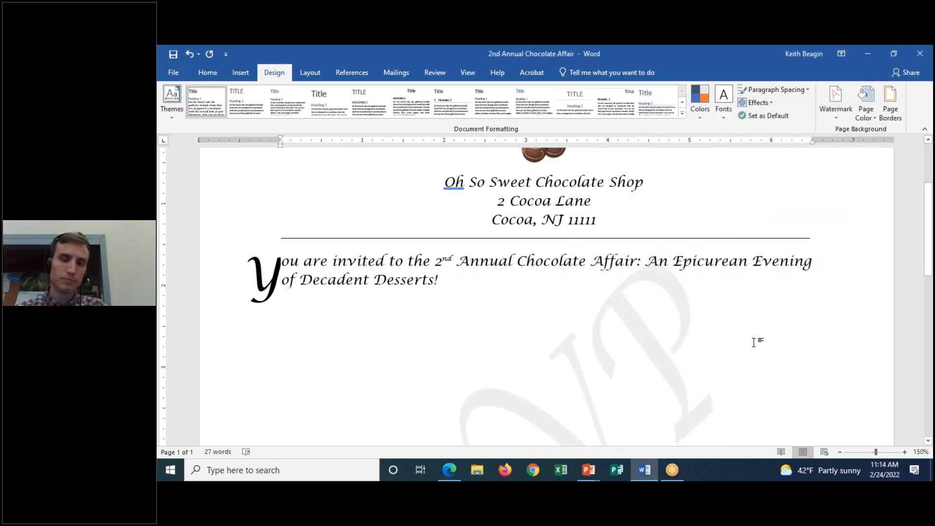
Save the changes to the 2nd Annual Chocolate Affair invitation
scroll(755, 341, "down", 2)
scroll(756, 341, "up", 4)
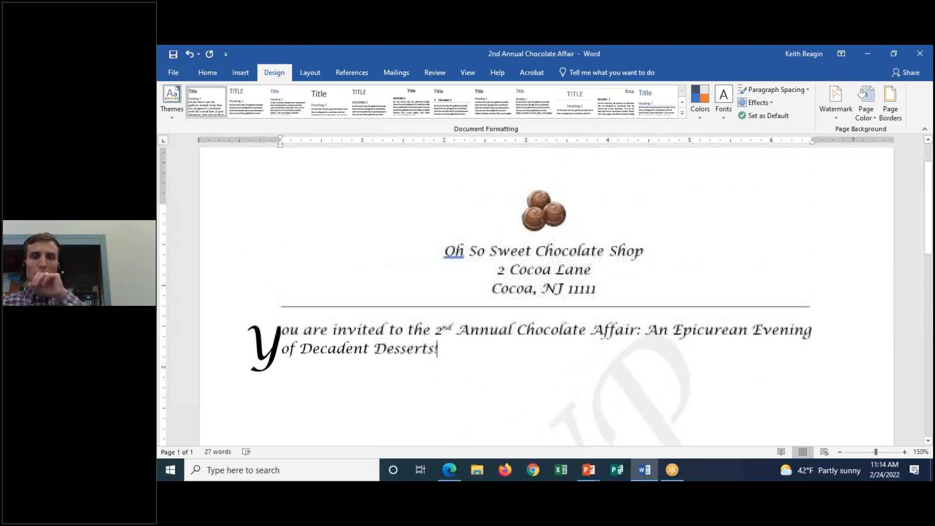
left_click(176, 73)
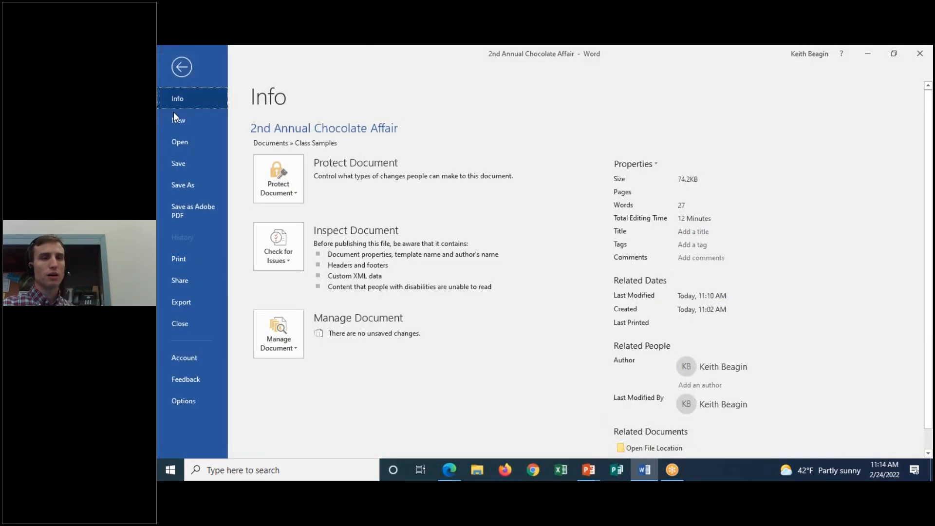
left_click(178, 157)
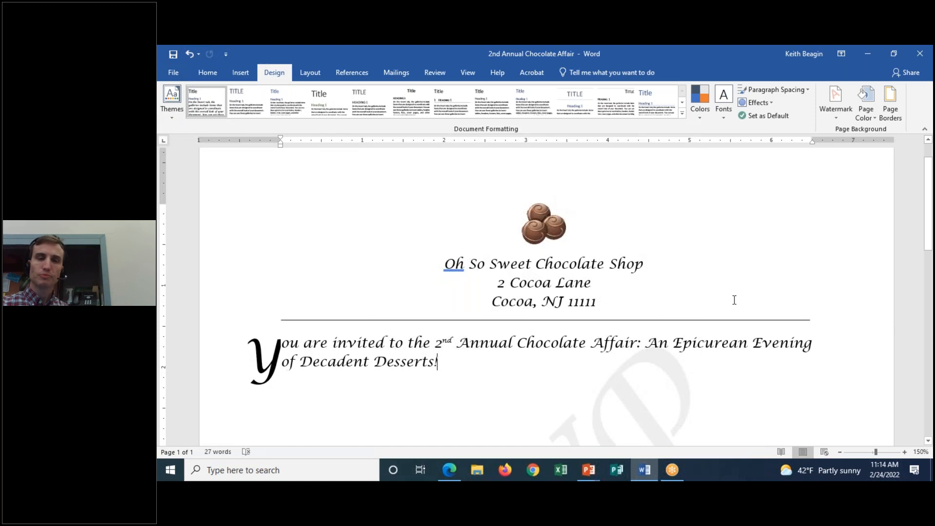
scroll(736, 302, "down", 2)
scroll(861, 153, "up", 1)
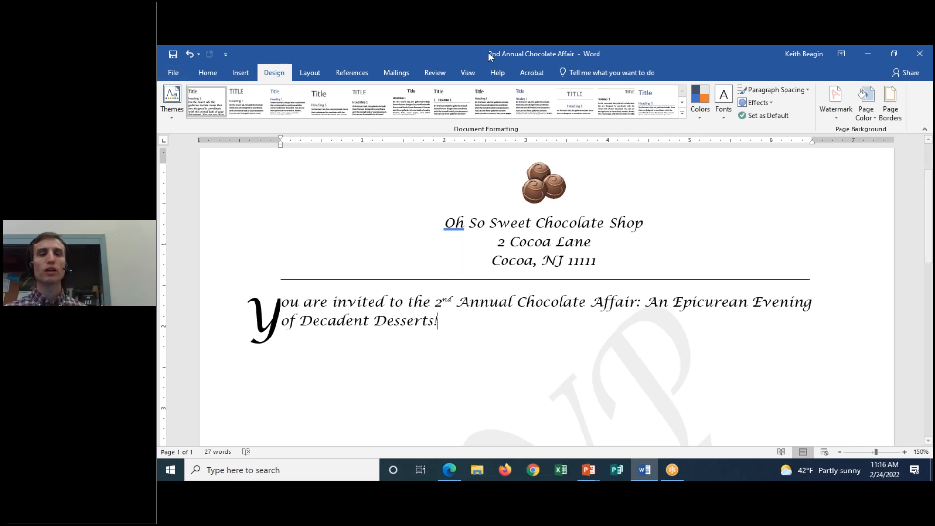
Create a new blank document for the mail merge
left_click(390, 74)
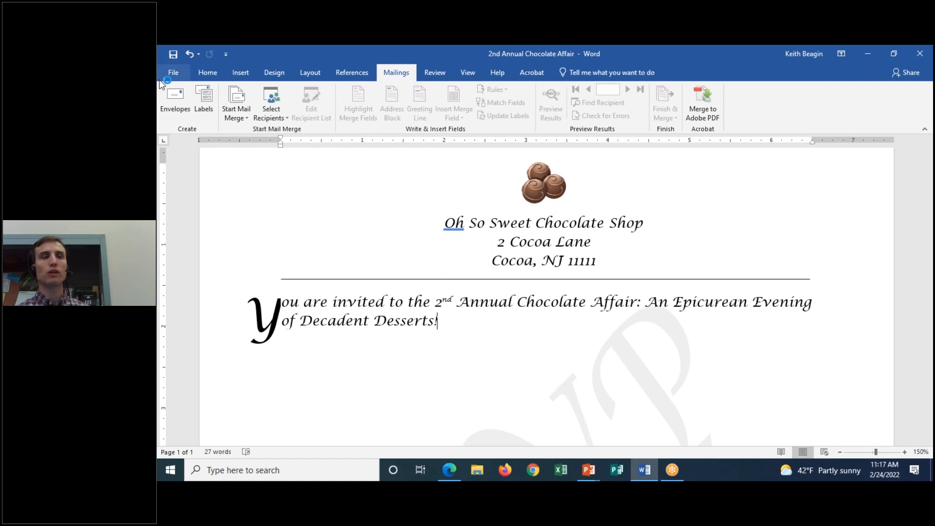
left_click(171, 73)
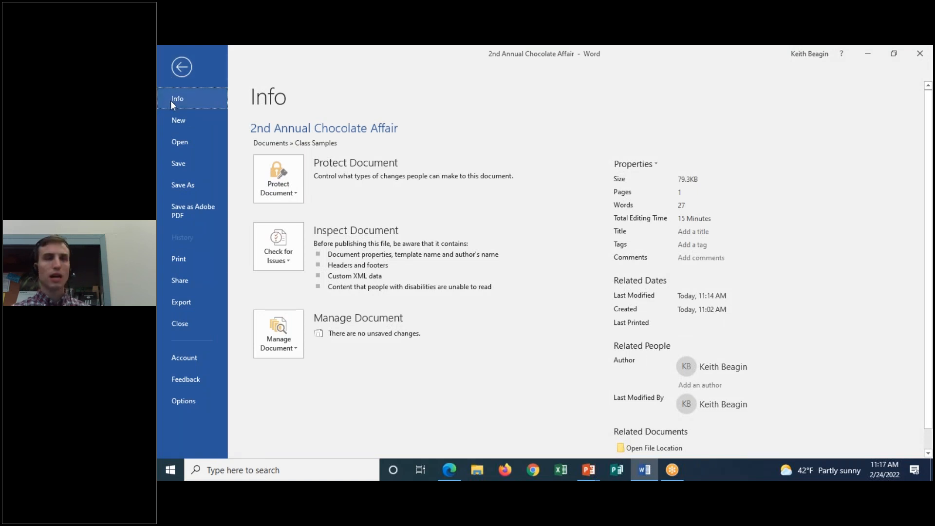
left_click(174, 118)
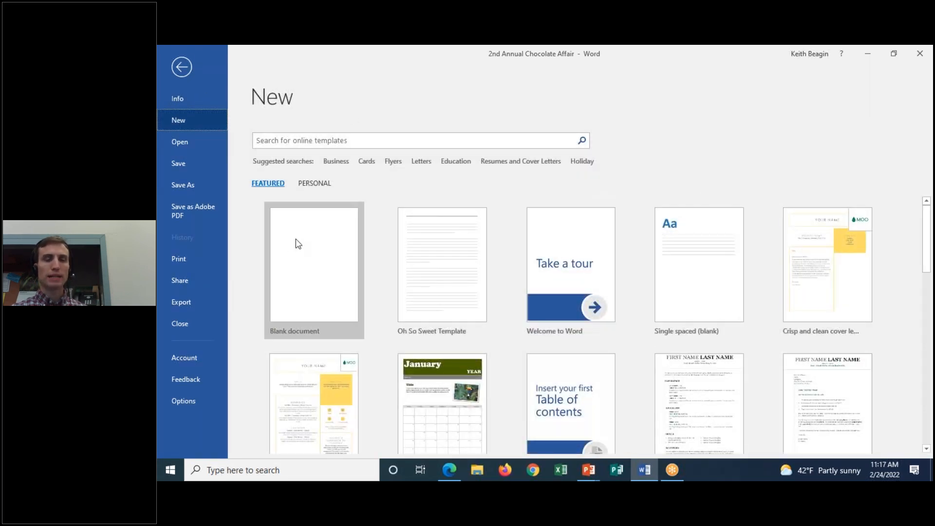
left_click(315, 236)
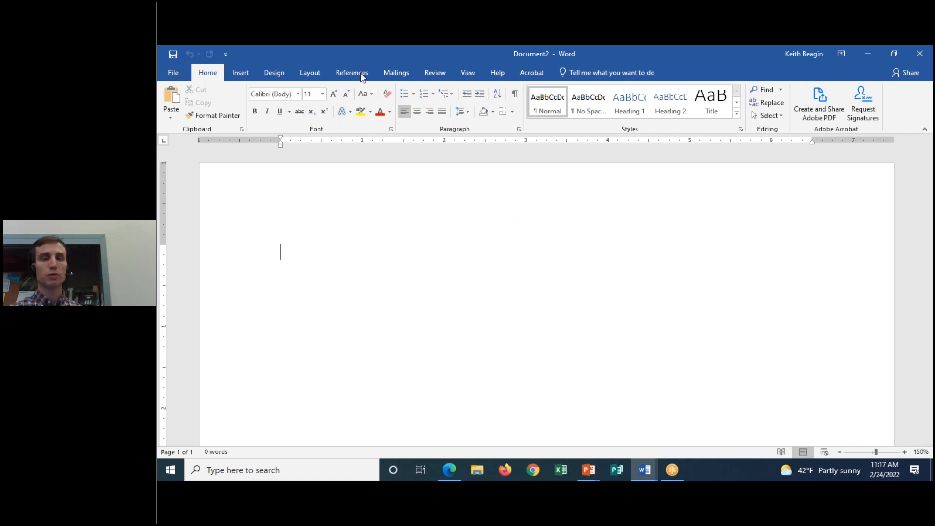
Start the Step-by-Step Mail Merge Wizard in the blank document
left_click(394, 74)
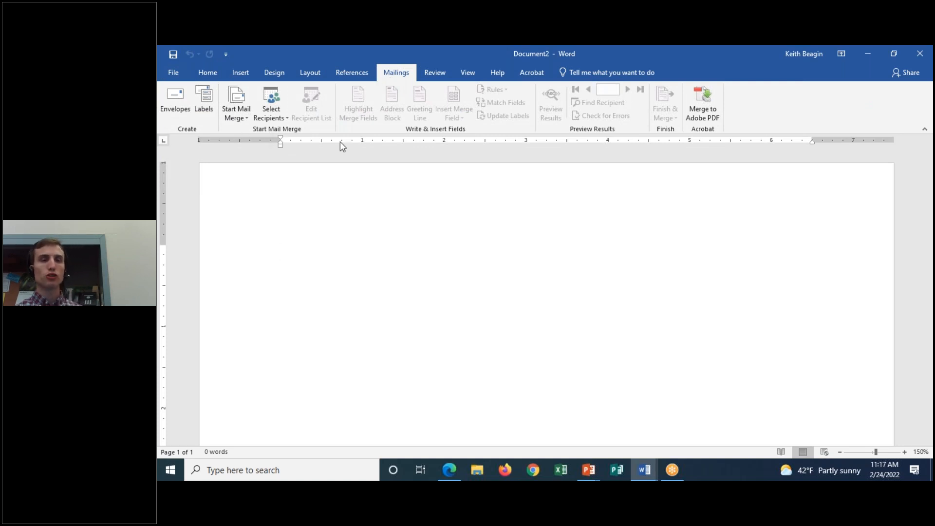
left_click(246, 110)
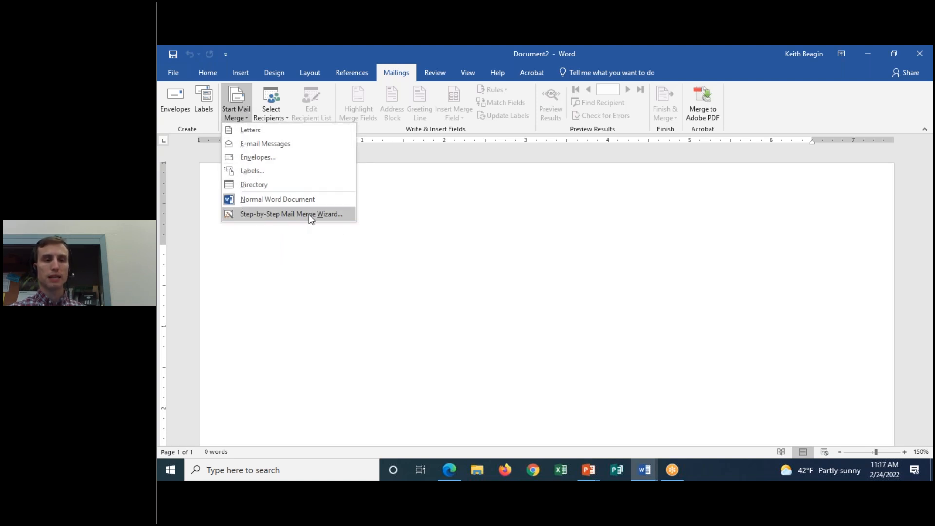
left_click(326, 217)
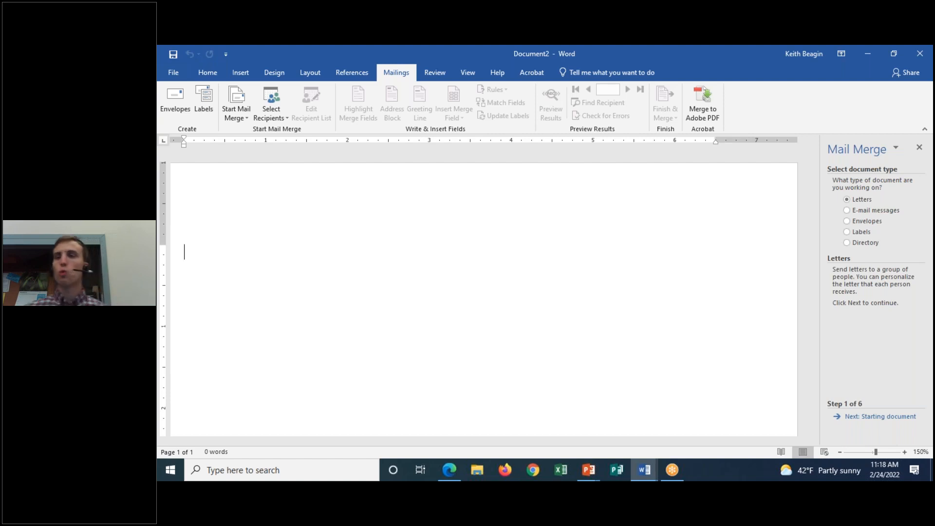
left_click(452, 51)
left_click(456, 79)
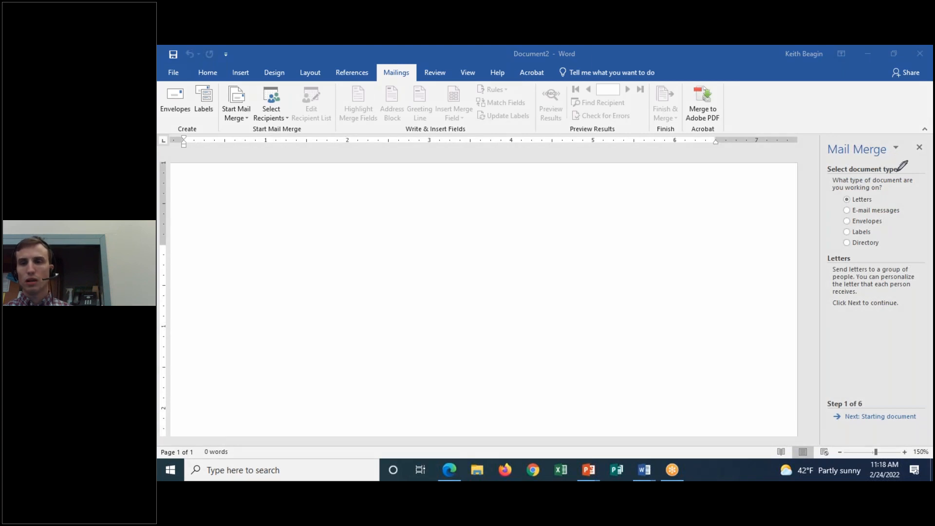
mouse_move(898, 169)
left_mouse_down()
mouse_move(834, 170)
mouse_move(823, 186)
mouse_move(829, 271)
mouse_move(901, 248)
mouse_move(912, 174)
left_mouse_up()
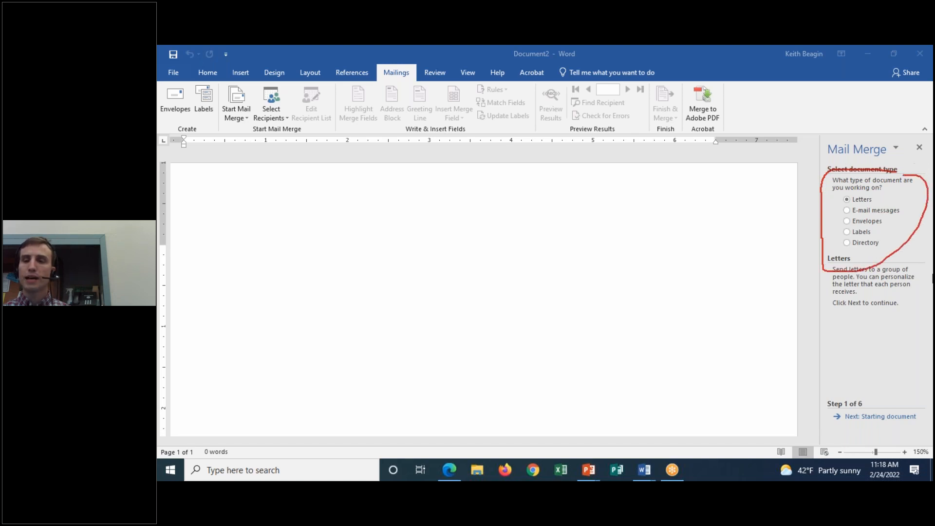
mouse_move(822, 396)
left_mouse_down()
mouse_move(885, 396)
mouse_move(923, 418)
mouse_move(832, 425)
mouse_move(825, 403)
left_mouse_up()
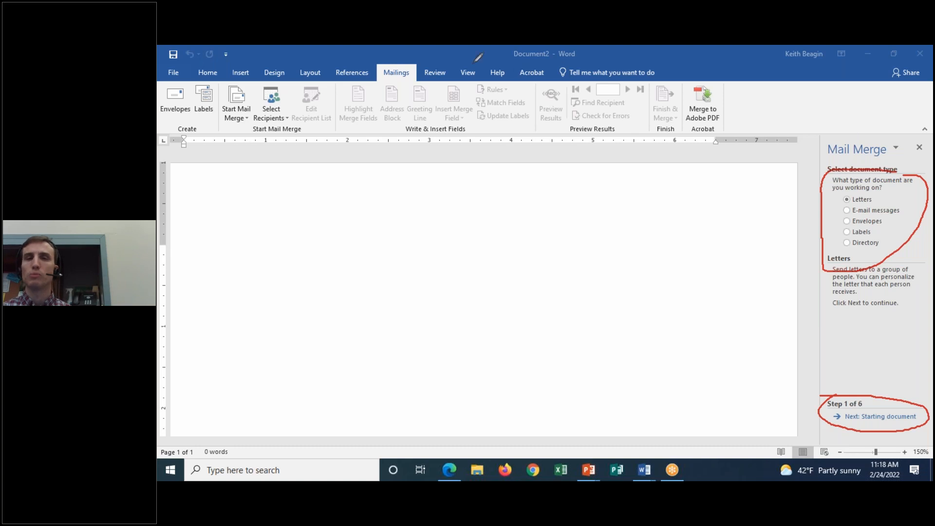
key("Escape")
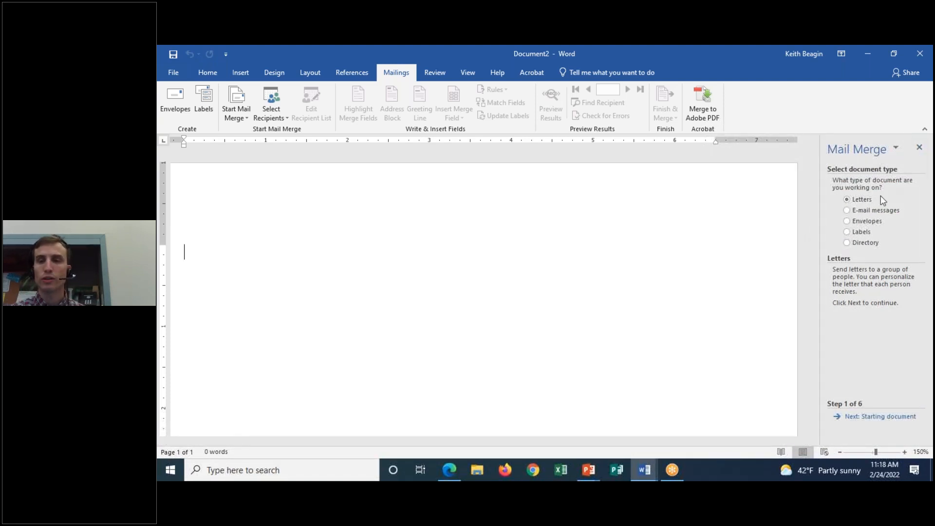
Choose Labels as the mail merge document type and continue to the starting document stage
left_click(847, 232)
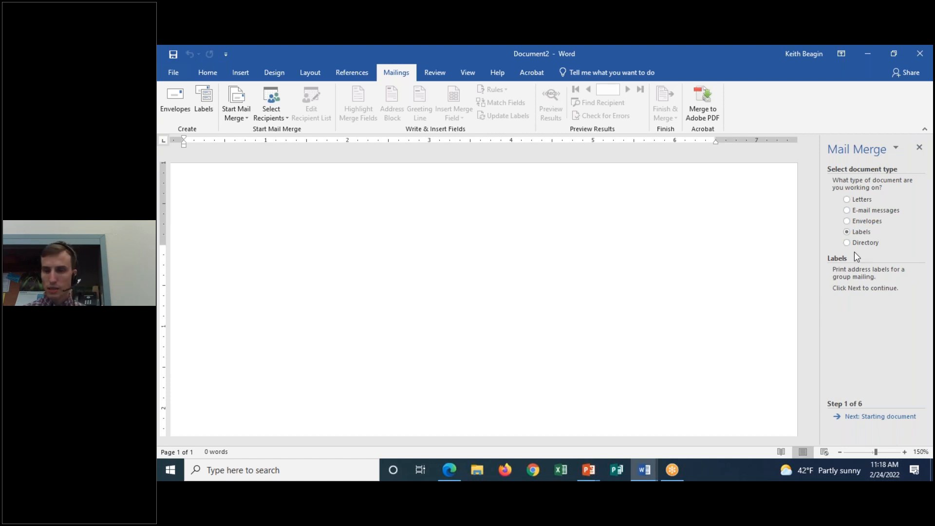
left_click(863, 415)
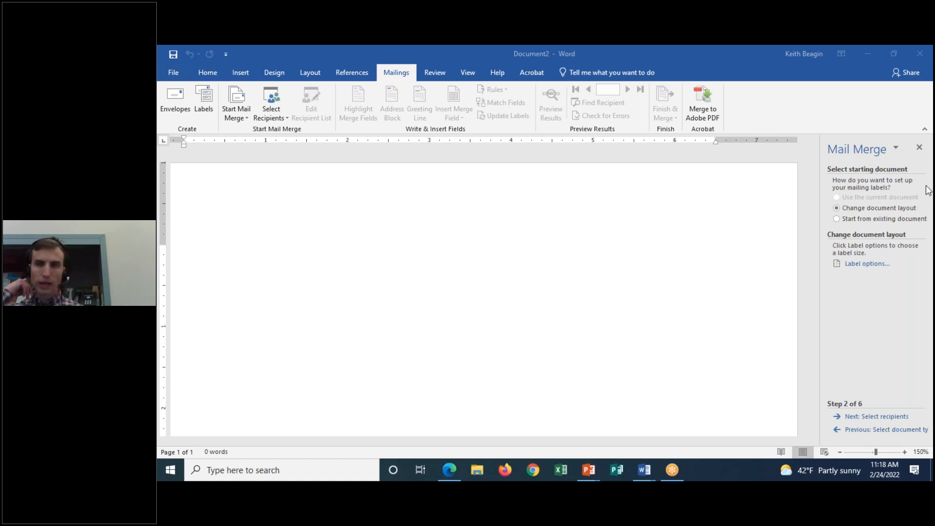
left_click(306, 248)
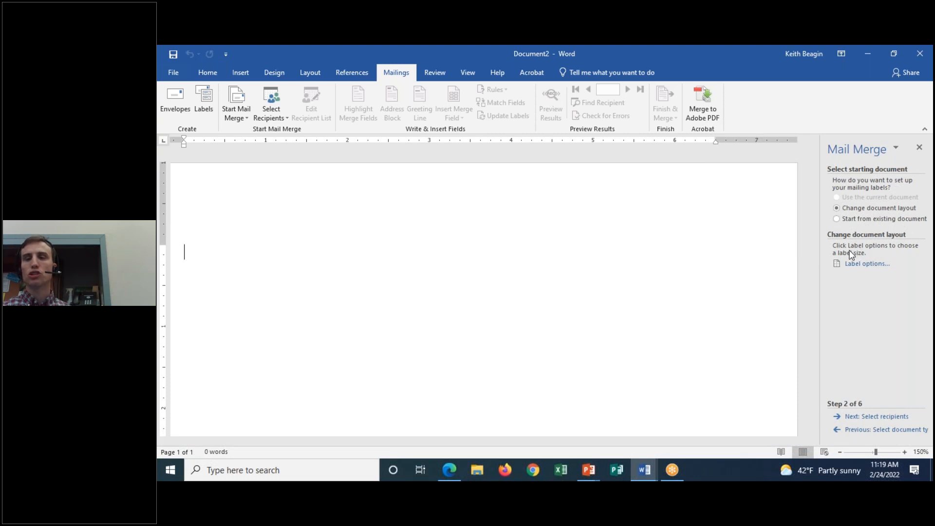
left_click(918, 185)
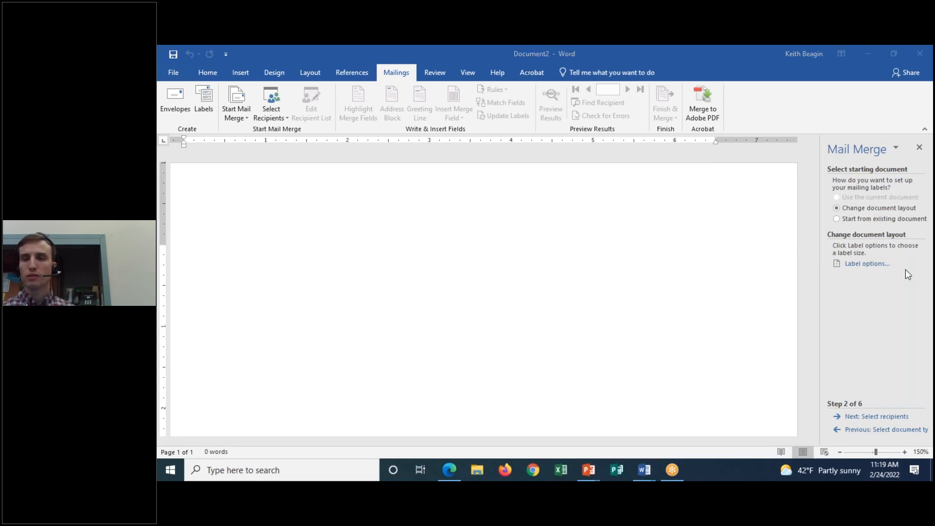
left_click(869, 285)
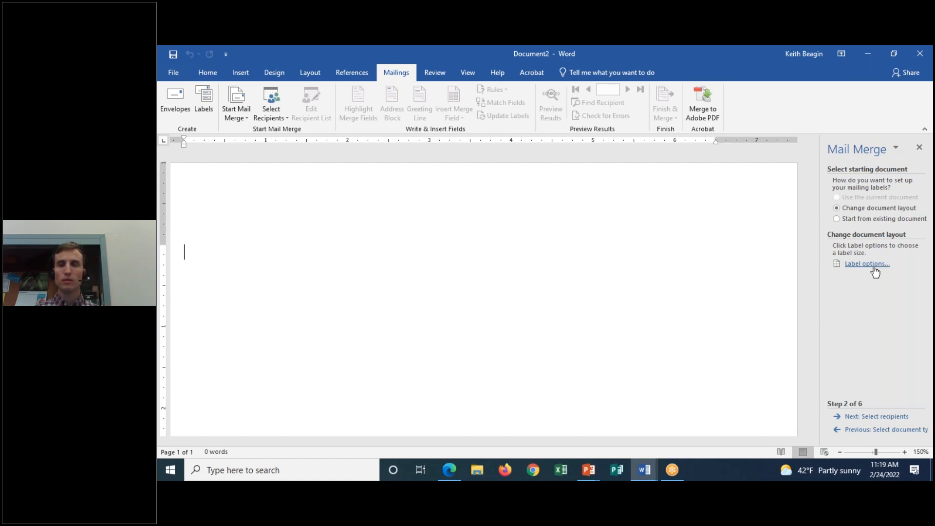
Open the label options and set the label vendor to Avery US Letter
left_click(872, 265)
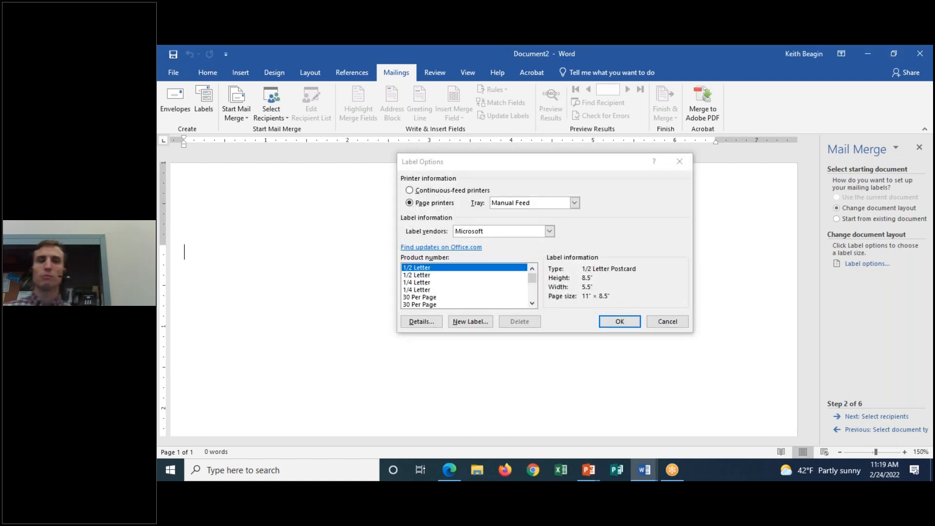
left_click(504, 166)
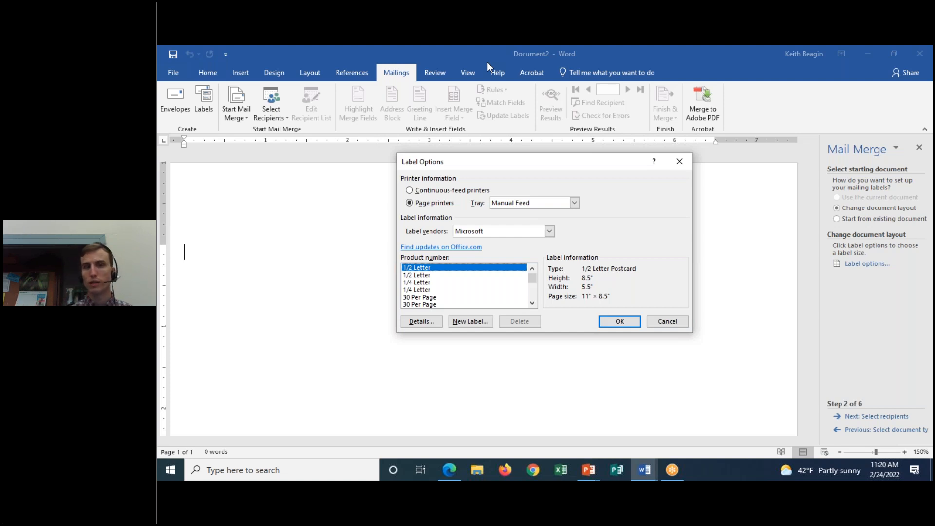
left_click(551, 232)
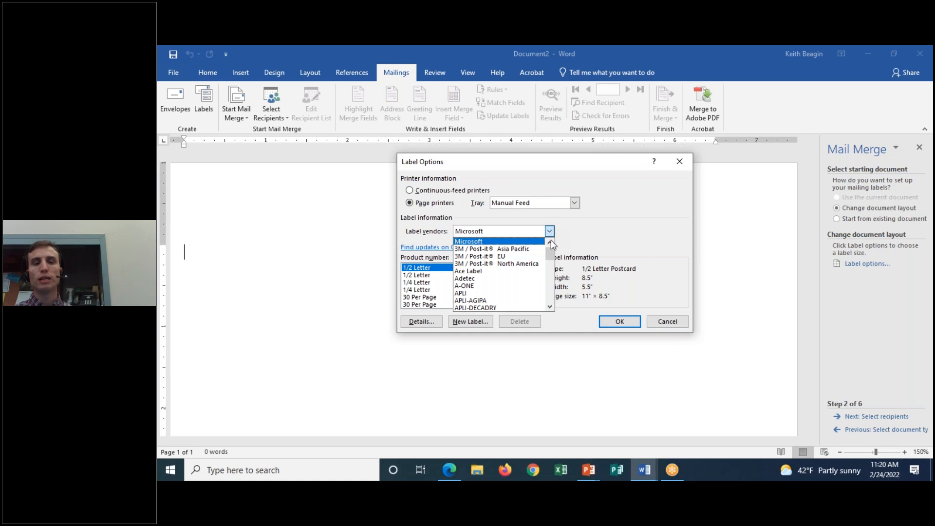
left_click(550, 307)
left_click(550, 307)
left_click(550, 307)
left_click(550, 307)
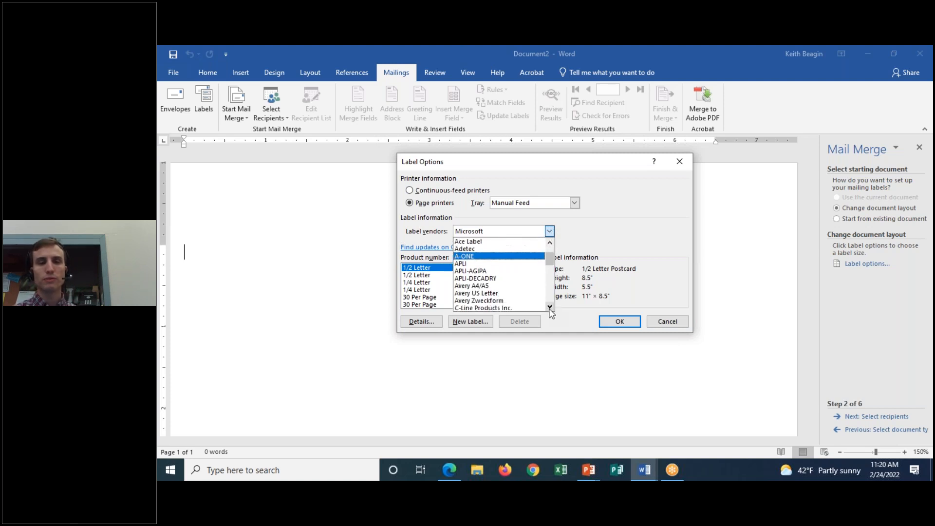
left_click(490, 294)
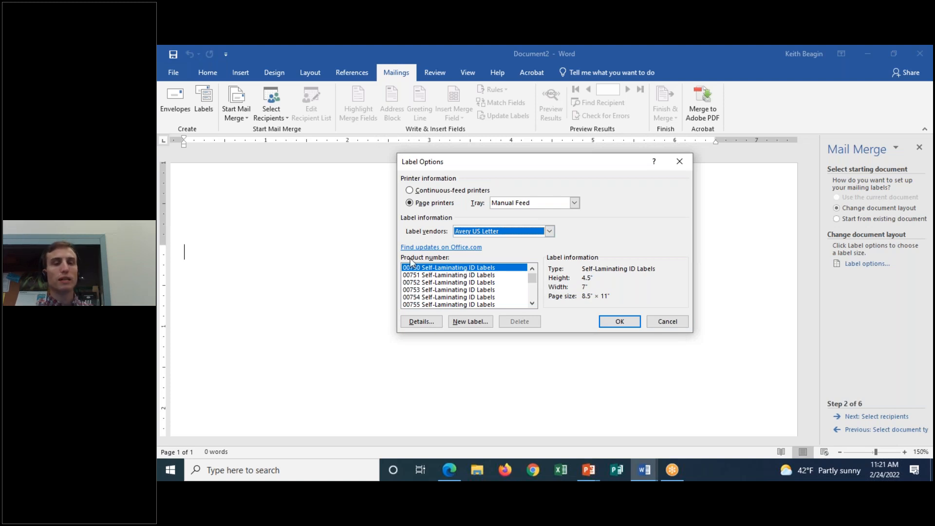
left_click(440, 46)
left_click(423, 71)
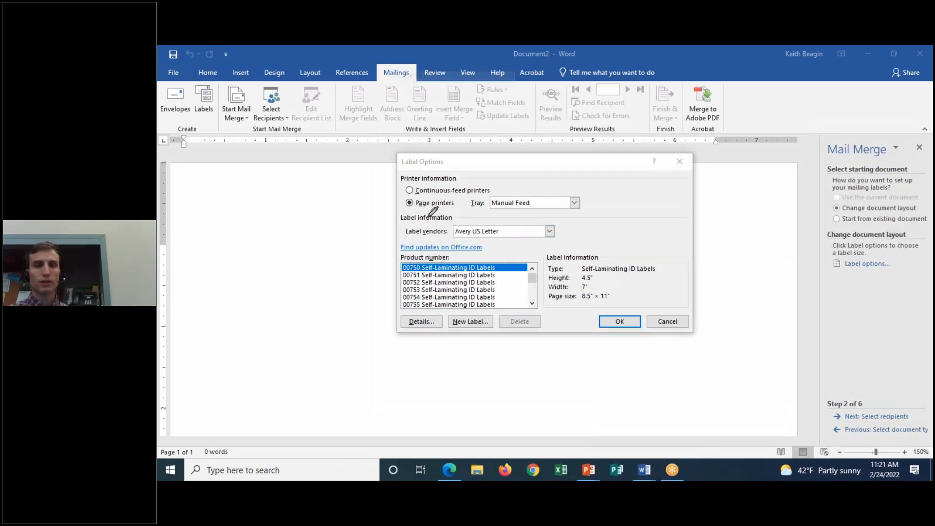
mouse_move(447, 251)
left_mouse_down()
mouse_move(368, 280)
mouse_move(524, 318)
mouse_move(473, 246)
mouse_move(441, 247)
left_mouse_up()
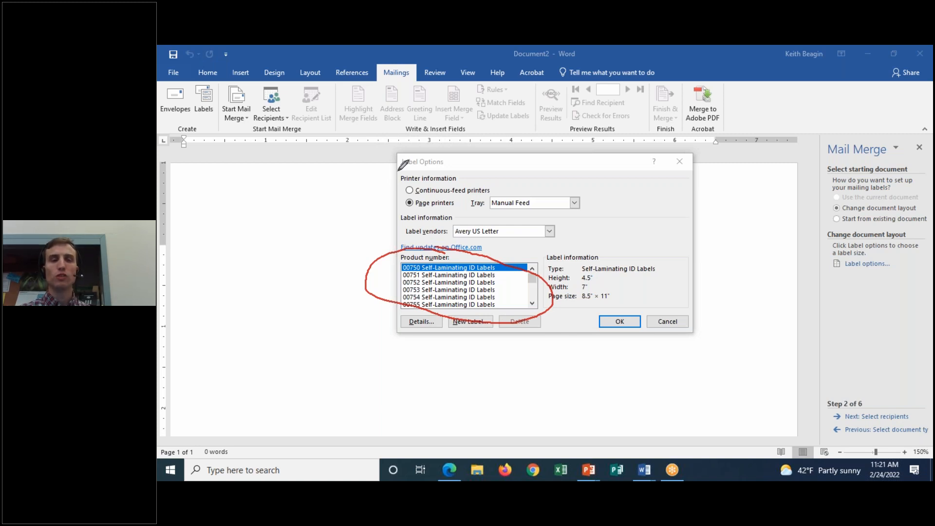
left_click(453, 83)
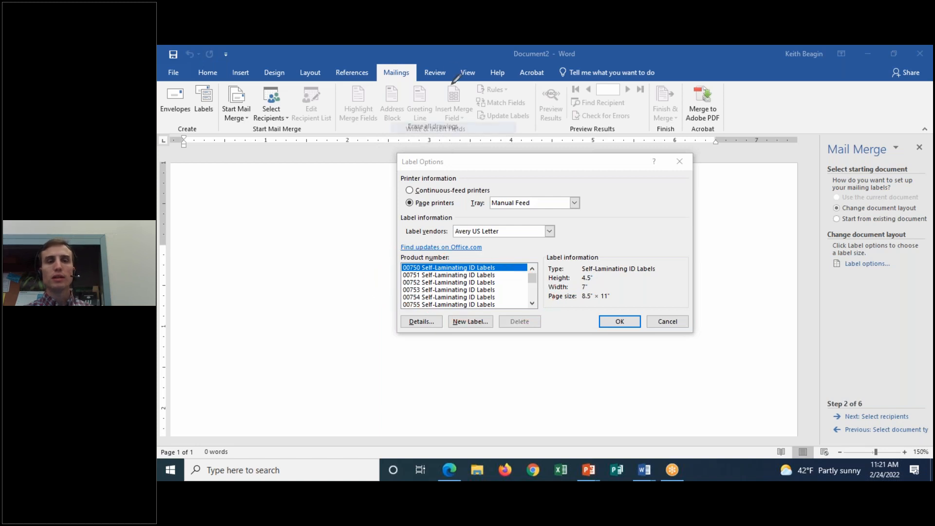
Select the 5160 Address Labels product and apply its layout to the document
left_click(438, 276)
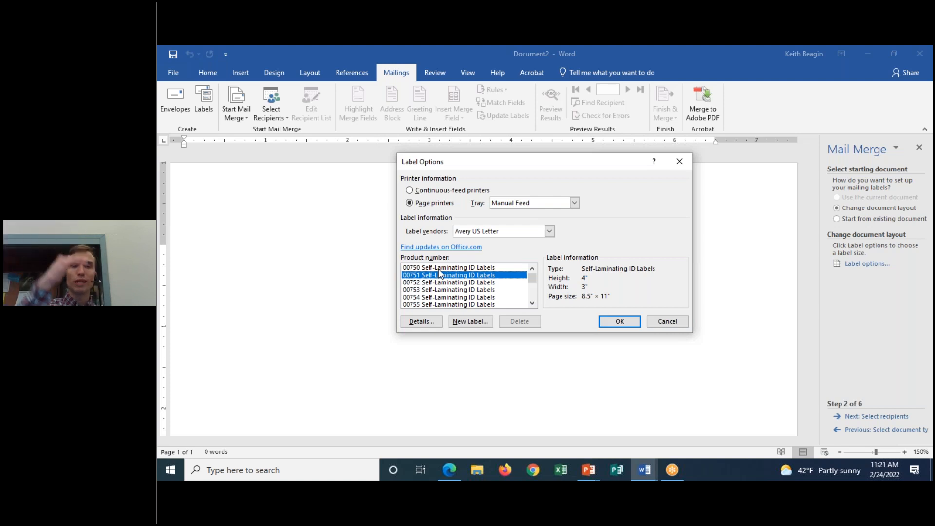
key("5")
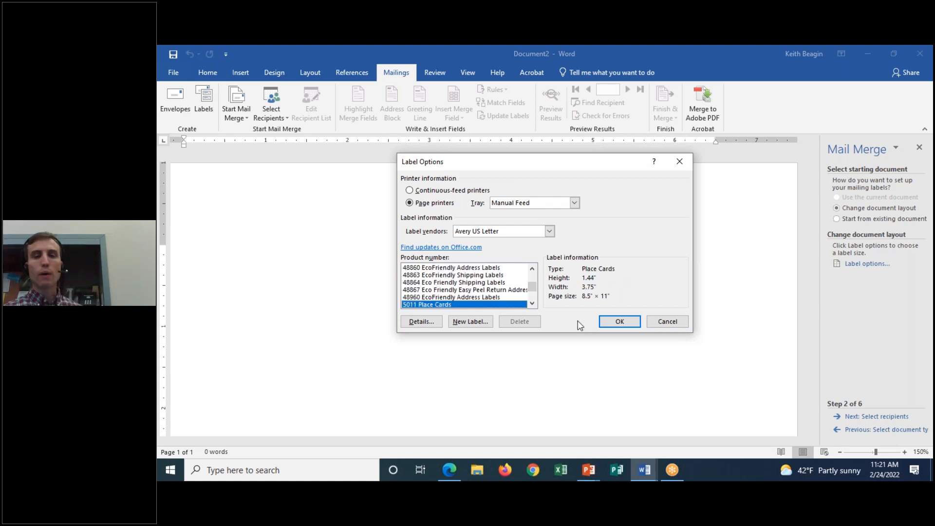
left_click(533, 304)
left_click(533, 304)
left_click(533, 304)
left_click(533, 304)
left_click(533, 304)
left_click(533, 304)
left_click(533, 304)
left_click(533, 304)
left_click(533, 304)
left_click(533, 304)
left_click(533, 305)
left_click(533, 304)
left_click(533, 304)
left_click(533, 304)
left_click(533, 304)
left_click(533, 304)
left_click(533, 304)
left_click(533, 304)
left_click(533, 304)
left_click(533, 304)
left_click(533, 304)
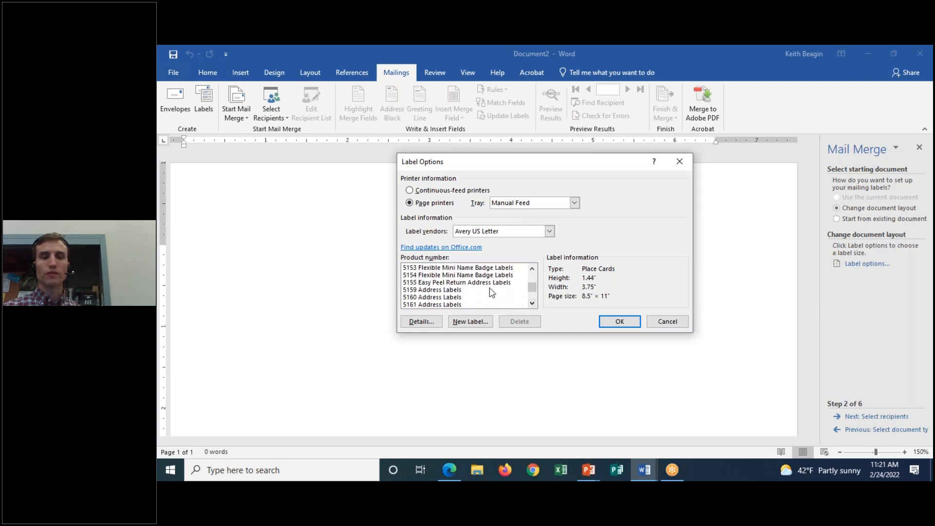
left_click(451, 297)
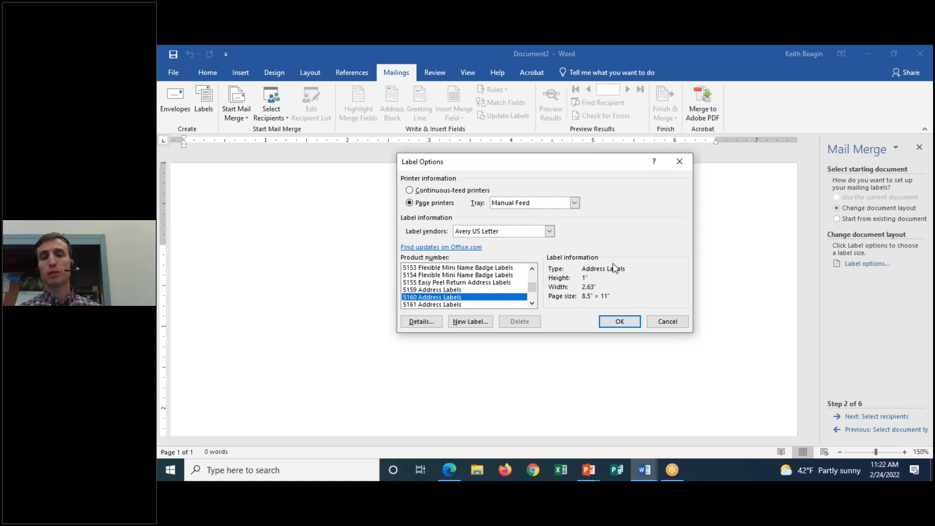
left_click(605, 323)
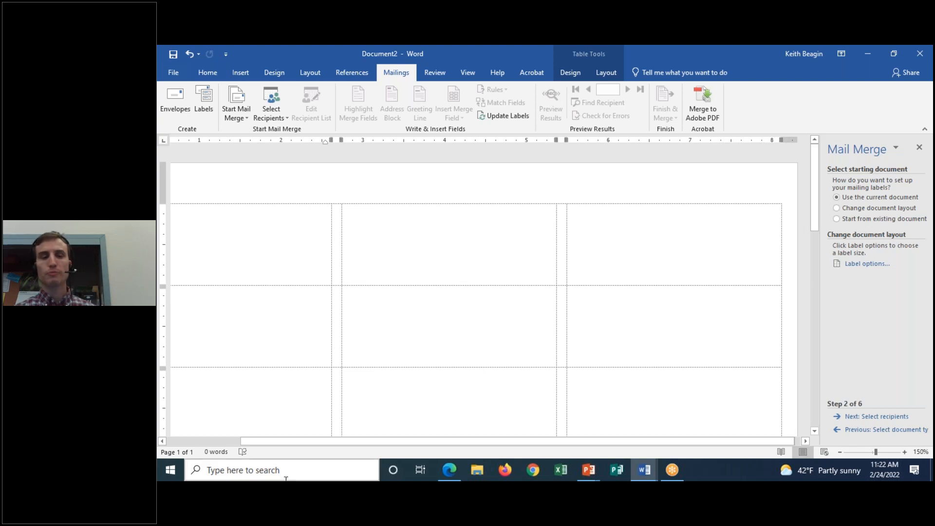
left_click_drag(739, 443, 704, 441)
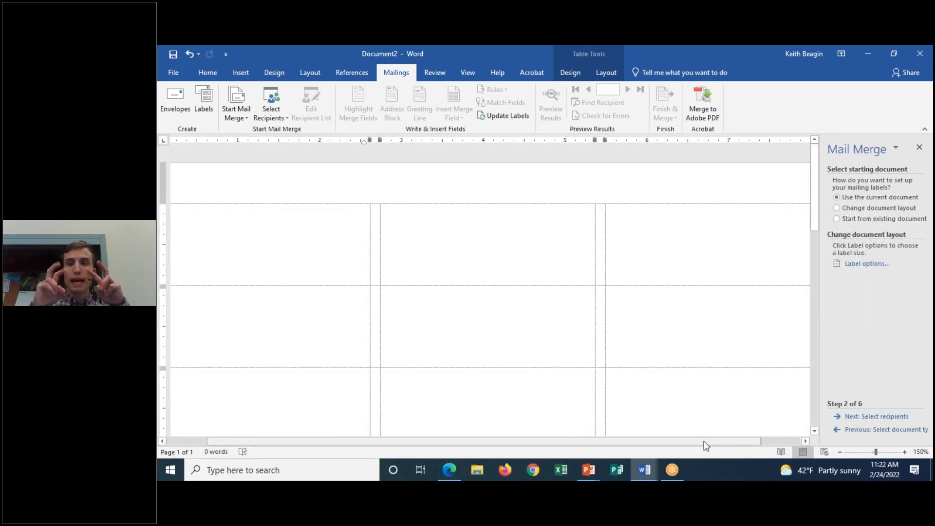
left_click_drag(704, 442, 621, 445)
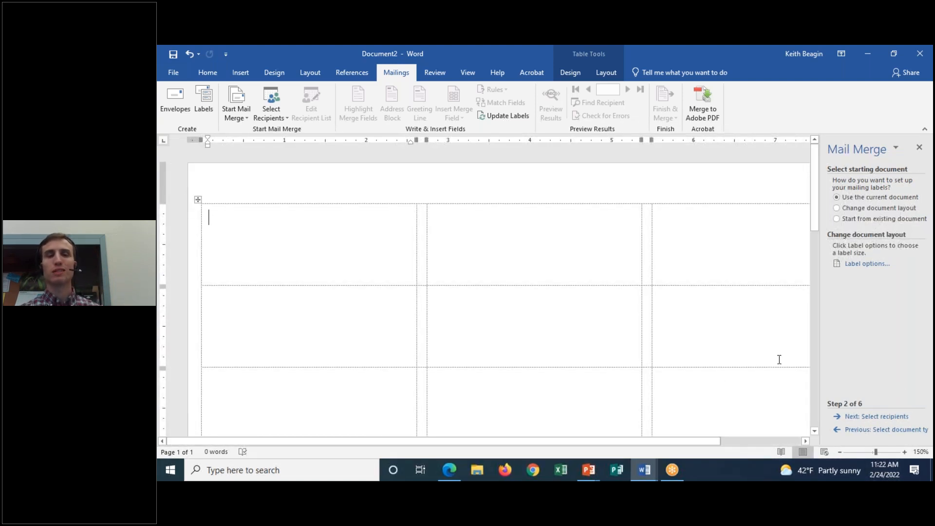
Continue to the recipient selection stage, choose to type a new list, and start creating it
left_click(841, 452)
left_click(841, 453)
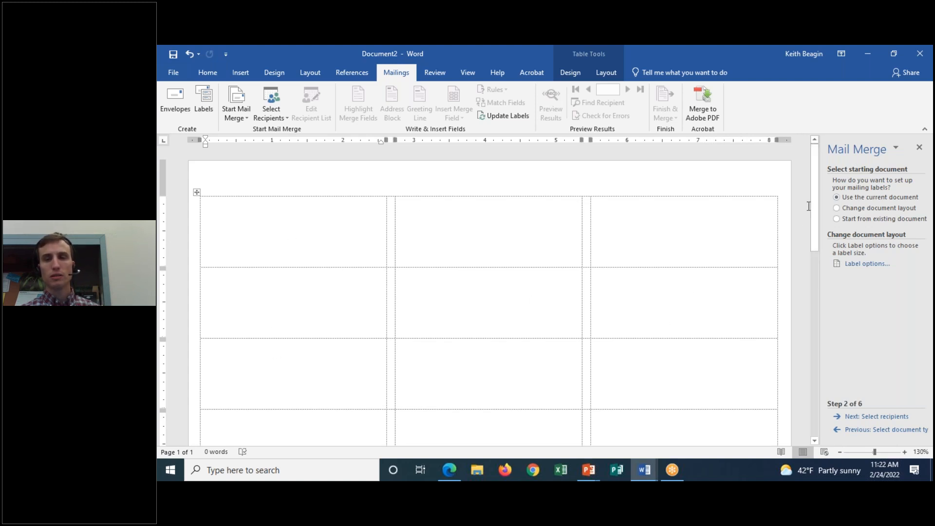
scroll(812, 248, "down", 1)
mouse_move(813, 248)
left_mouse_down()
mouse_move(818, 414)
mouse_move(813, 240)
left_mouse_up()
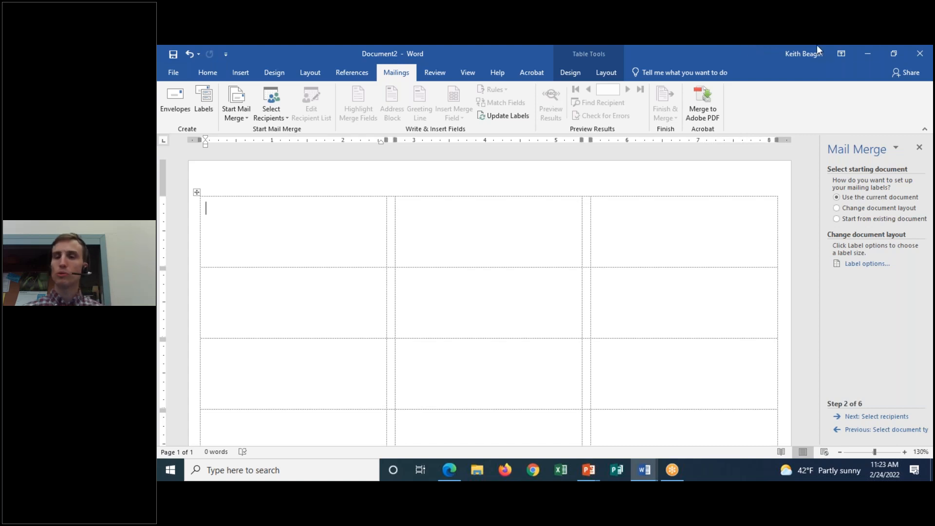
left_click(860, 420)
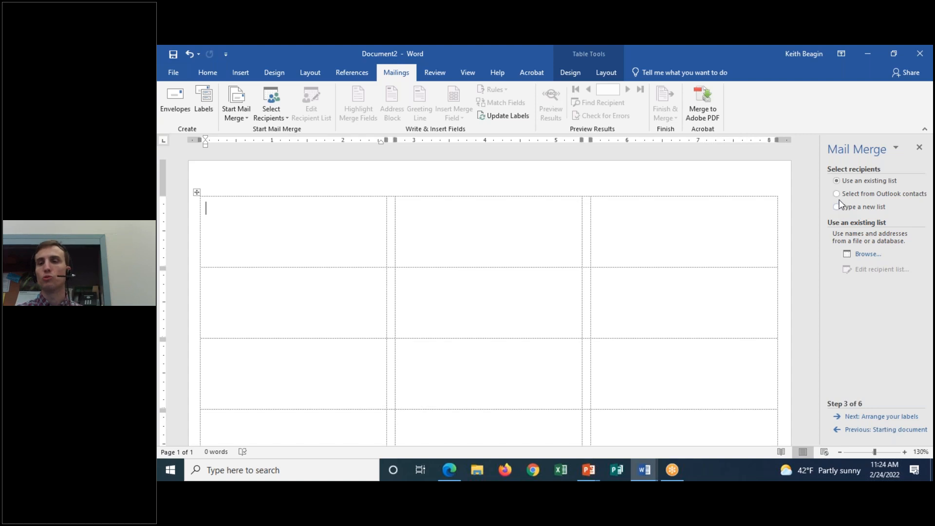
left_click(838, 208)
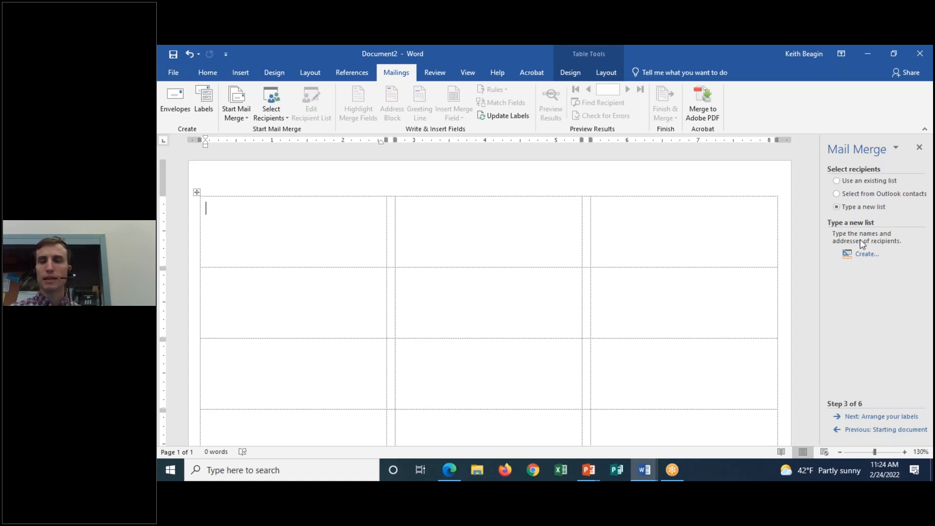
left_click(866, 255)
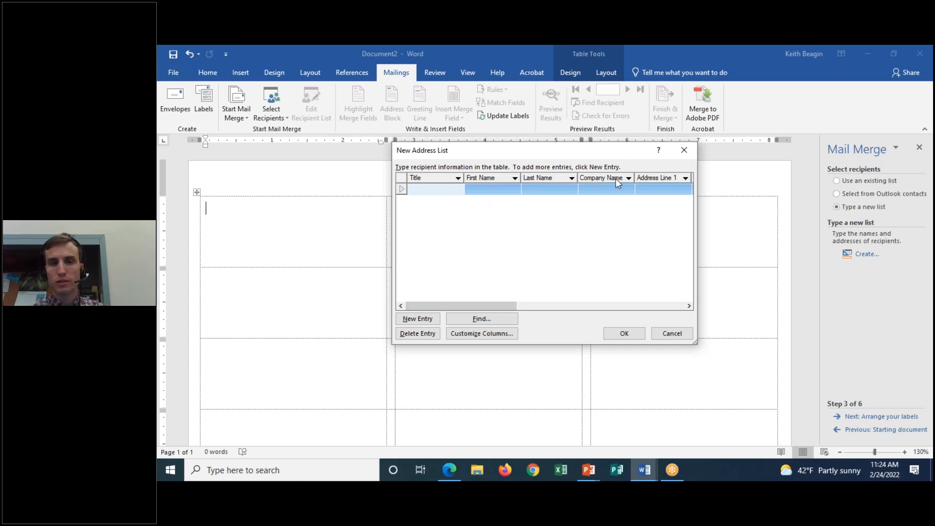
Narrow the Title column in the new address list
left_click_drag(509, 306, 478, 316)
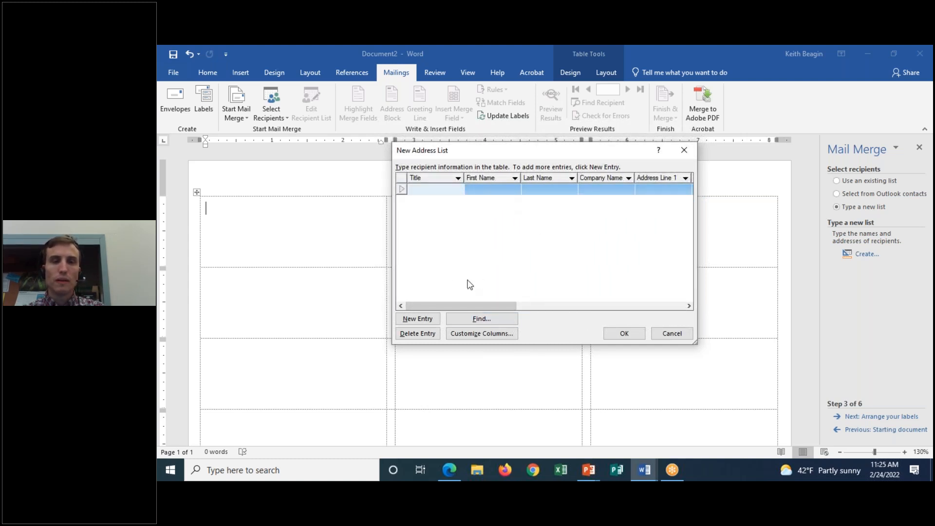
left_click_drag(464, 178, 429, 178)
left_click(422, 178)
left_click(545, 238)
left_click(422, 179)
left_click(424, 180)
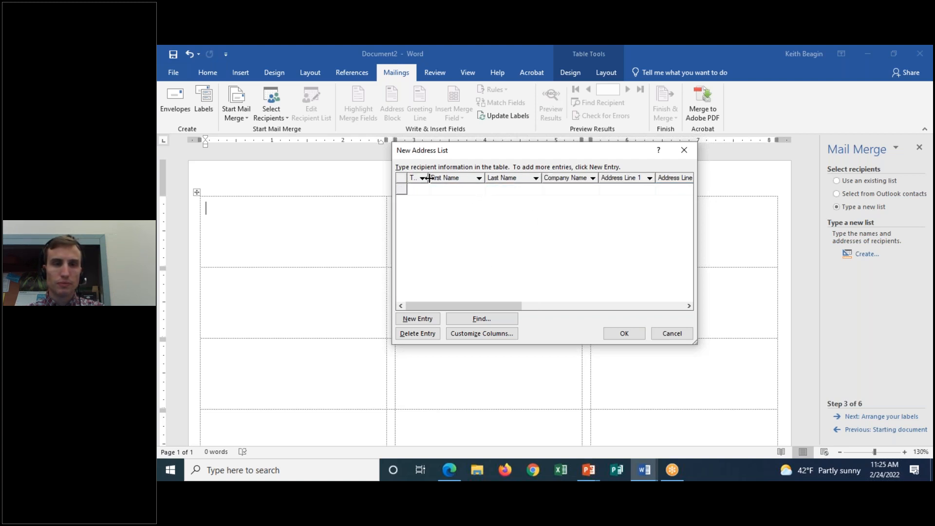
left_click(421, 178)
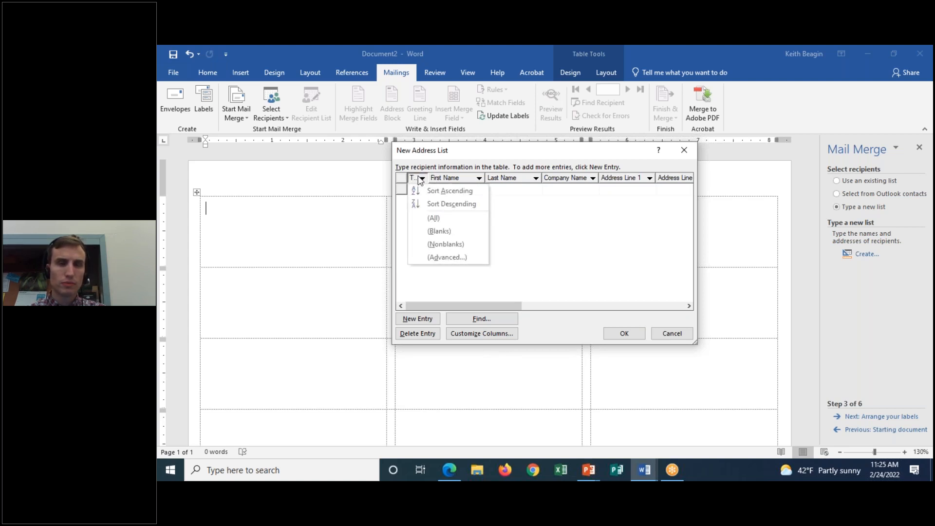
left_click(546, 238)
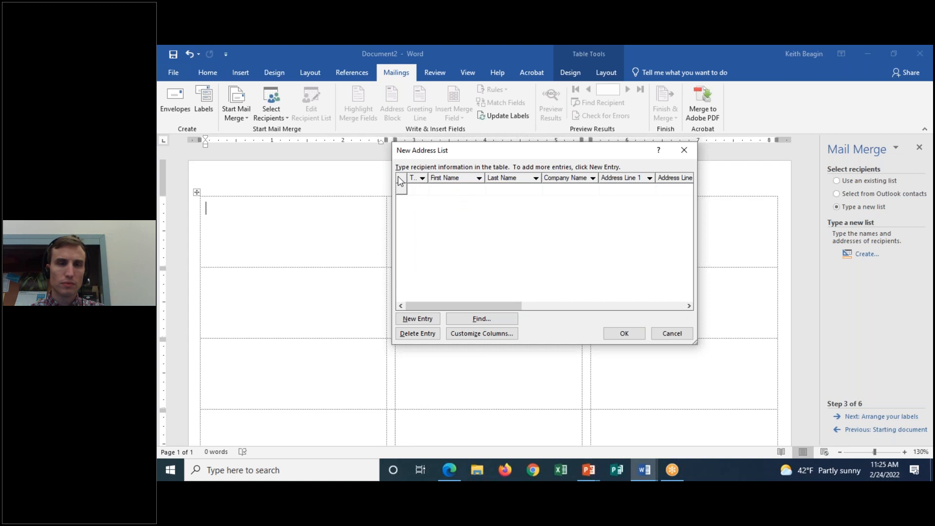
left_click(421, 179)
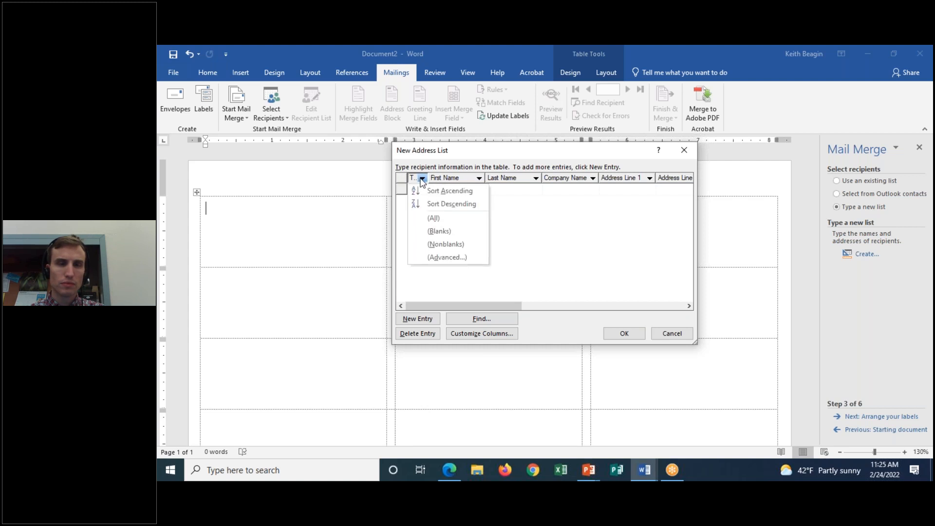
left_click(422, 180)
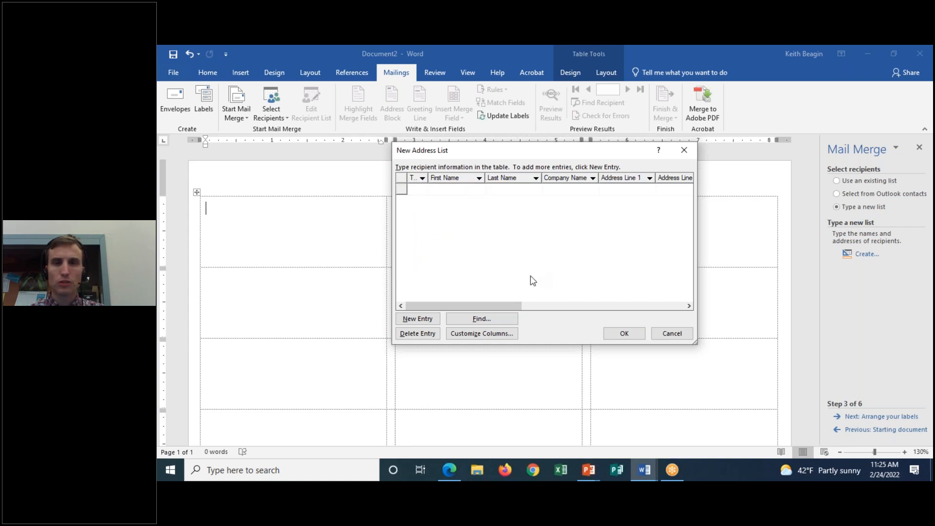
Look through the name and address columns available in the new address list
left_click_drag(502, 306, 451, 297)
left_click(434, 189)
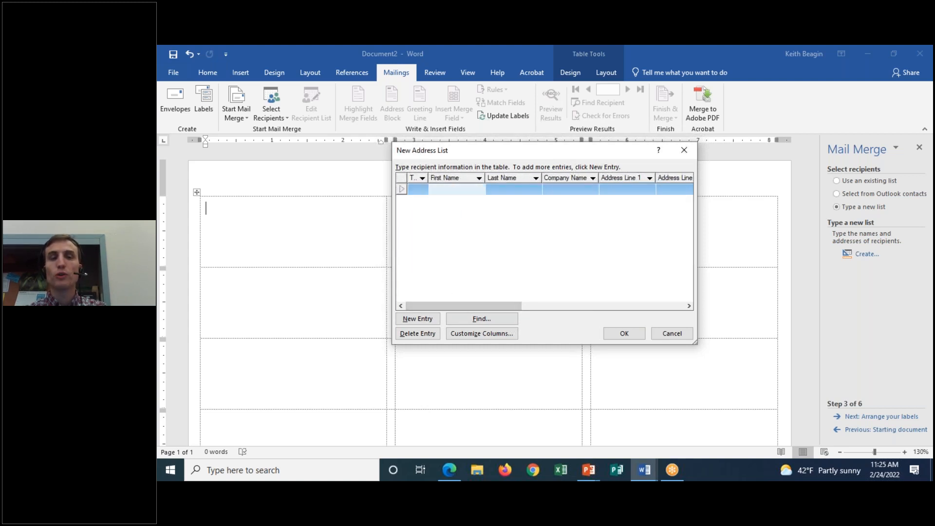
left_click_drag(494, 302, 509, 304)
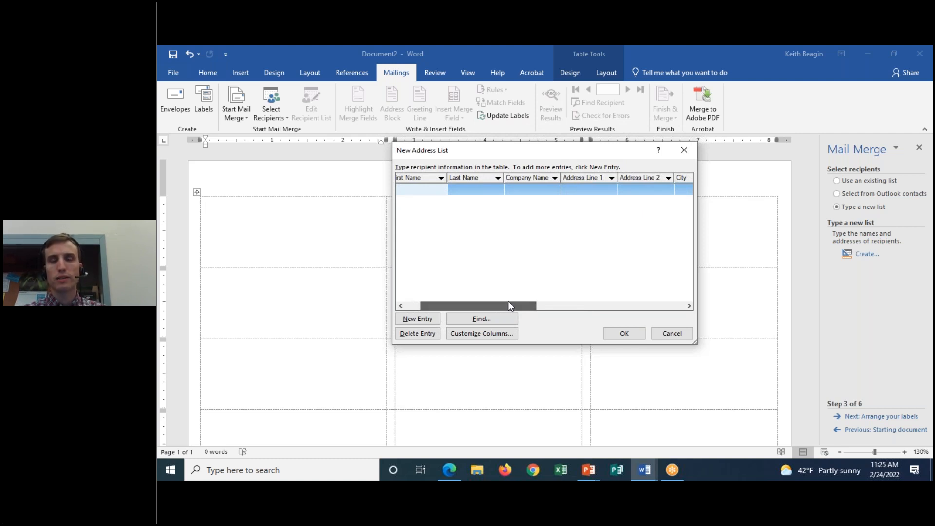
left_click_drag(429, 306, 389, 310)
left_click(453, 190)
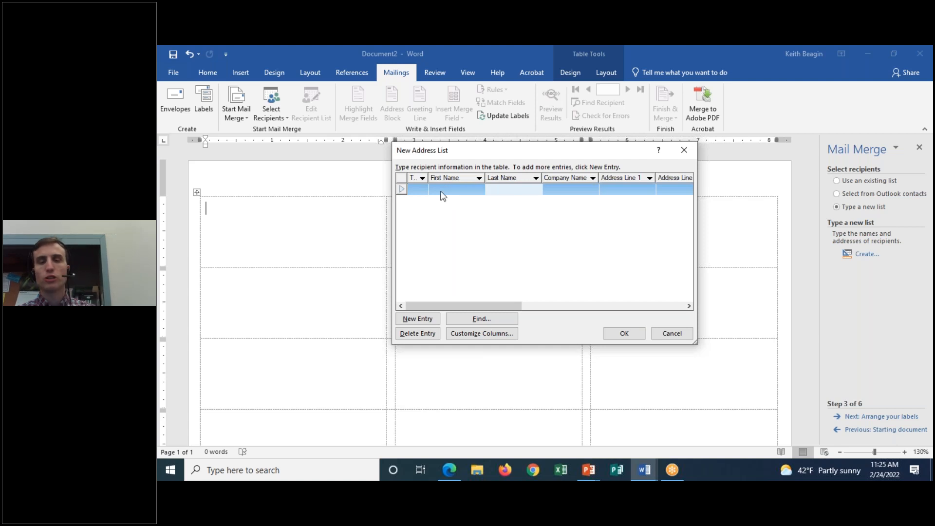
left_click(505, 192)
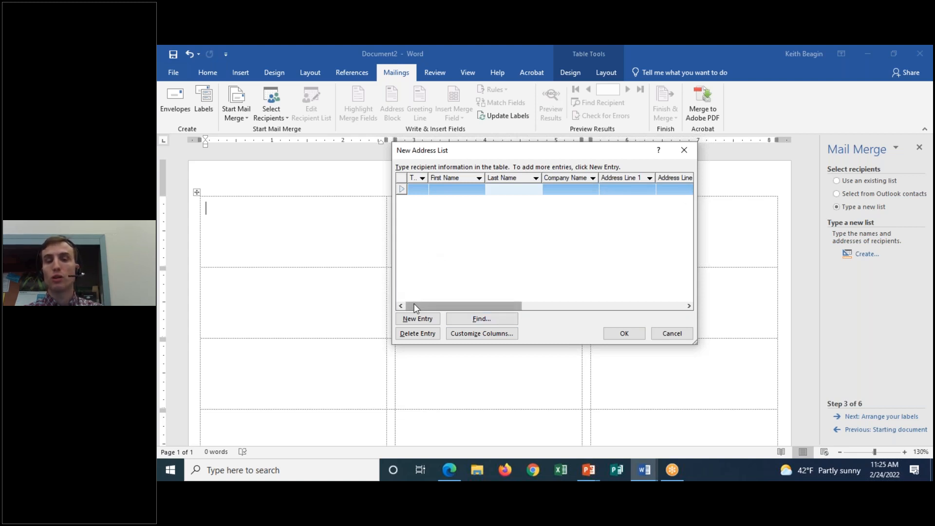
mouse_move(415, 308)
left_mouse_down()
mouse_move(561, 312)
mouse_move(411, 305)
left_mouse_up()
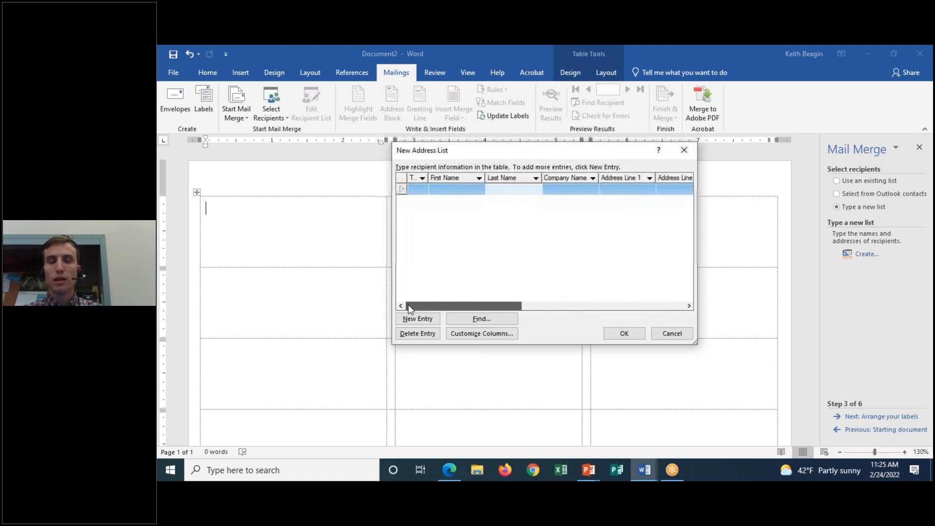
Enter the first recipient's first name, last name and street address in the blank entry
left_click(443, 185)
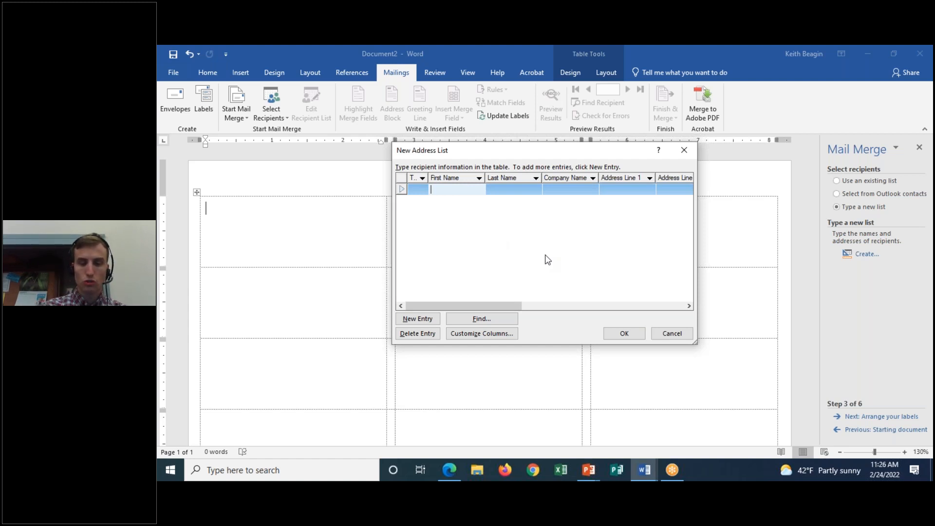
type("Joe")
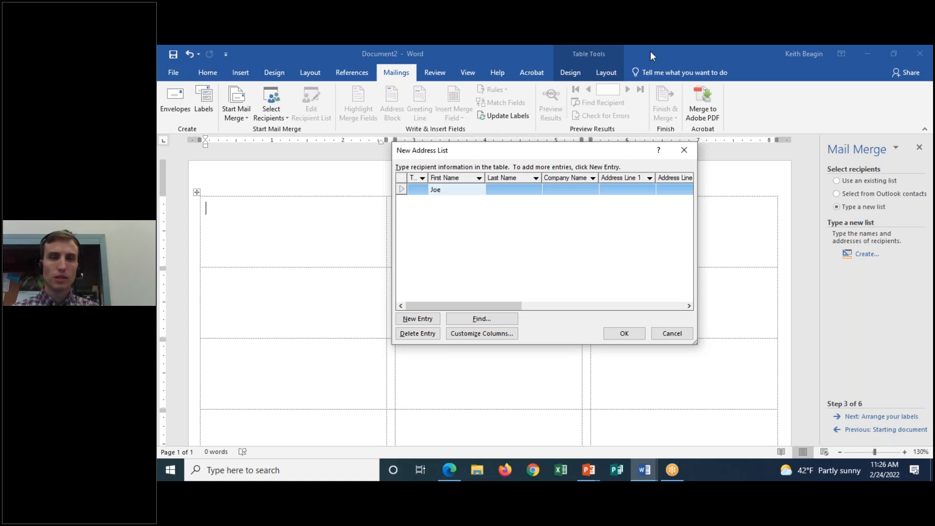
left_click(503, 187)
type("Smith")
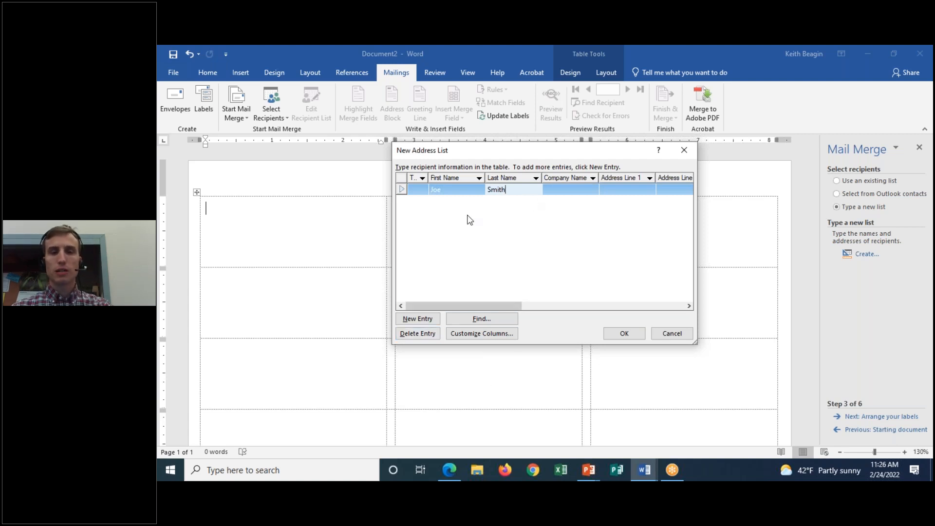
left_click(633, 191)
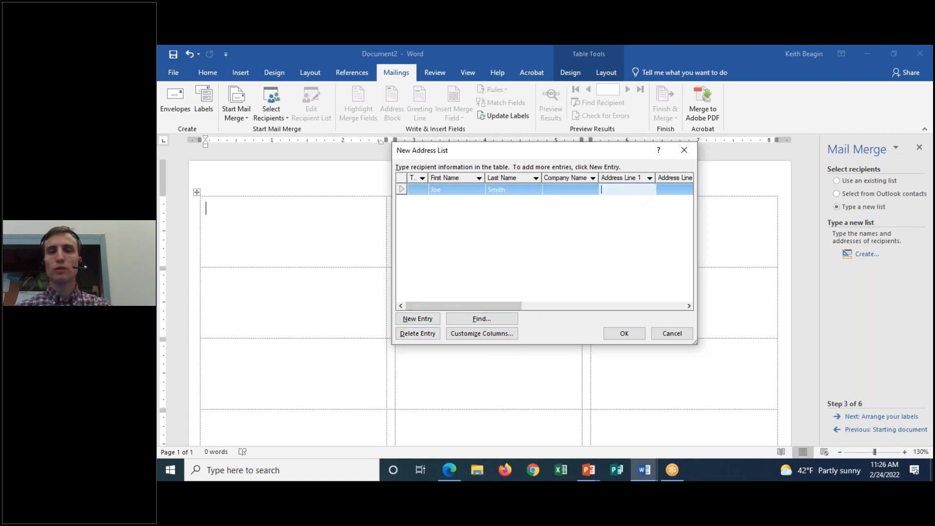
type("123 Main")
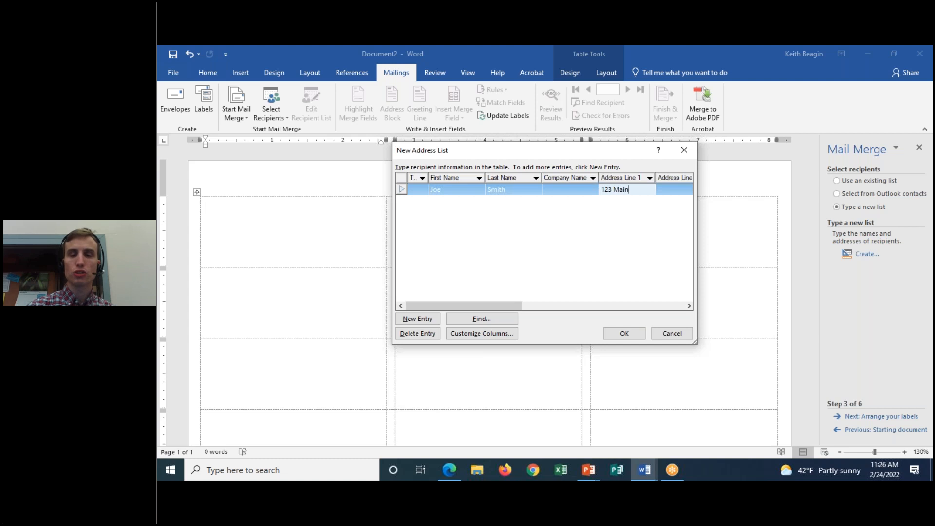
type(" St.")
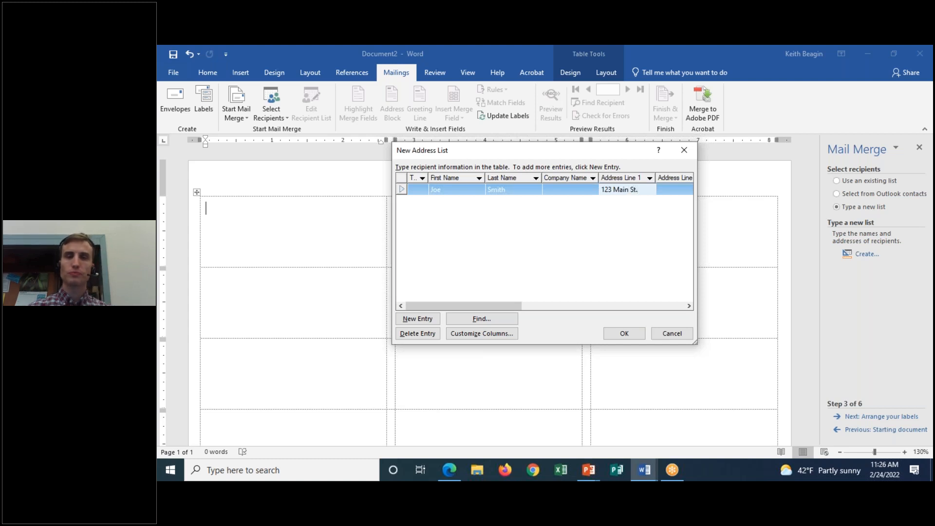
Complete the first recipient's entry with the city, state and ZIP code
left_click_drag(512, 303, 561, 301)
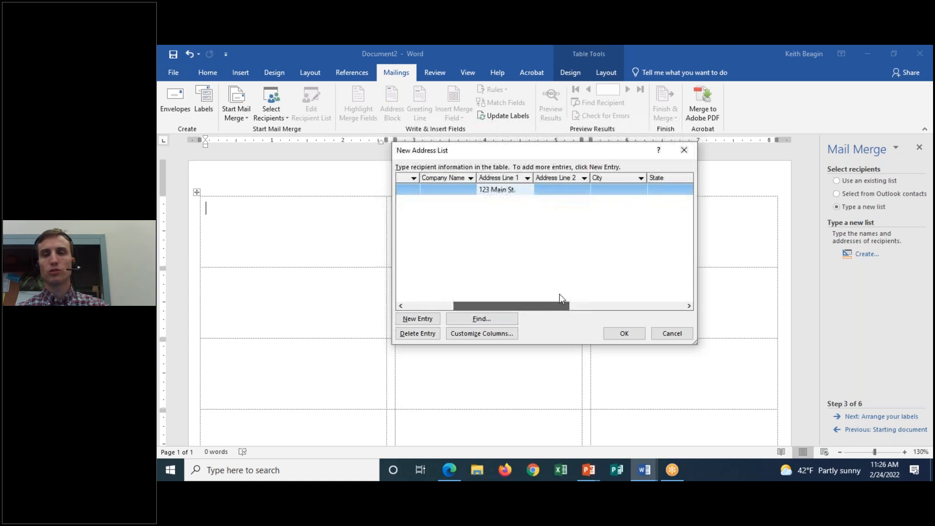
left_click(613, 190)
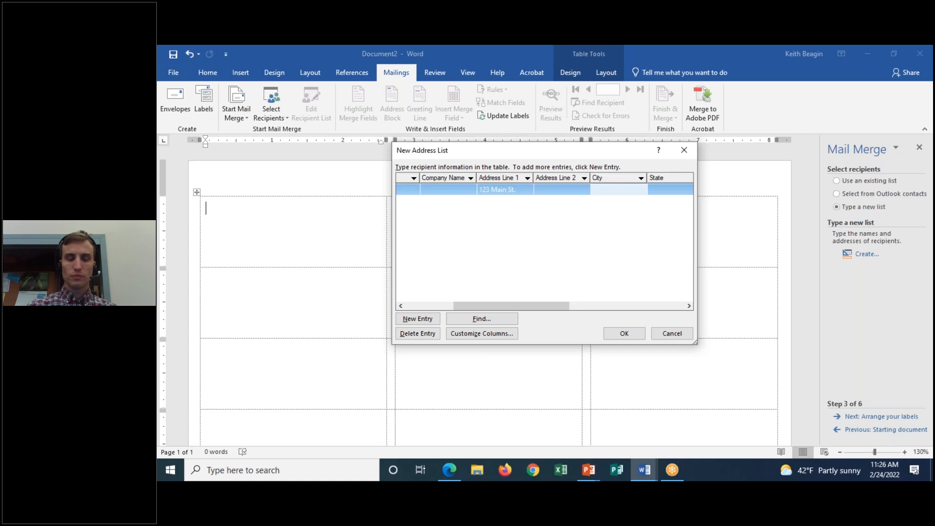
type("Chicago")
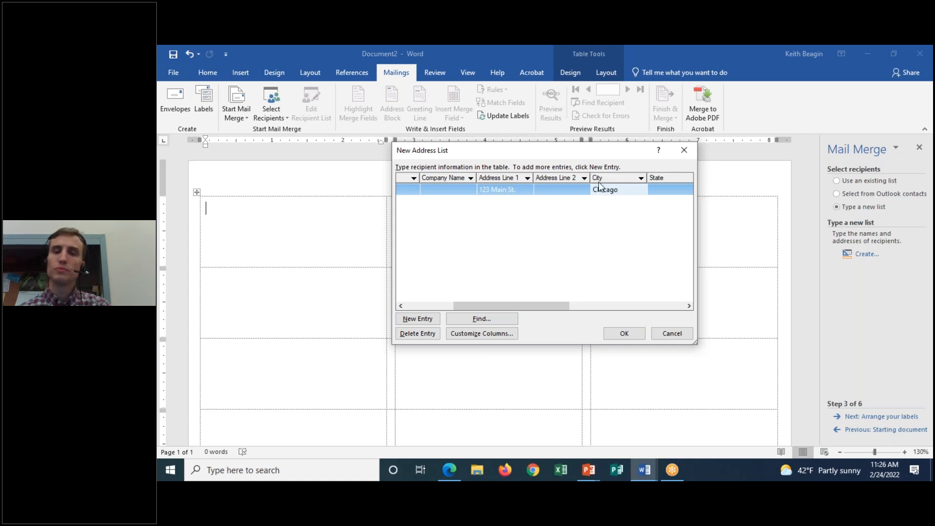
left_click_drag(555, 306, 572, 306)
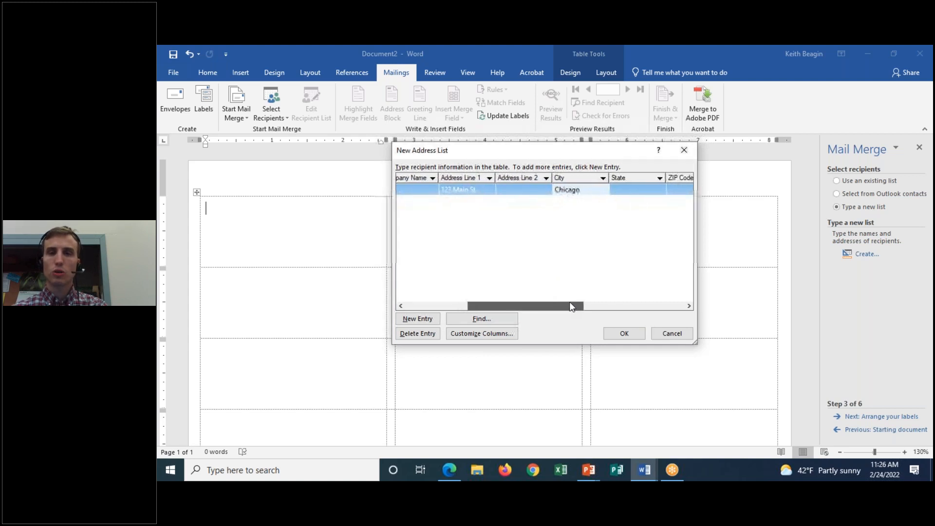
left_click(642, 190)
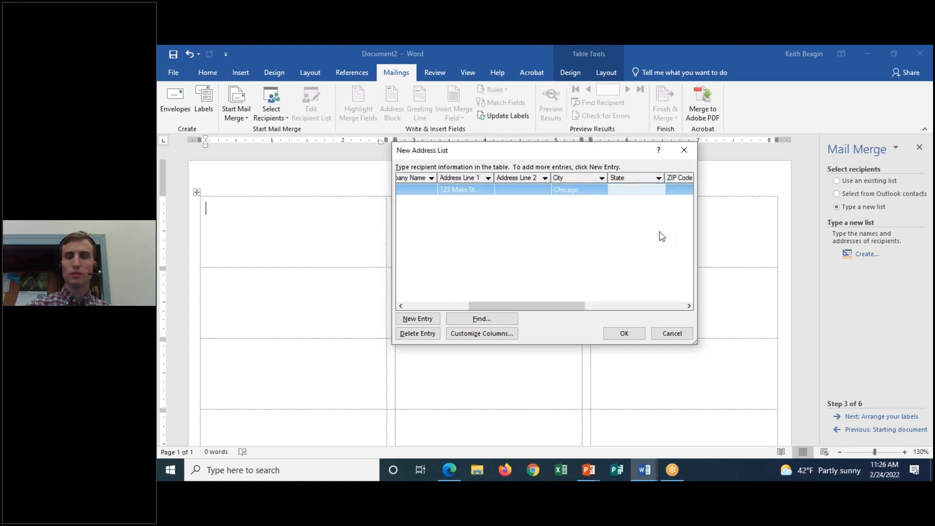
type("IL")
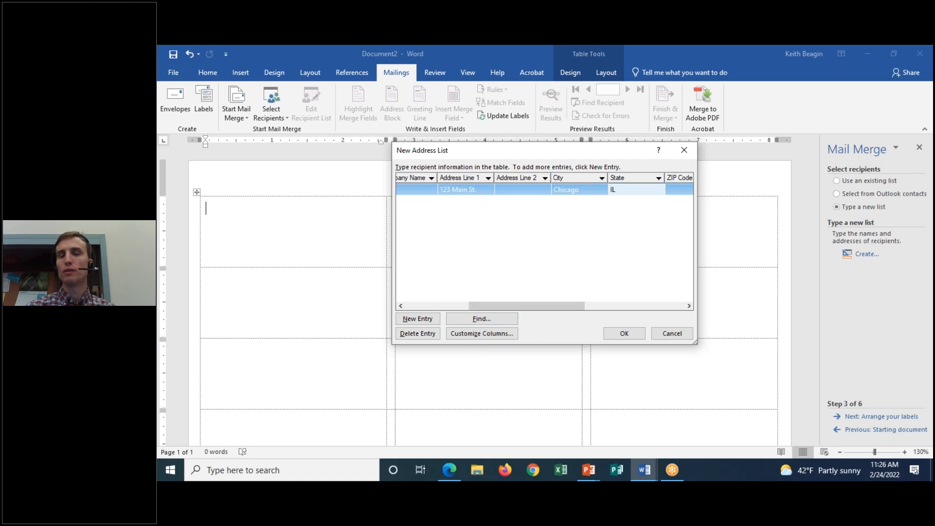
left_click_drag(574, 305, 640, 278)
left_click(642, 191)
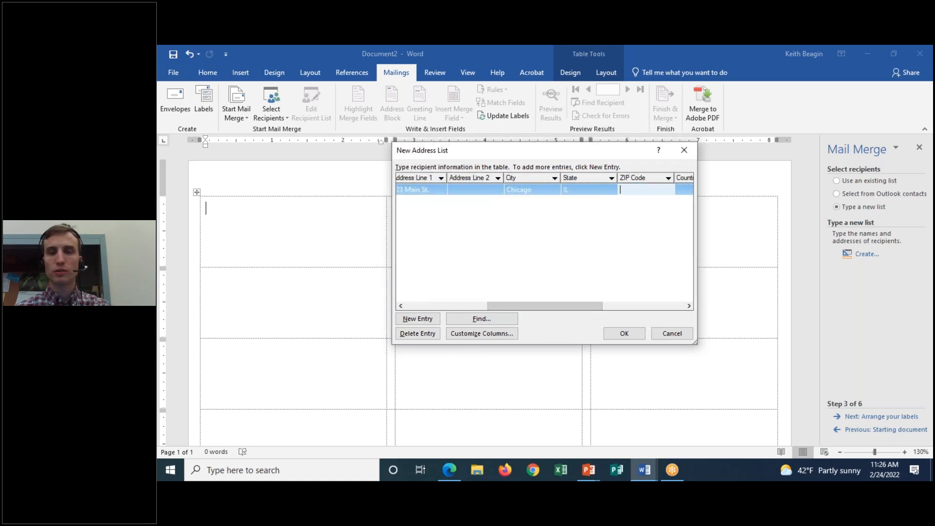
type("22222")
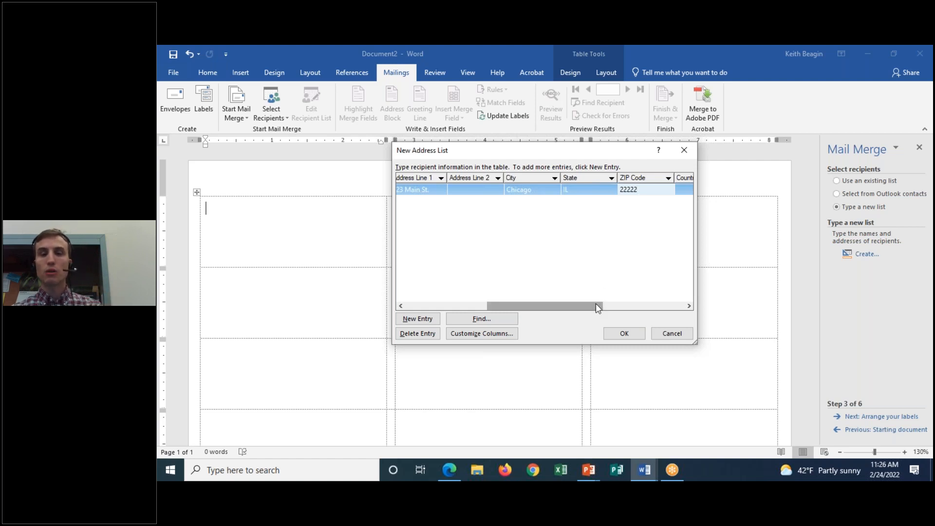
Add a second entry to the address list and enter the recipient's first and last name
left_click_drag(596, 303, 497, 297)
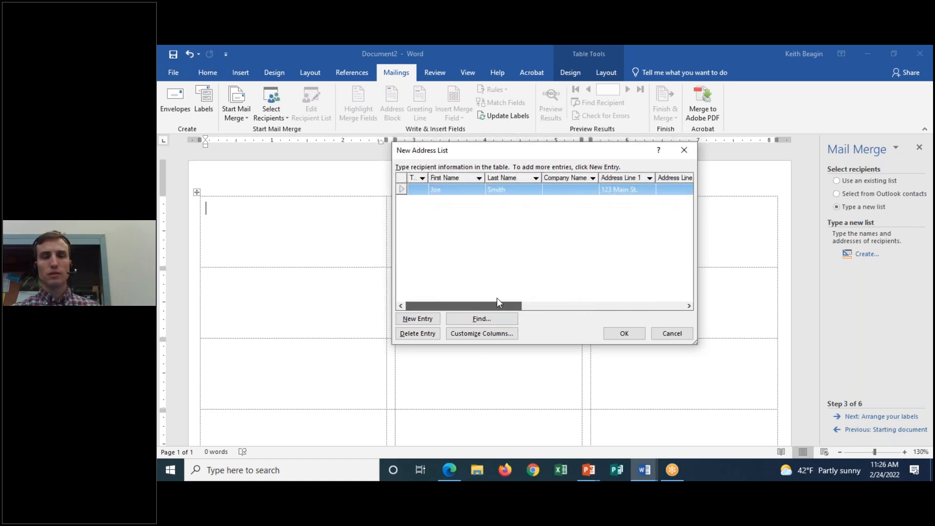
left_click(410, 322)
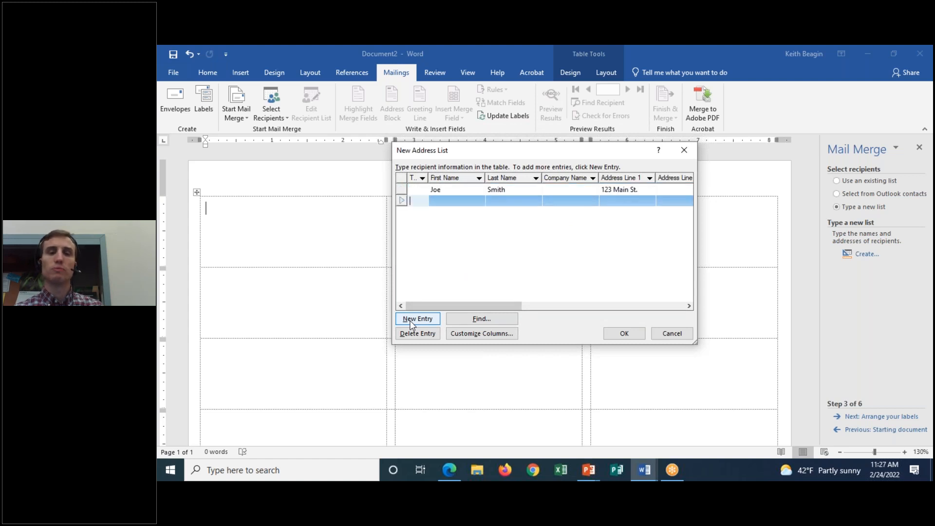
left_click(453, 202)
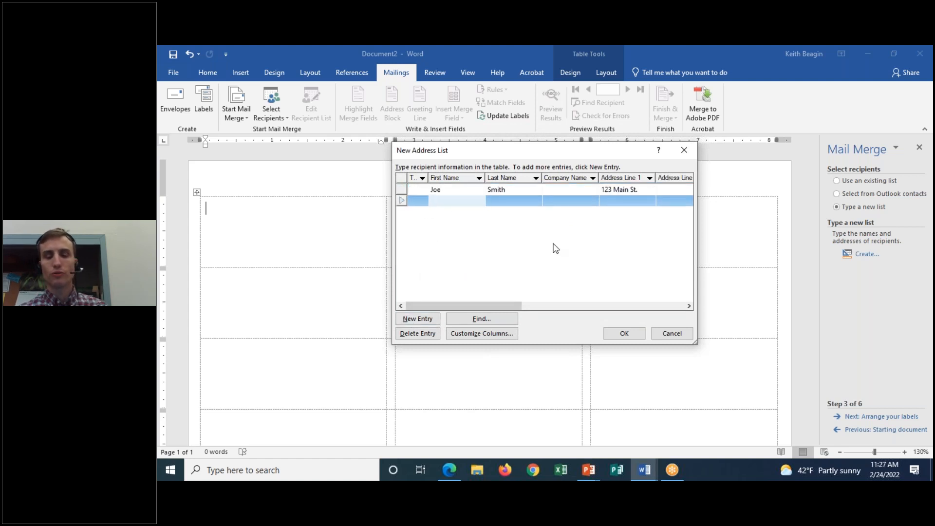
type("Jane")
key("Tab")
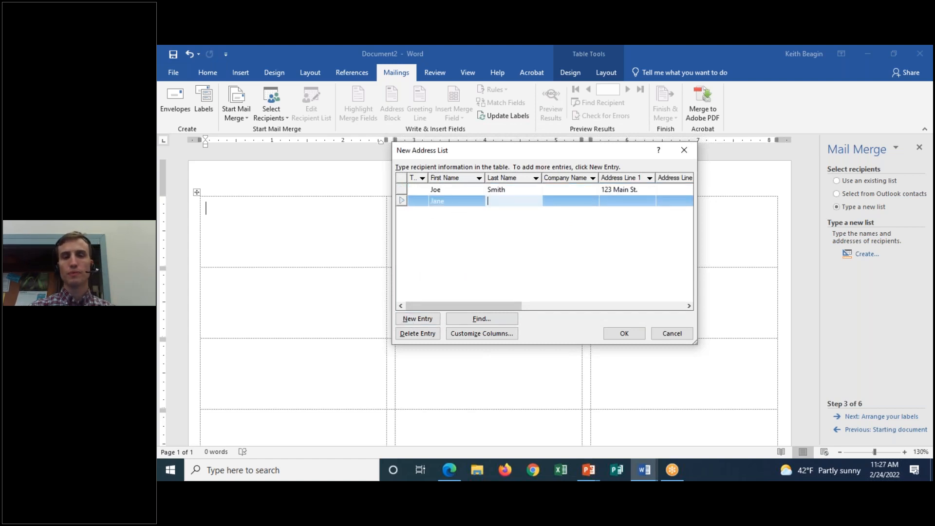
type("Doe")
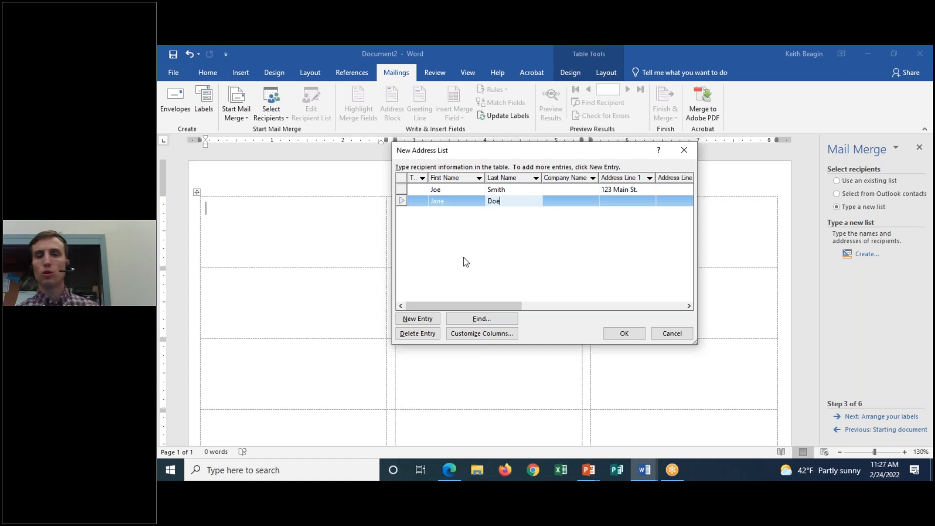
Enter the second recipient's street address in the first address line of their entry
left_click_drag(507, 305, 555, 306)
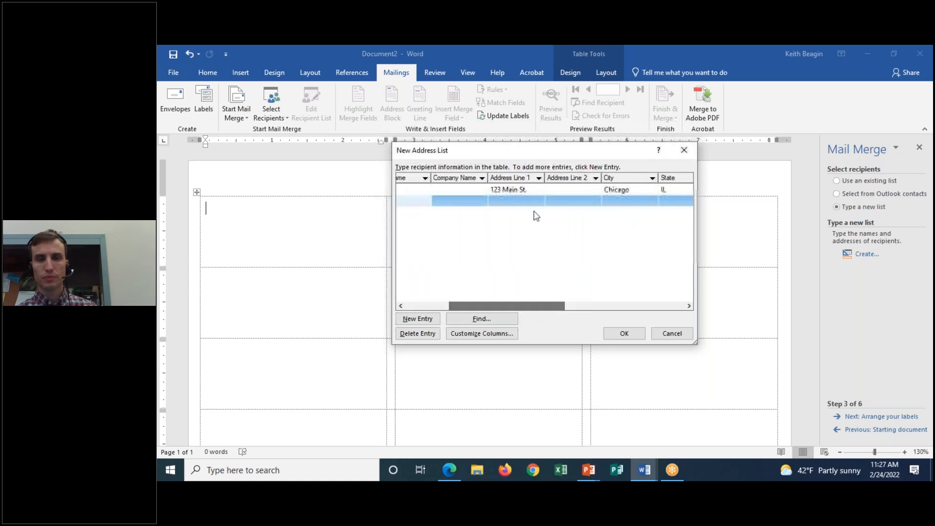
left_click(516, 200)
type("456")
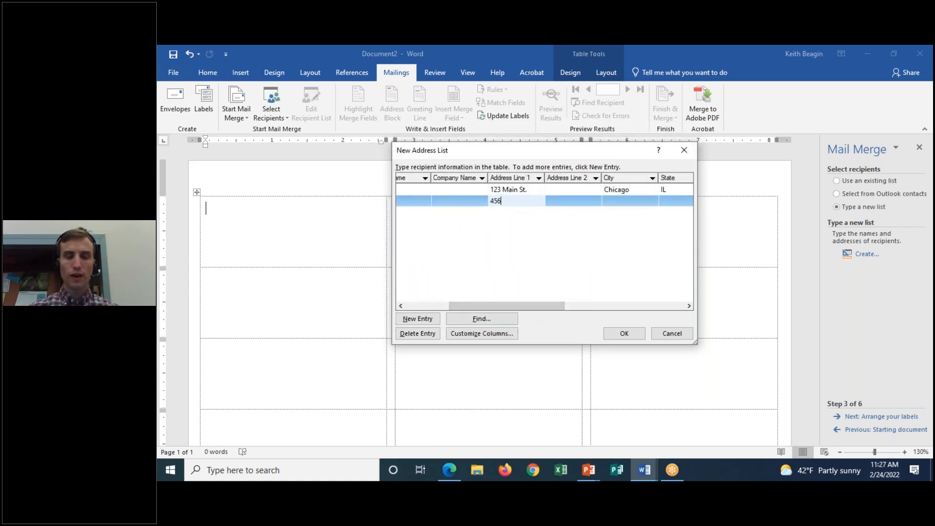
type(" Maple Av")
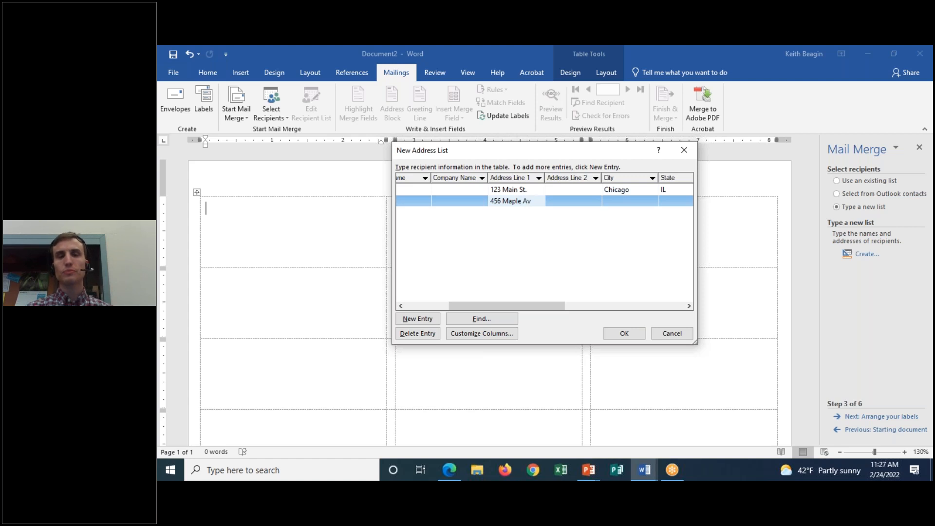
type("e.")
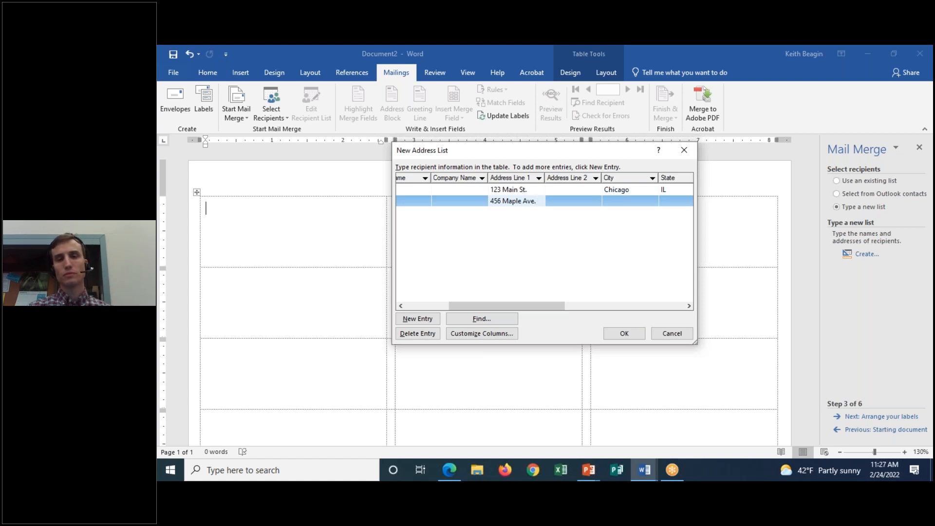
Complete the second recipient's entry with the city, state and ZIP code
left_click_drag(542, 305, 582, 306)
left_click(532, 200)
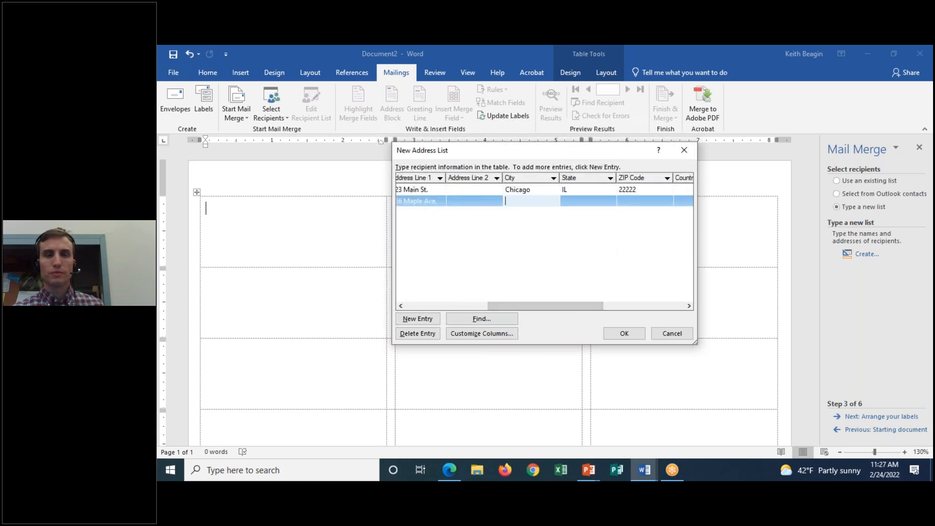
type("Seattle")
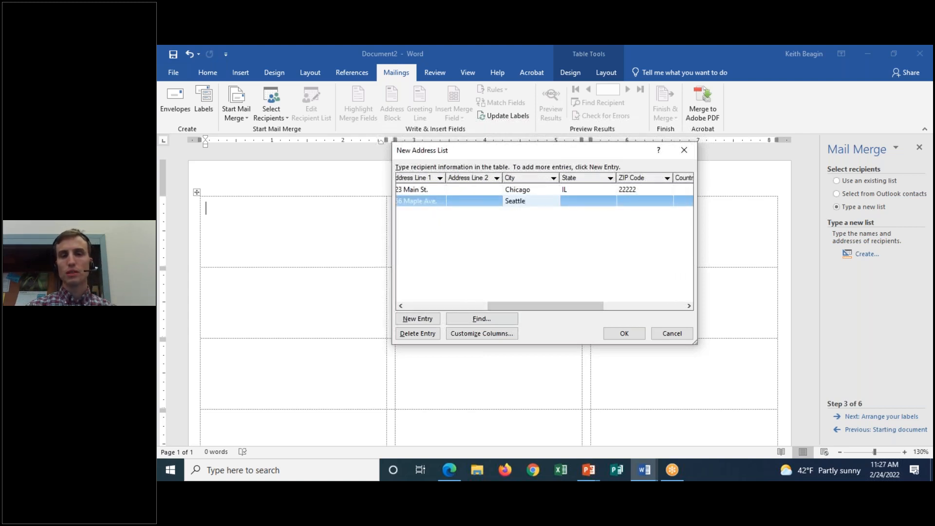
key("Tab")
type("WA")
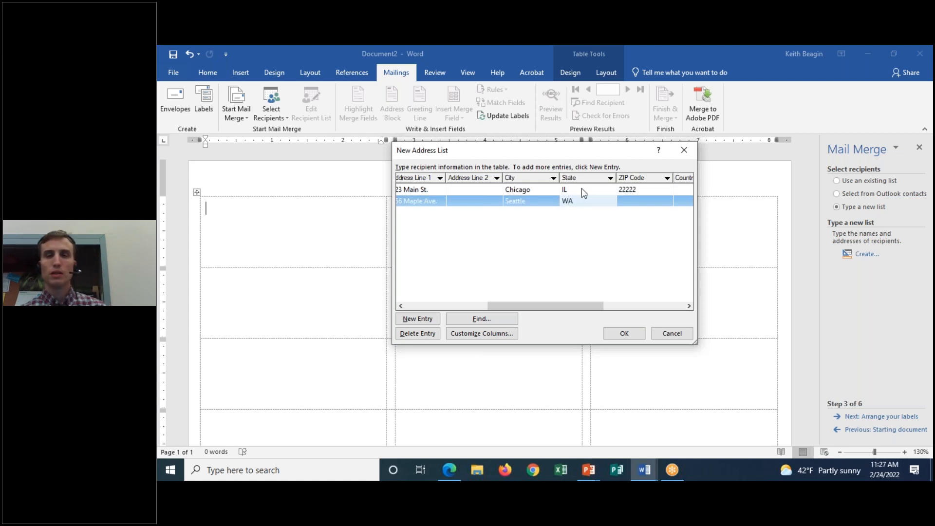
left_click(630, 203)
type("333")
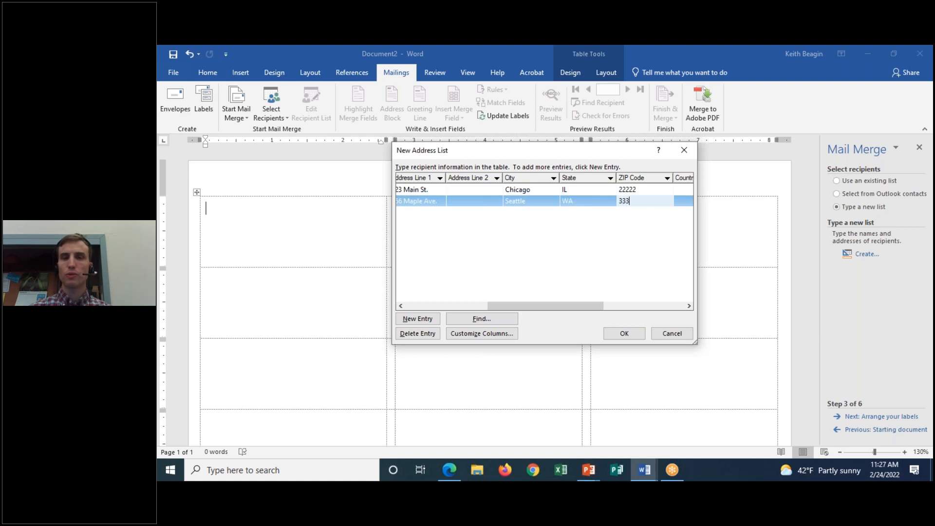
type("33")
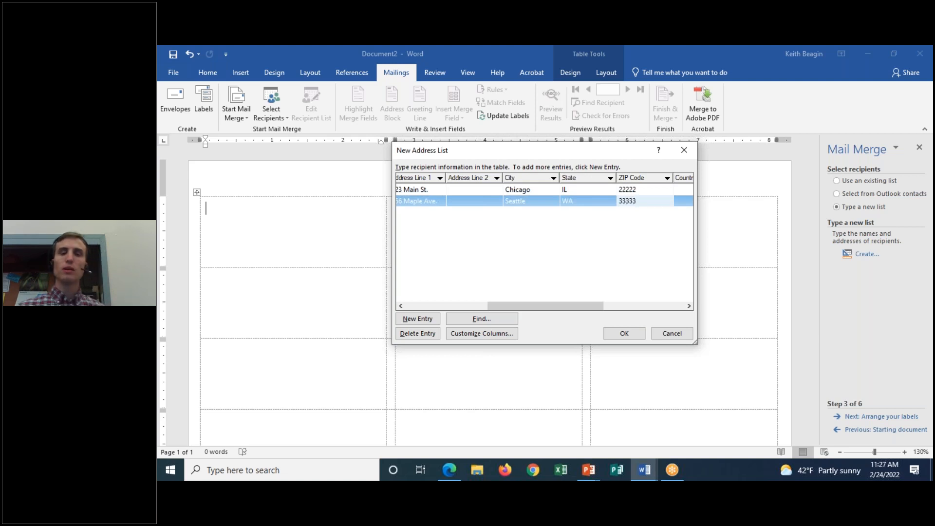
Add a third entry to the address list and enter the recipient's first and last name
left_click_drag(593, 306, 436, 293)
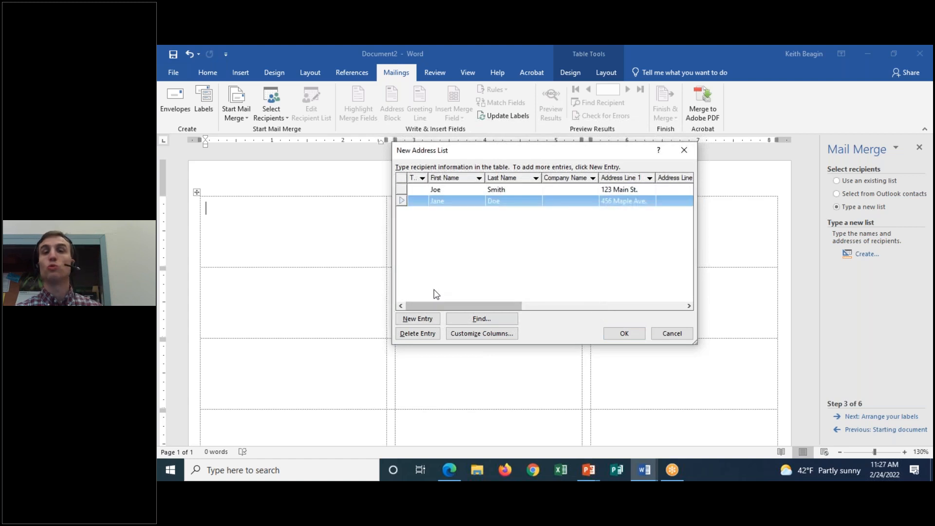
left_click(415, 319)
left_click(456, 213)
type("Scooby")
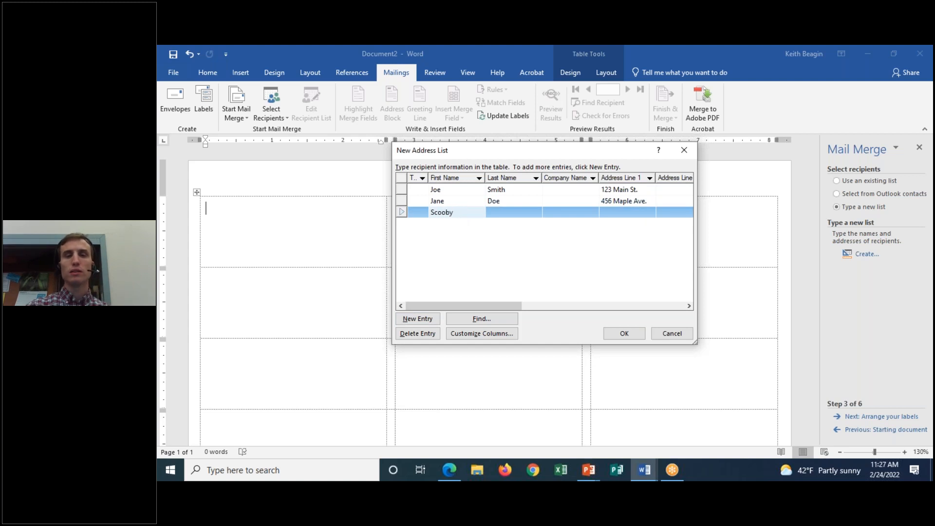
key("Tab")
type("Doo")
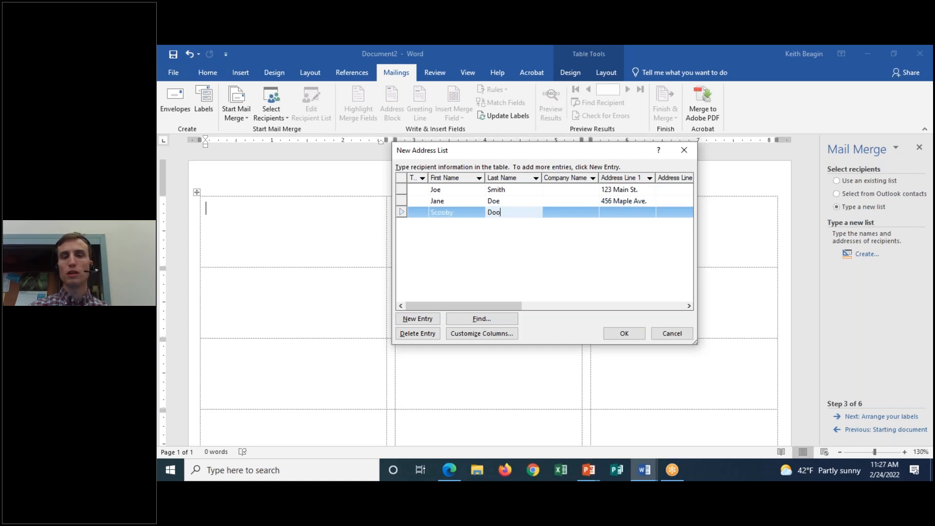
Enter the third recipient's street address in the first address line of their entry
left_click_drag(453, 305, 494, 306)
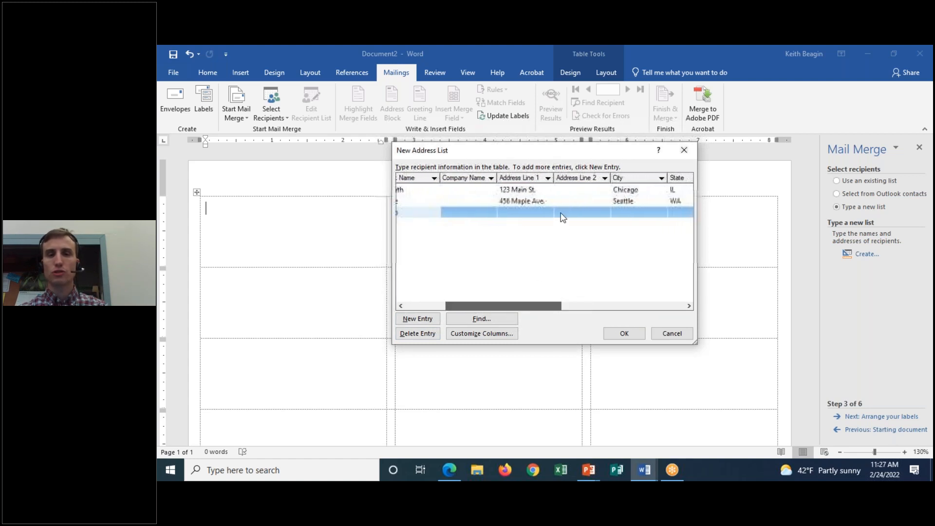
left_click(535, 215)
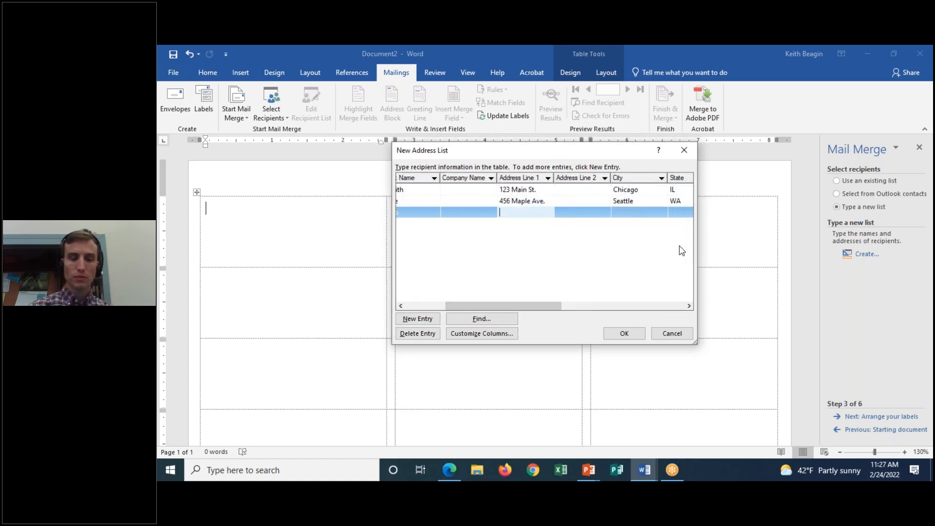
type("99 Spook")
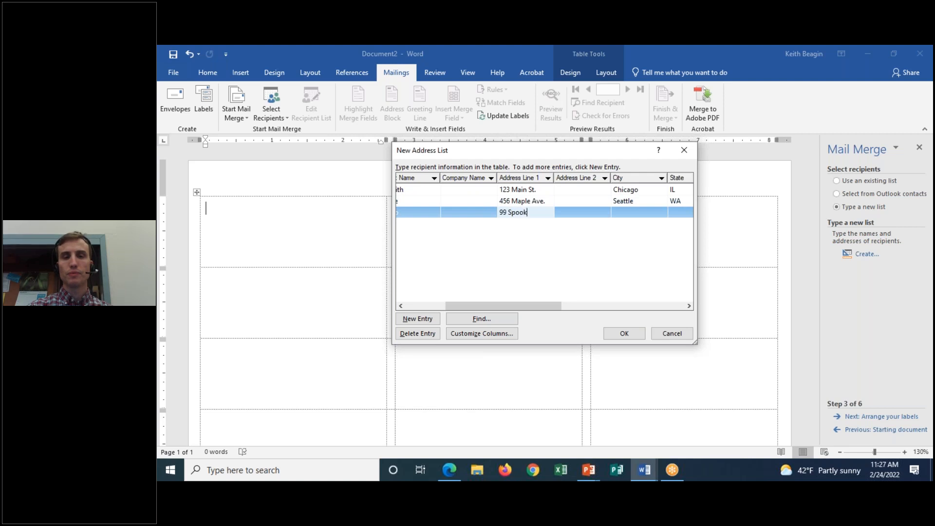
type("y Ln.")
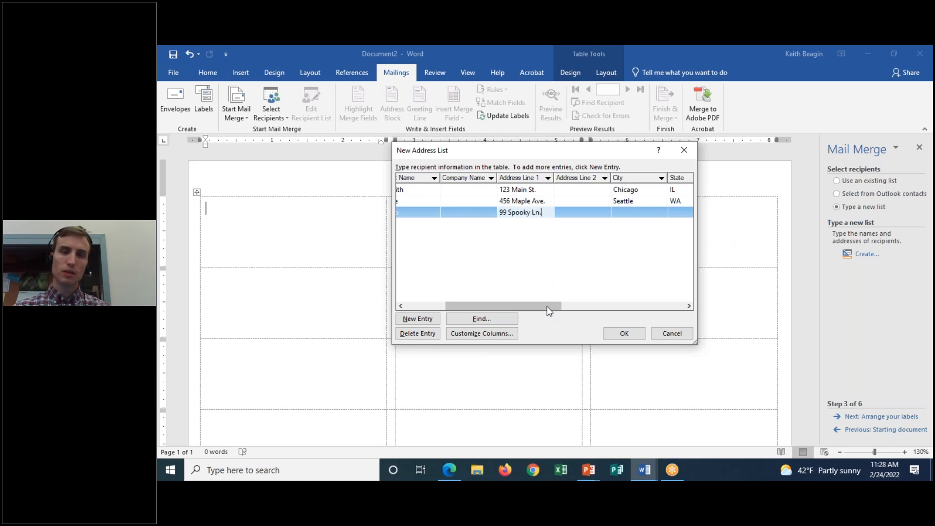
Complete the third recipient's entry with the city, state and ZIP code
left_click_drag(553, 307, 579, 307)
left_click(582, 215)
type("San Diego")
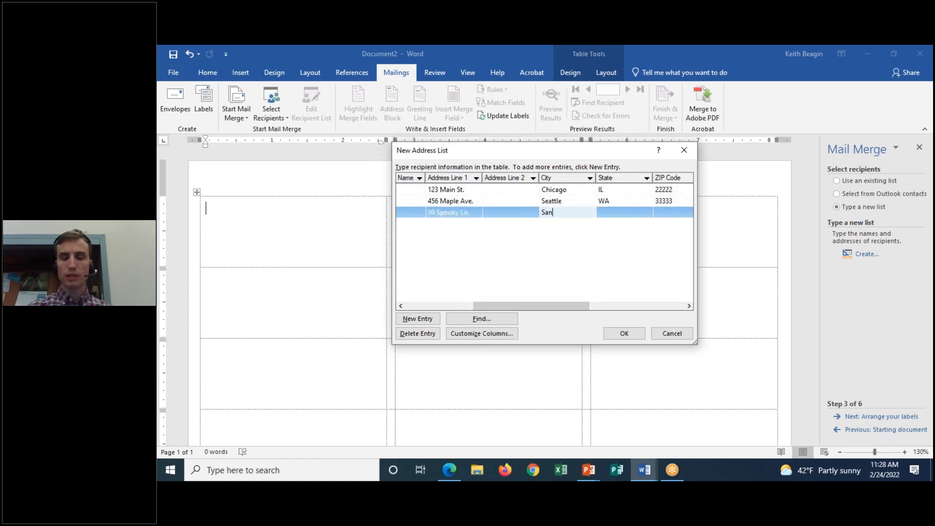
left_click(609, 213)
type("CA")
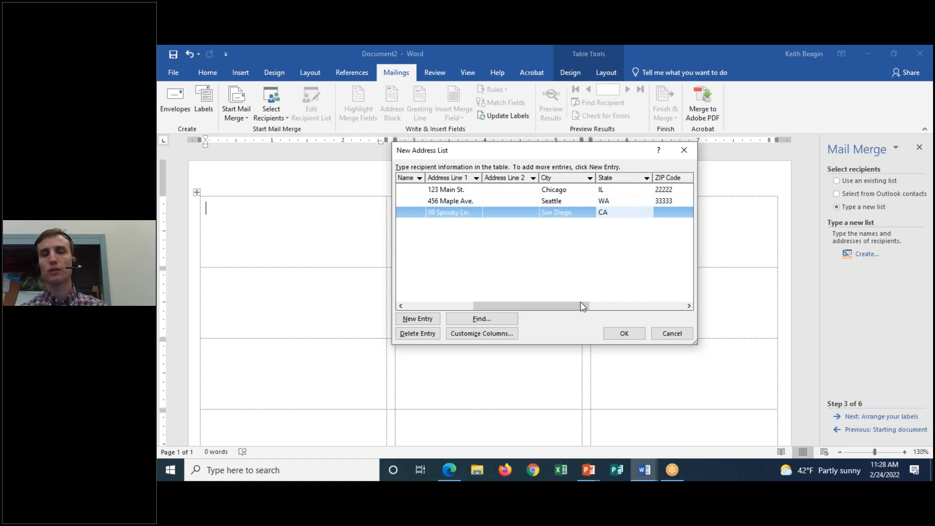
left_click_drag(536, 306, 553, 306)
key("Tab")
type("44444")
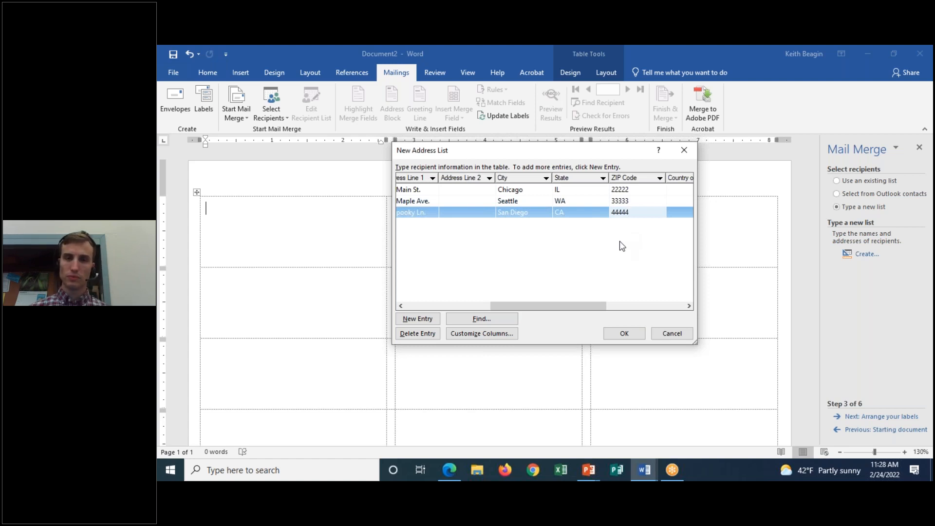
Accept the completed address list and move the Save Address List dialog clear of the ribbon's main commands
left_click_drag(516, 306, 402, 306)
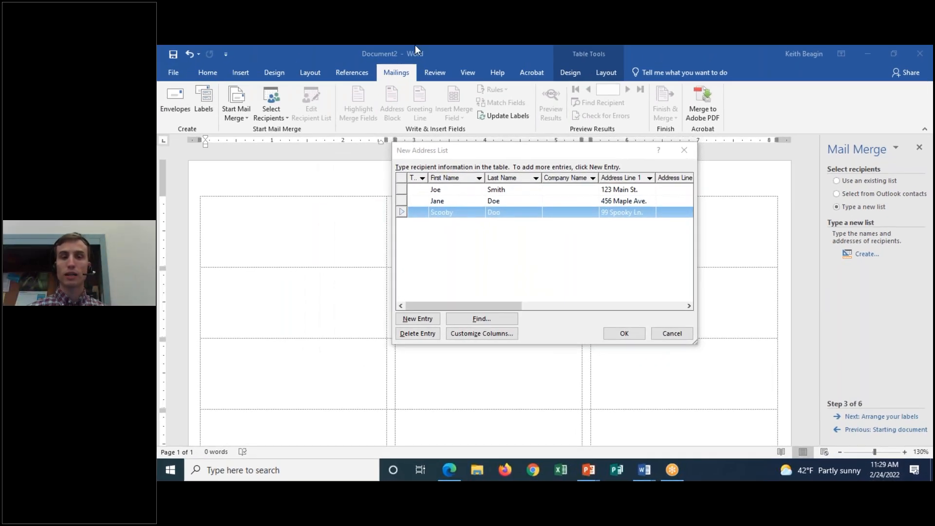
left_click(619, 332)
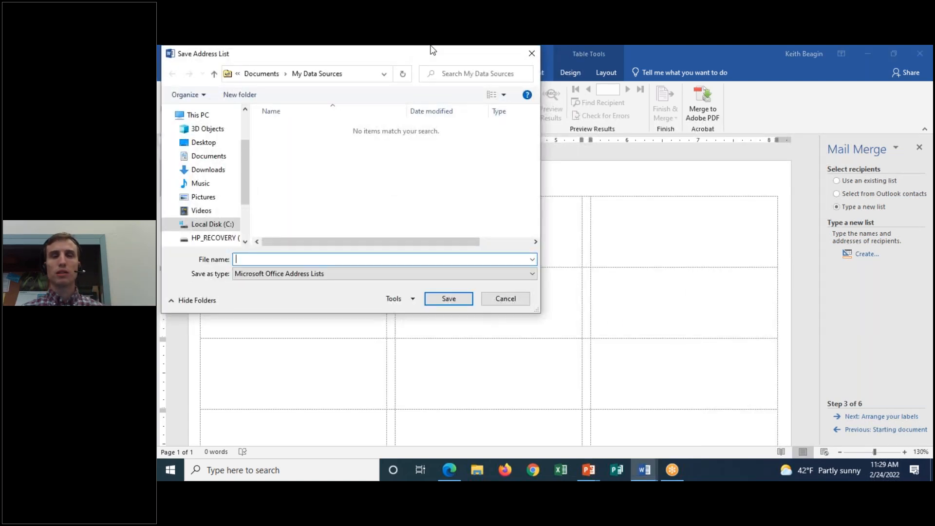
left_click_drag(480, 57, 746, 131)
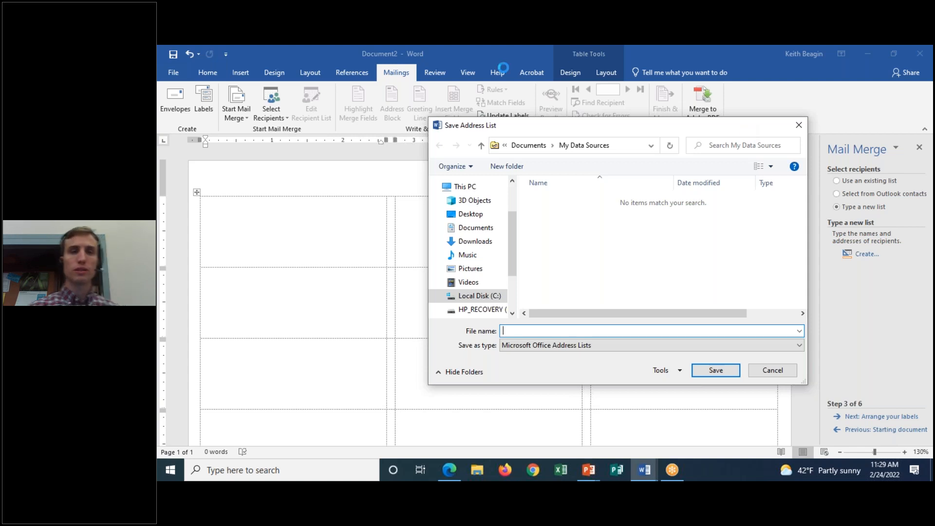
left_click(429, 48)
mouse_move(492, 115)
left_mouse_down()
mouse_move(433, 128)
mouse_move(510, 124)
left_mouse_up()
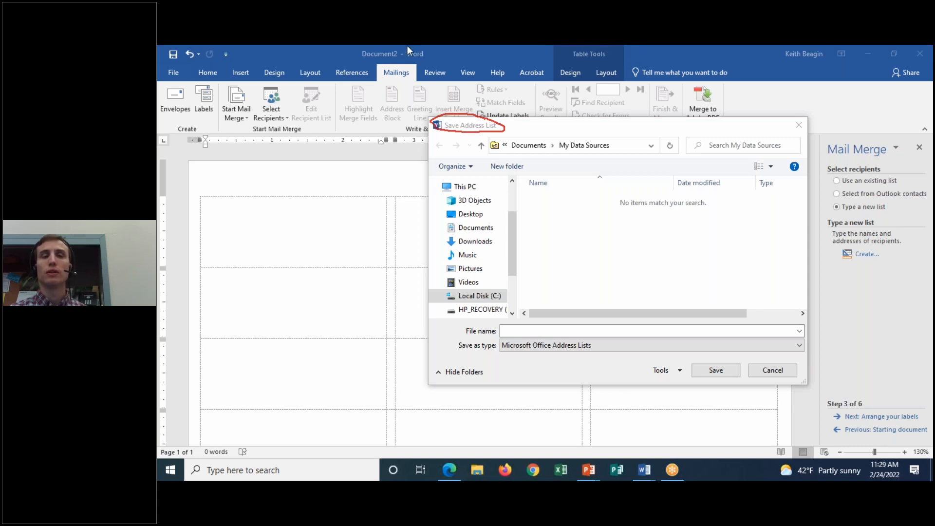
left_click(408, 131)
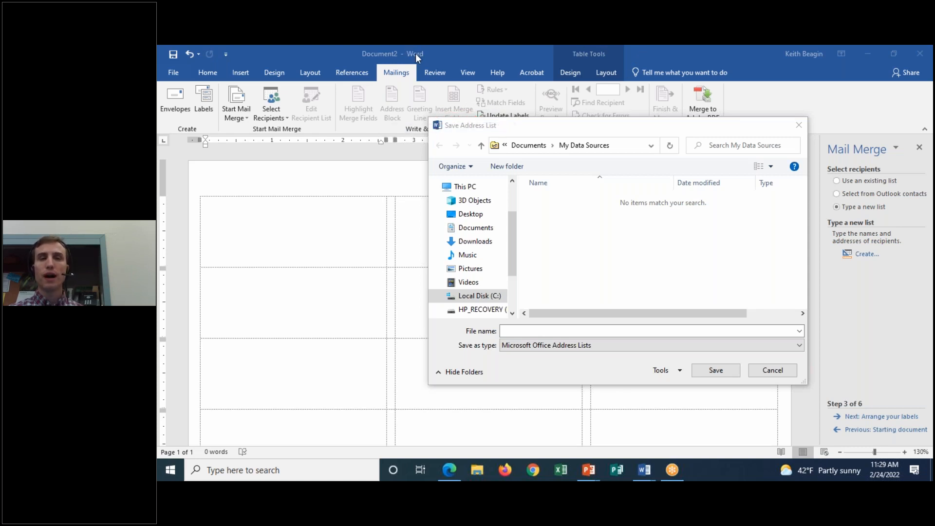
left_click(551, 135)
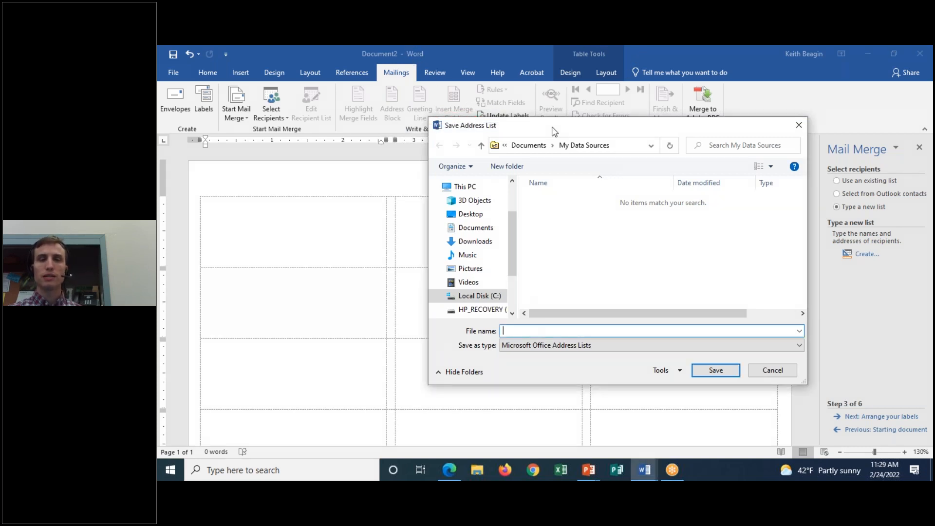
left_click(443, 52)
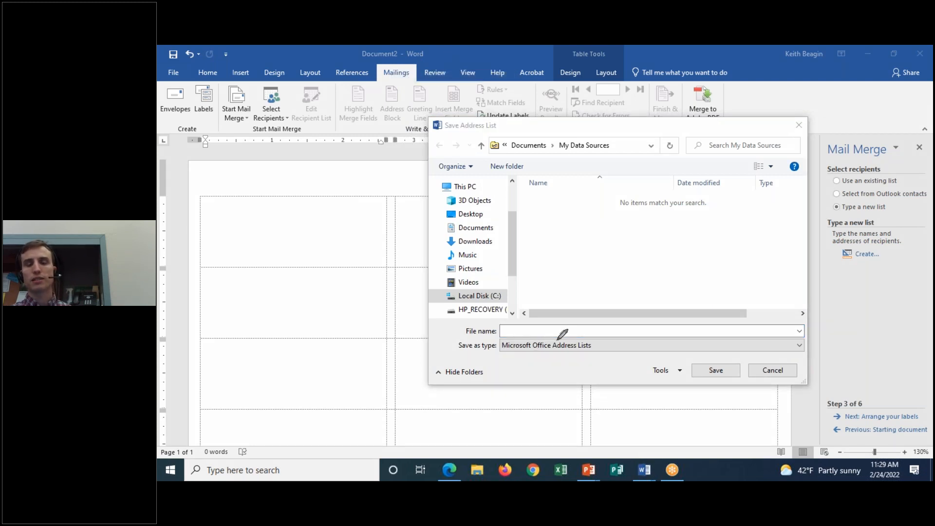
mouse_move(543, 339)
left_mouse_down()
mouse_move(495, 333)
mouse_move(442, 354)
mouse_move(599, 355)
mouse_move(620, 341)
mouse_move(530, 336)
left_mouse_up()
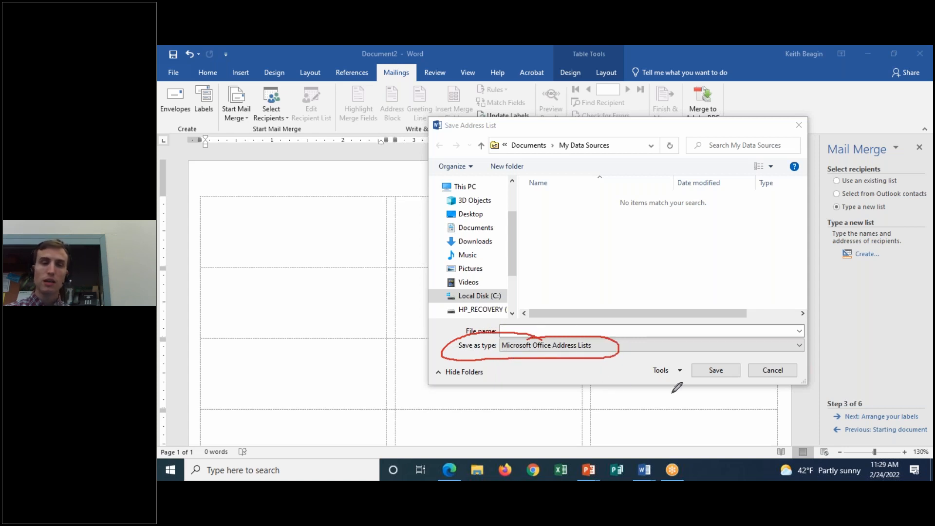
left_click(419, 128)
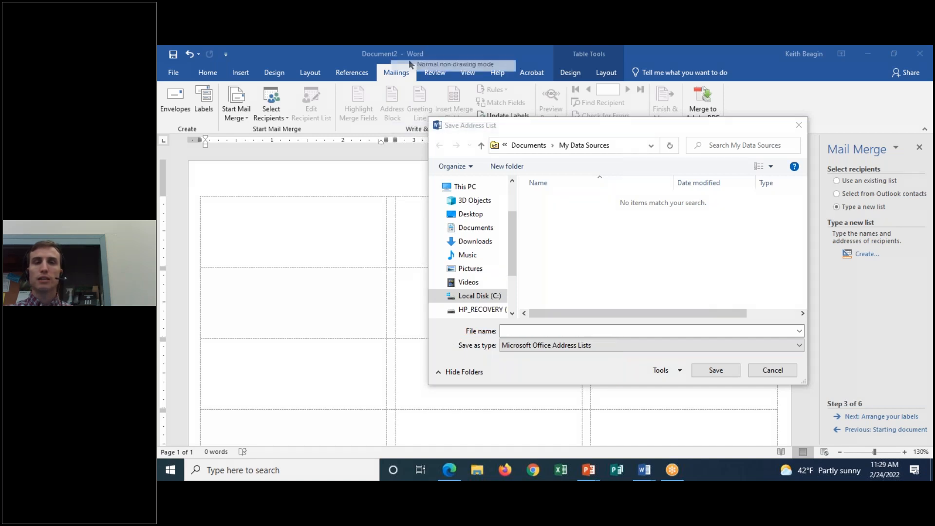
left_click(607, 358)
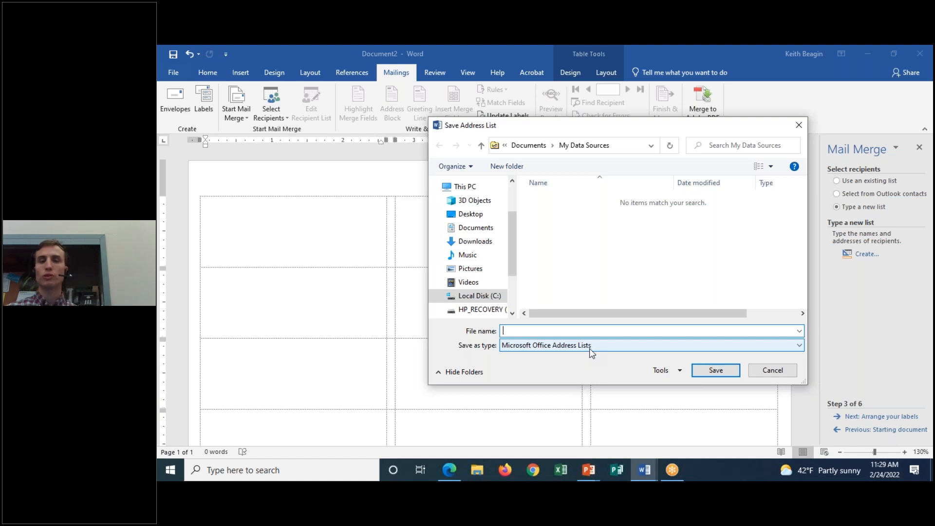
left_click(420, 51)
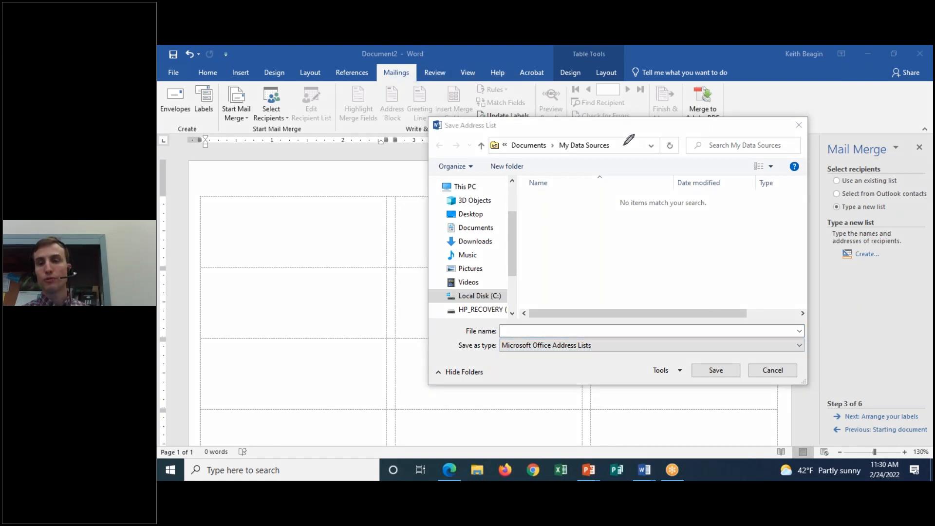
mouse_move(540, 138)
left_mouse_down()
mouse_move(530, 160)
mouse_move(541, 139)
mouse_move(583, 131)
mouse_move(619, 155)
mouse_move(558, 147)
left_mouse_up()
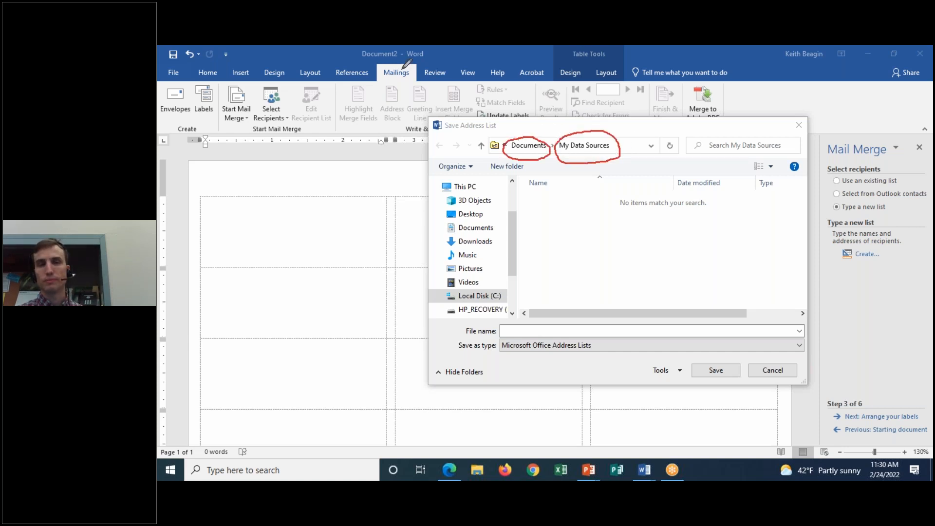
left_click(425, 53)
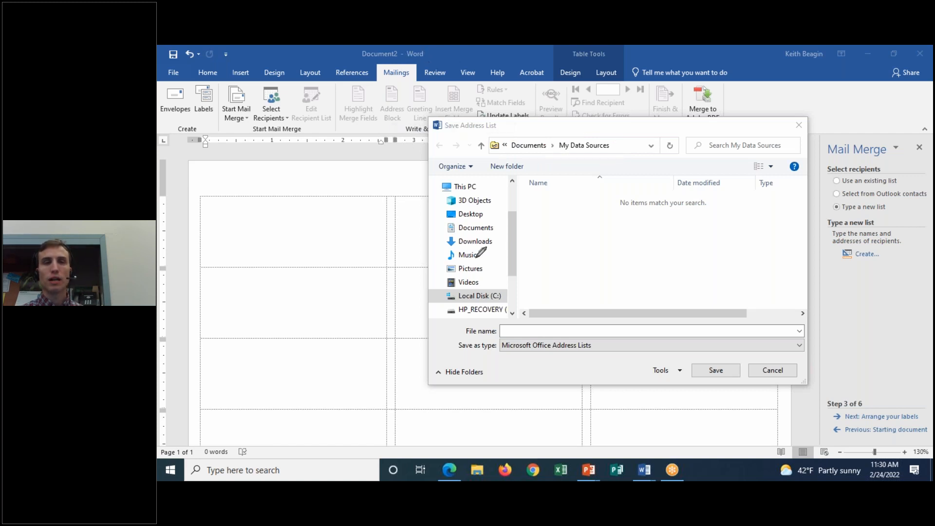
Save the address list as Chocolate Shop Customers in the My Data Sources folder
left_click(528, 330)
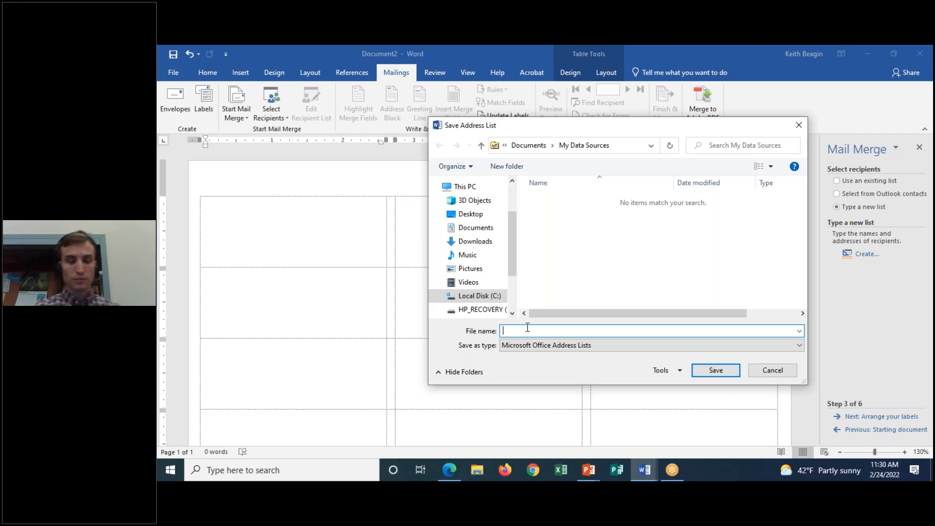
type("Chocolate Shop Customers")
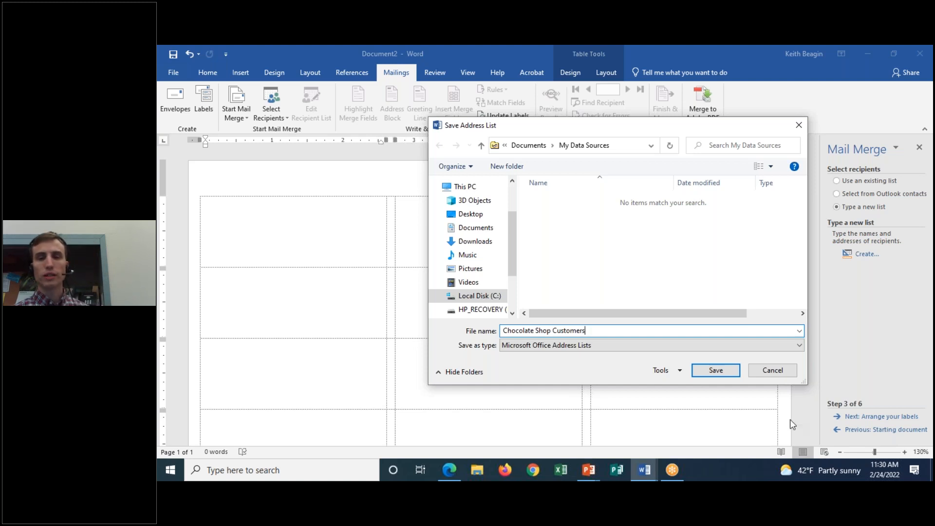
left_click(716, 371)
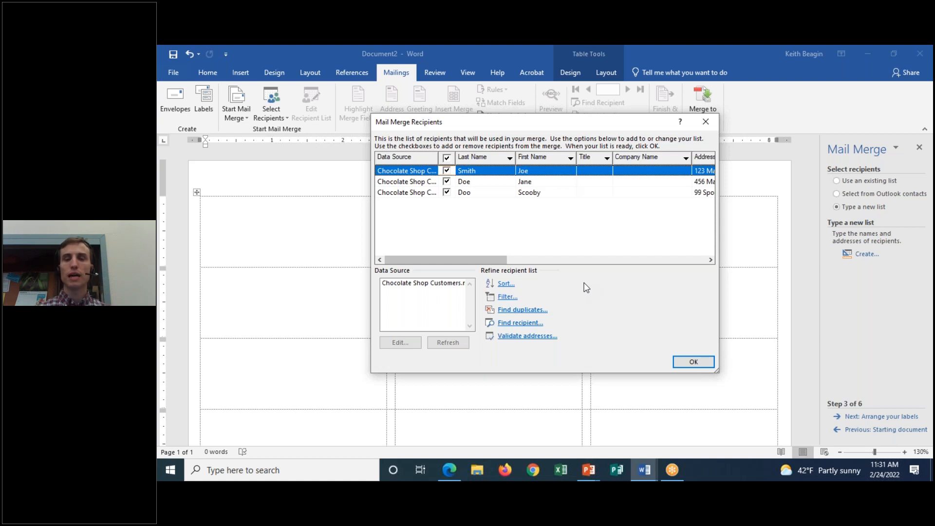
Accept the mail merge recipients and advance the wizard to arranging the labels
left_click(693, 363)
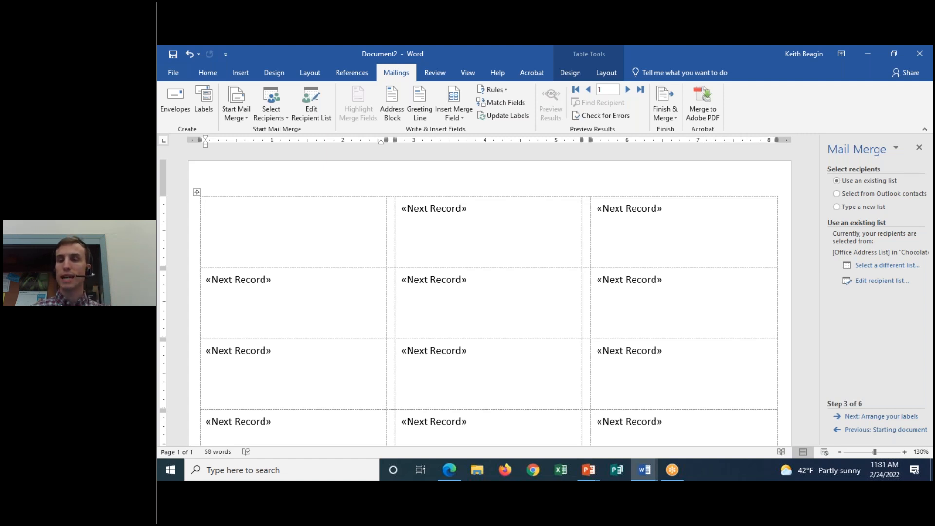
left_click(872, 417)
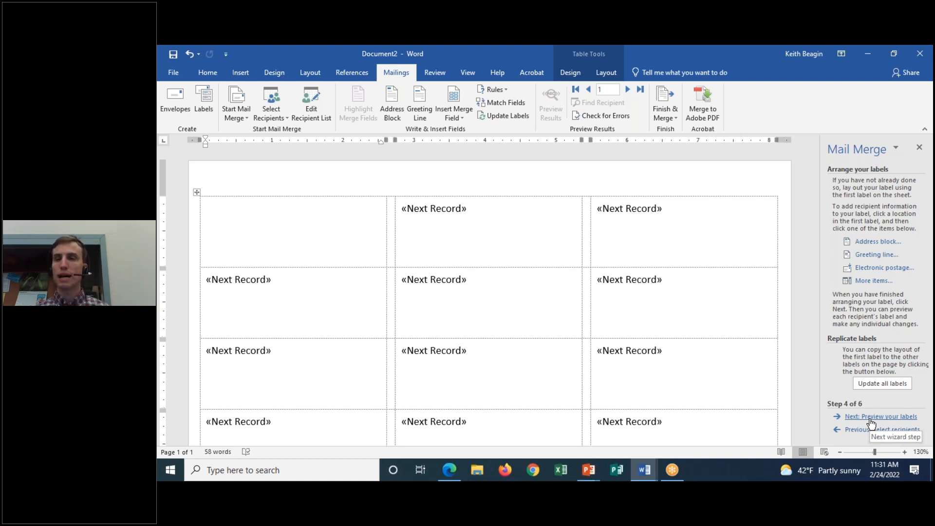
left_click(913, 194)
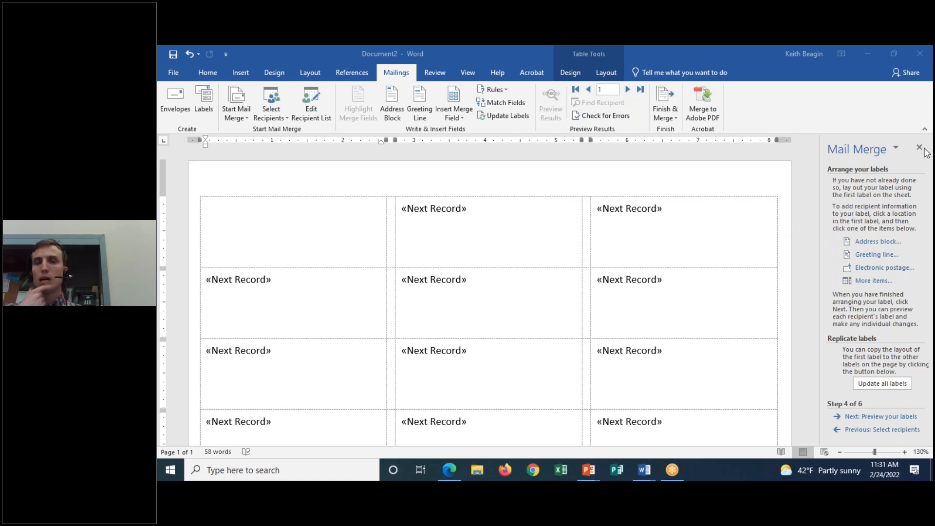
Insert an address block in the first label, keeping the default name format and postal address options
left_click(257, 201)
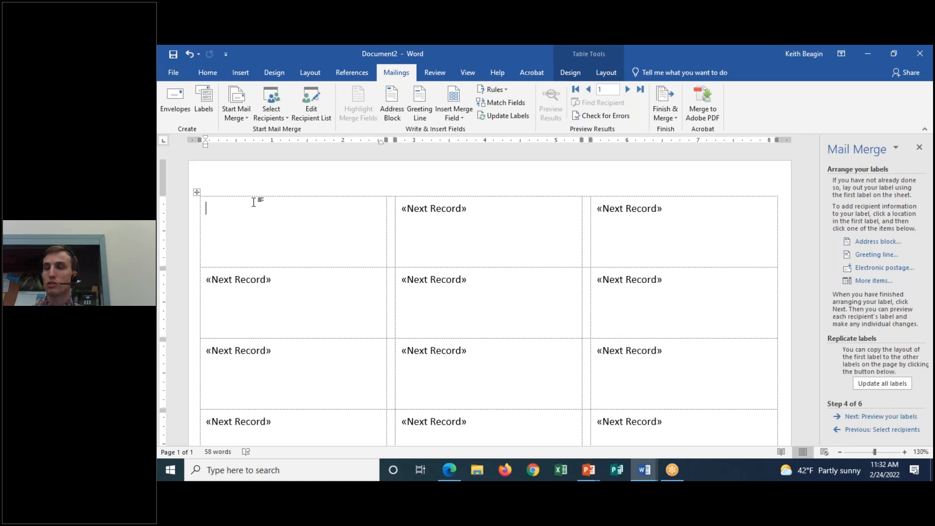
left_click(865, 246)
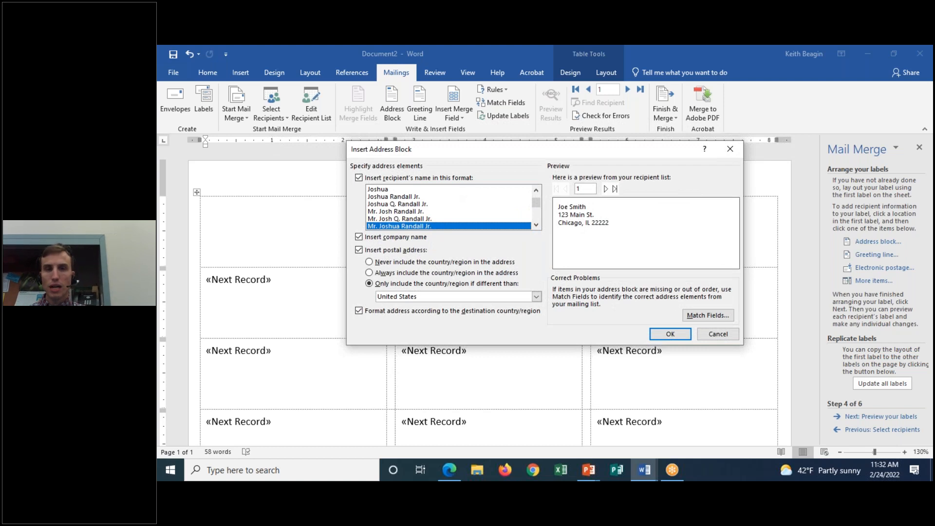
mouse_move(627, 206)
left_mouse_down()
mouse_move(575, 255)
mouse_move(661, 193)
left_mouse_up()
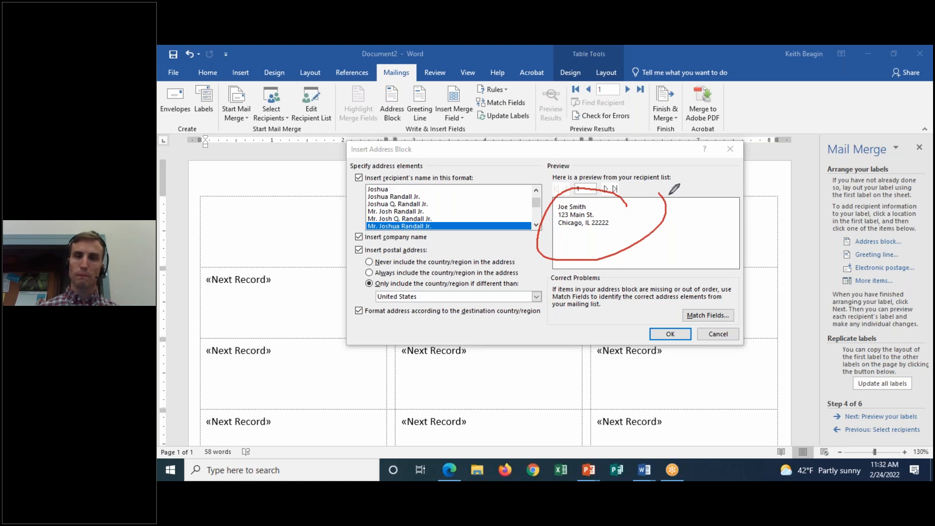
left_click(434, 123)
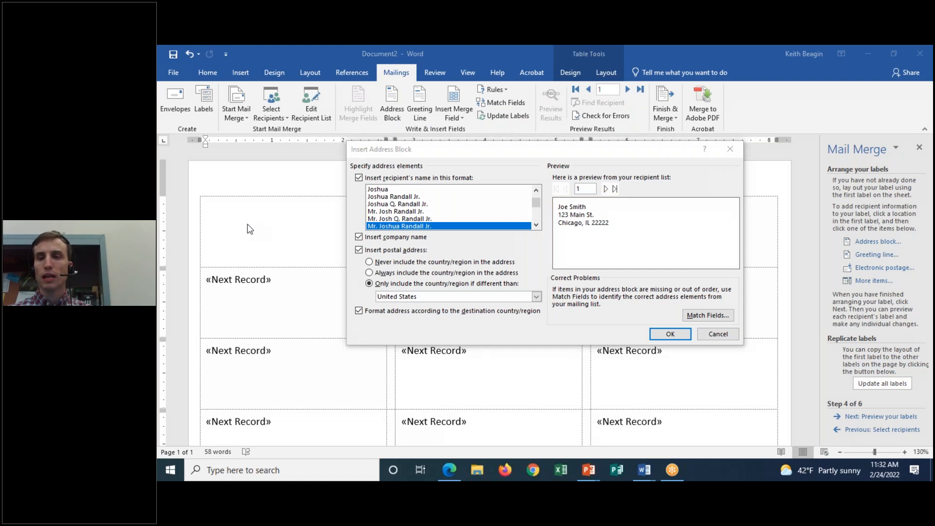
left_click(592, 189)
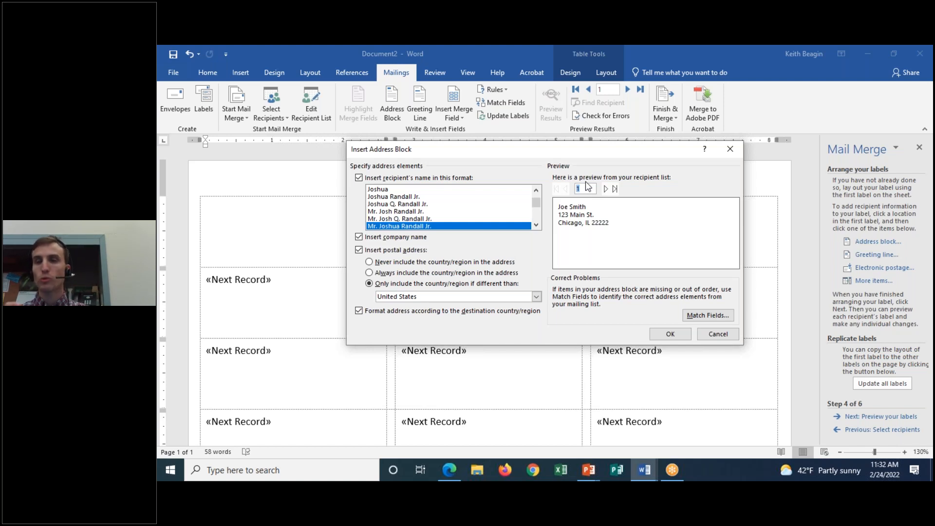
left_click(671, 334)
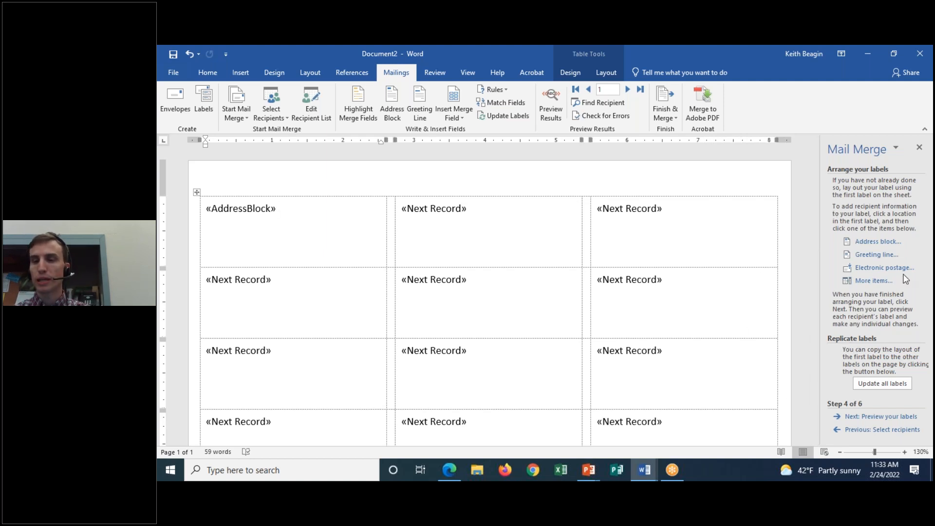
Replicate the first label's address block to all the other labels on the sheet
left_click(883, 142)
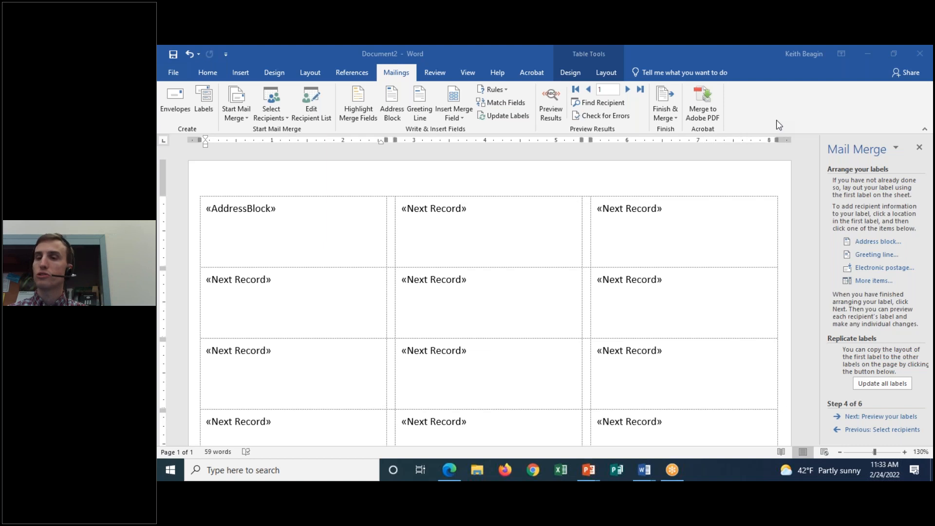
left_click(899, 385)
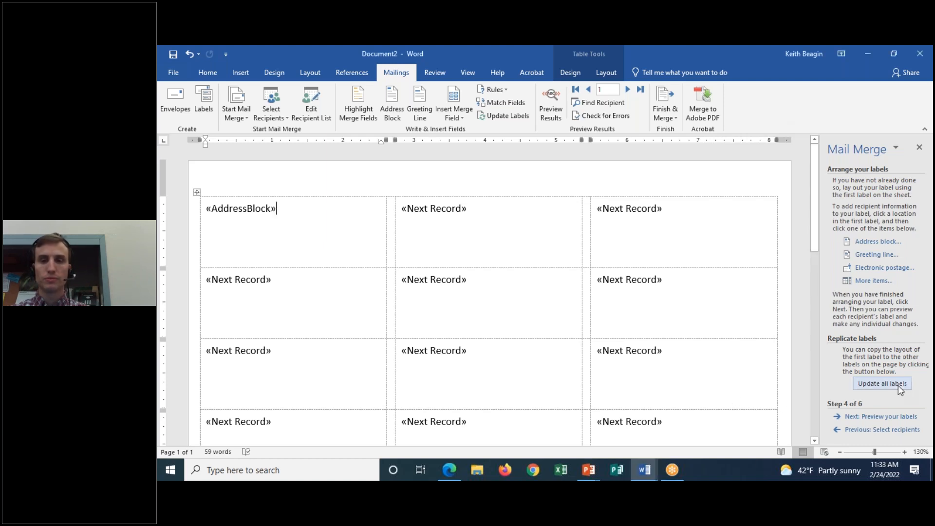
left_click(901, 384)
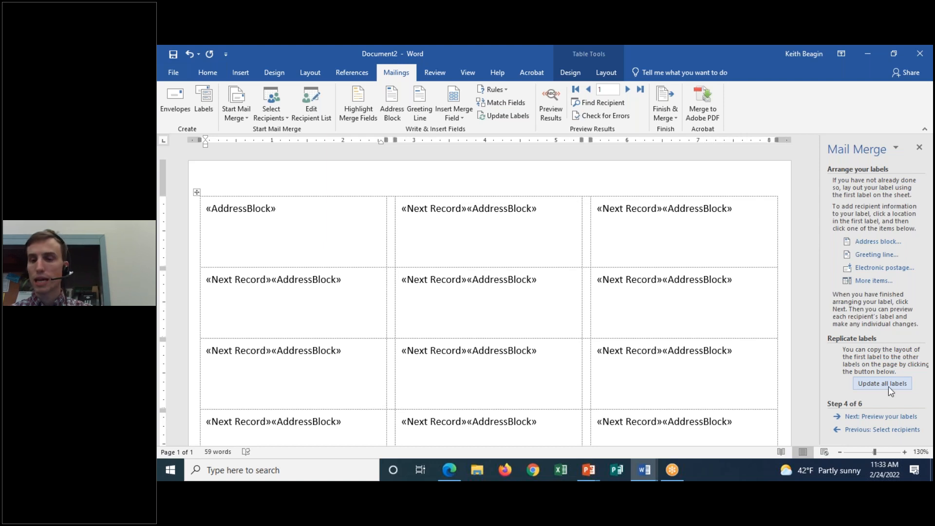
Preview the merged labels, stepping forward to the second recipient and back to the first
left_click(863, 417)
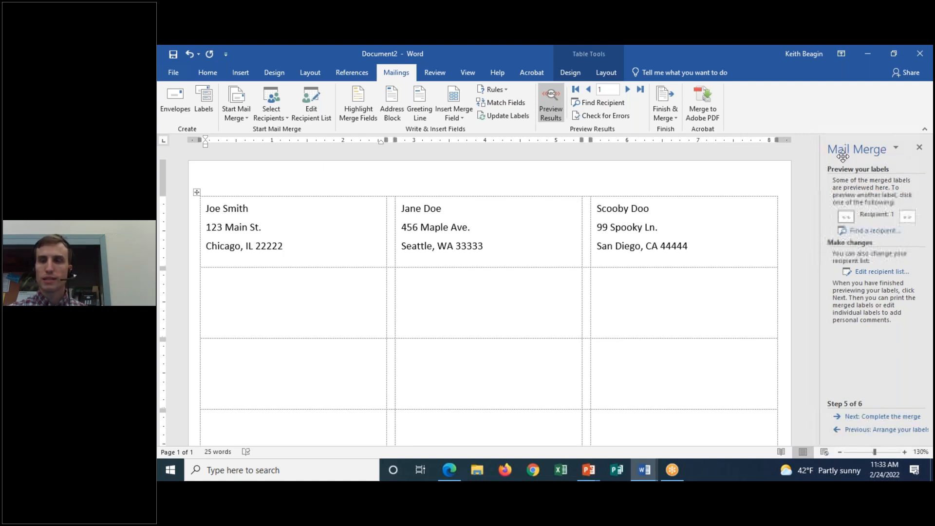
left_click(908, 218)
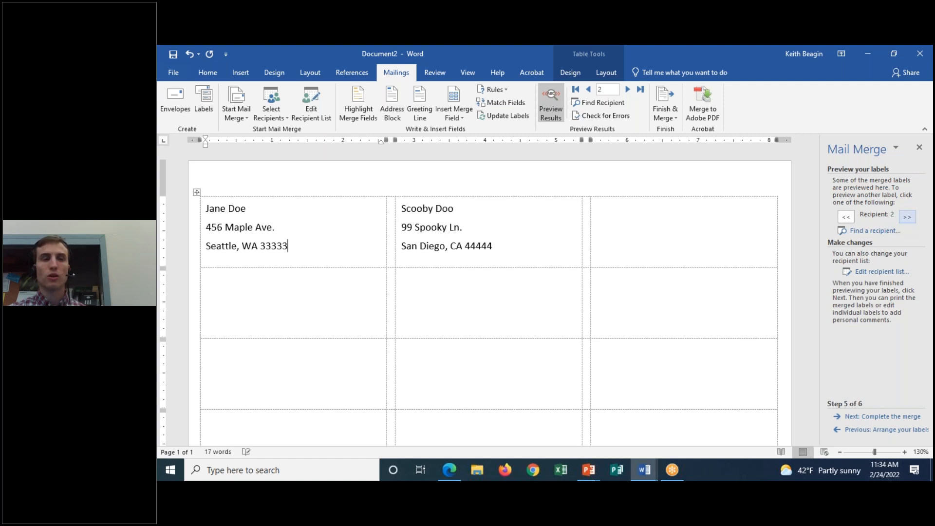
left_click(850, 219)
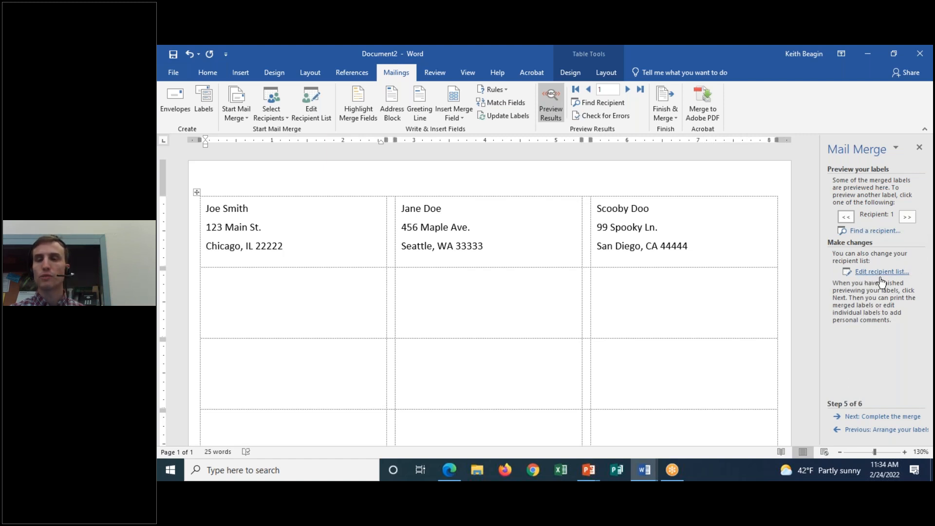
Advance the wizard to completing the merge and check the options for merging individual labels to a new document
left_click(863, 420)
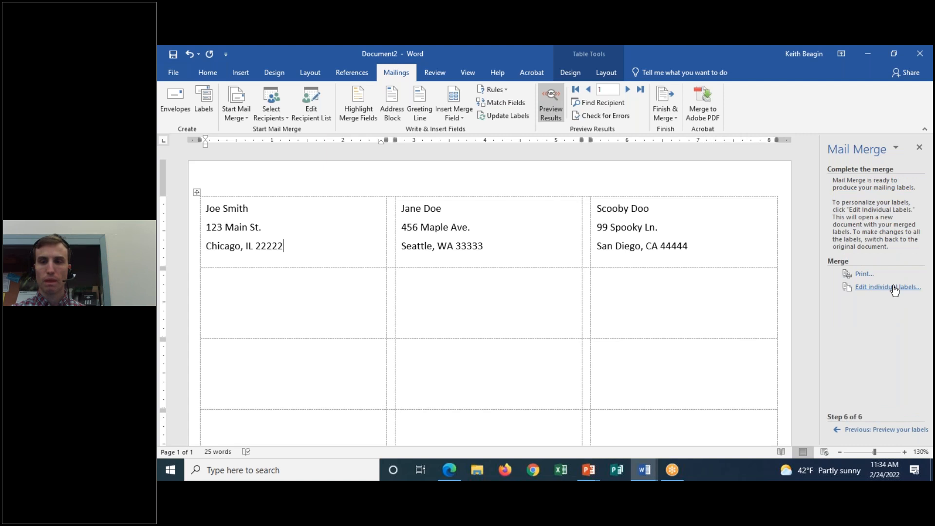
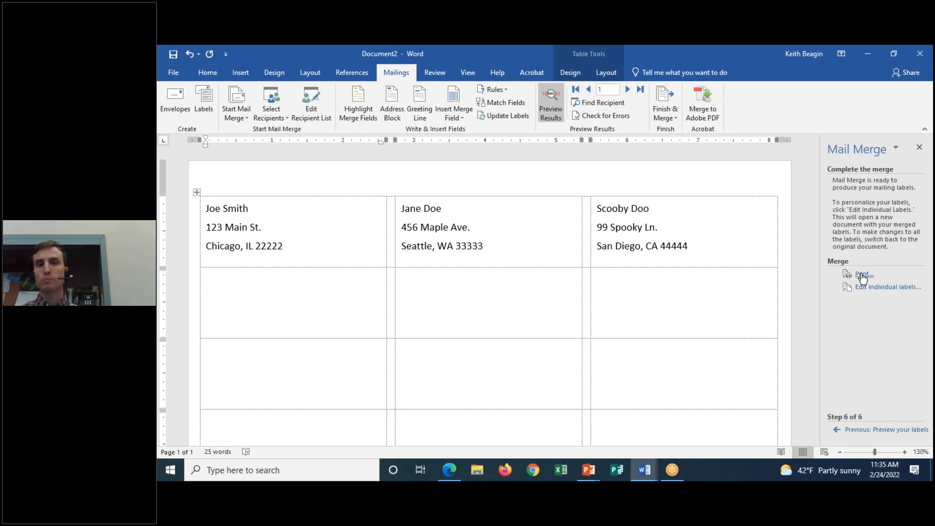
left_click(869, 290)
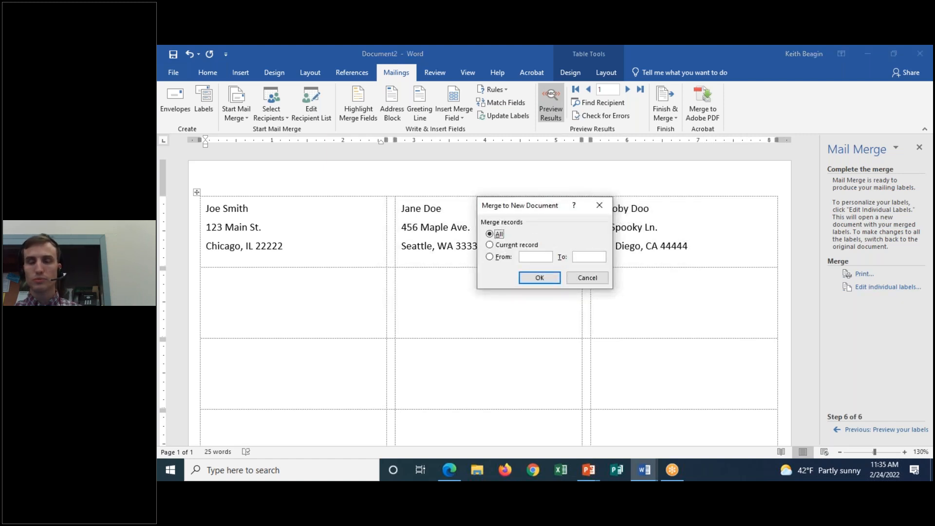
left_click(599, 205)
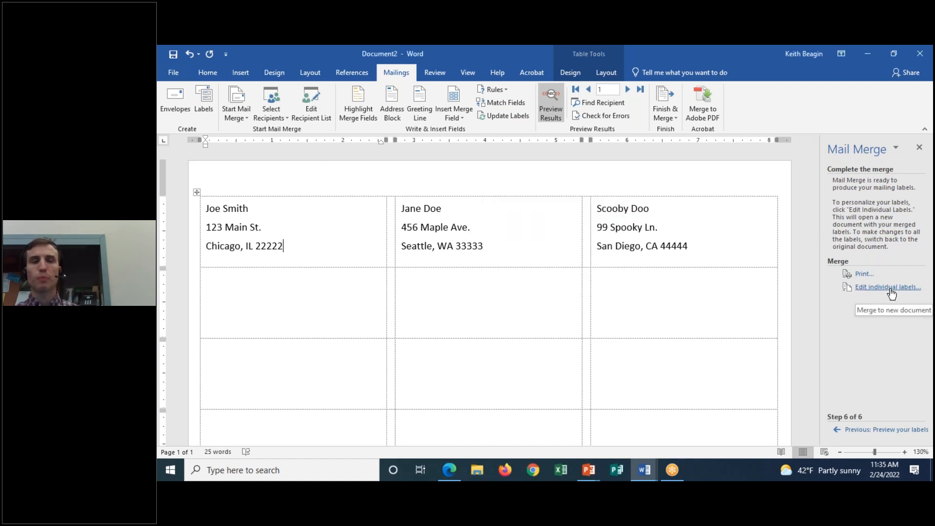
Add an apartment number on its own line below the street address in the first label
left_click(249, 228)
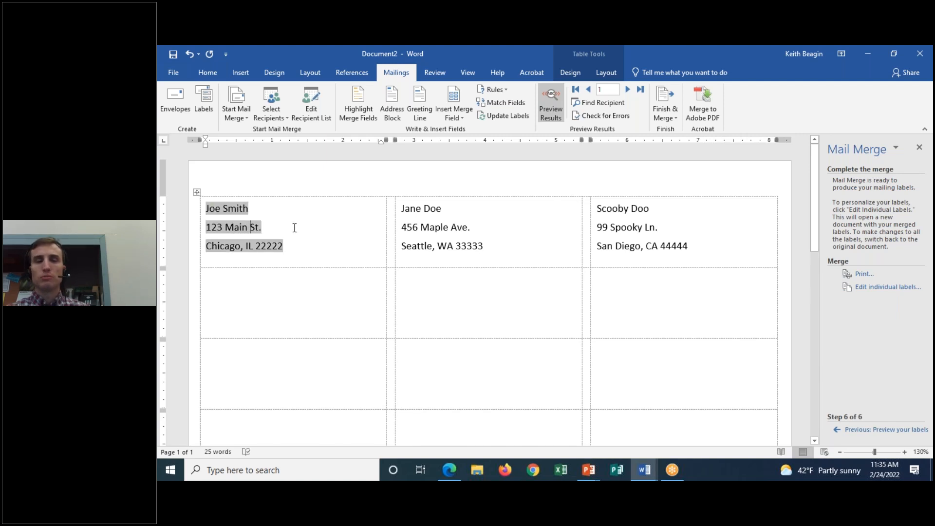
left_click(291, 246)
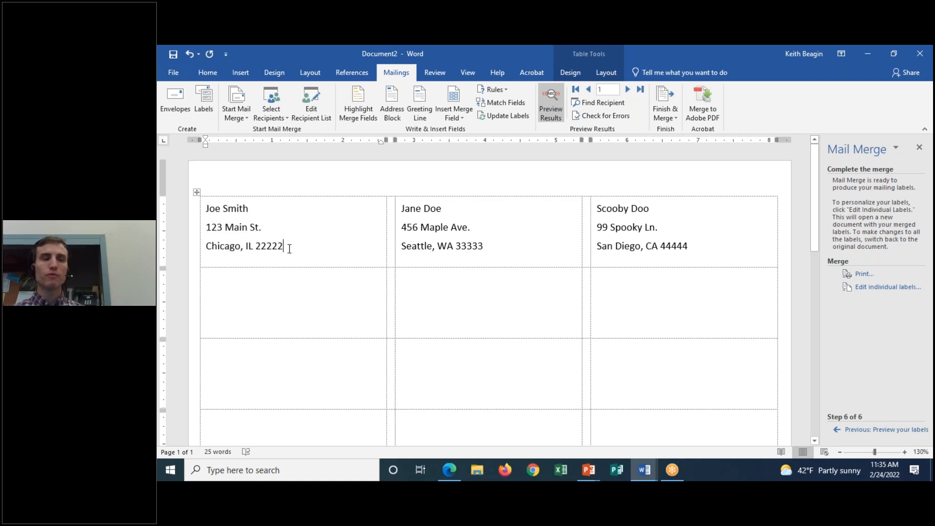
left_click(270, 226)
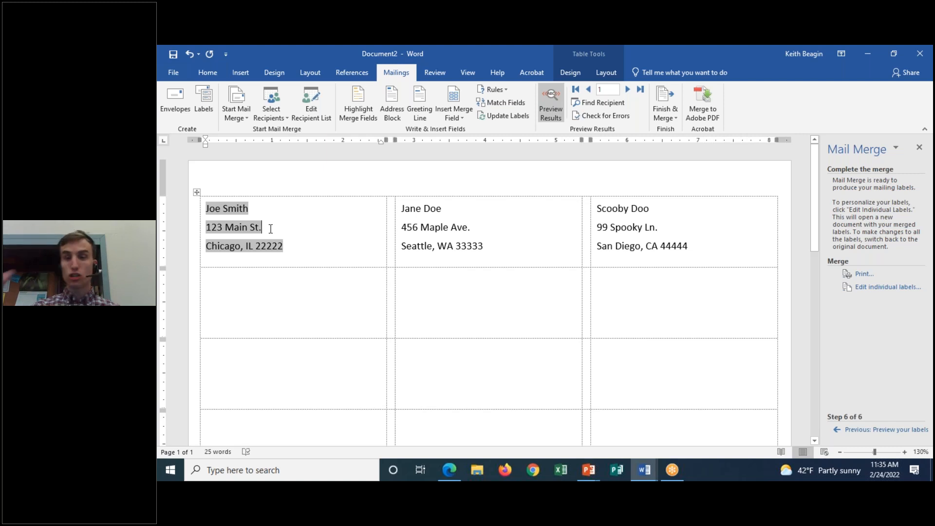
key("Return")
type("Apc")
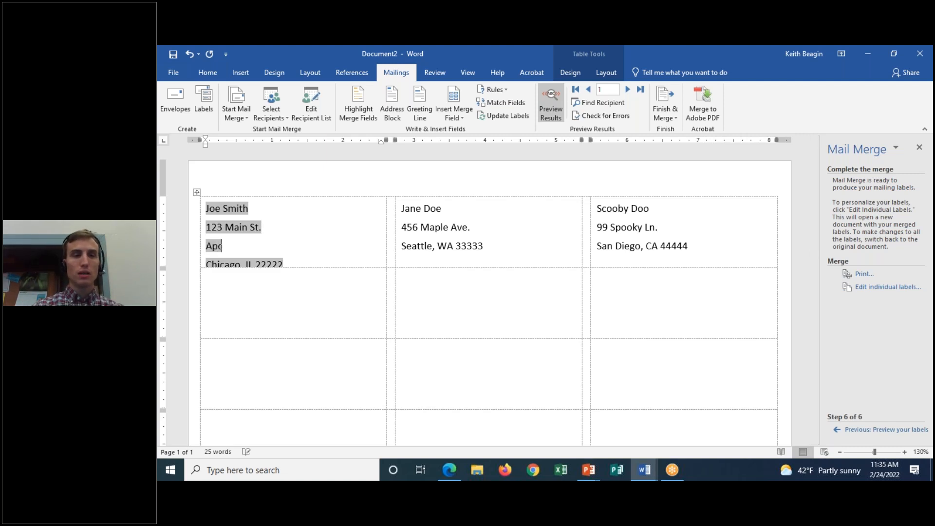
key("BackSpace")
key("BackSpace")
type("t. 4")
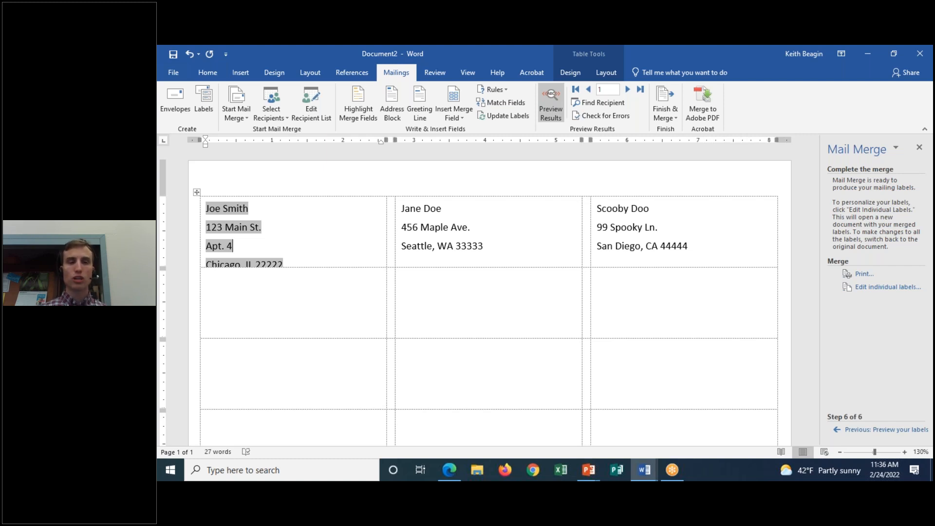
Reduce the font size of the first label's entire address to 10
left_click(209, 210)
left_click_drag(209, 210, 271, 209)
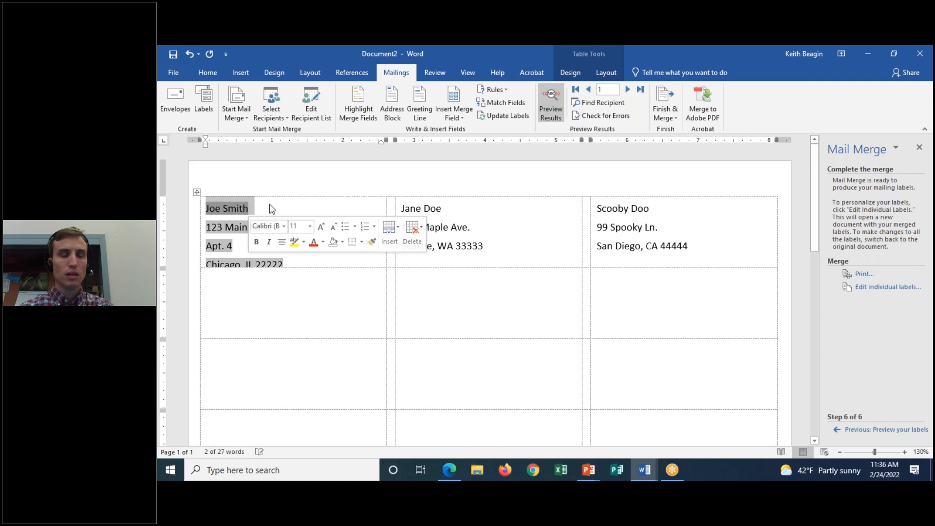
left_click(271, 208)
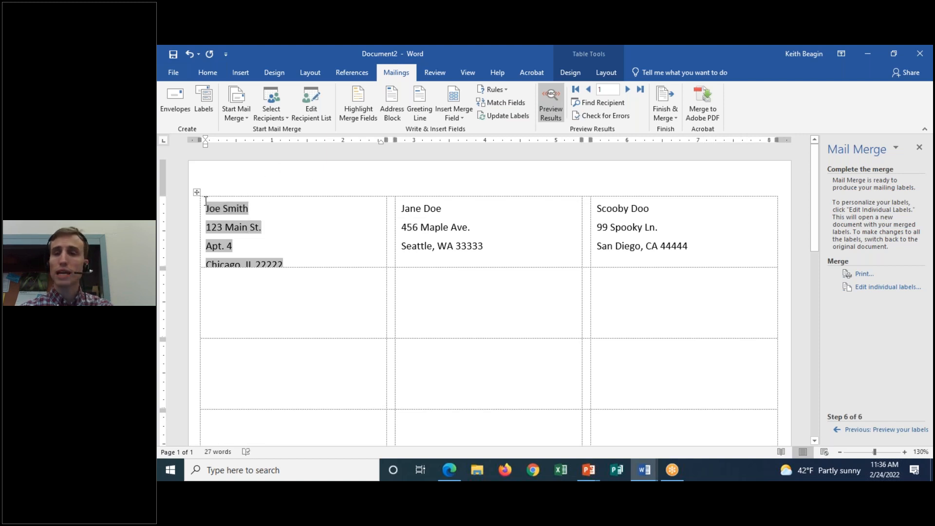
left_click_drag(232, 208, 288, 265)
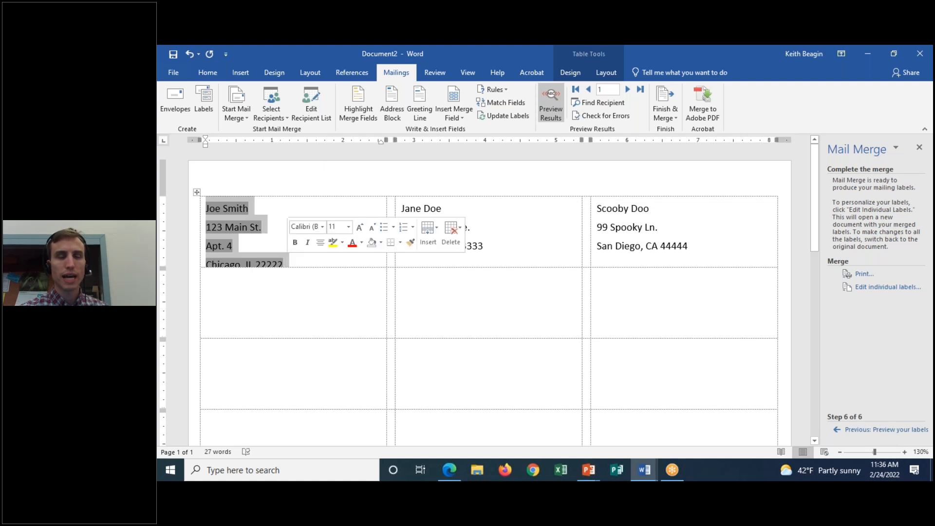
left_click(208, 72)
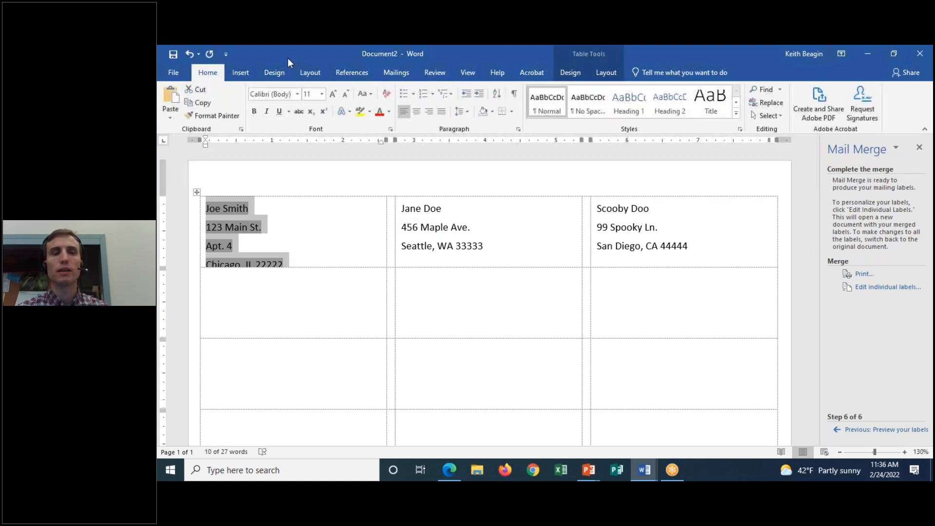
left_click(322, 94)
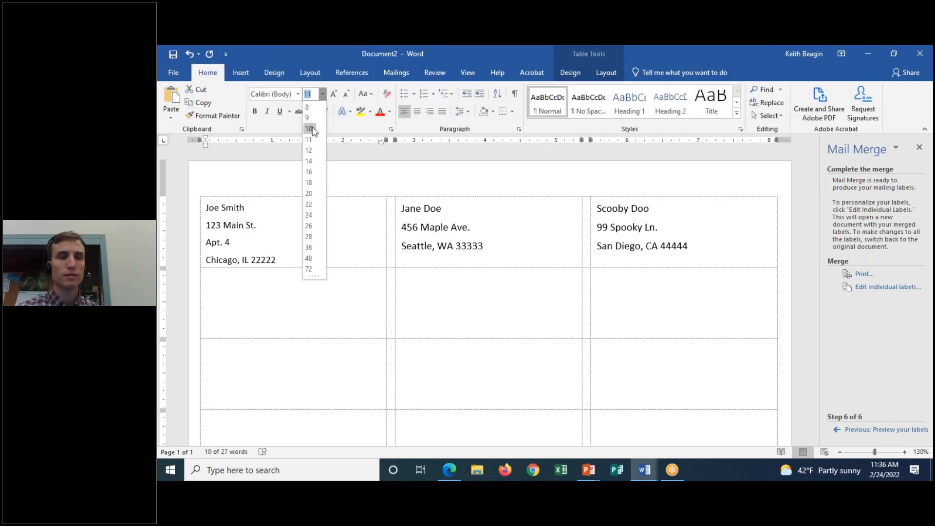
left_click(322, 94)
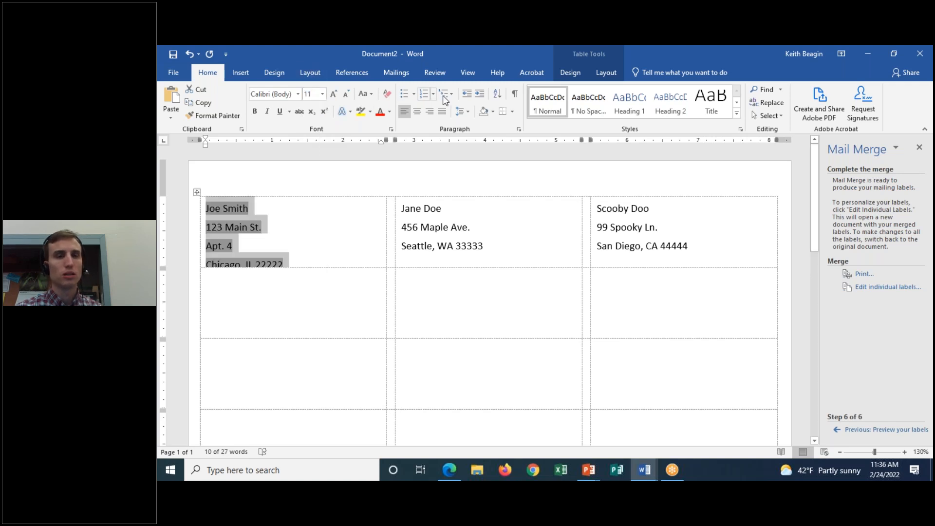
left_click(322, 94)
left_click(308, 131)
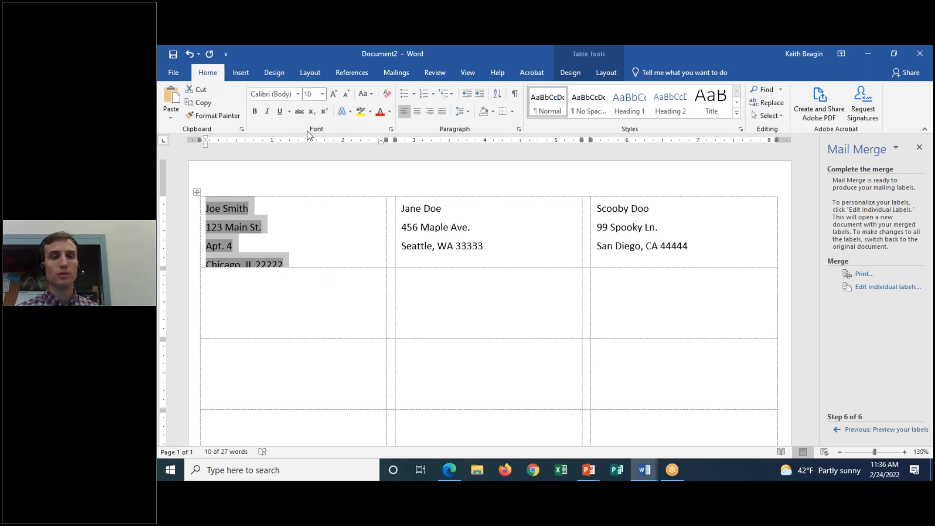
left_click(295, 170)
left_click(339, 218)
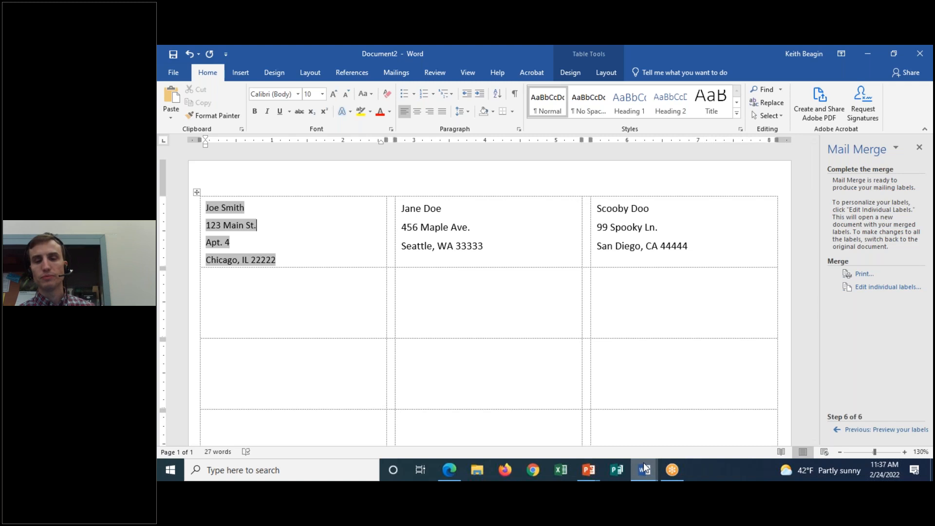
Switch to the 2nd Annual Chocolate Affair document and start the Step-by-Step Mail Merge Wizard for it
mouse_move(645, 470)
left_click(619, 431)
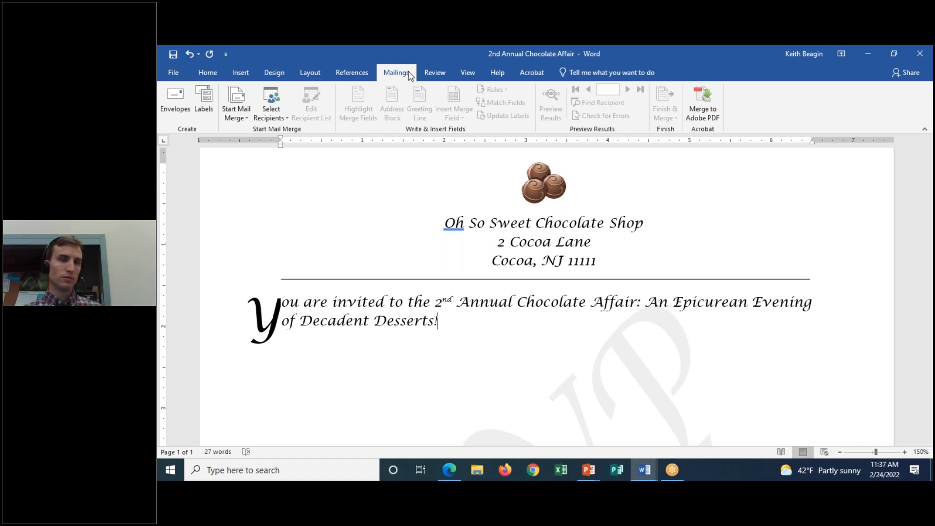
left_click(231, 112)
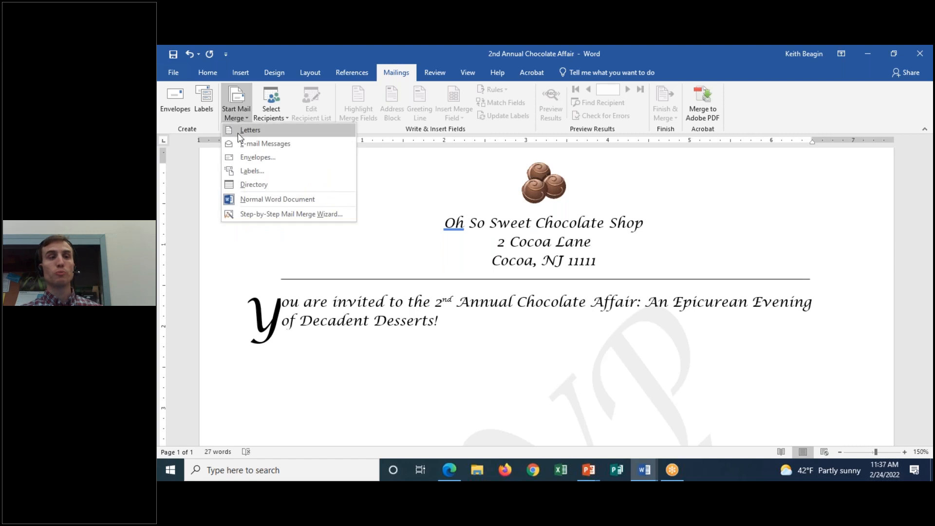
left_click(258, 215)
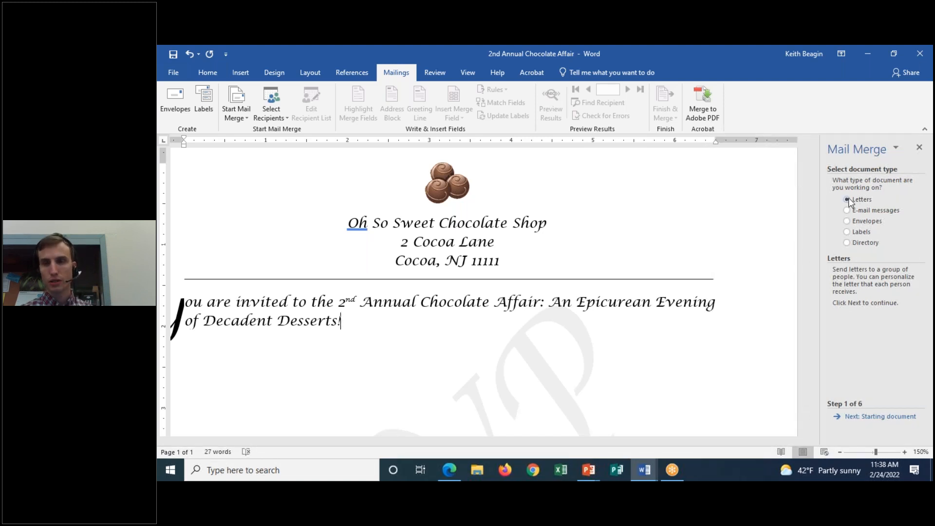
Use the current document for the letters and load Chocolate Shop Customers.mdb from My Data Sources as the existing recipient list
left_click(872, 417)
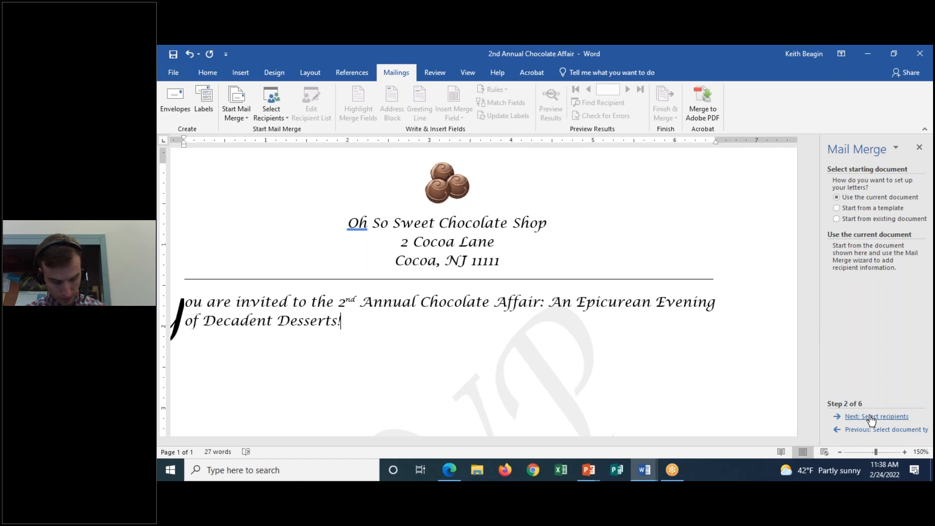
left_click(872, 417)
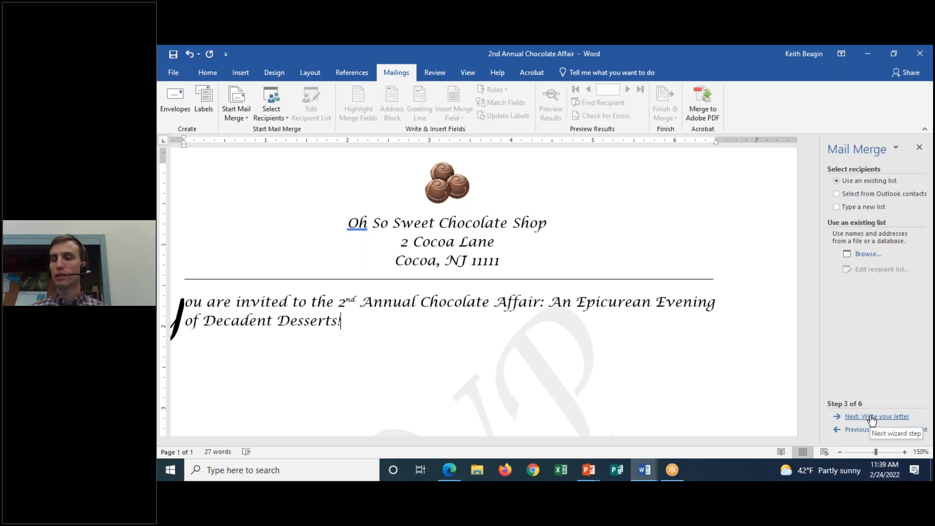
left_click(870, 256)
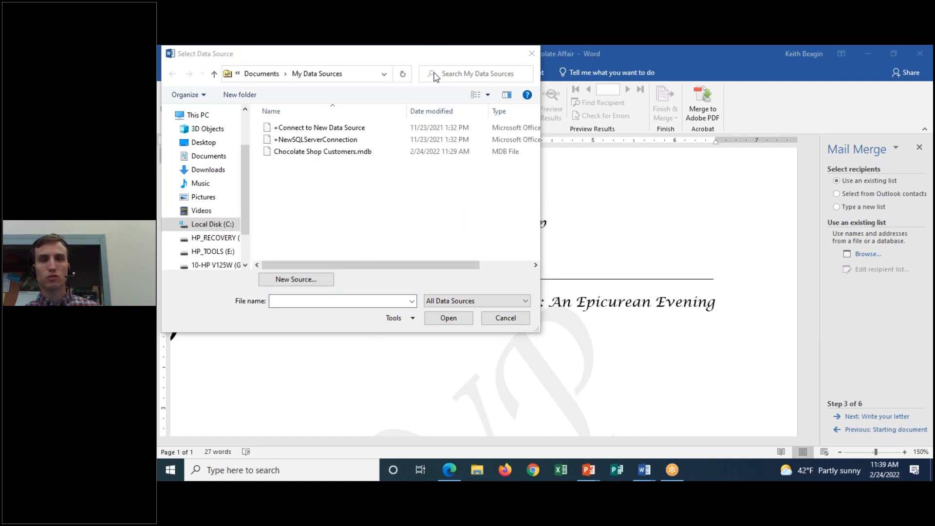
mouse_move(348, 64)
left_mouse_down()
mouse_move(302, 62)
mouse_move(347, 81)
mouse_move(349, 63)
left_mouse_up()
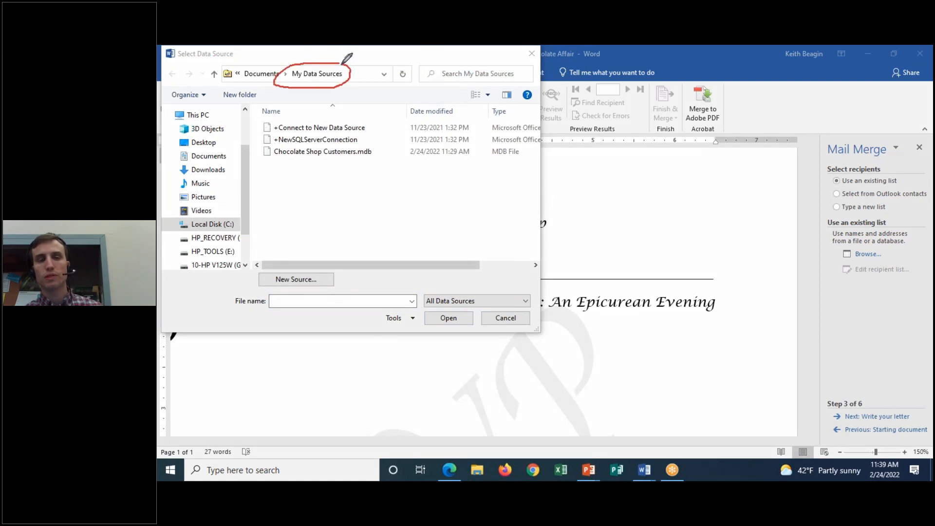
left_click(421, 130)
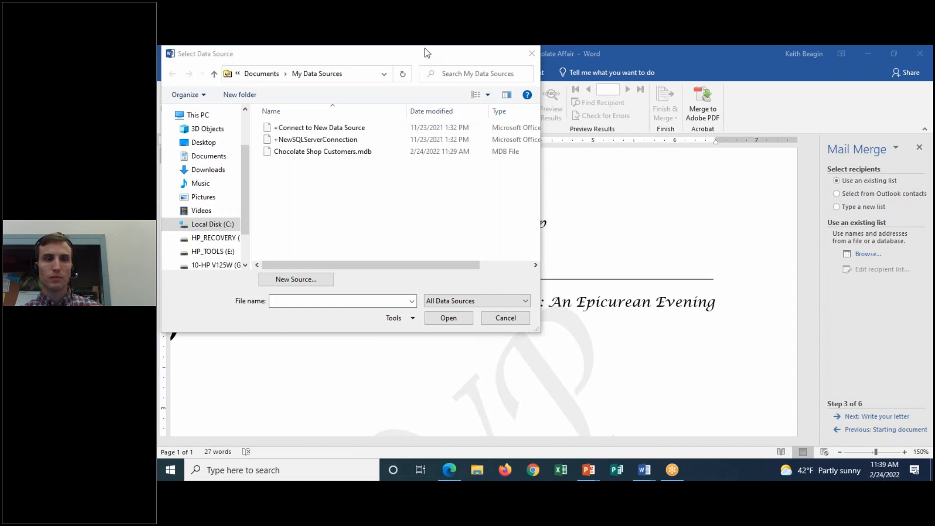
left_click(322, 152)
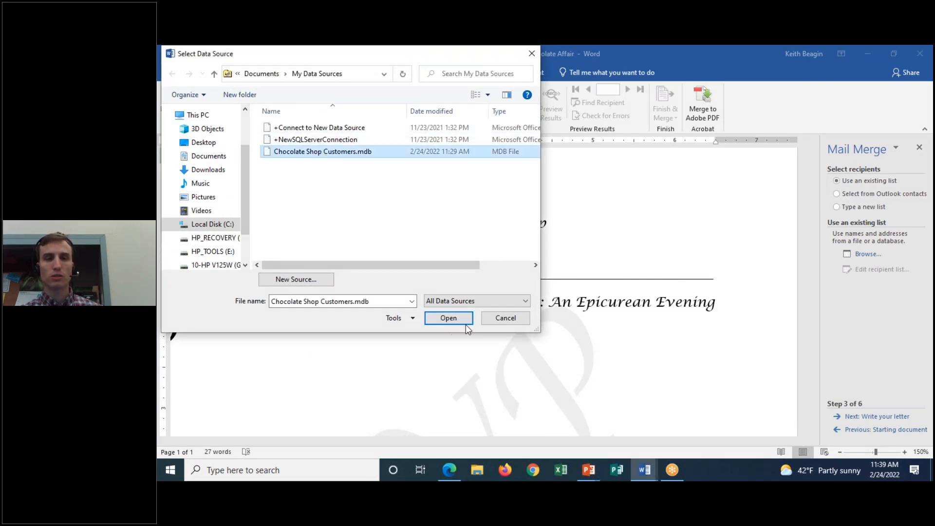
left_click(448, 318)
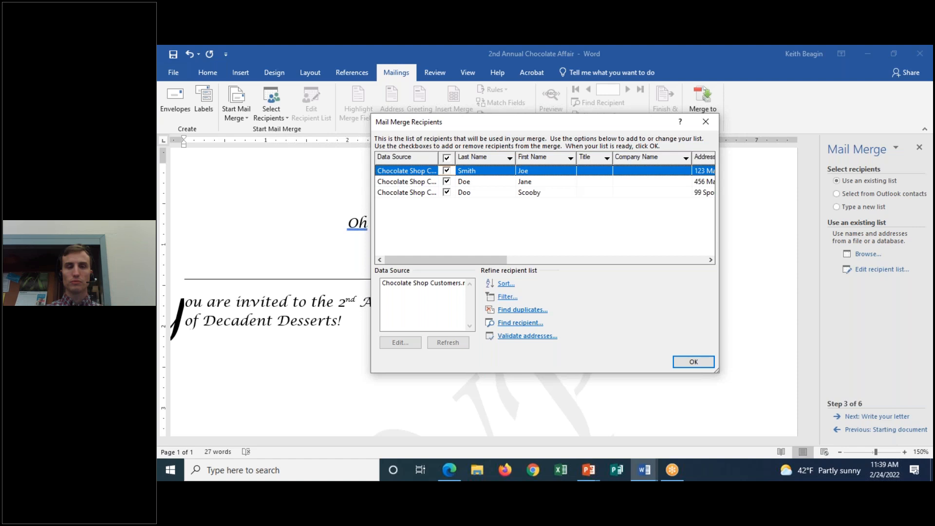
Try to open the Chocolate Shop Customers data source for editing from the mail merge recipients
left_click(443, 285)
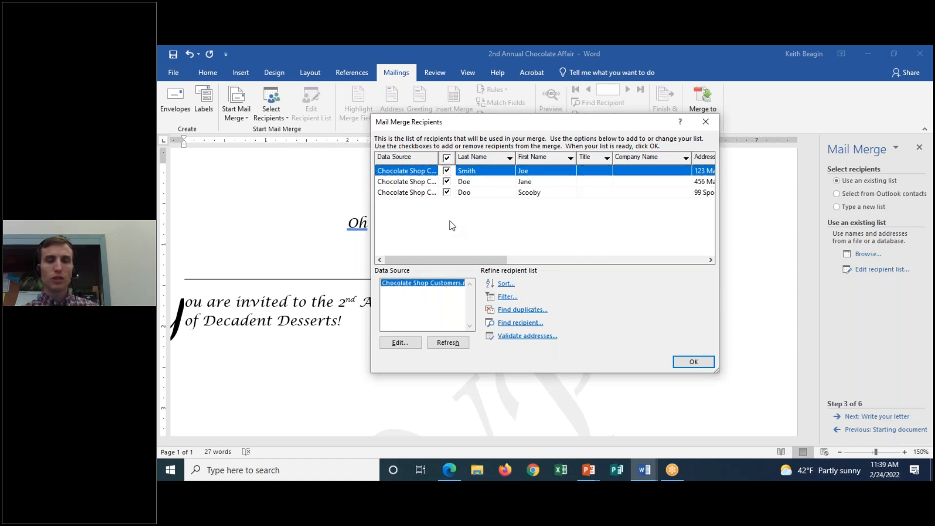
left_click(446, 57)
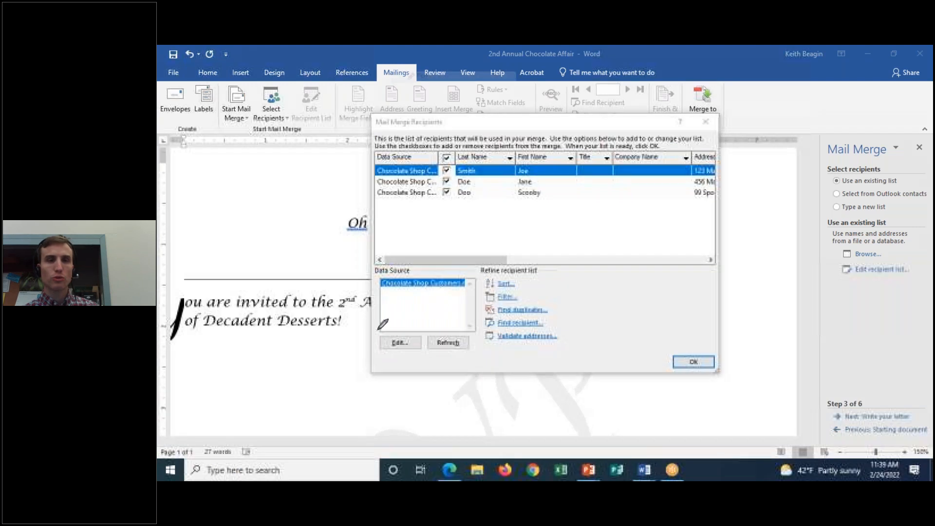
mouse_move(441, 268)
left_mouse_down()
mouse_move(434, 304)
mouse_move(421, 265)
left_mouse_up()
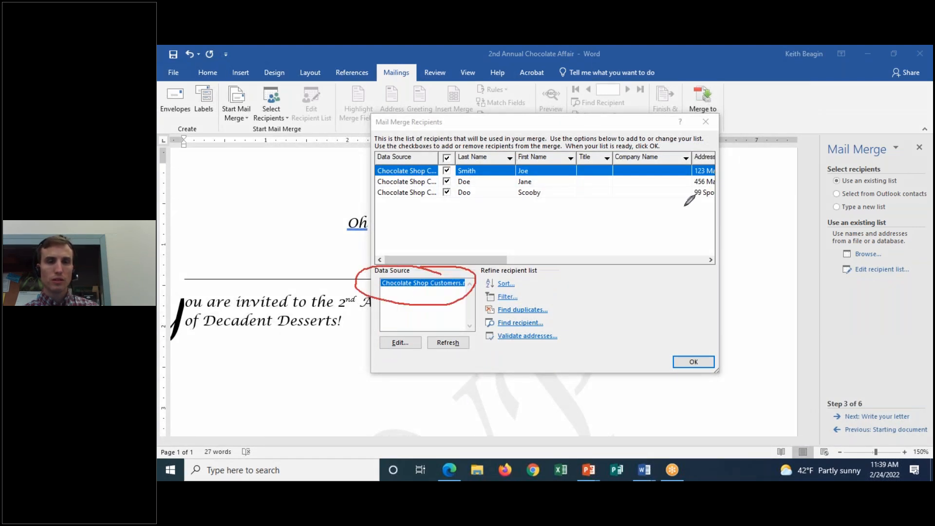
left_click(442, 130)
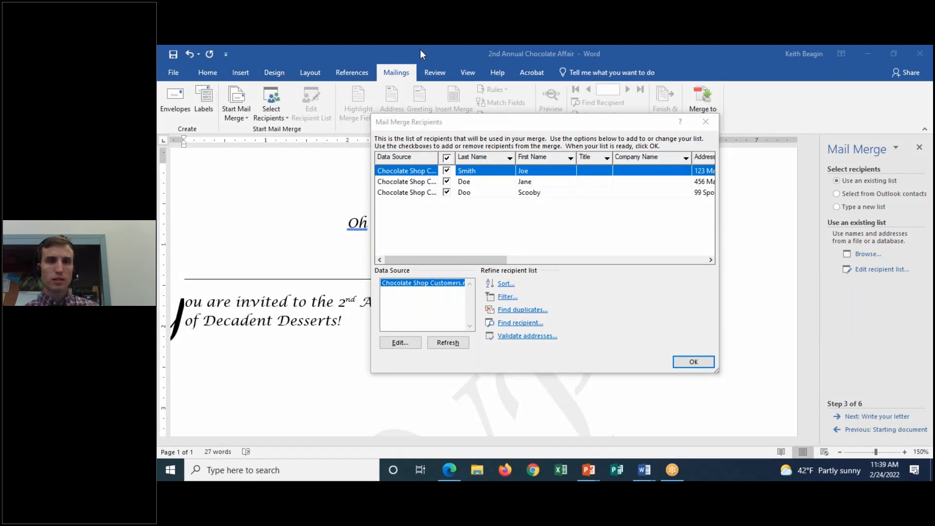
left_click(408, 344)
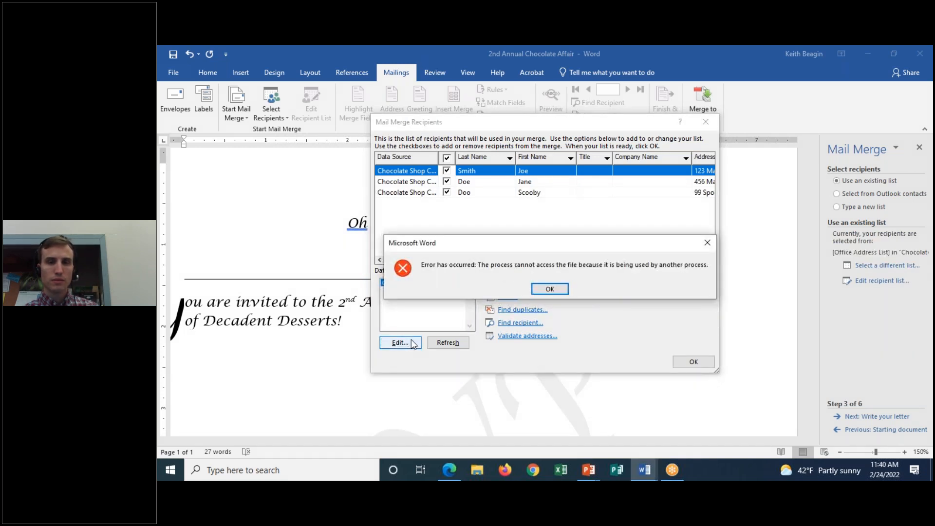
left_click(550, 289)
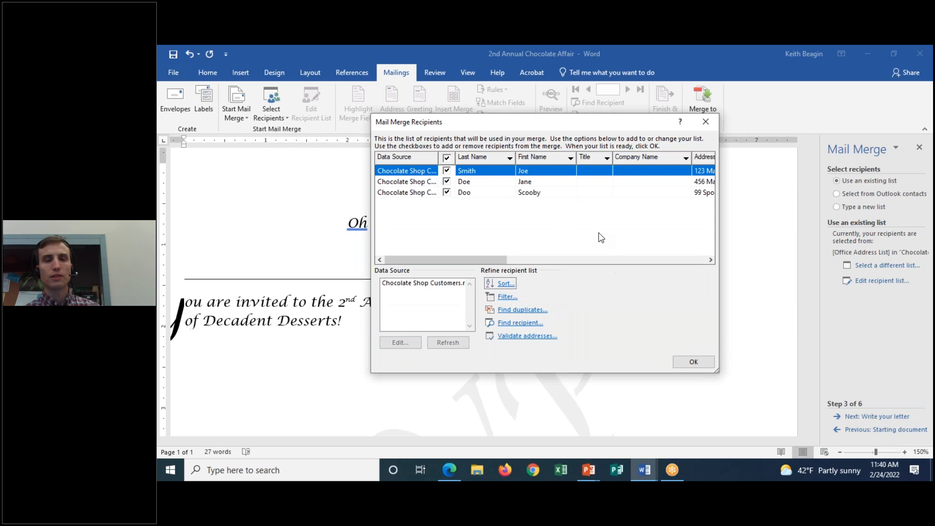
left_click(441, 282)
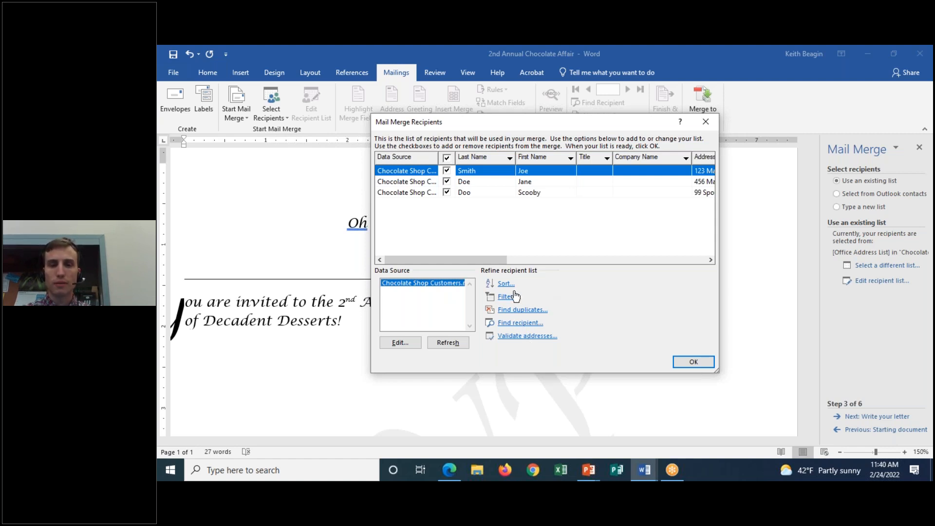
left_click_drag(497, 260, 465, 267)
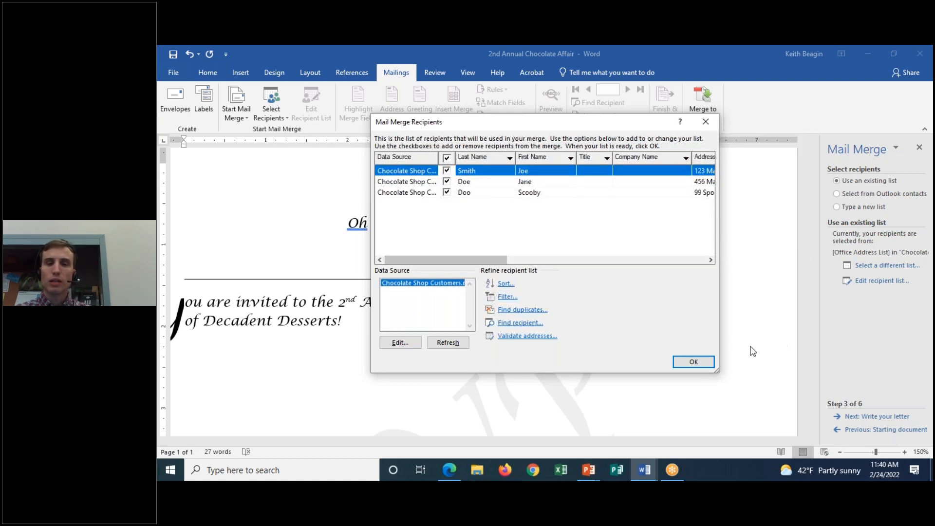
Accept all the listed recipients and advance the wizard to writing the letter
left_click(694, 362)
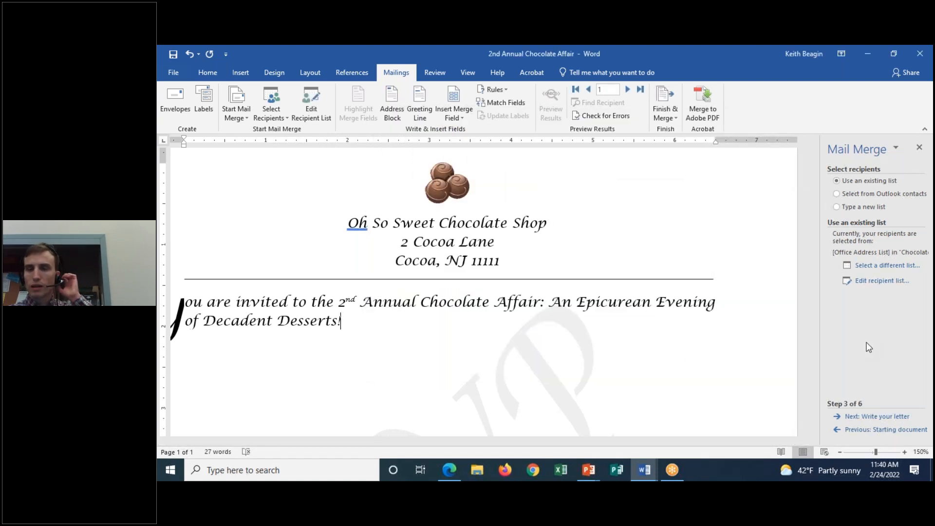
left_click(859, 419)
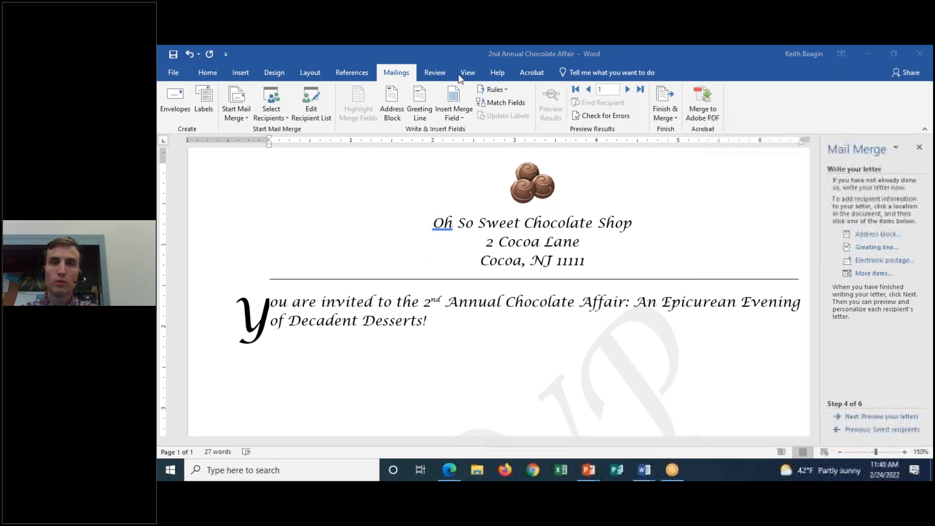
mouse_move(435, 299)
left_mouse_down()
mouse_move(437, 324)
mouse_move(480, 343)
mouse_move(439, 312)
left_mouse_up()
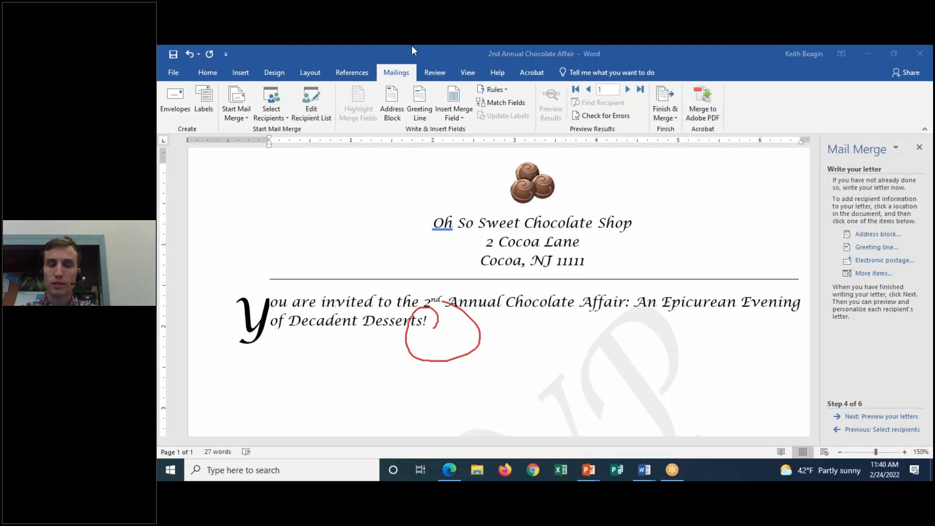
left_click(444, 126)
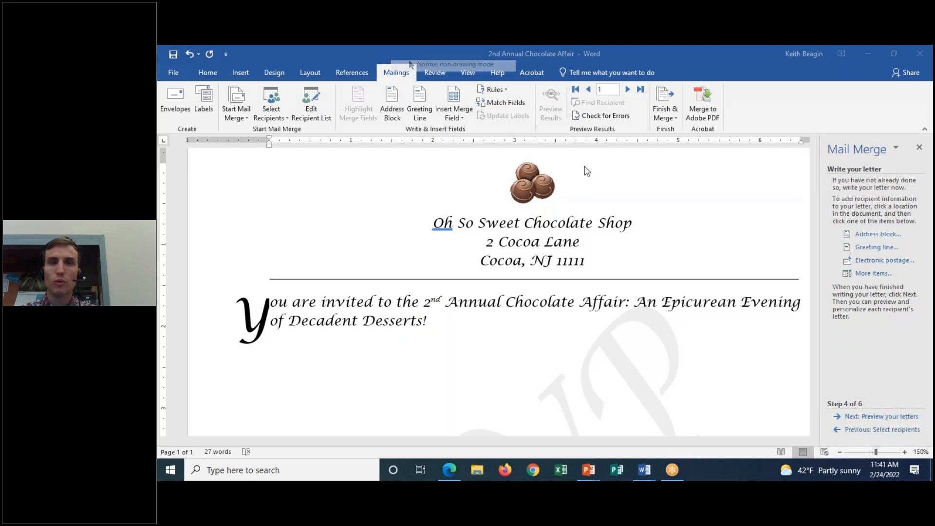
Insert two blank lines between the letterhead rule and the invitation text
left_click(432, 322)
left_click(271, 304)
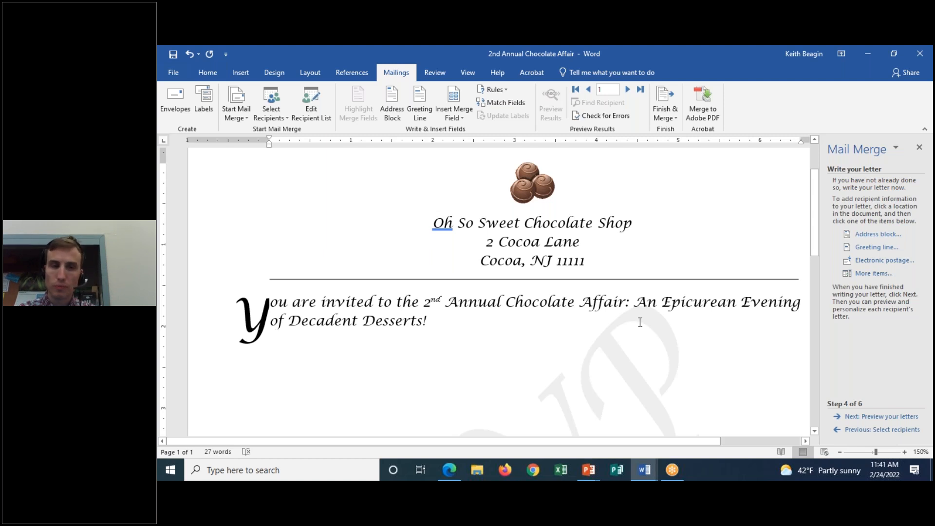
key("ctrl+s")
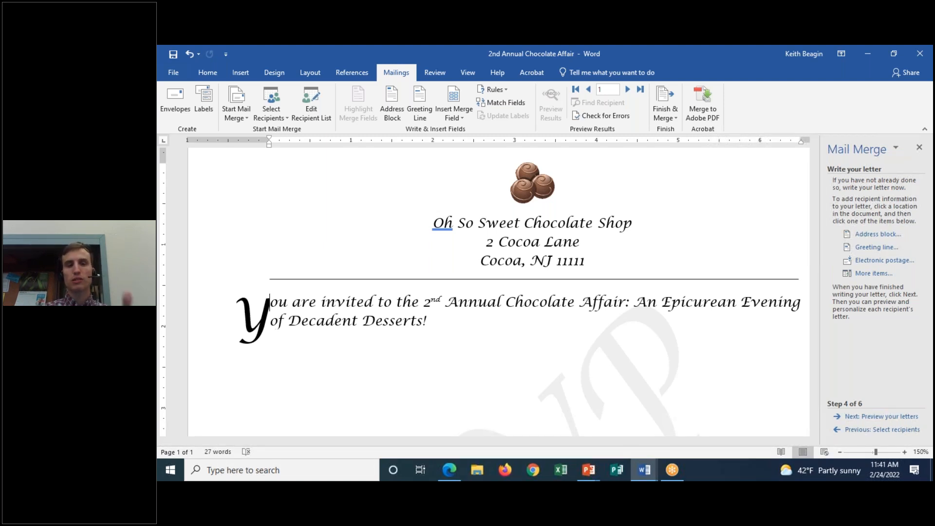
key("Return")
key("Return")
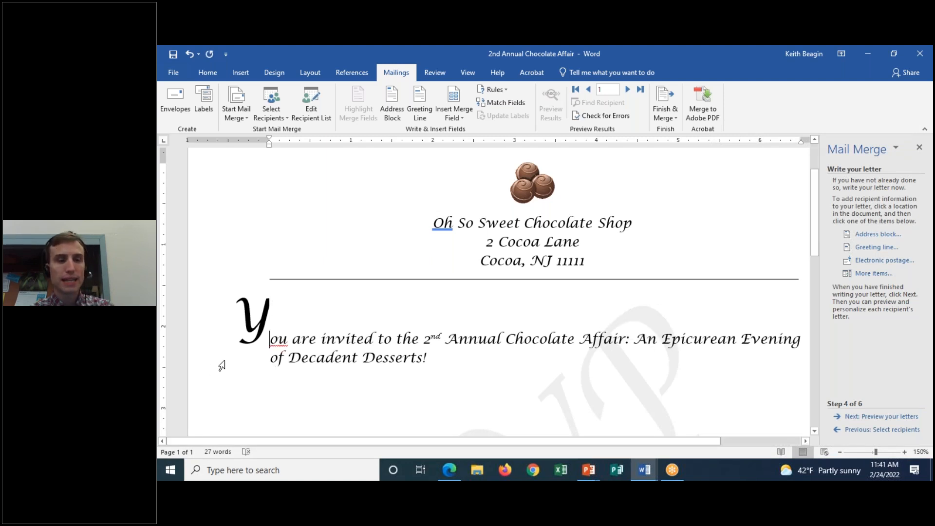
Move the drop-cap Y down so it lines up with the start of the invitation text
left_click(259, 298)
left_click(259, 290)
left_click_drag(258, 290, 259, 326)
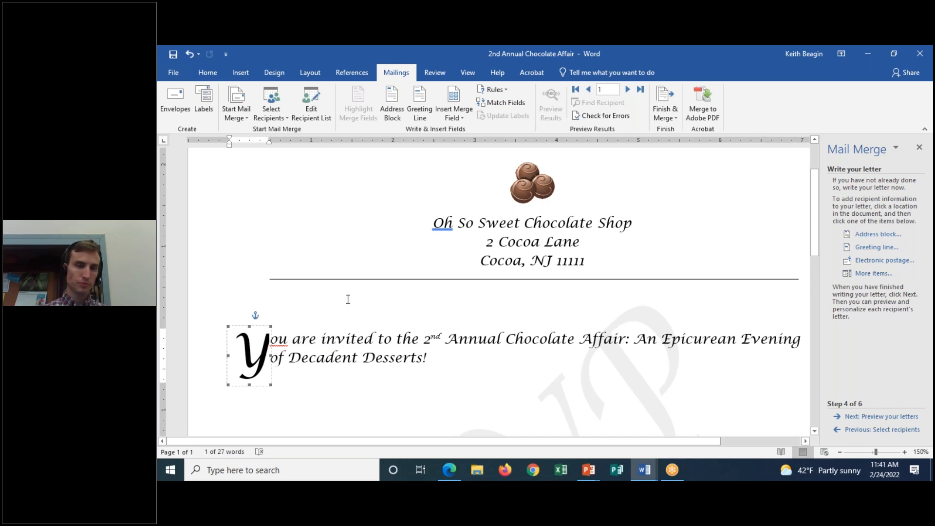
Insert an address block with the default address elements on the first blank line below the letterhead rule
left_click(271, 287)
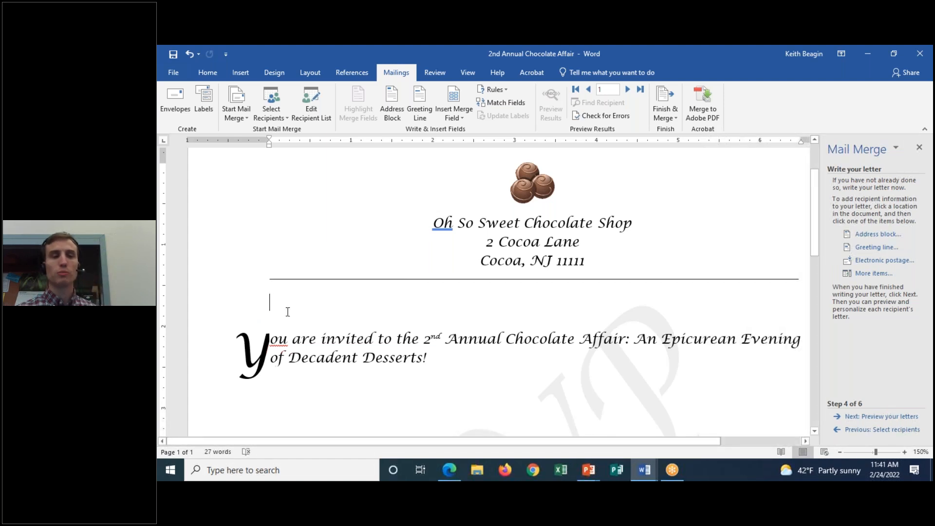
left_click(272, 316)
left_click(289, 308)
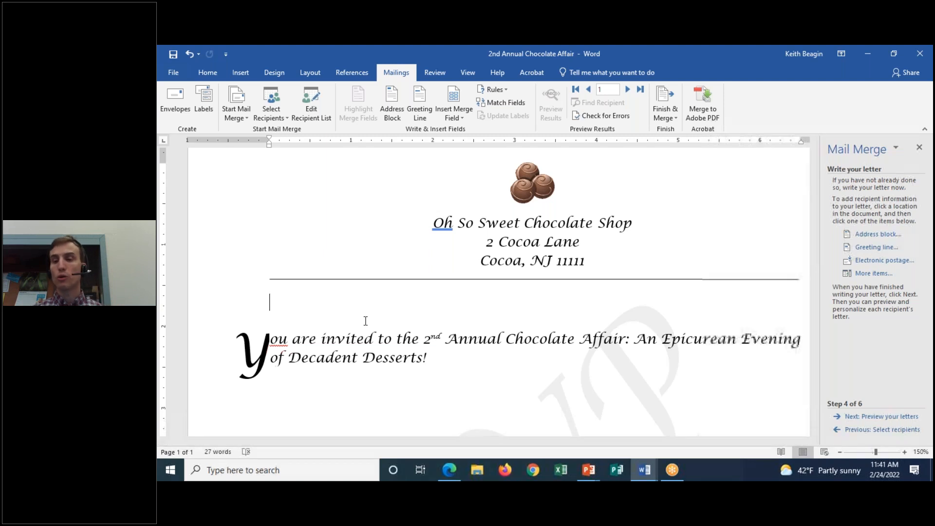
left_click(878, 234)
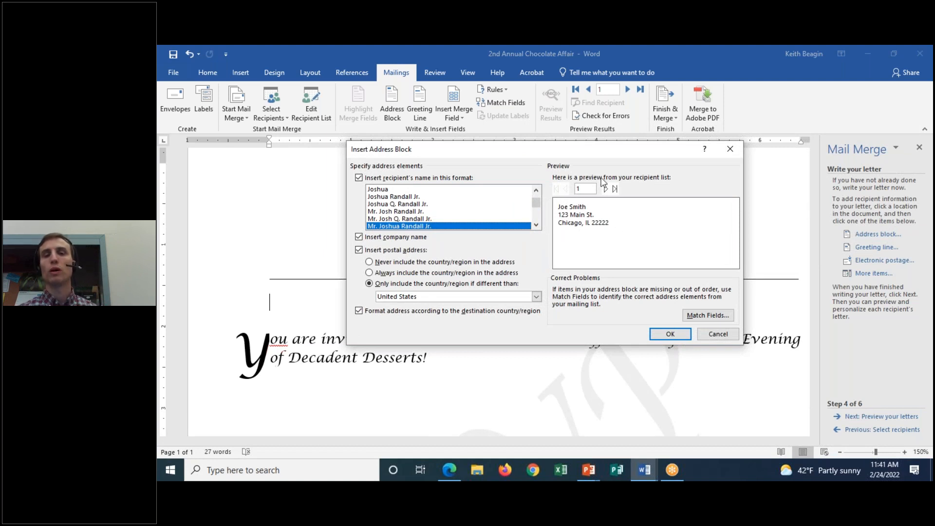
left_click(670, 334)
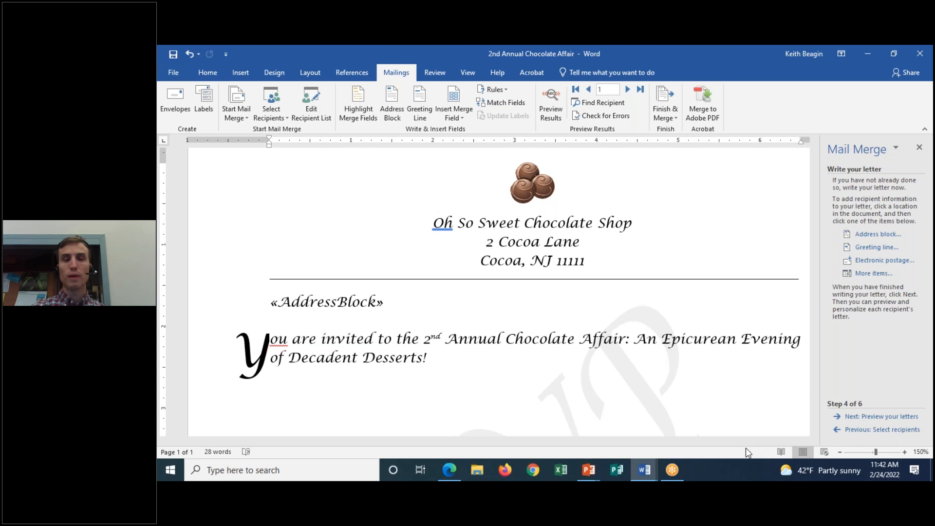
Insert a greeting line in the "Dear Mr. Randall," format two lines below the address block
key("Return")
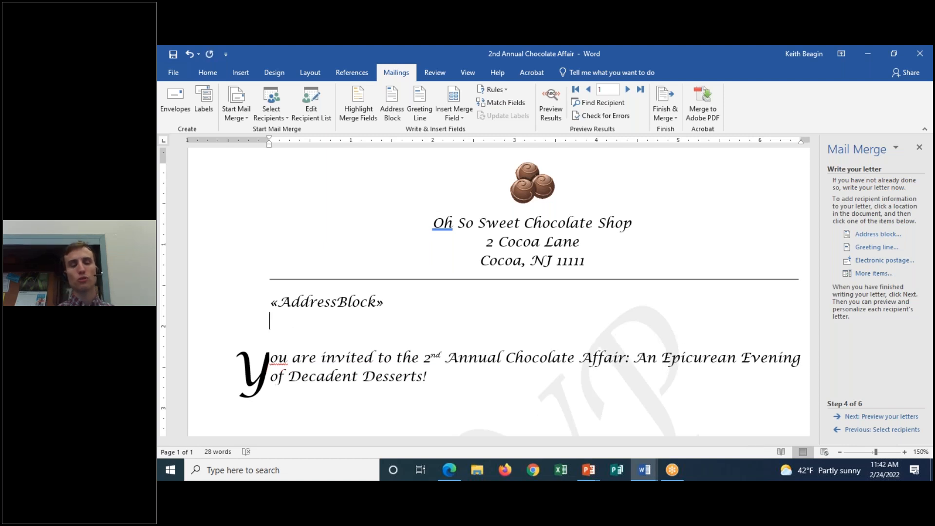
key("Return")
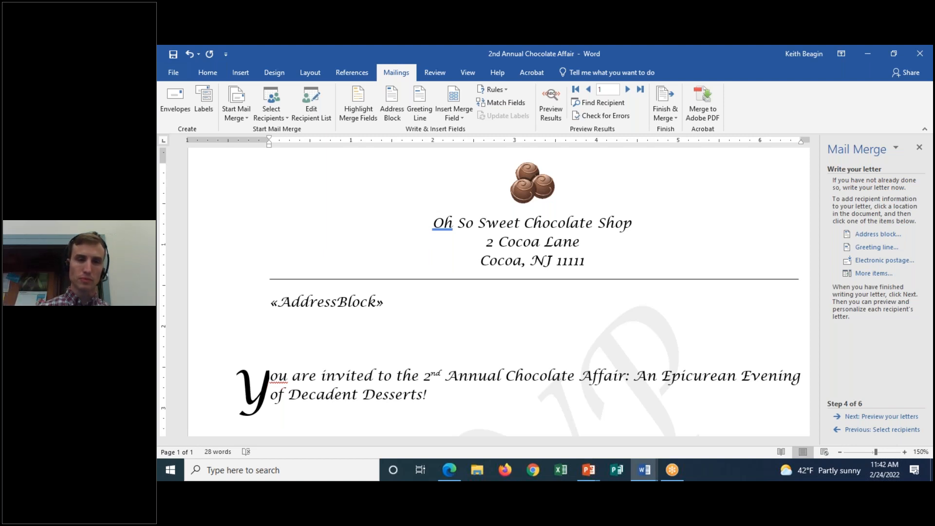
left_click(883, 248)
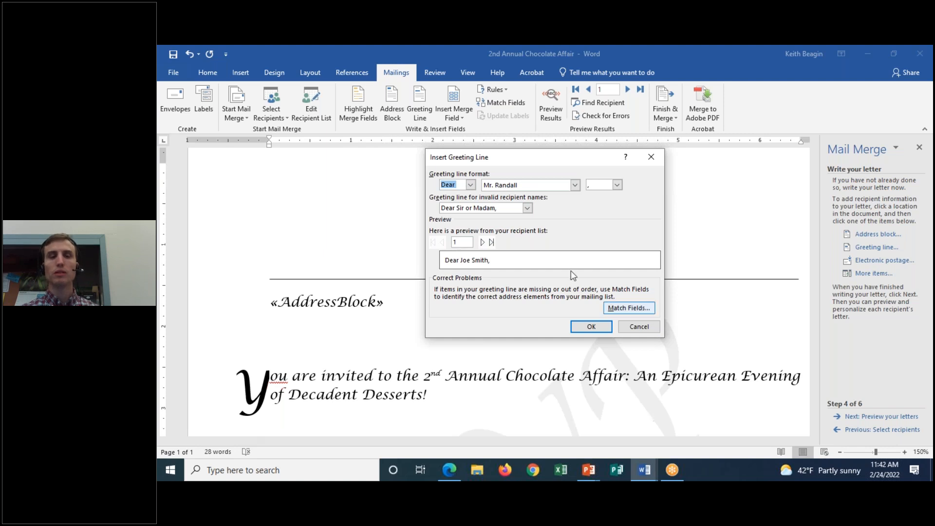
left_click(591, 326)
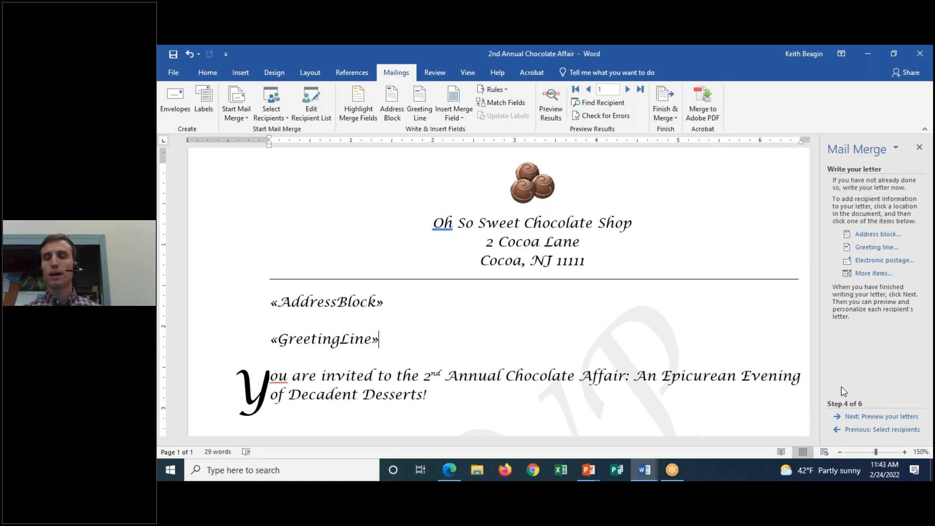
Preview the merged letters, then complete the merge by generating individual letters for all records in a new document
left_click(885, 417)
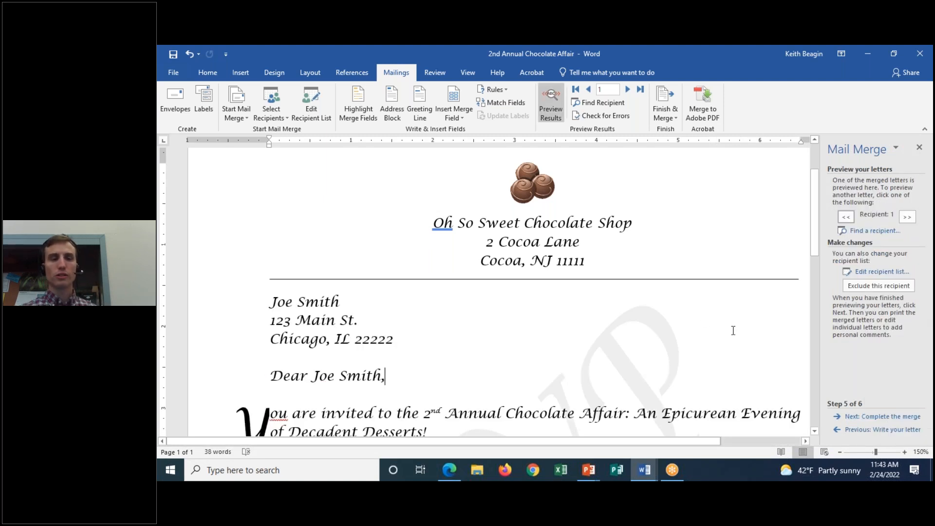
scroll(775, 378, "down", 1)
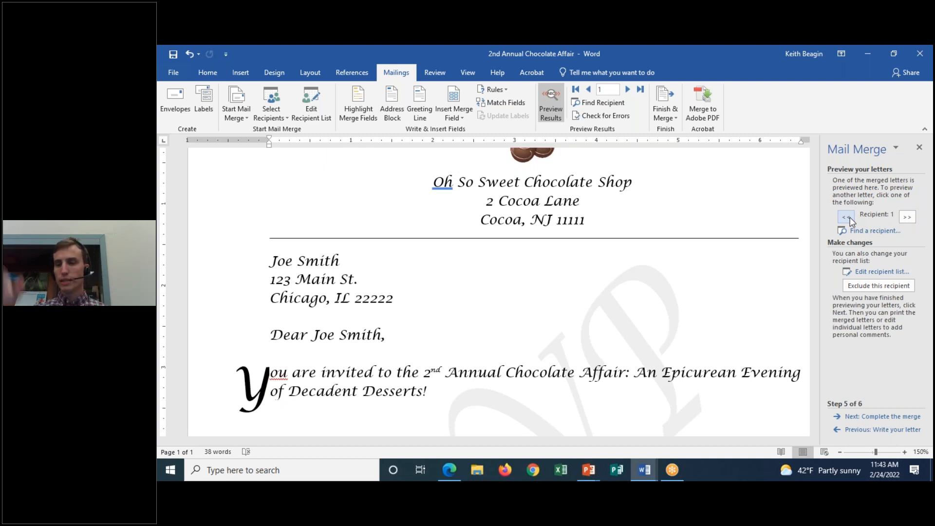
left_click(873, 419)
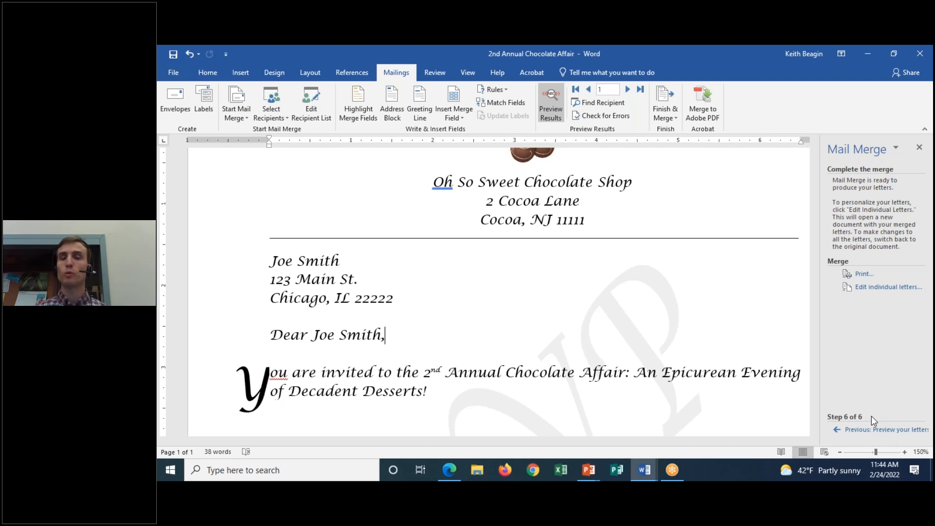
left_click(887, 289)
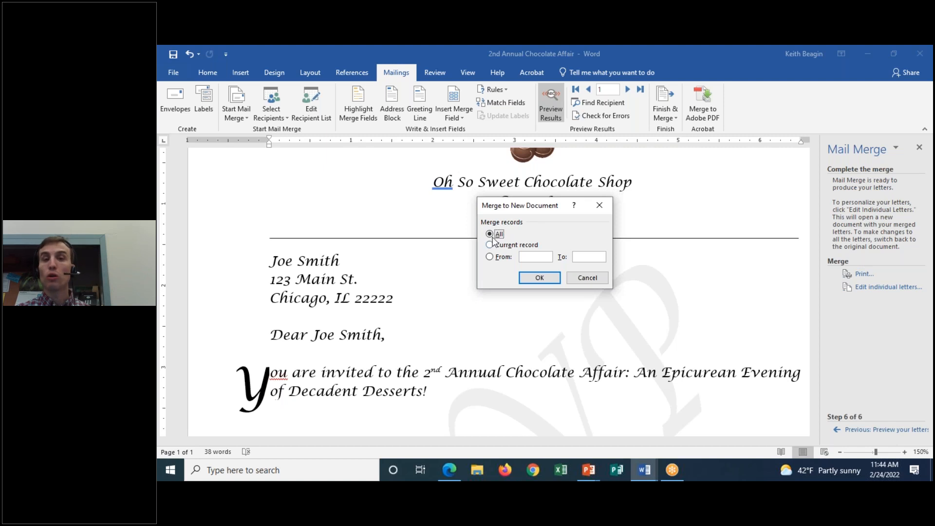
left_click(543, 279)
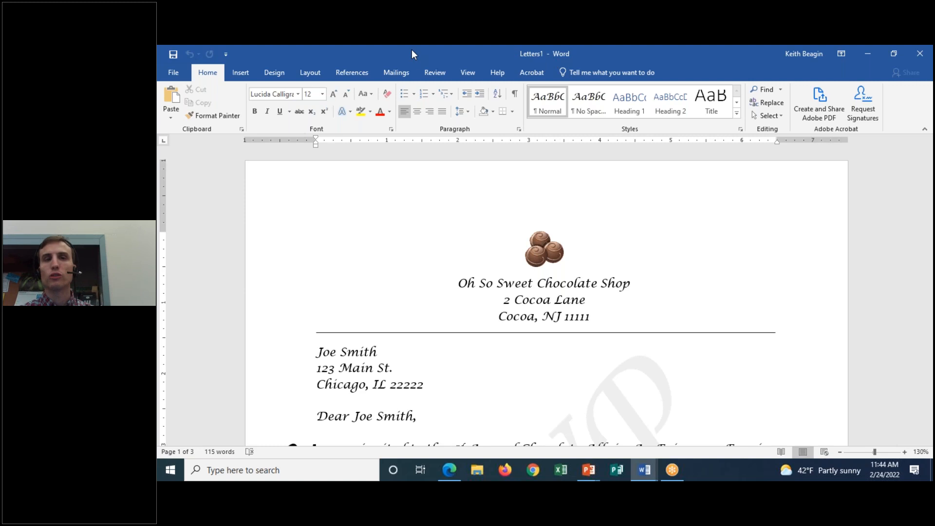
Look through the merged letters from the first page to the last to check each recipient's address and greeting
mouse_move(501, 55)
left_mouse_down()
mouse_move(580, 68)
mouse_move(604, 47)
mouse_move(501, 54)
mouse_move(507, 59)
left_mouse_up()
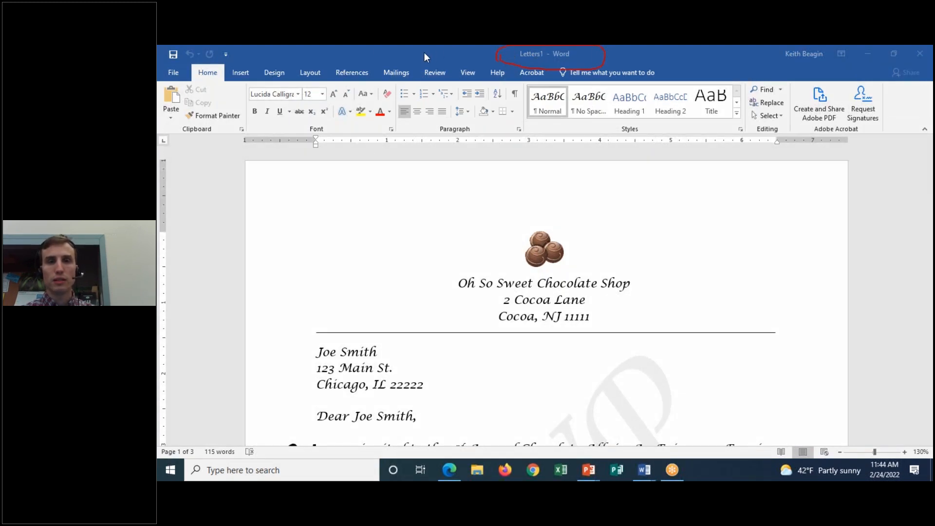
left_click(441, 126)
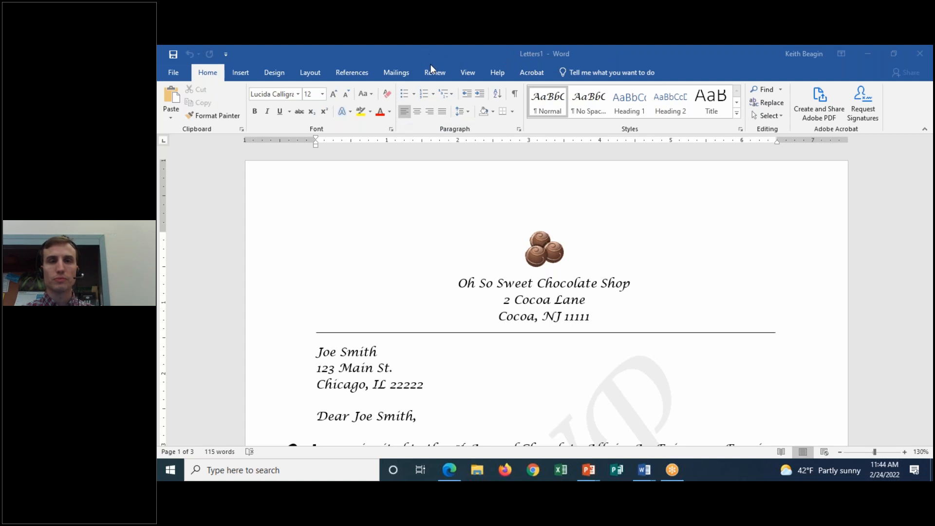
left_click(666, 248)
left_click_drag(929, 175, 932, 390)
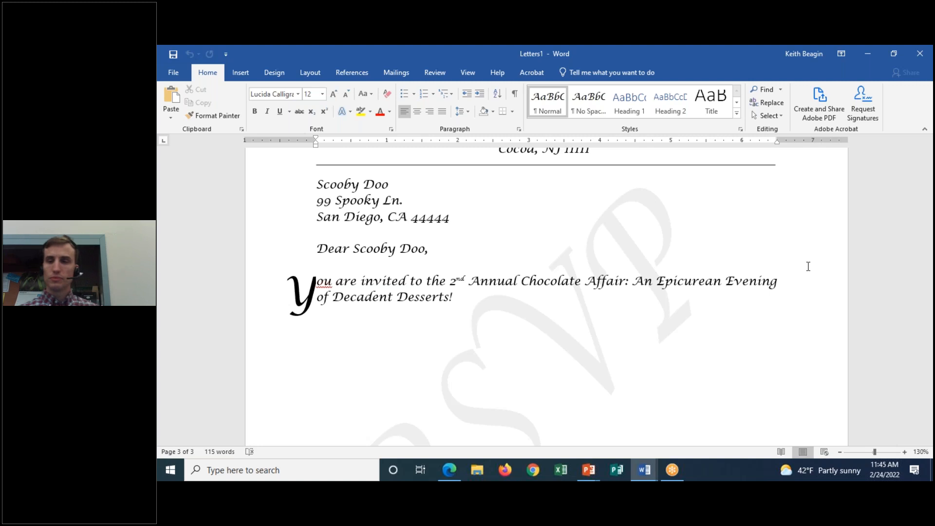
left_click_drag(929, 373, 929, 154)
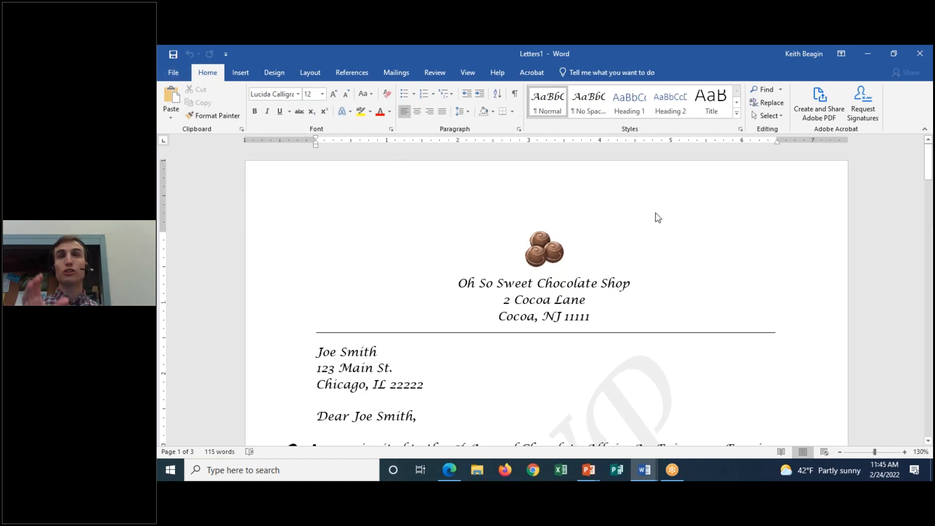
Try the Custom Print page range in the print settings for the merged letters and return to the document without printing
left_click(178, 72)
left_click(191, 255)
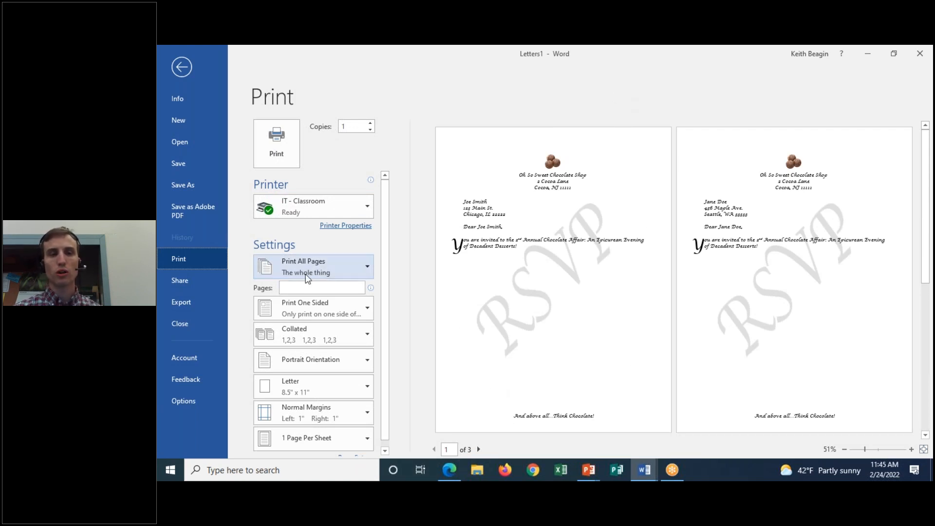
left_click(345, 271)
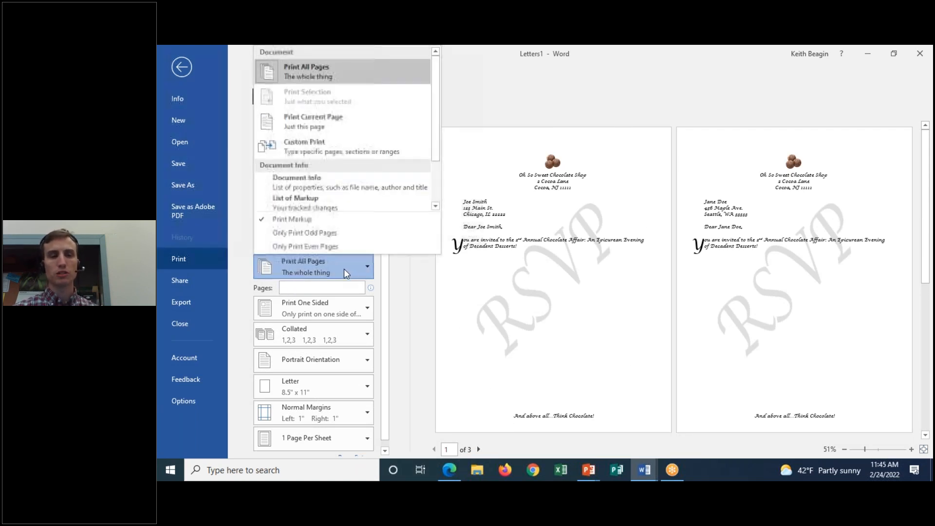
left_click(312, 146)
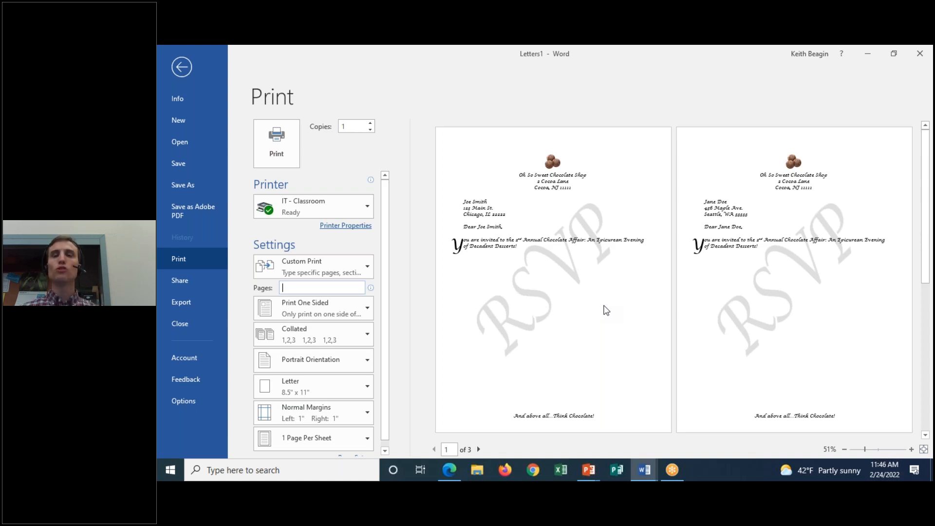
left_click(181, 67)
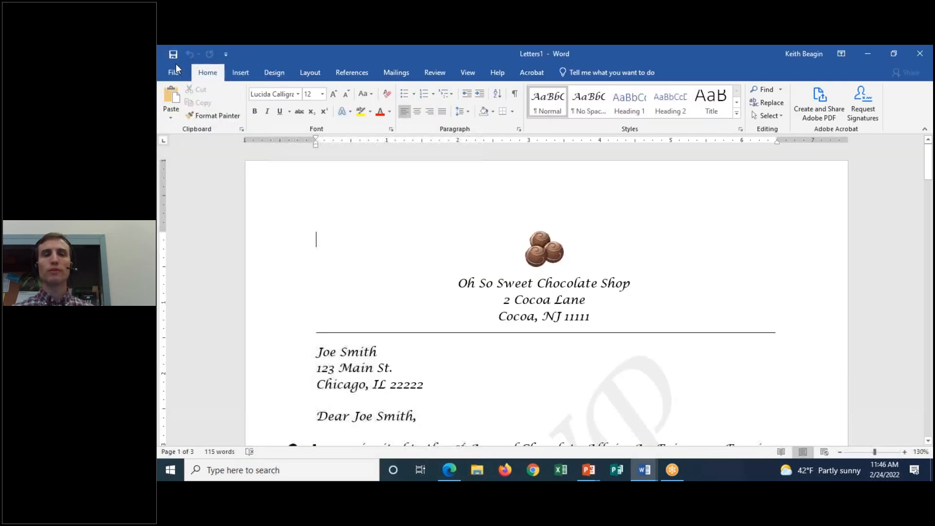
Switch back to the 2nd Annual Chocolate Affair document and close its mail merge wizard
mouse_move(644, 470)
mouse_move(644, 443)
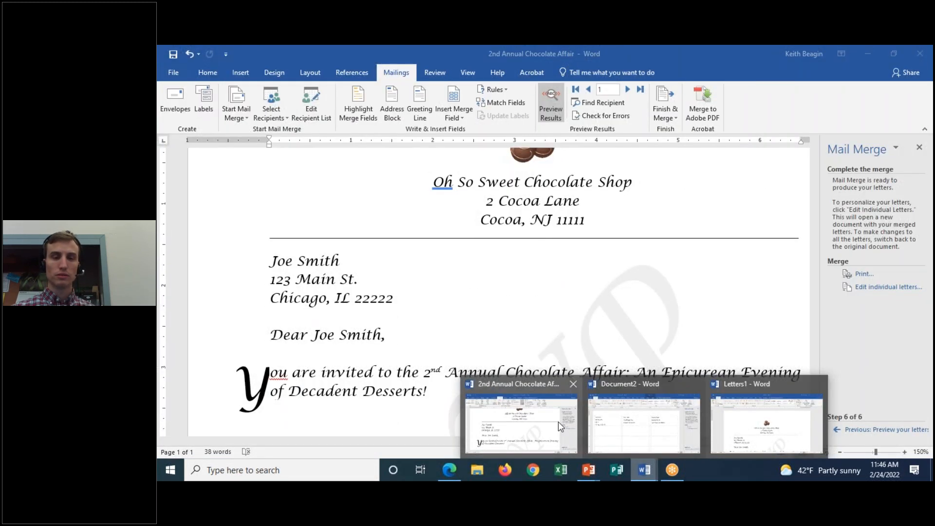
left_click(558, 422)
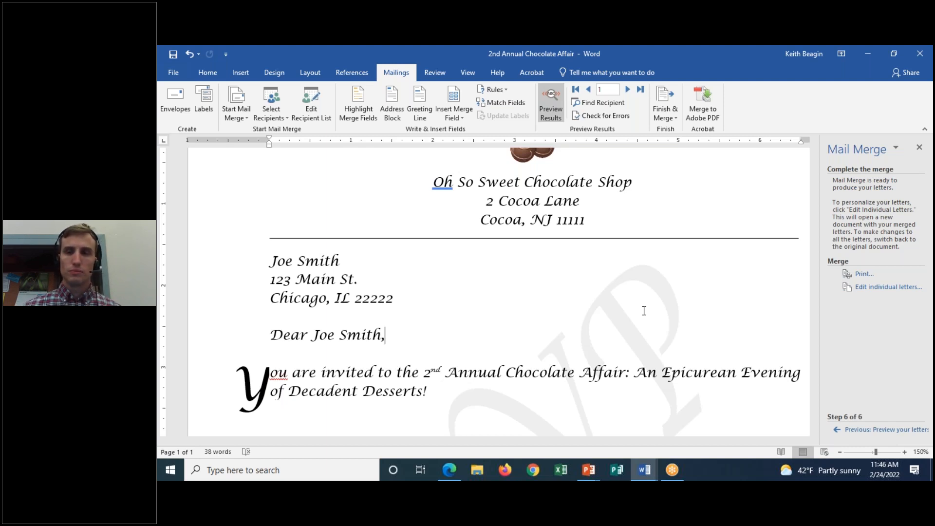
left_click(920, 147)
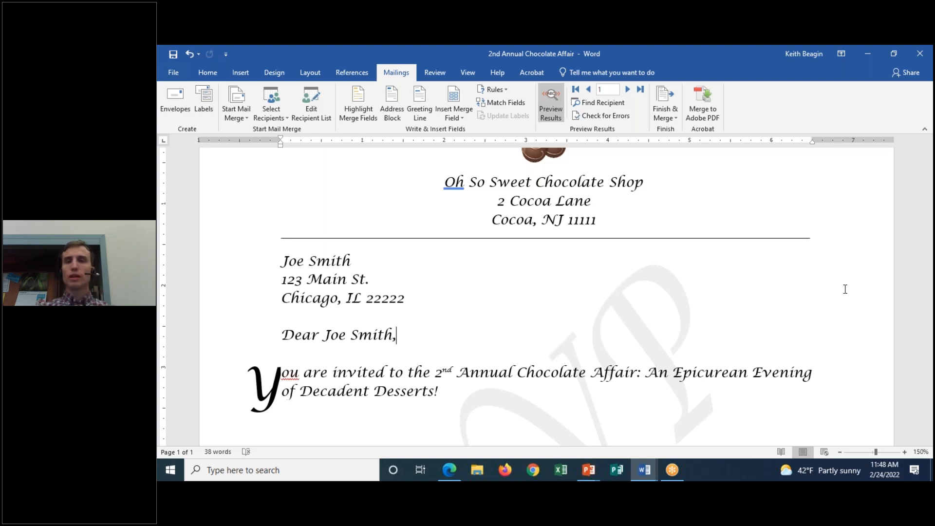
scroll(850, 293, "up", 3)
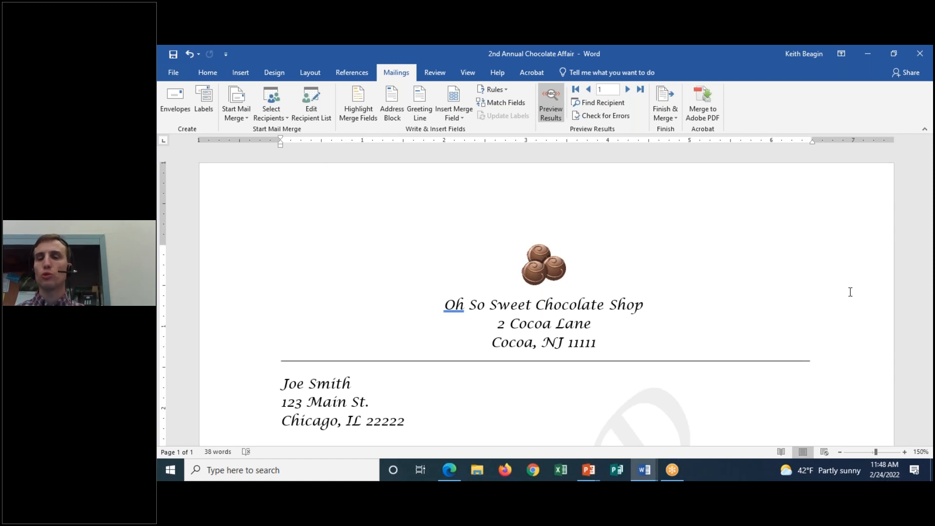
left_click(704, 63)
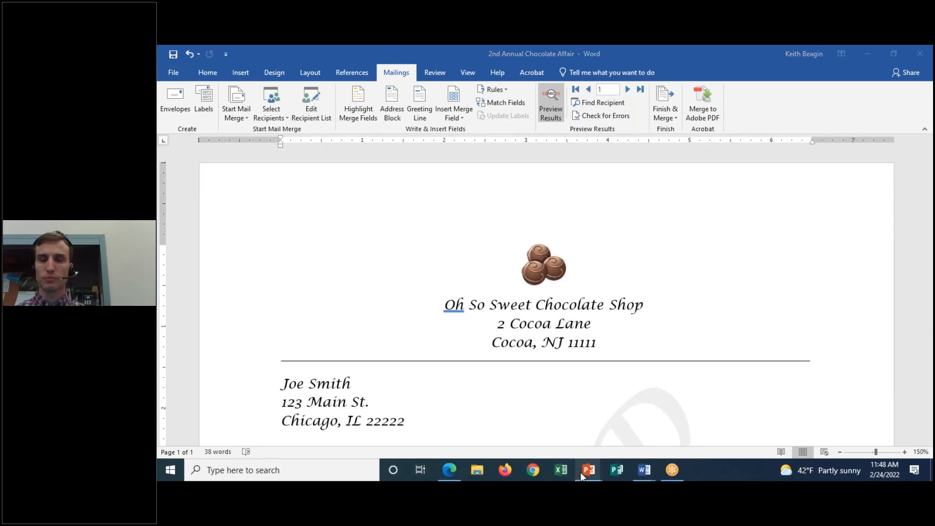
Switch to the Welcome to Class! presentation in PowerPoint and present the slide show from slide 2, "Thanks for Coming!", advancing its animations
mouse_move(581, 475)
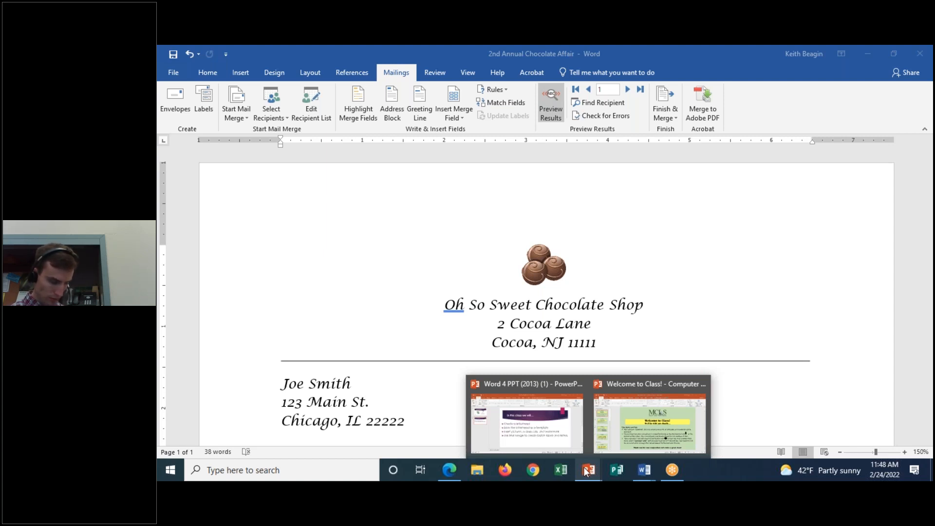
left_click(667, 425)
left_click(235, 231)
left_click(413, 72)
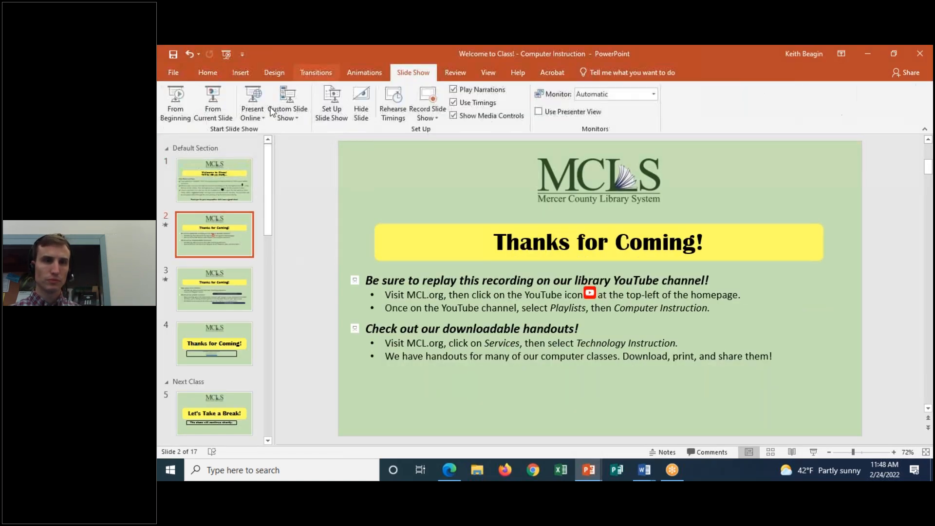
left_click(218, 105)
left_click(507, 254)
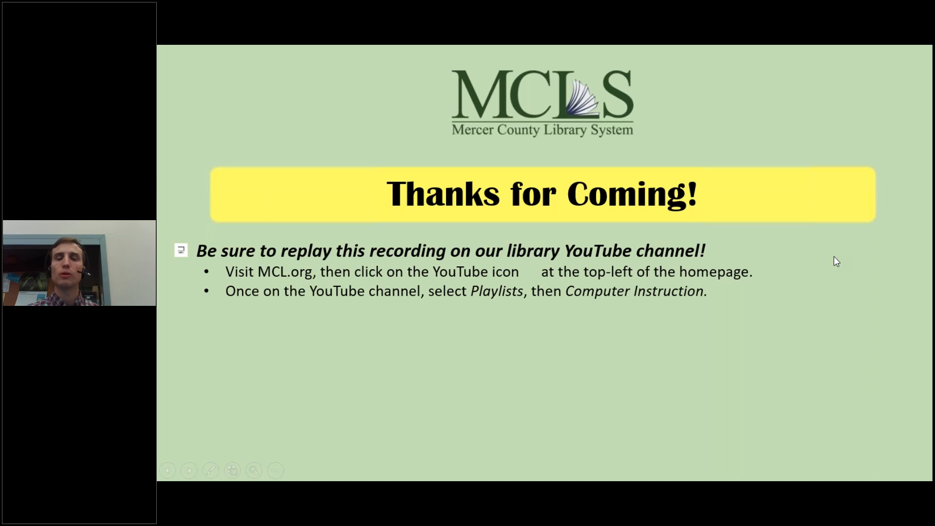
left_click(834, 257)
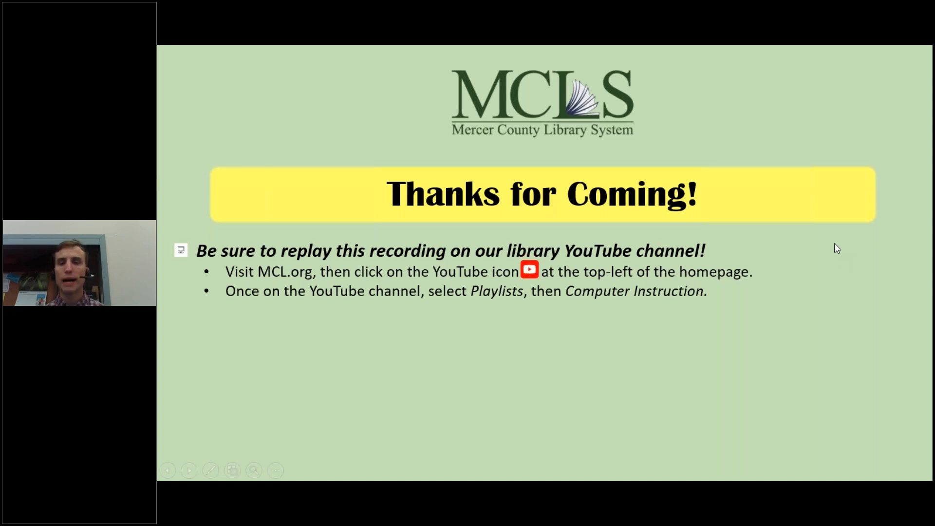